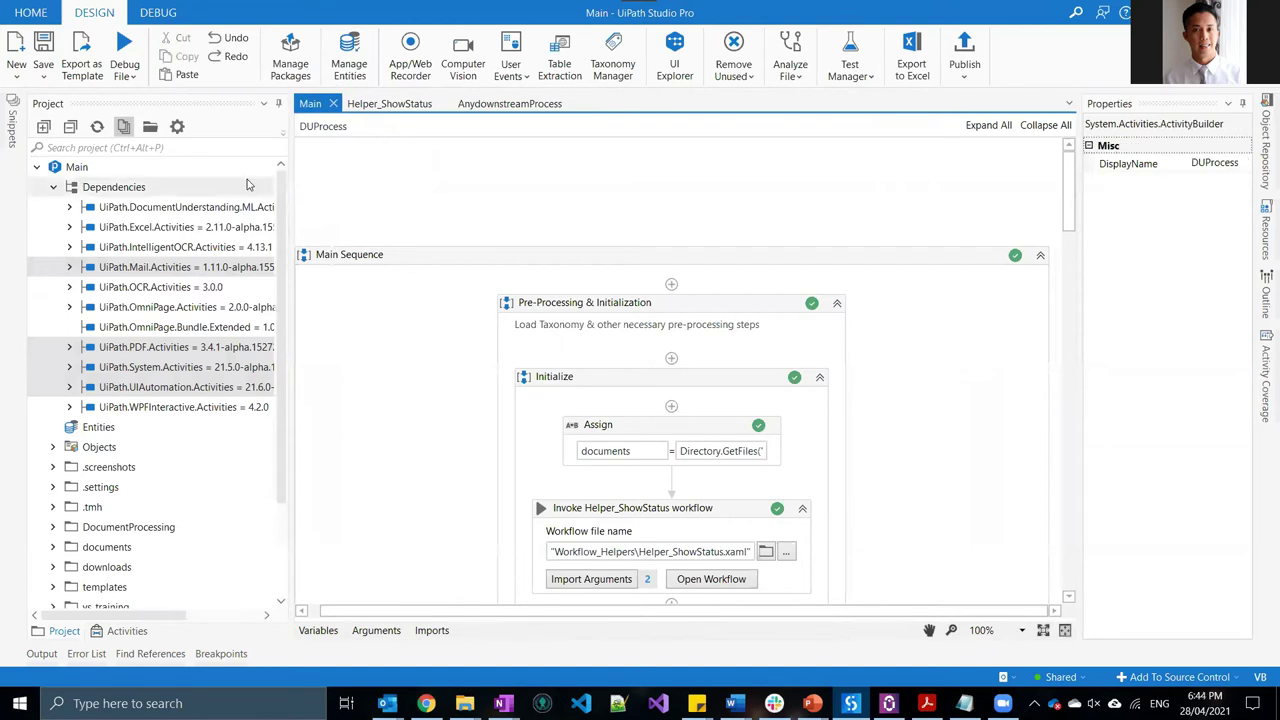
left_click(37, 171)
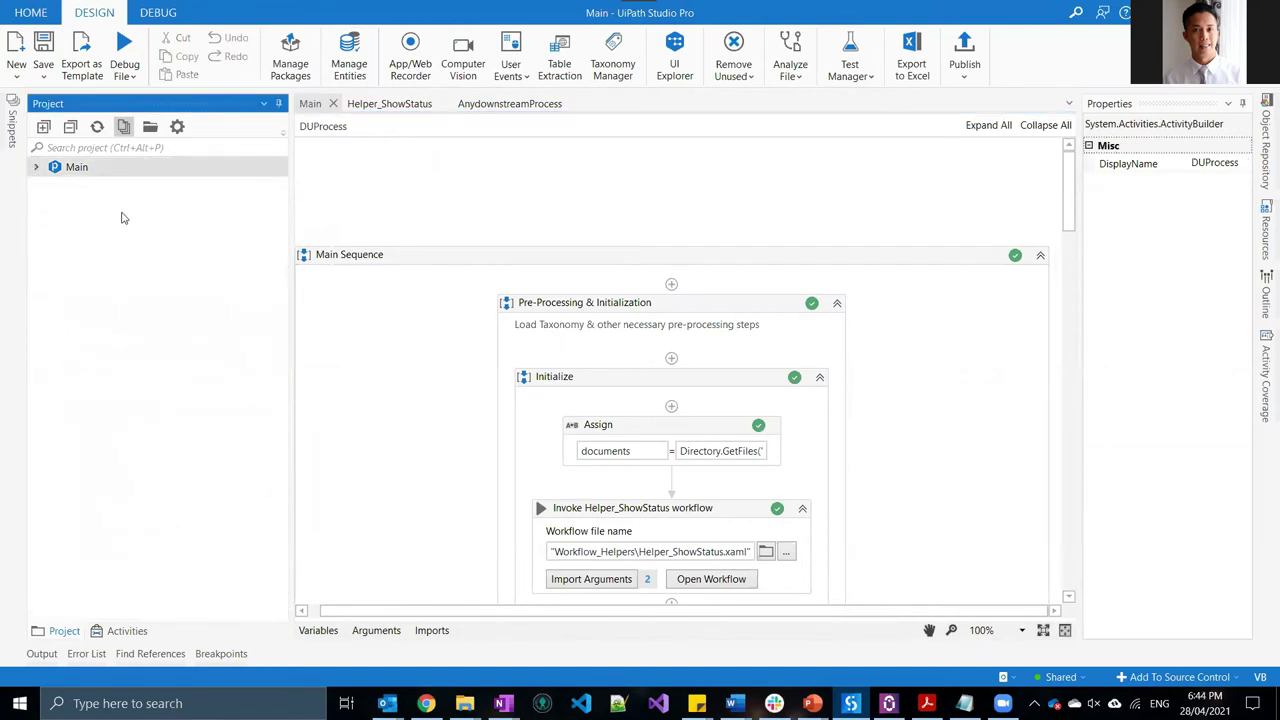
left_click(354, 197)
left_click(36, 170)
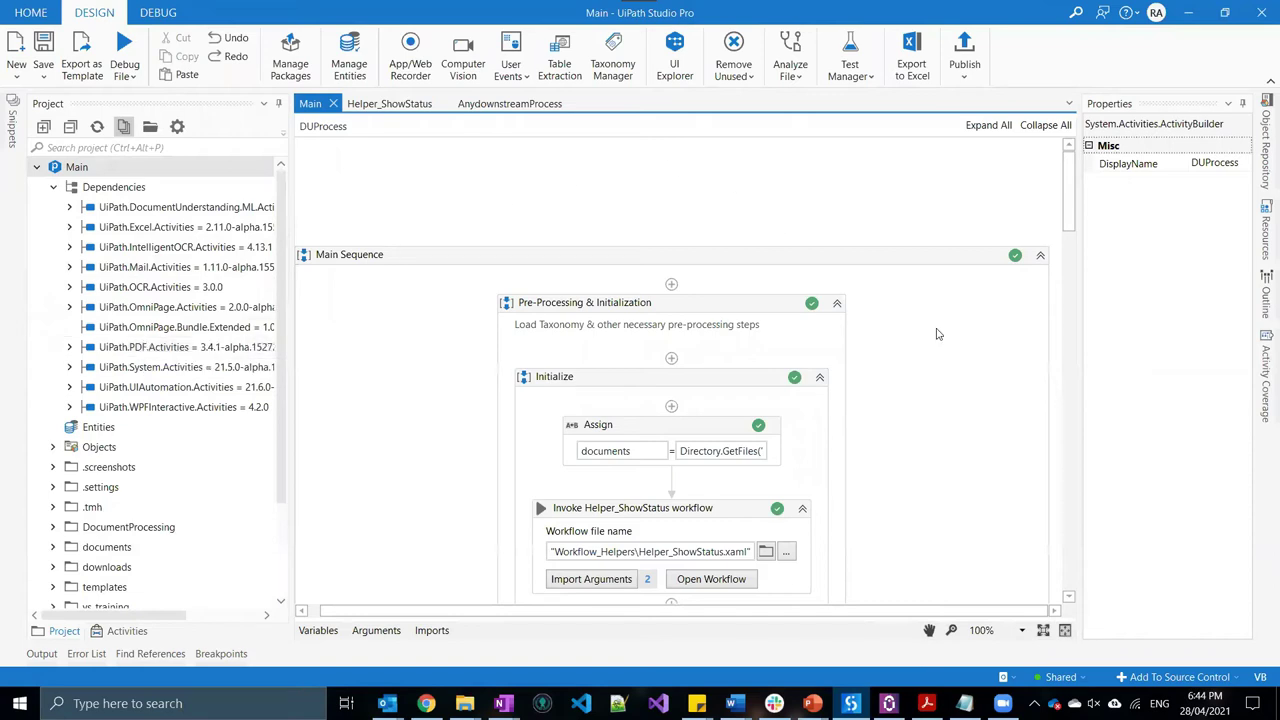
Look through the Pre-Processing & Initialization sequence of the Main workflow, from the Initialize block to the LOAD TAXONOMY activity
scroll(935, 332, "down", 4)
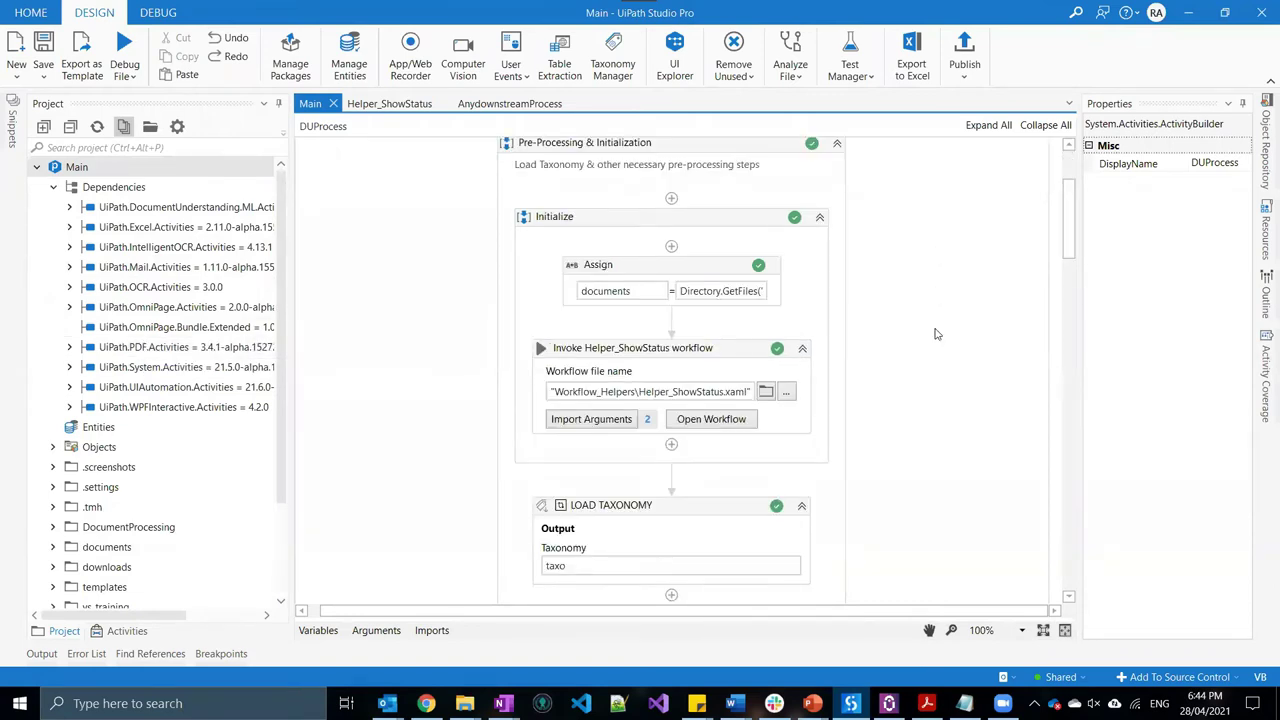
scroll(945, 308, "up", 4)
scroll(940, 312, "down", 5)
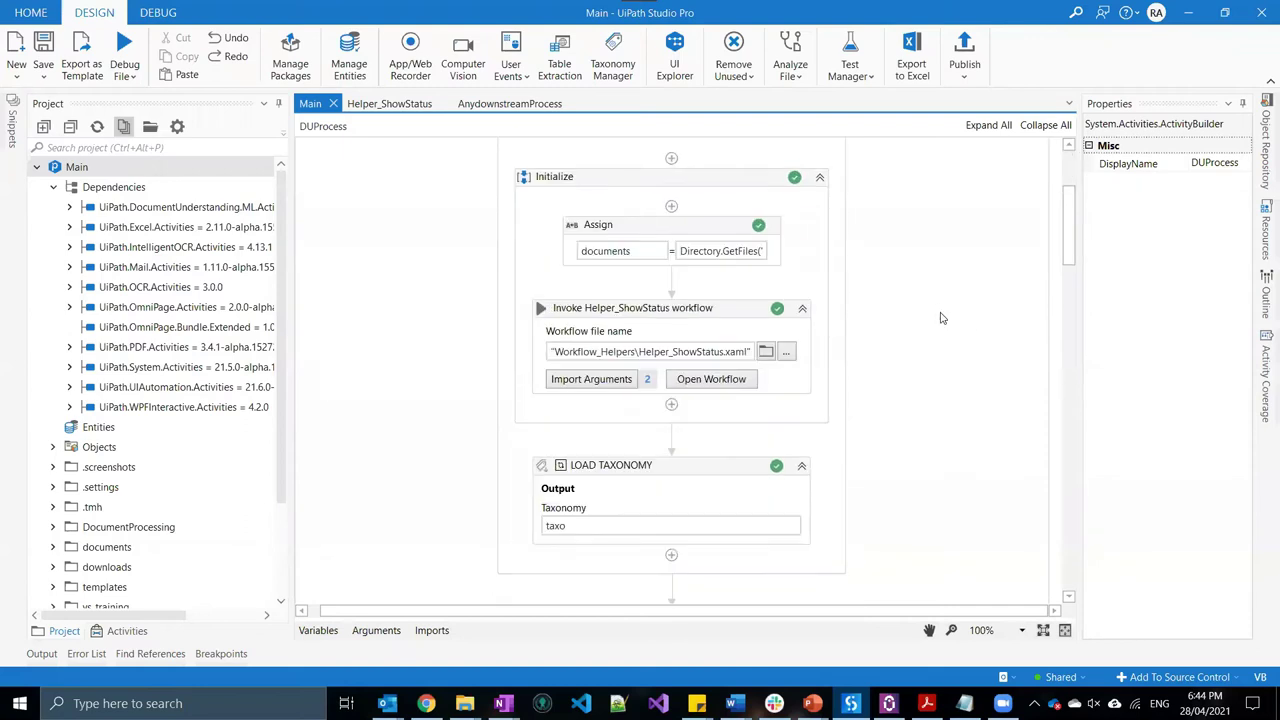
scroll(981, 391, "down", 3)
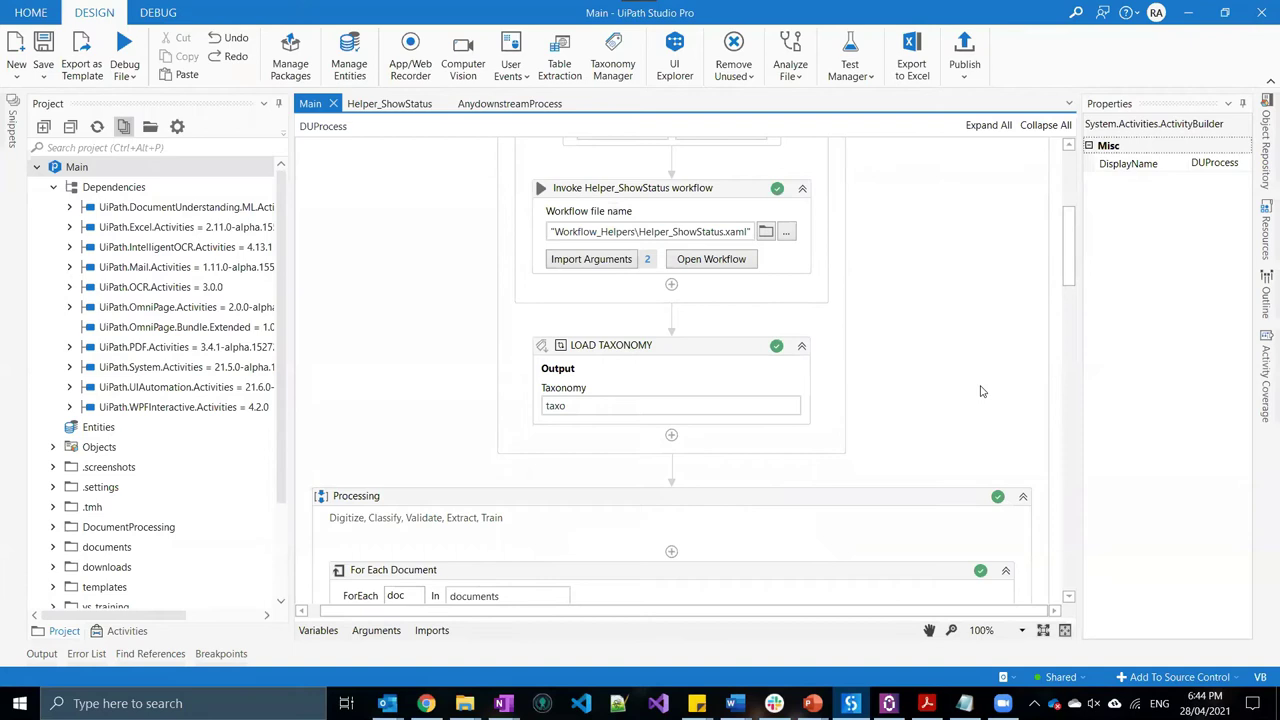
scroll(1005, 365, "up", 6)
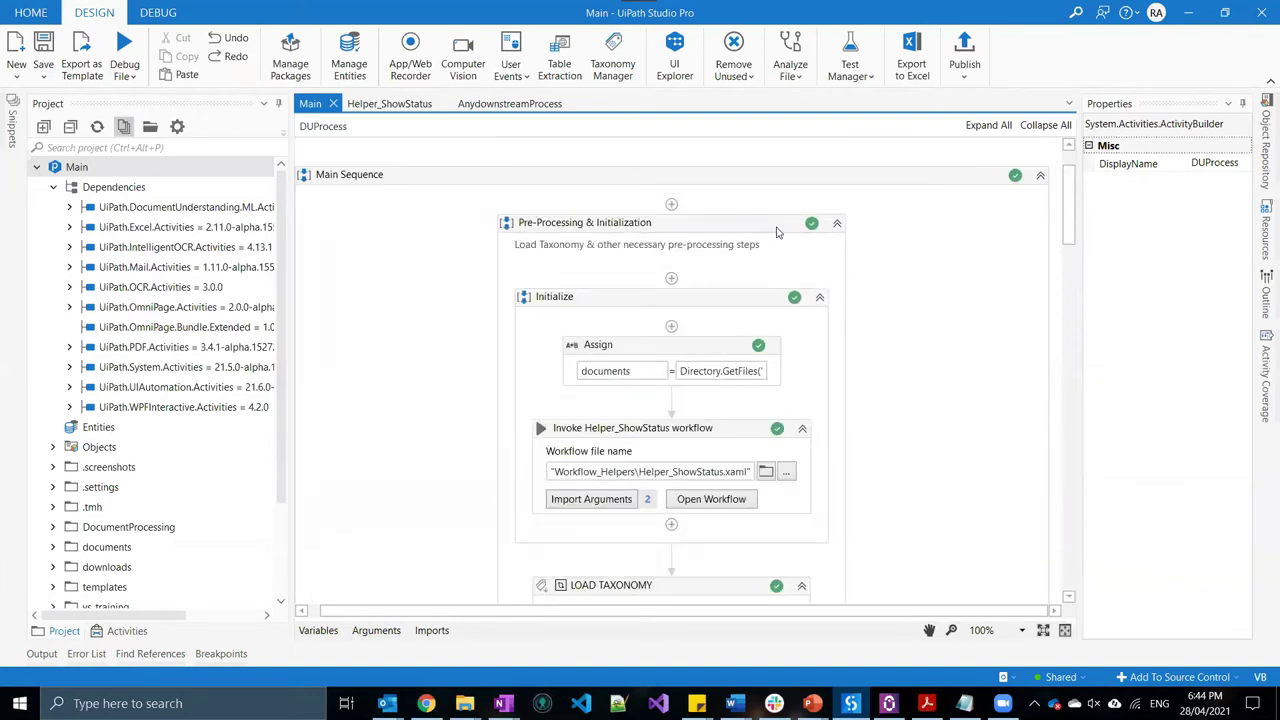
left_click(766, 229)
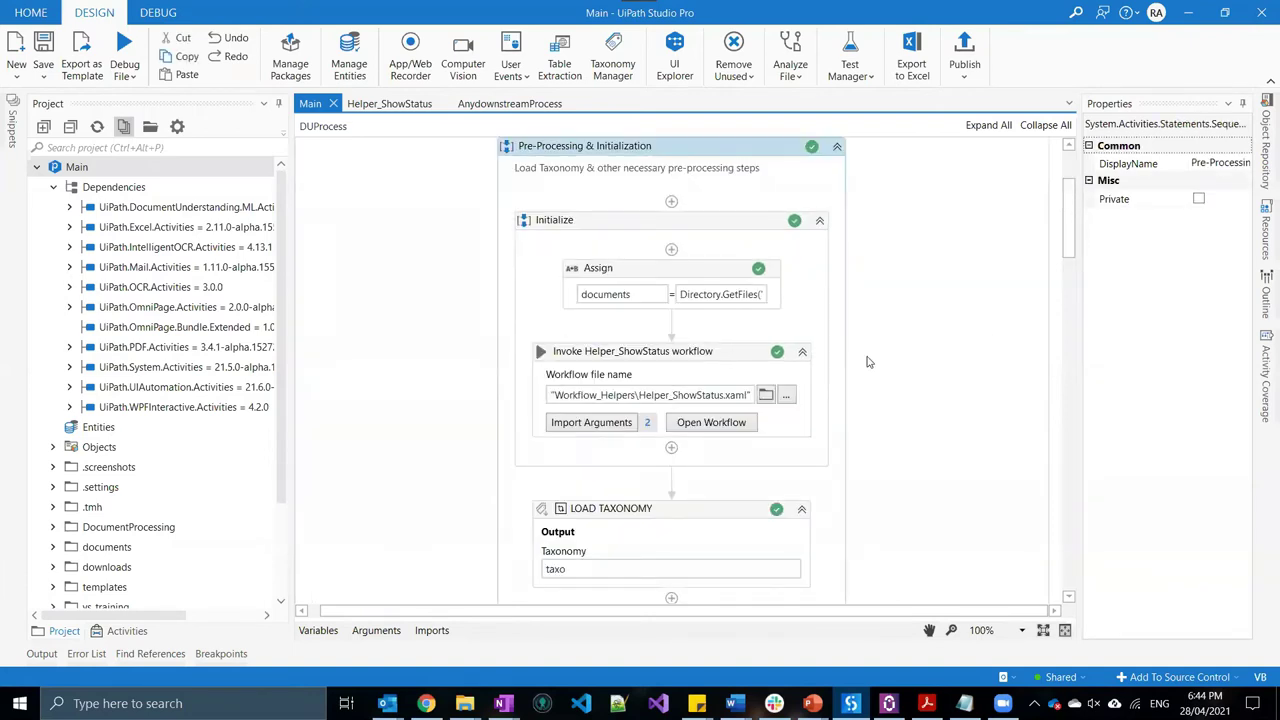
scroll(868, 362, "down", 2)
left_click(757, 432)
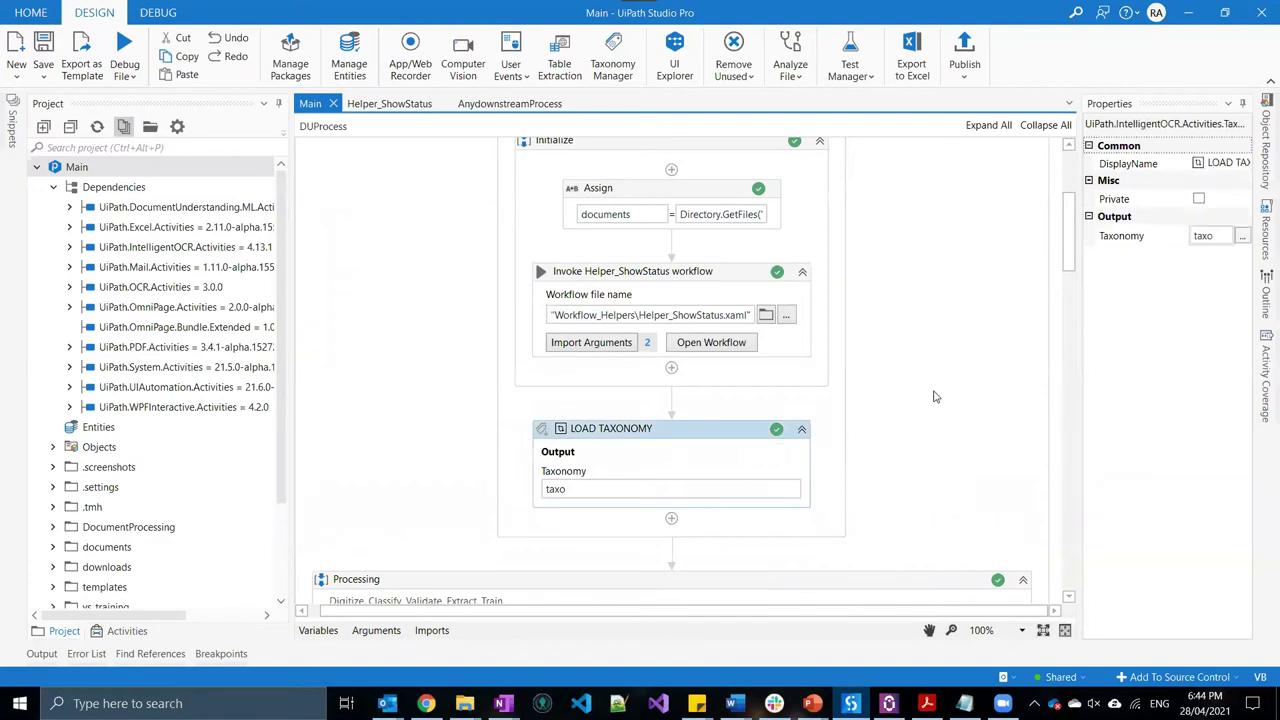
scroll(928, 360, "up", 2)
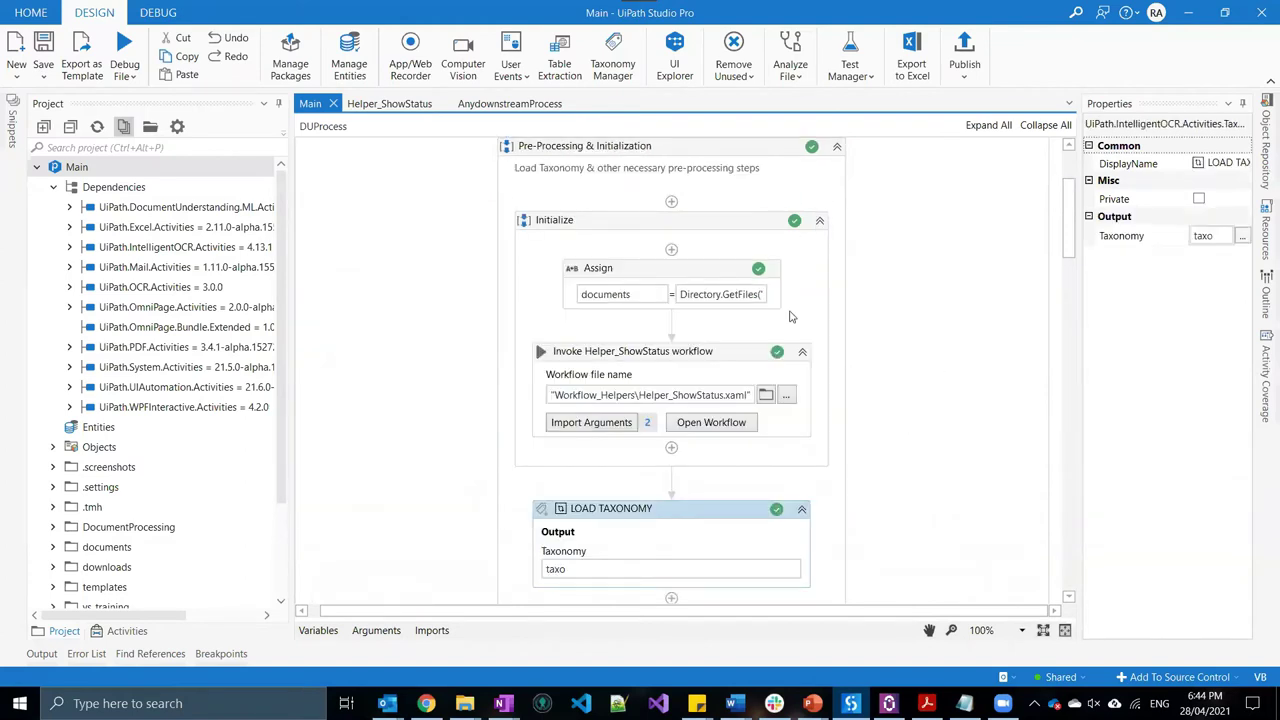
Inspect the documents Assign, the Invoke Helper_ShowStatus workflow and the LOAD TAXONOMY activities one after another
left_click(716, 278)
scroll(832, 391, "down", 1)
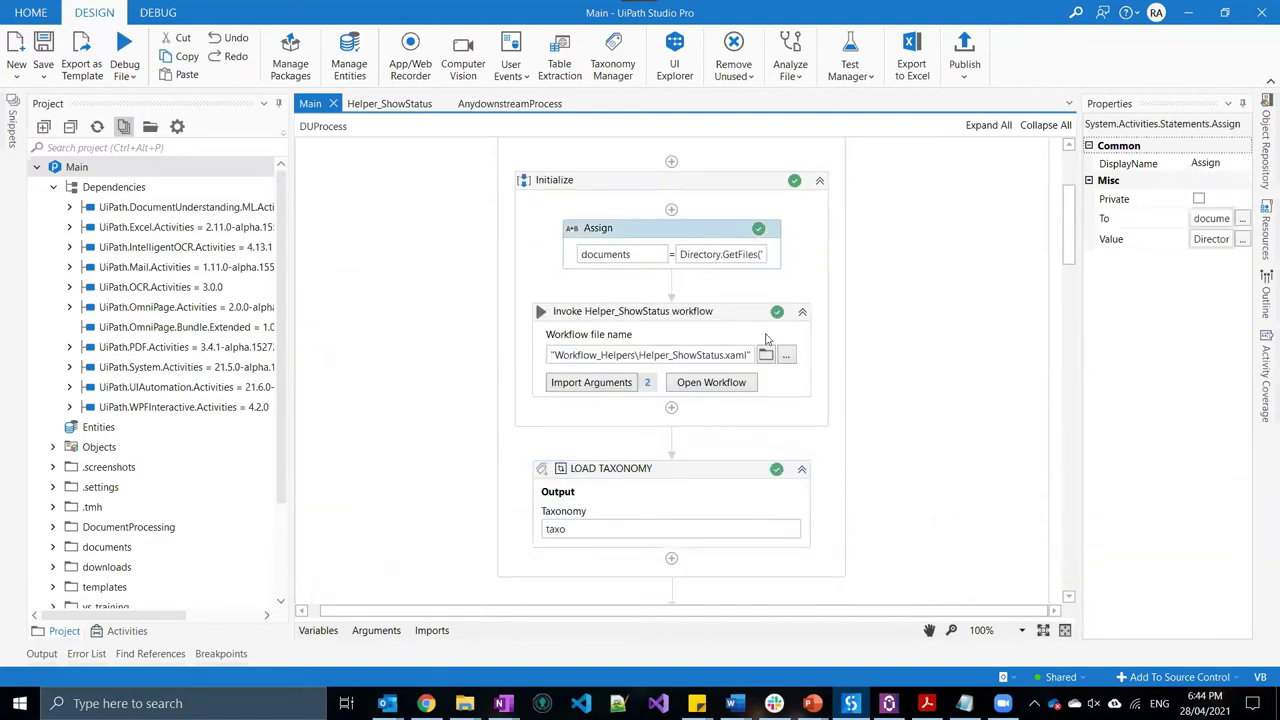
left_click(737, 323)
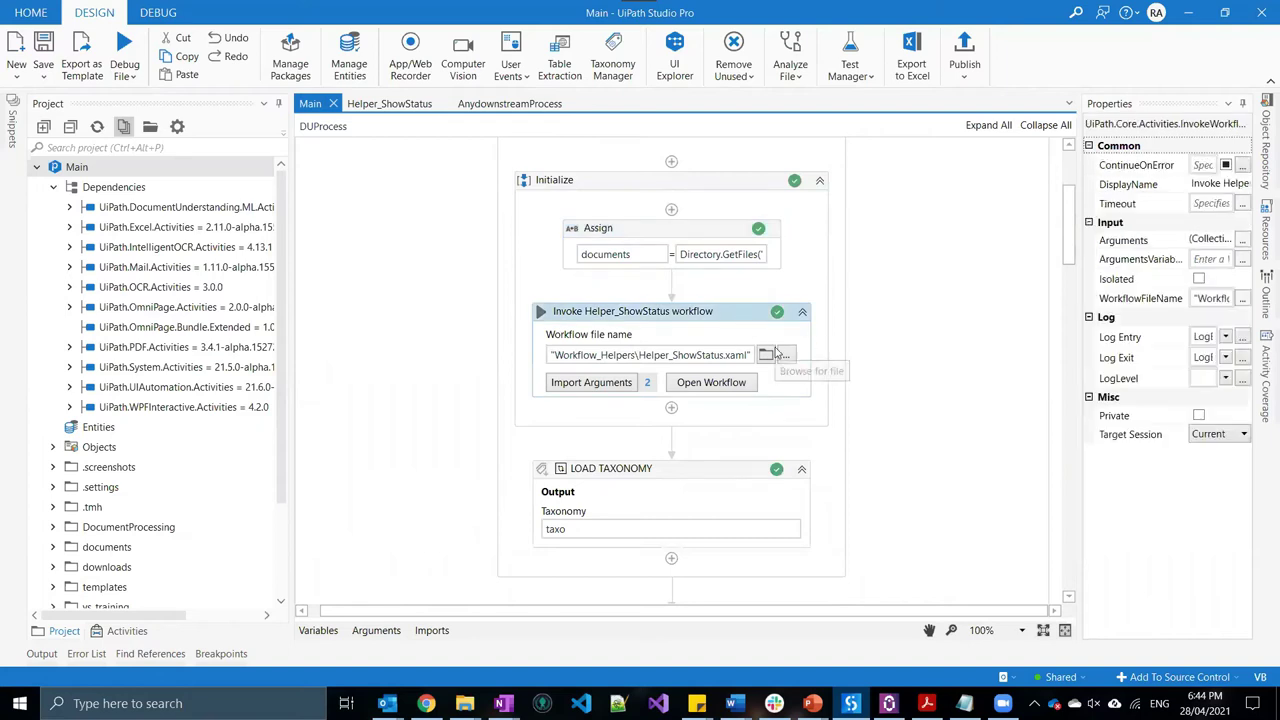
scroll(800, 370, "down", 2)
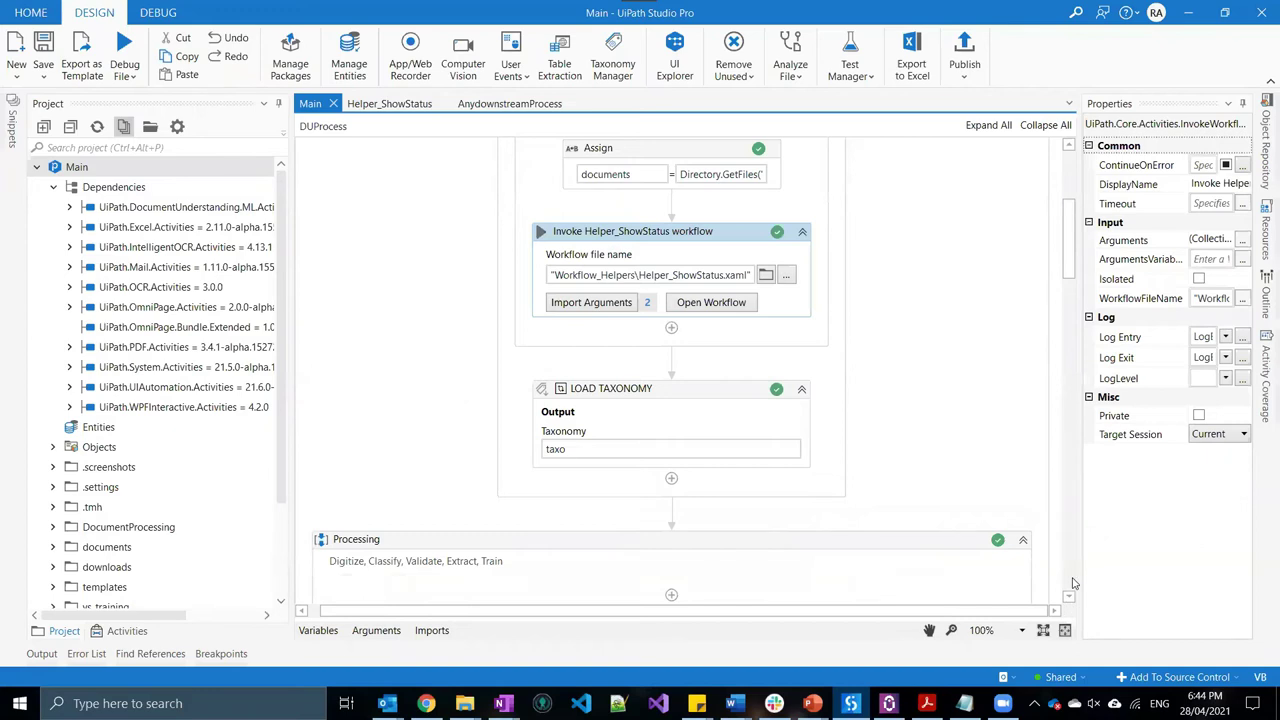
scroll(888, 444, "down", 5)
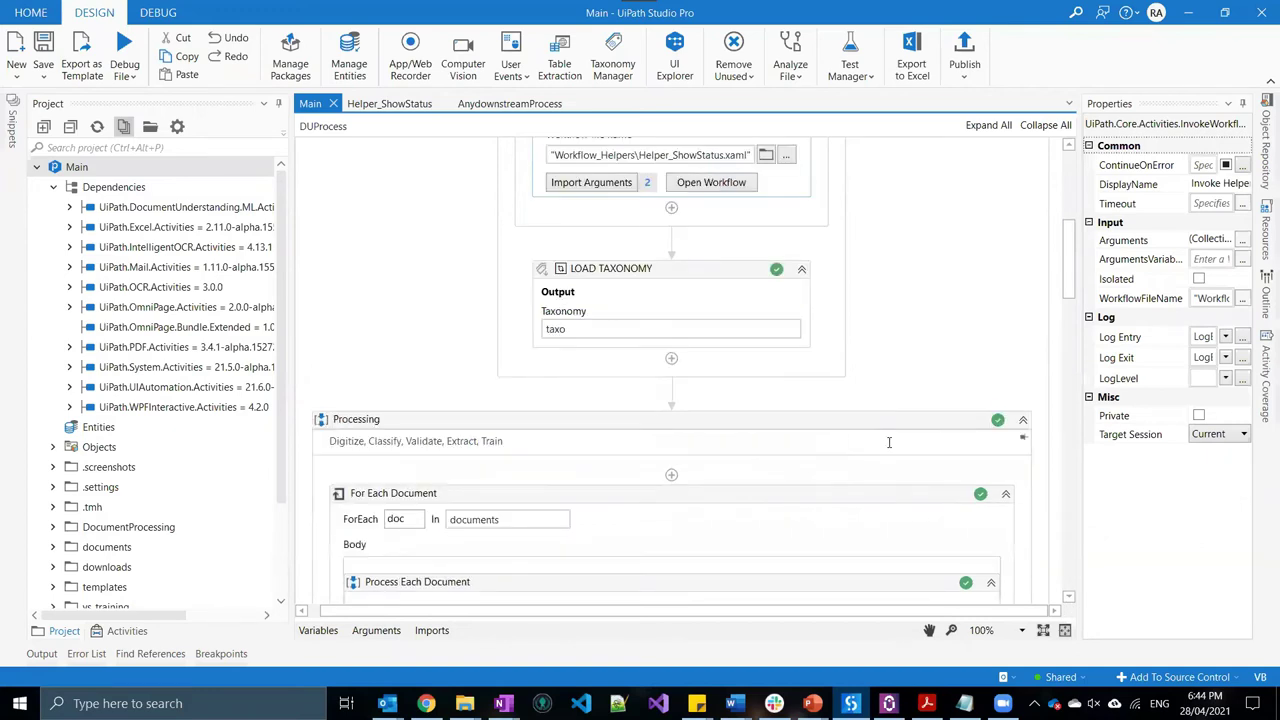
left_click(755, 213)
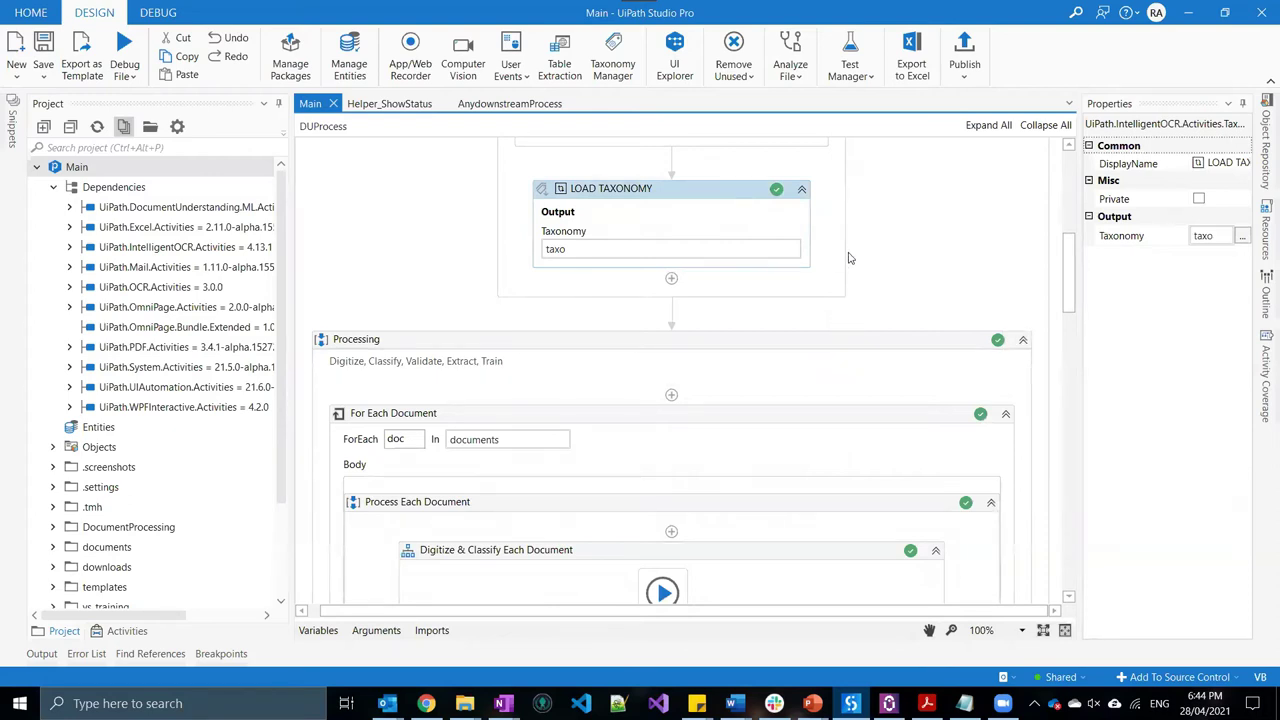
Examine the DIGITIZE, CLASSIFY and VALIDATE Classification stages in the Digitize & Classify Each Document flowchart
scroll(815, 297, "down", 4)
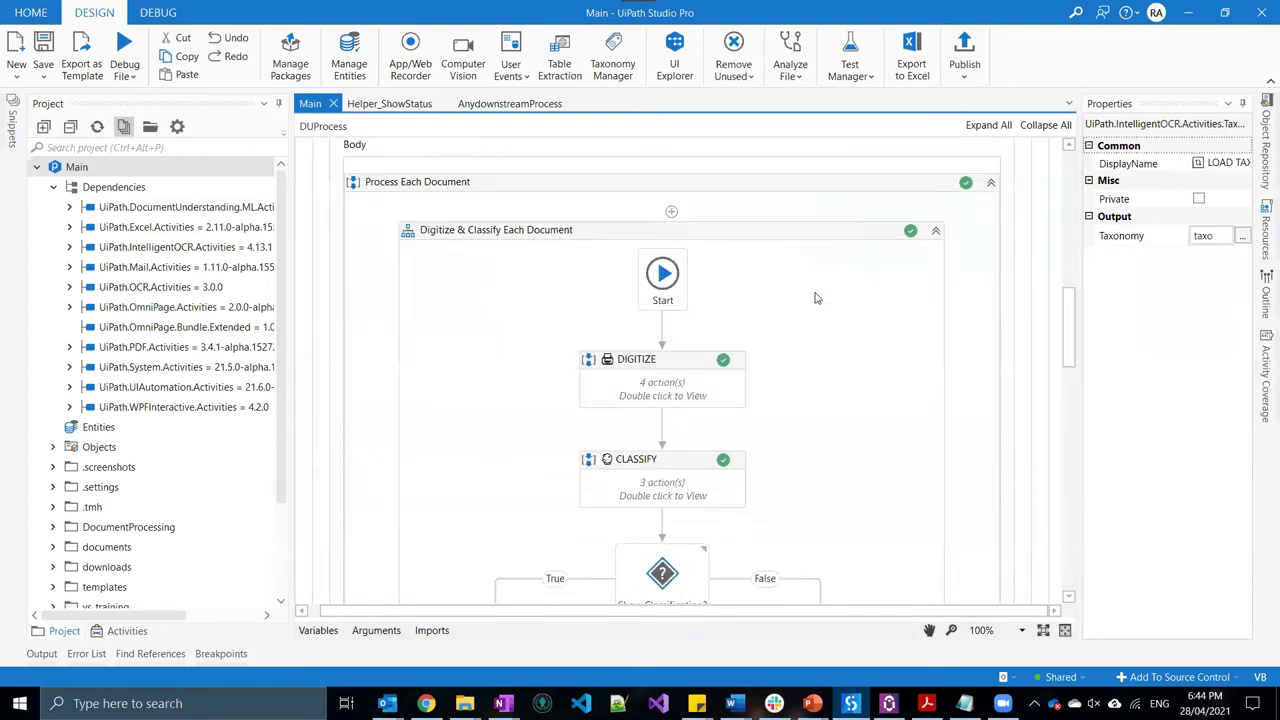
left_click(735, 366)
scroll(745, 412, "down", 1)
left_click(713, 382)
scroll(840, 397, "down", 3)
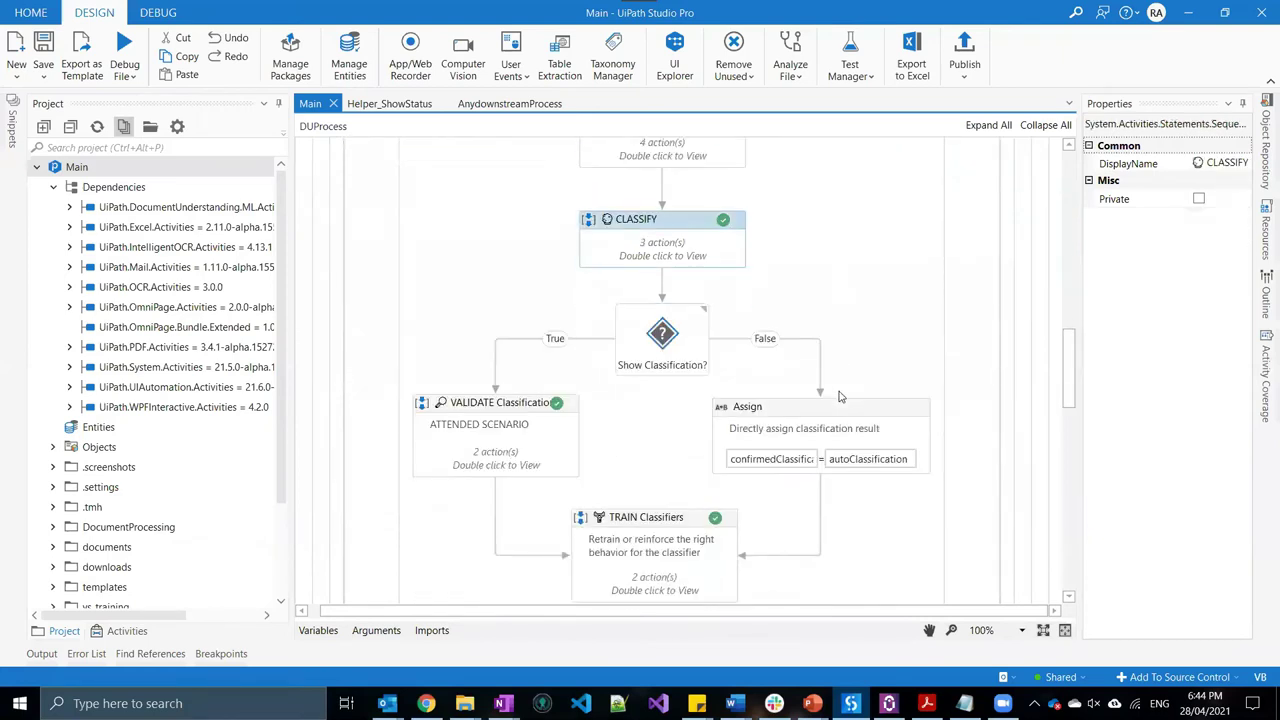
left_click(538, 412)
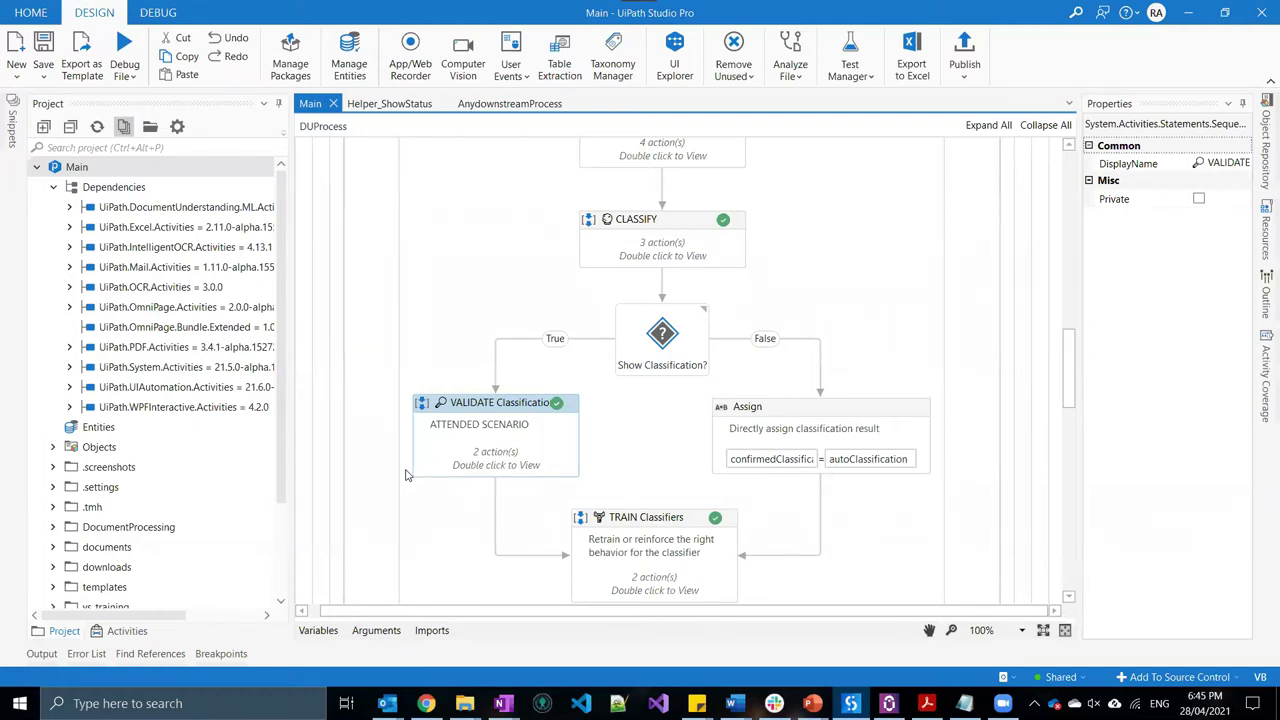
Open the DIGITIZE sequence and inspect its Digitize Document activity and the Google Cloud Vision OCR engine inside it
scroll(840, 348, "up", 3)
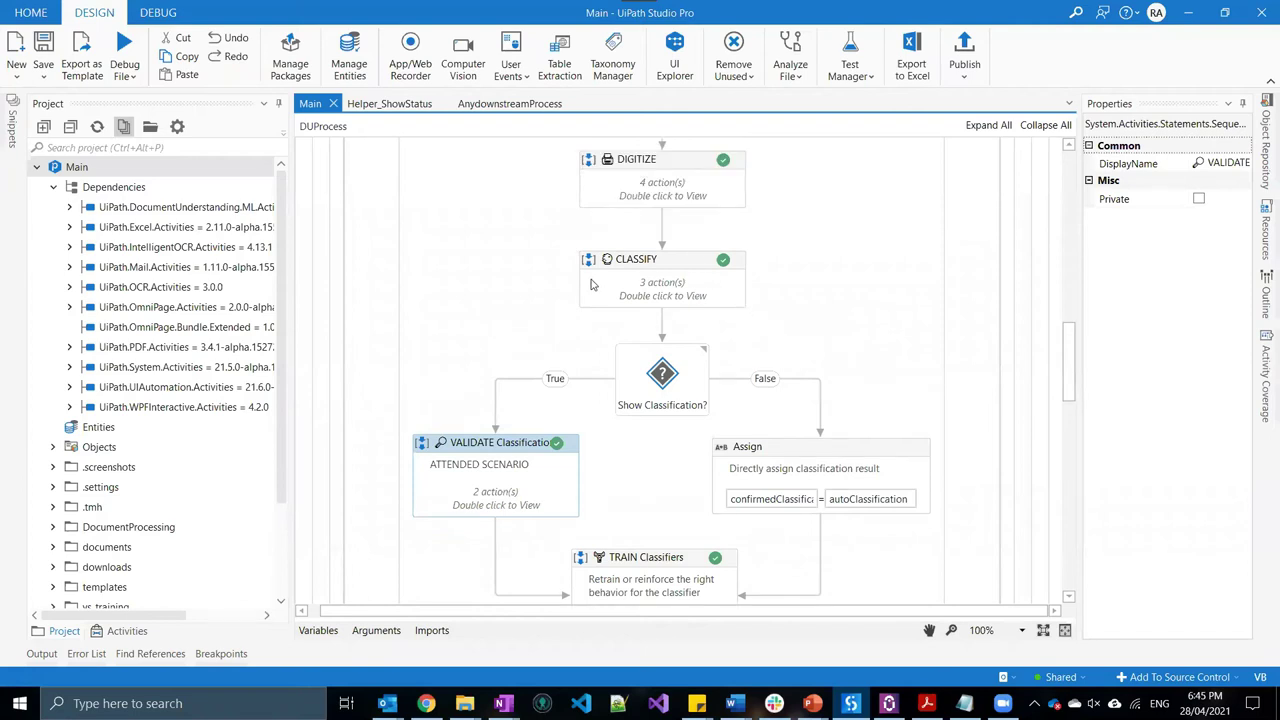
left_click(697, 243)
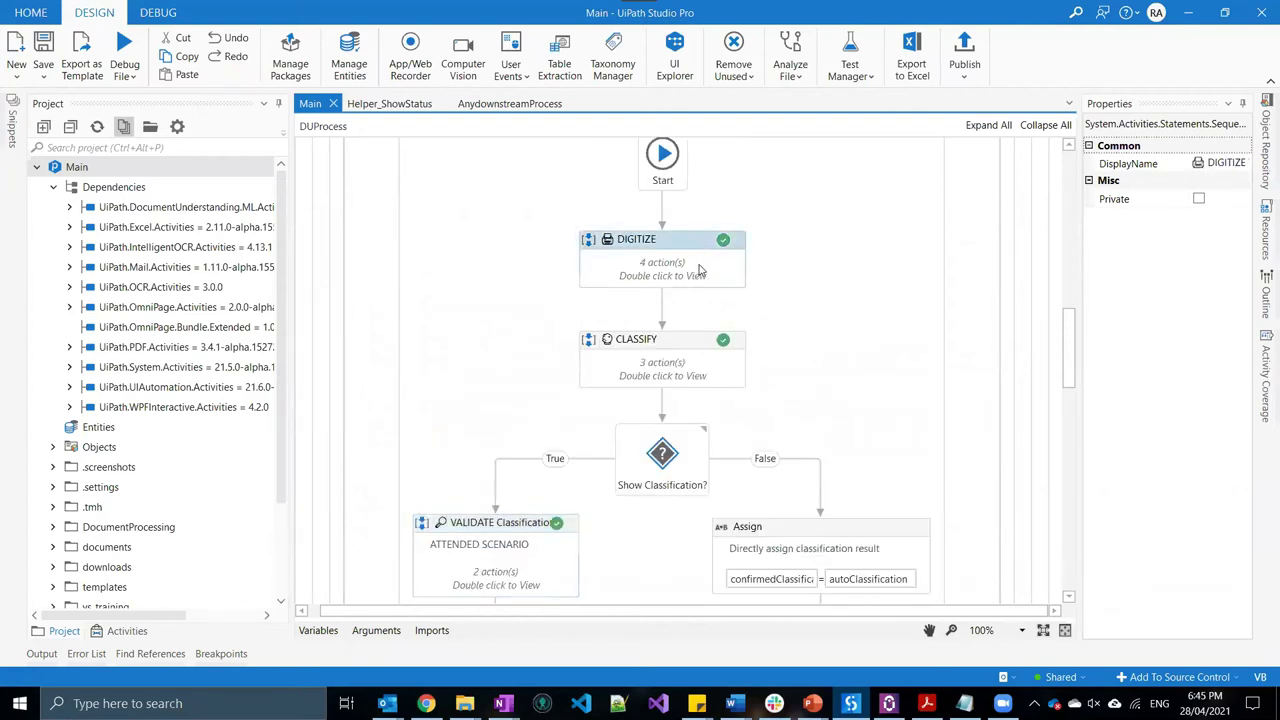
double_click(700, 270)
scroll(715, 285, "down", 2)
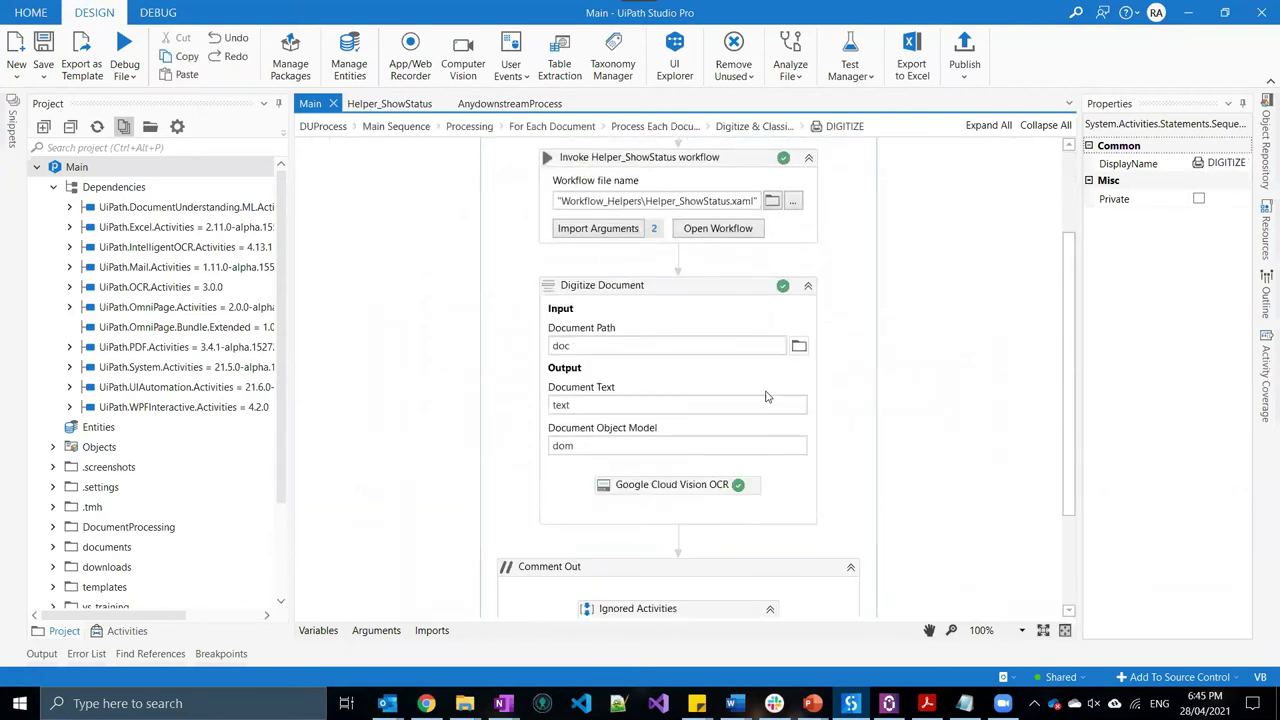
left_click(718, 288)
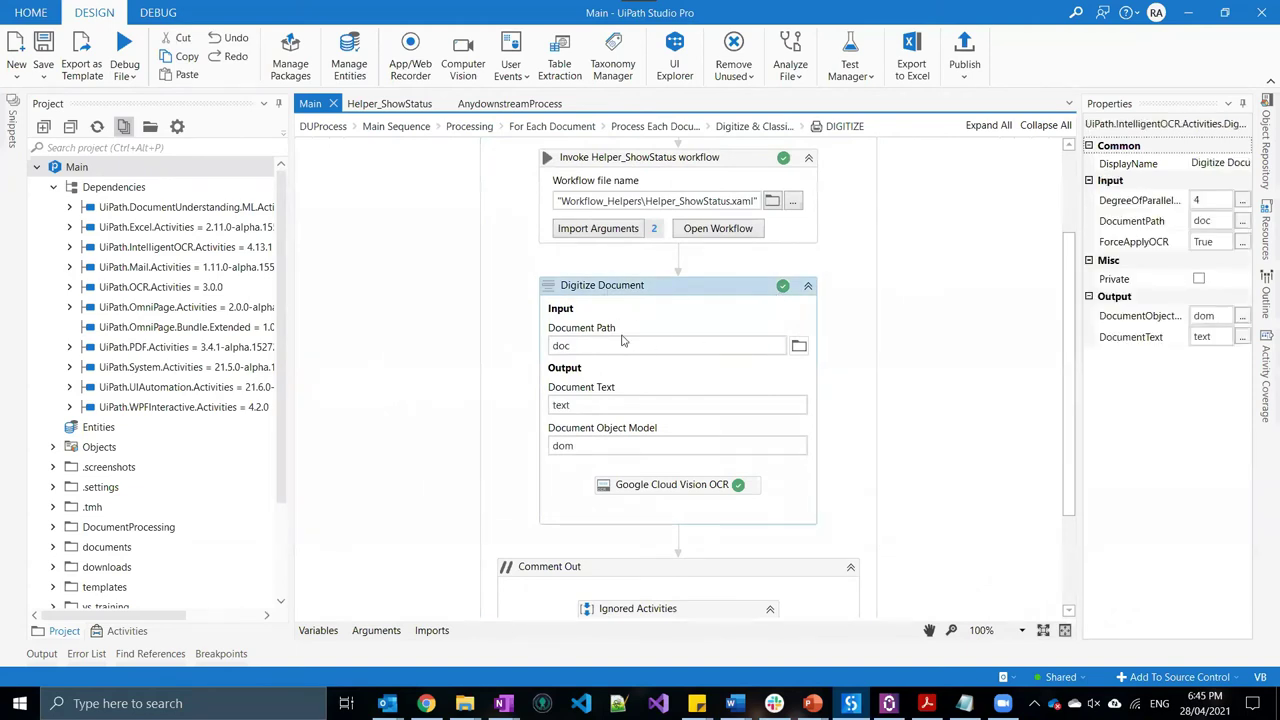
left_click(656, 490)
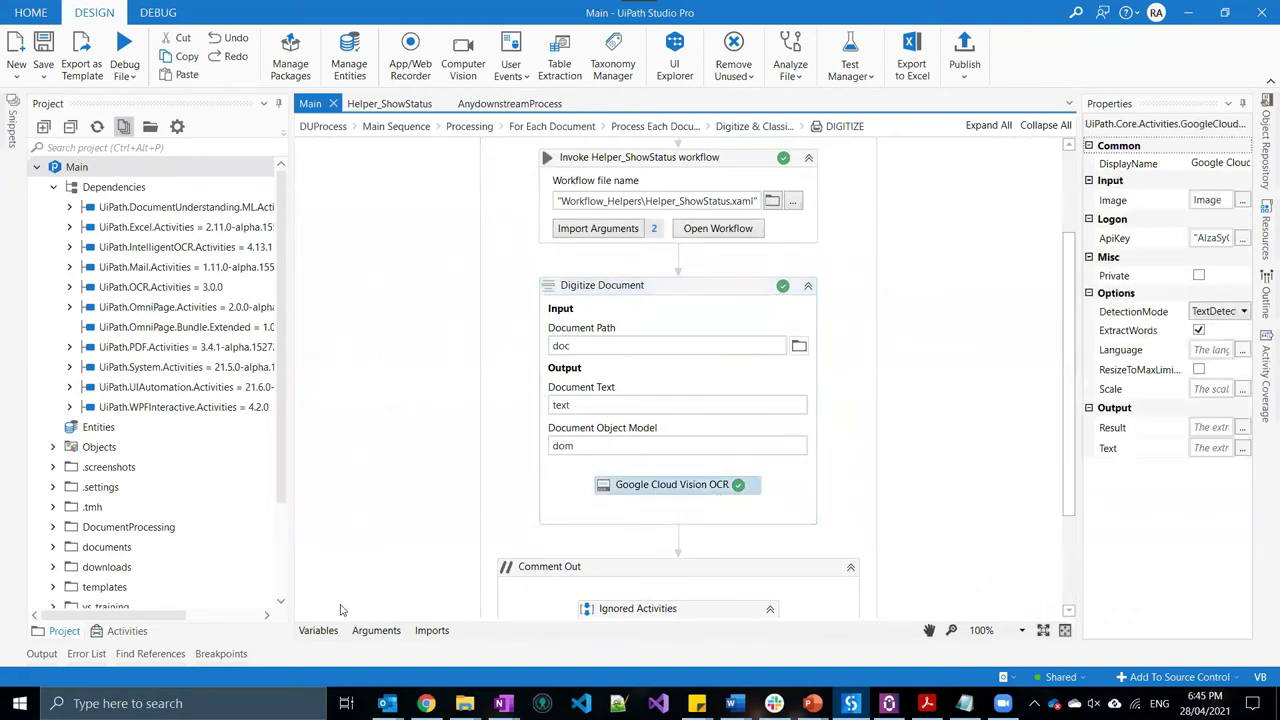
Search the activities for "ocr" and look over the available engines, including Tesseract, Microsoft and OmniPage OCR
left_click(127, 631)
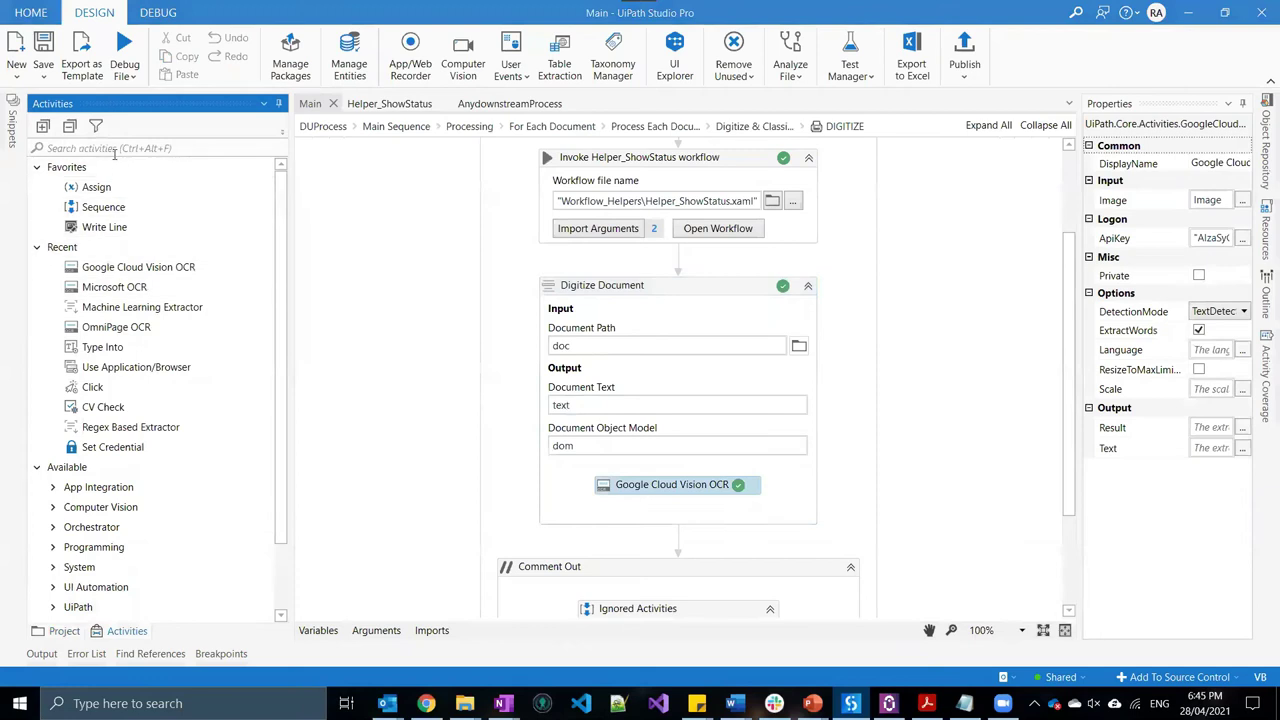
type("ocr")
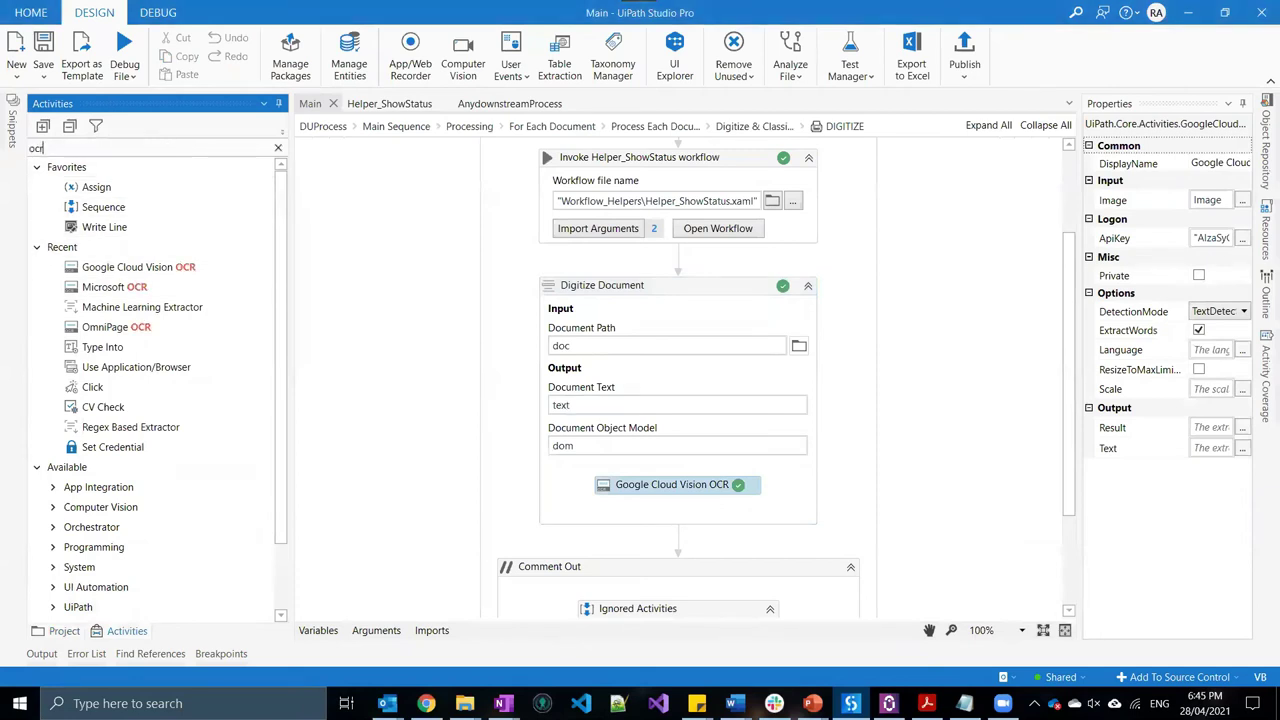
scroll(171, 330, "down", 4)
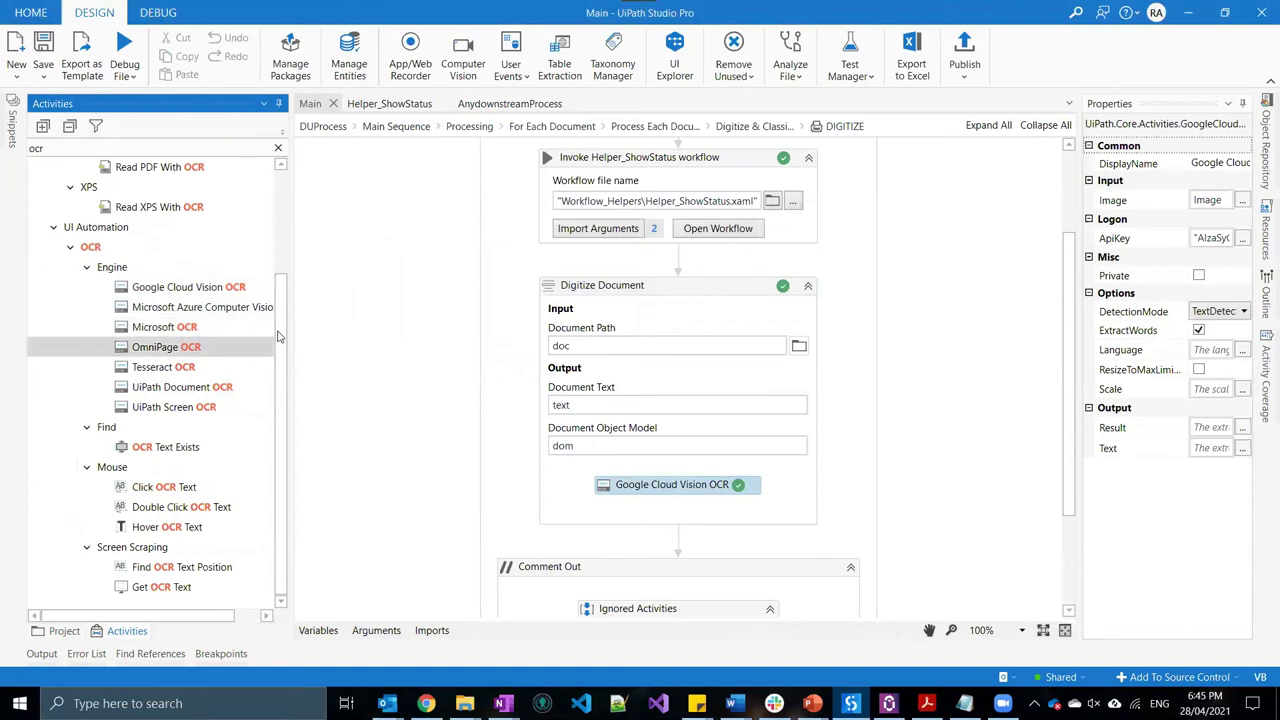
left_click_drag(334, 329, 375, 329)
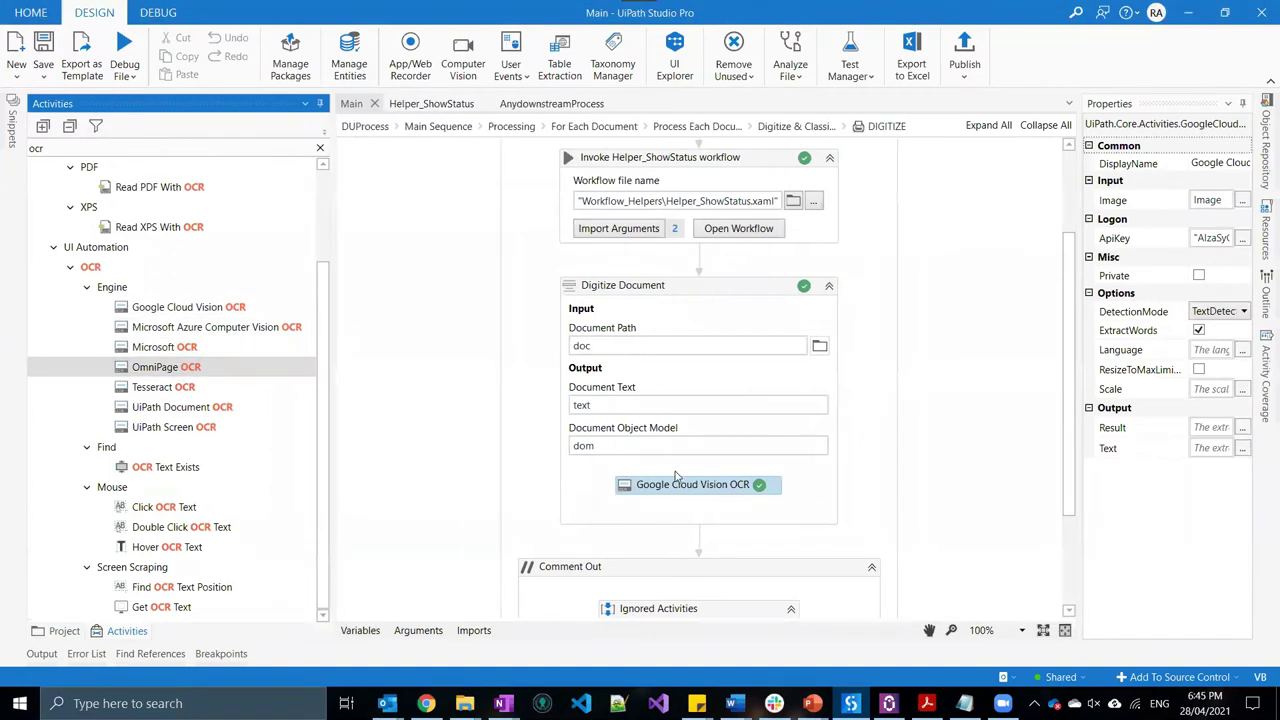
left_click(750, 466)
left_click(760, 488)
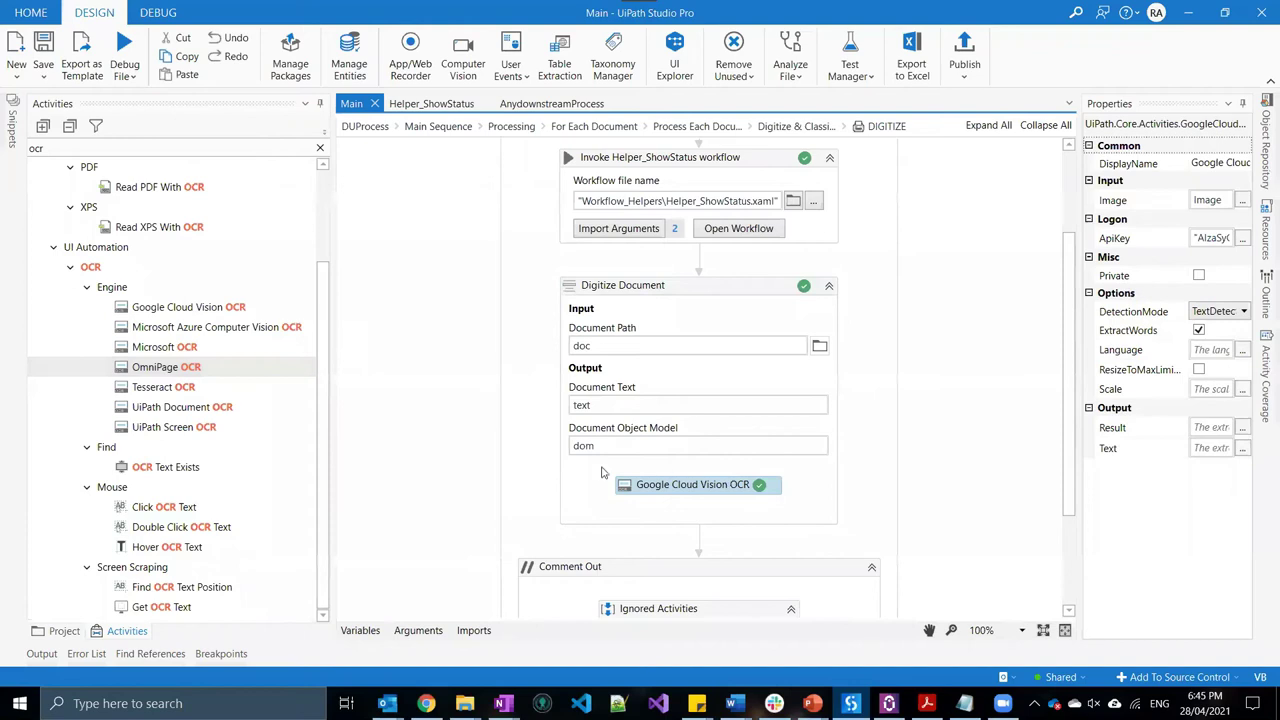
left_click(213, 388)
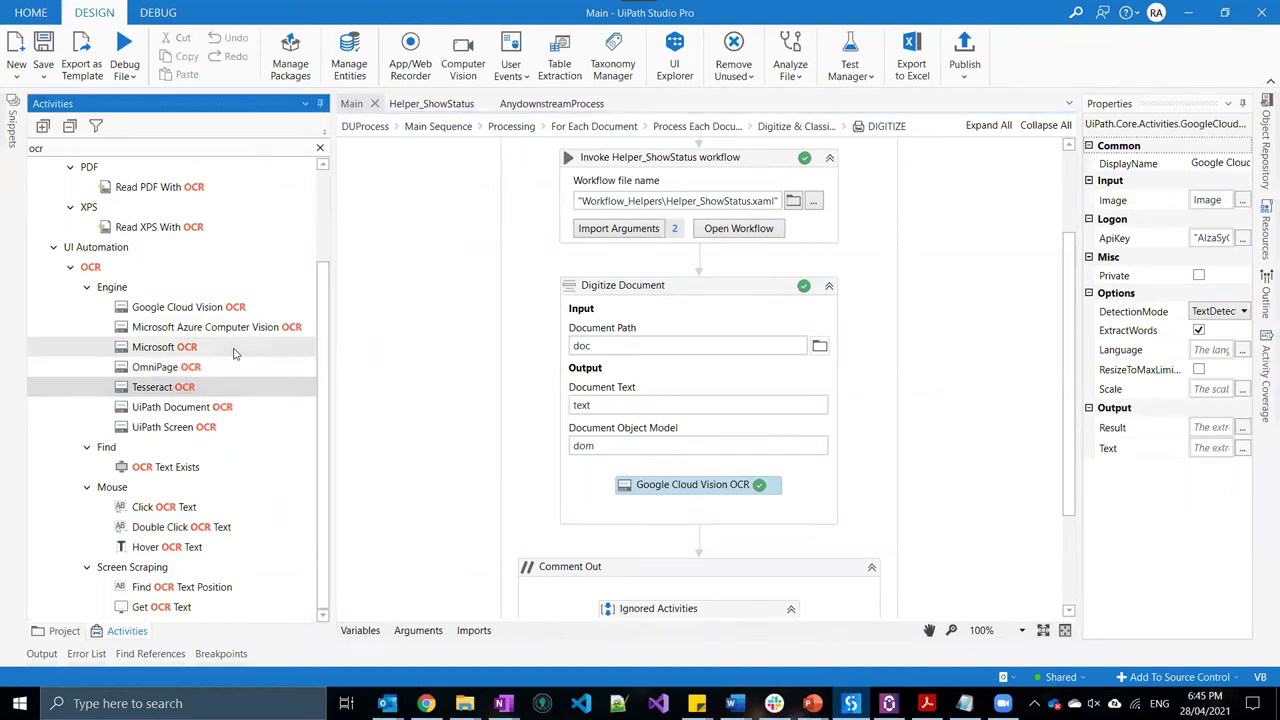
left_click(228, 350)
left_click(228, 370)
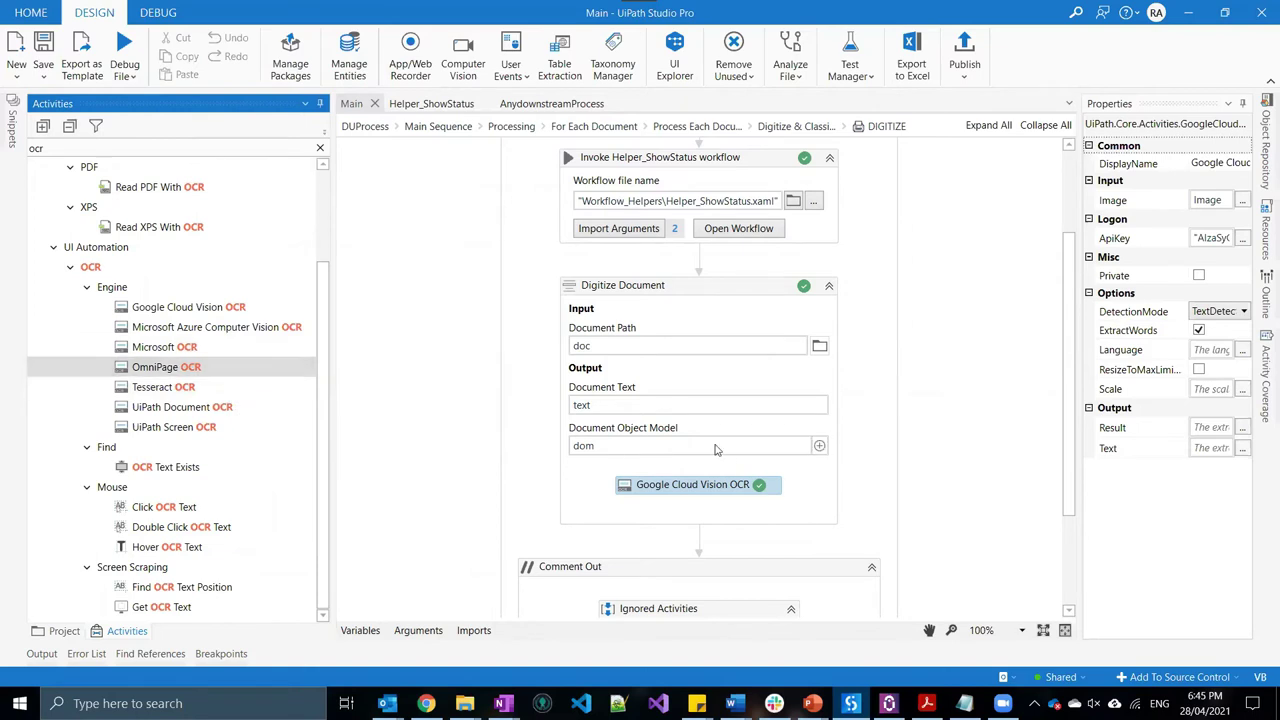
Return from the DIGITIZE sequence to the For Each Document scope and examine the CLASSIFY stage
scroll(506, 375, "up", 3)
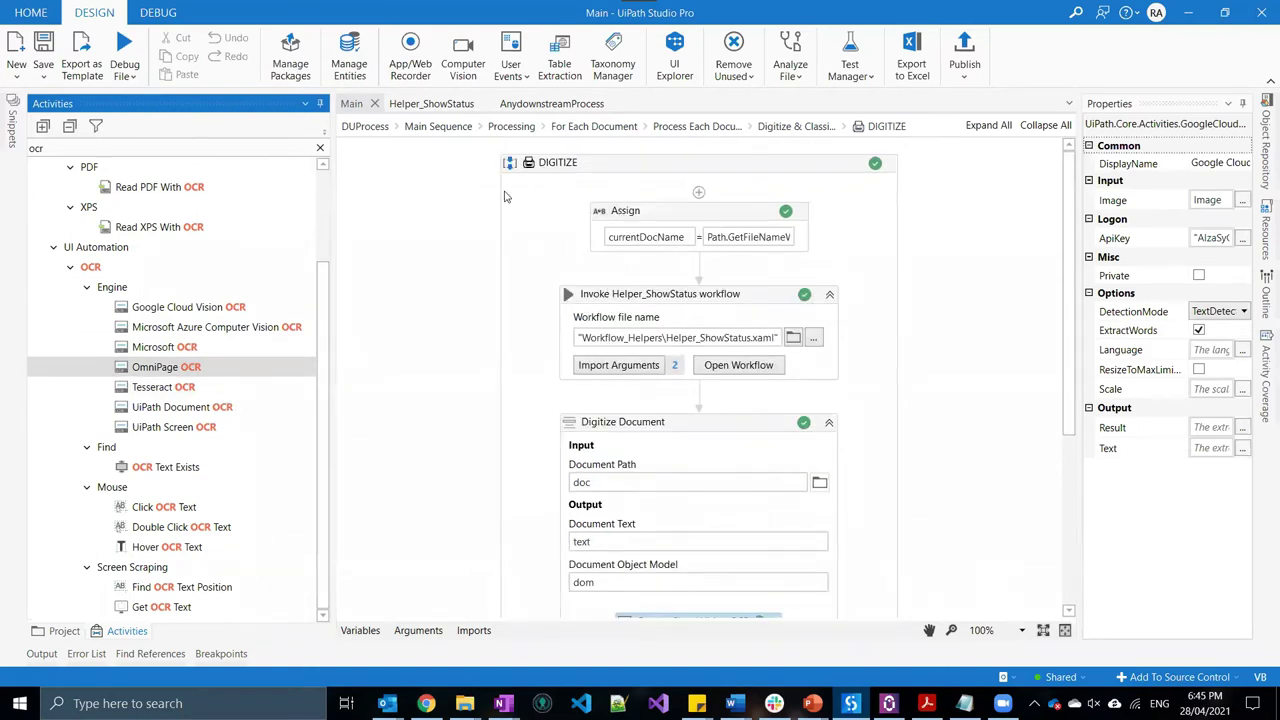
left_click(594, 127)
scroll(750, 360, "down", 3)
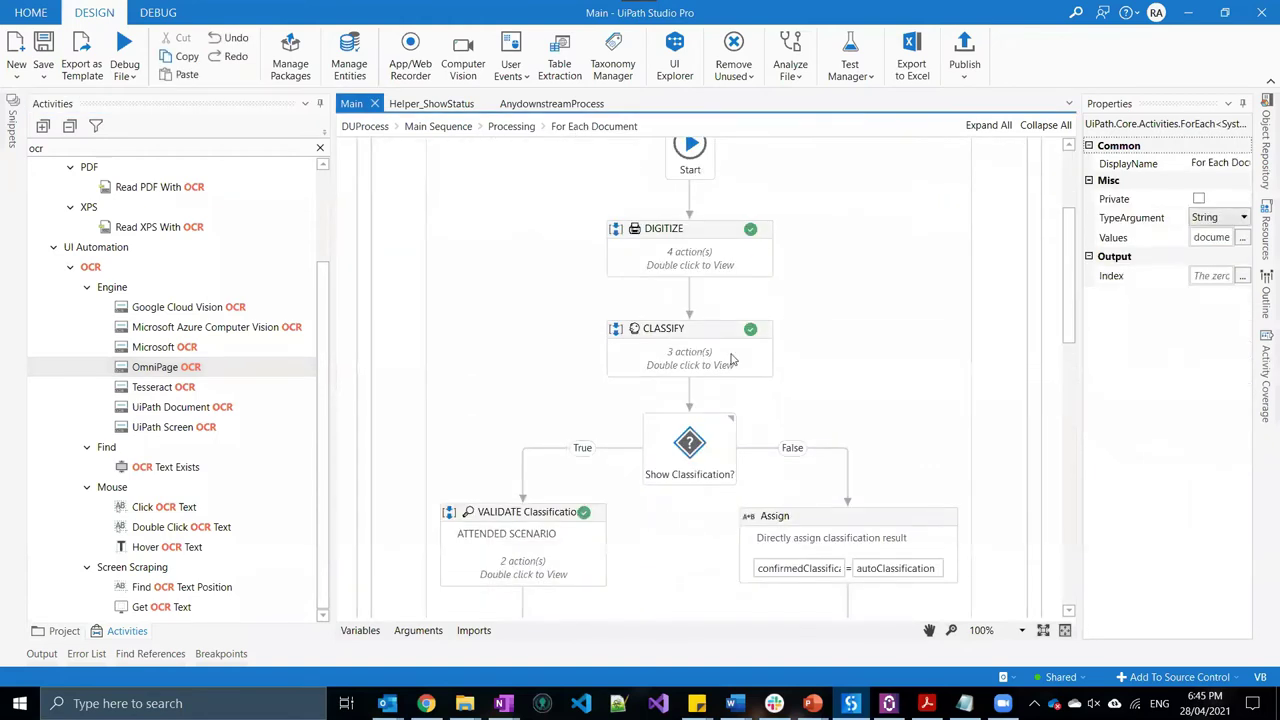
scroll(745, 380, "down", 1)
left_click(731, 305)
scroll(781, 378, "down", 2)
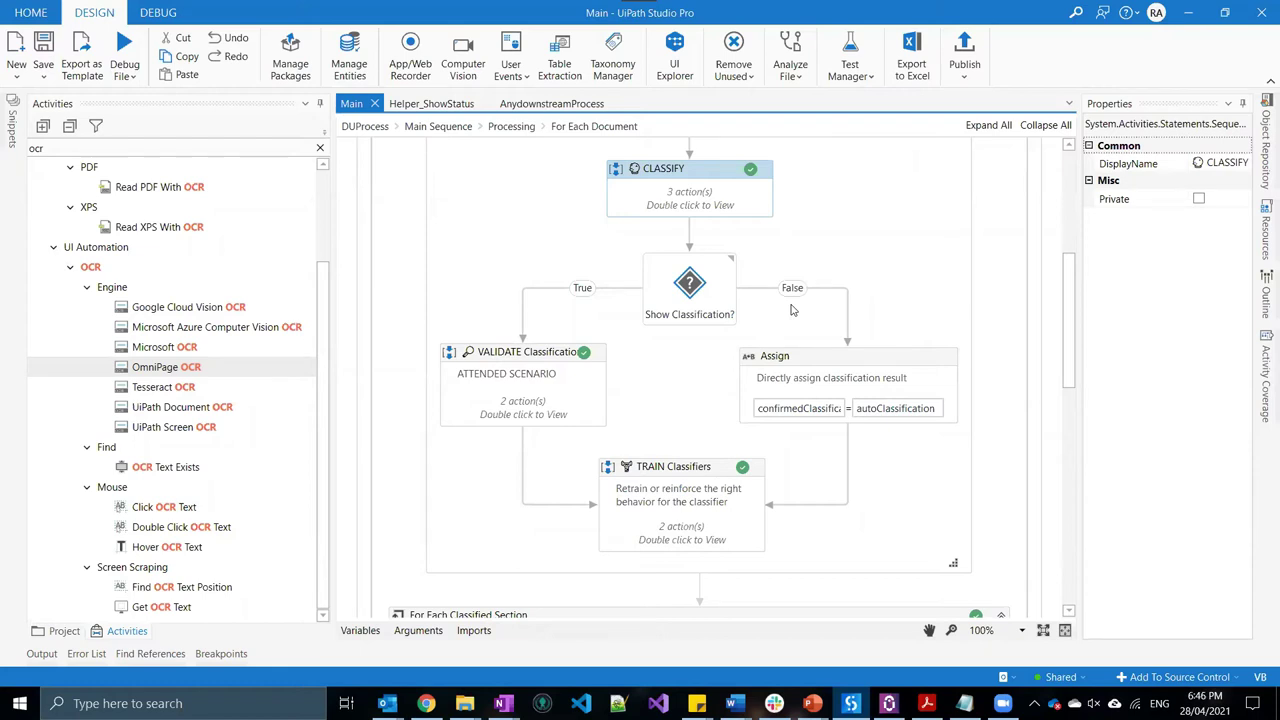
Examine the VALIDATE Classification branch and the TRAIN Classifiers stage that follows it in the flowchart
scroll(790, 310, "down", 4)
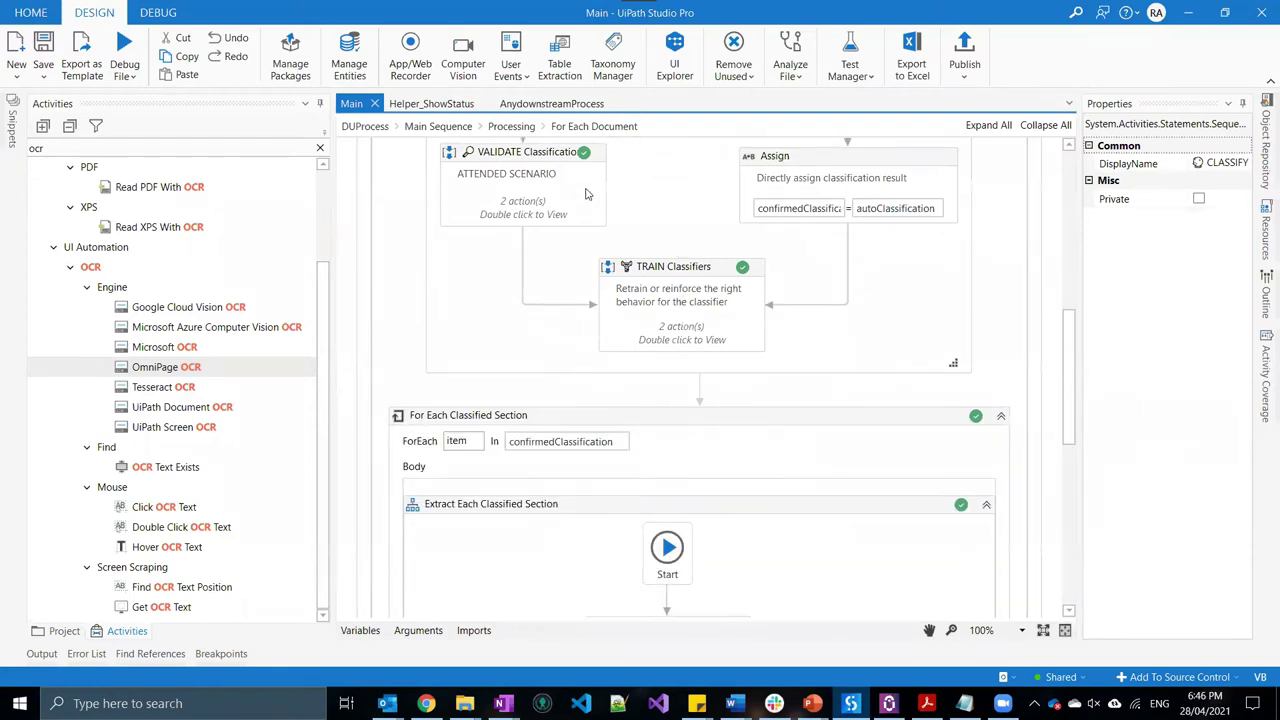
left_click(571, 170)
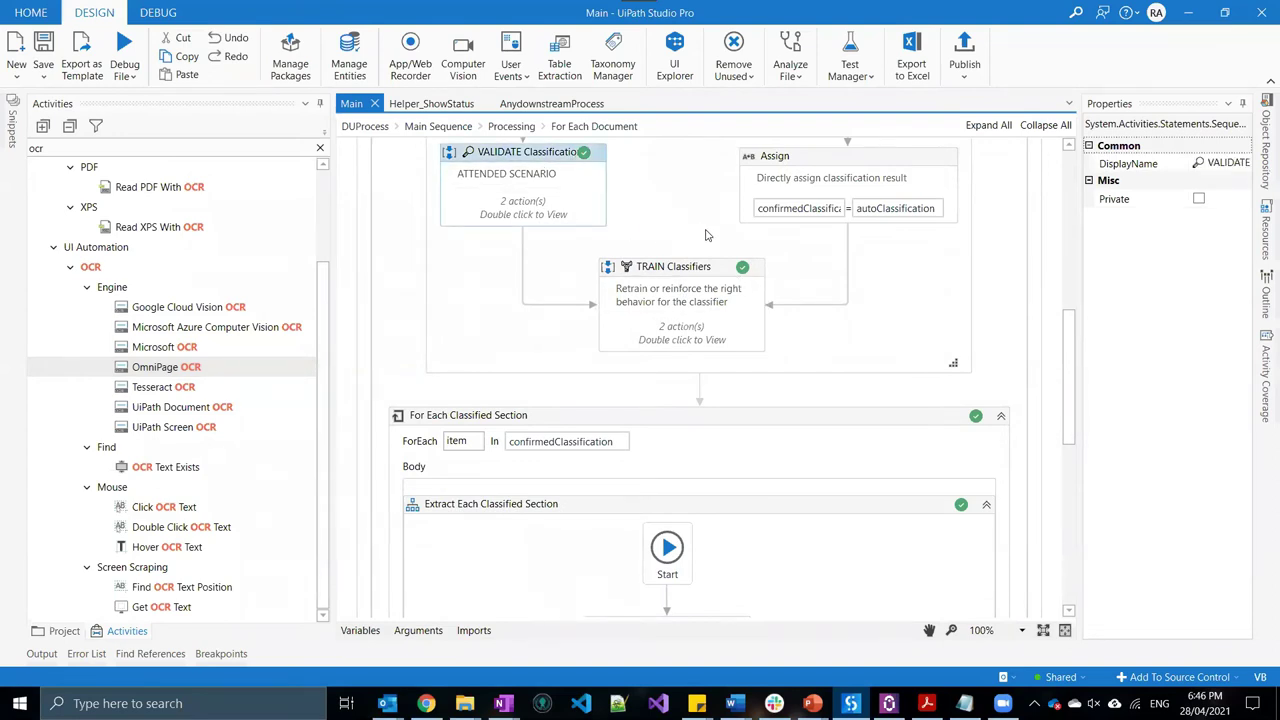
scroll(705, 235, "down", 1)
scroll(730, 248, "up", 2)
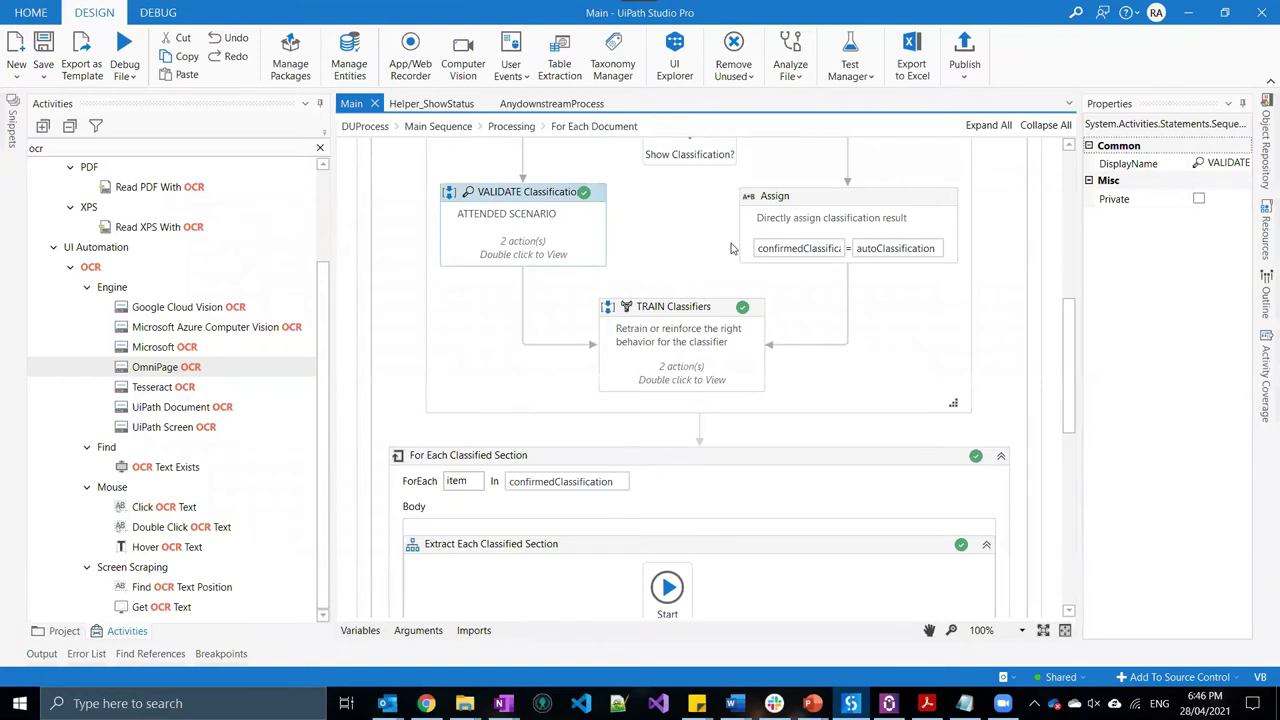
Select the TRAIN Classifiers stage and review how the validation and direct assignment branches lead through it to the classified section loop
scroll(733, 249, "down", 4)
left_click(718, 167)
scroll(772, 240, "up", 3)
scroll(775, 262, "down", 9)
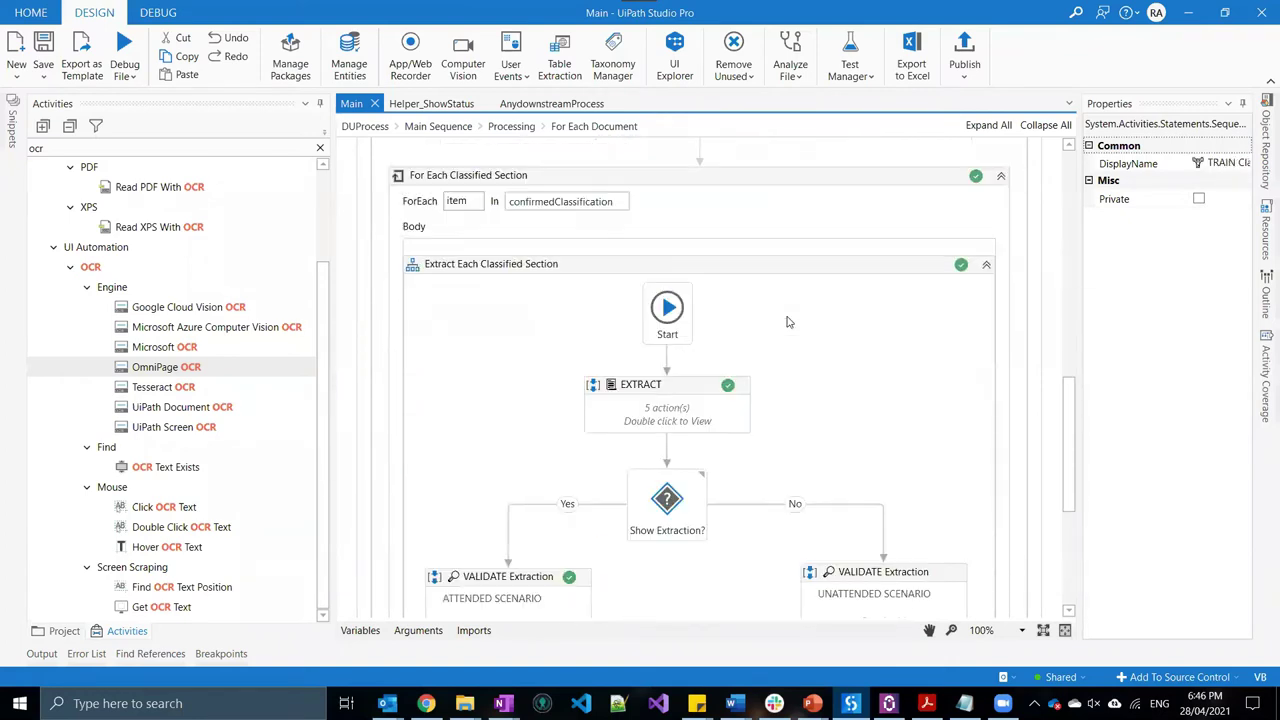
scroll(784, 274, "up", 6)
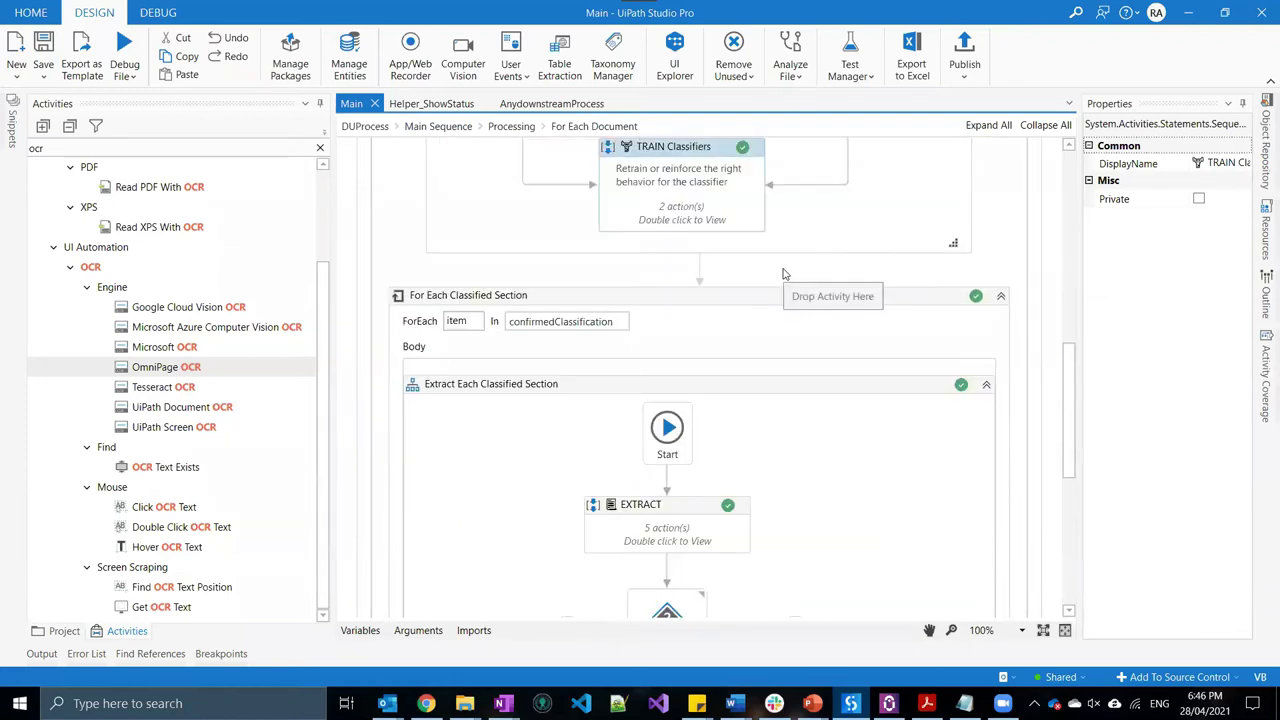
scroll(803, 250, "up", 2)
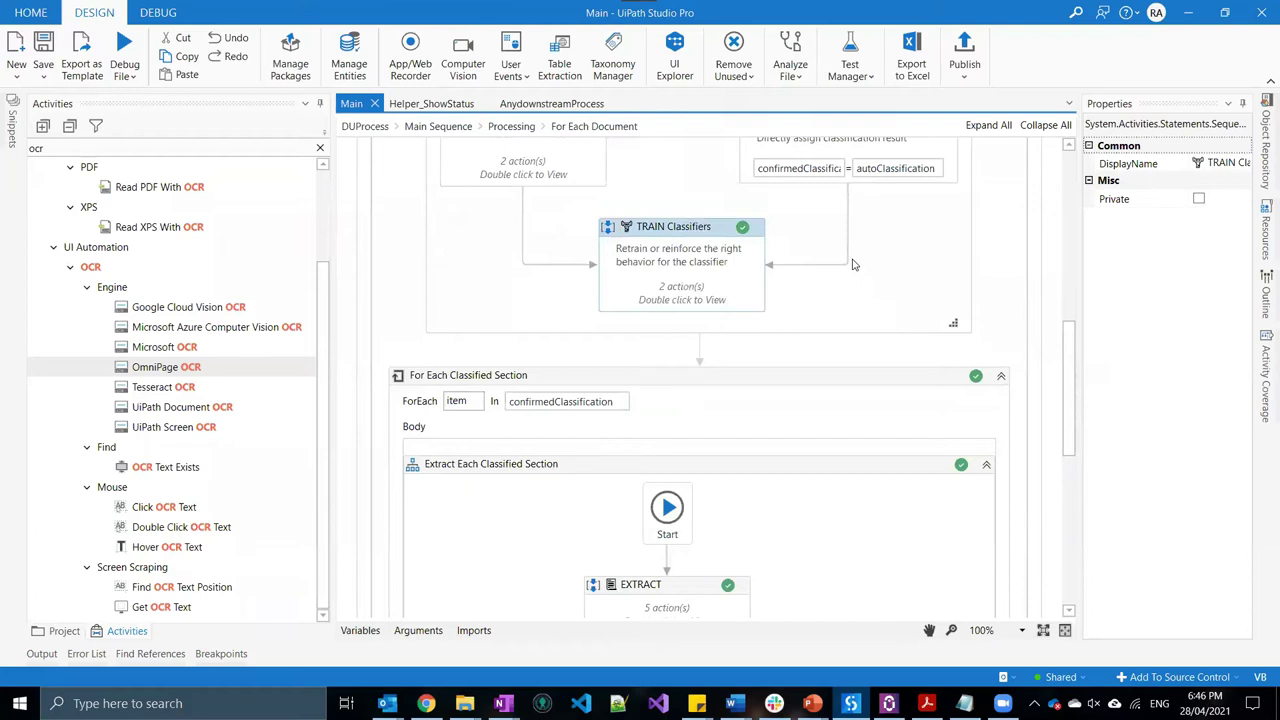
scroll(853, 264, "up", 2)
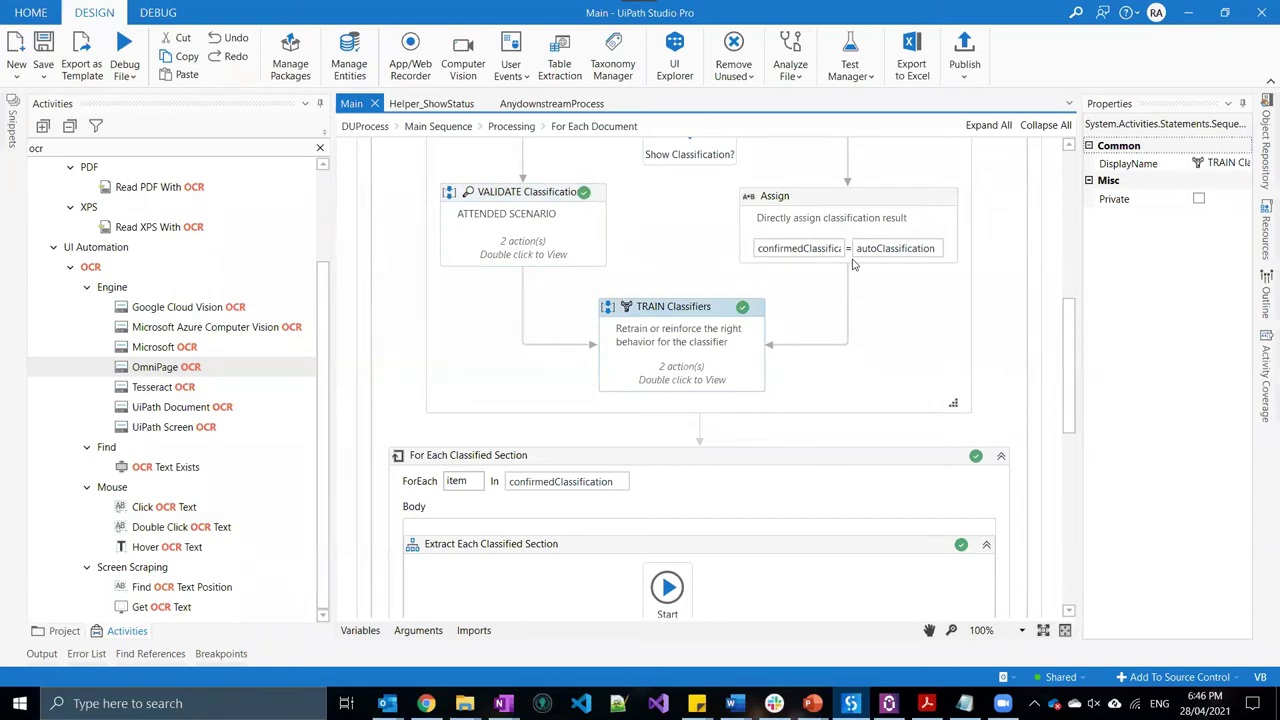
scroll(797, 275, "down", 5)
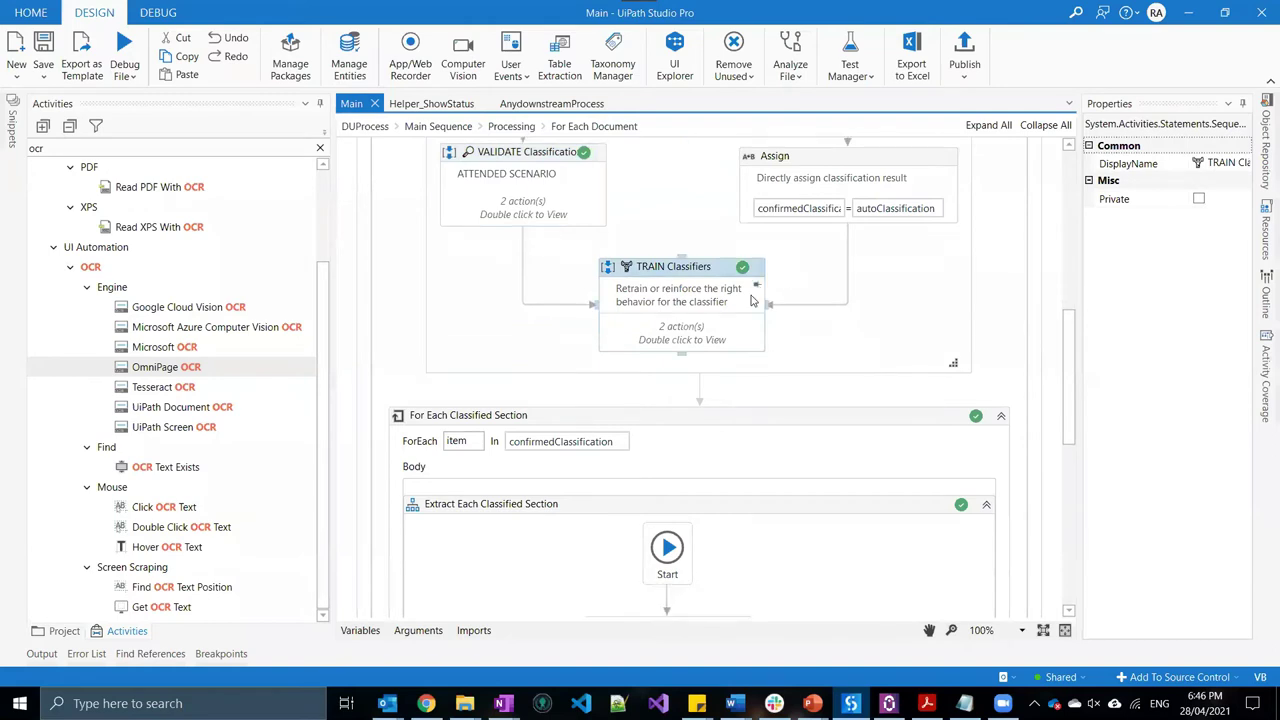
Inspect the For Each Classified Section loop and open its EXTRACT sequence down to the extractors in the Data Extraction Scope
left_click(570, 219)
scroll(570, 225, "down", 2)
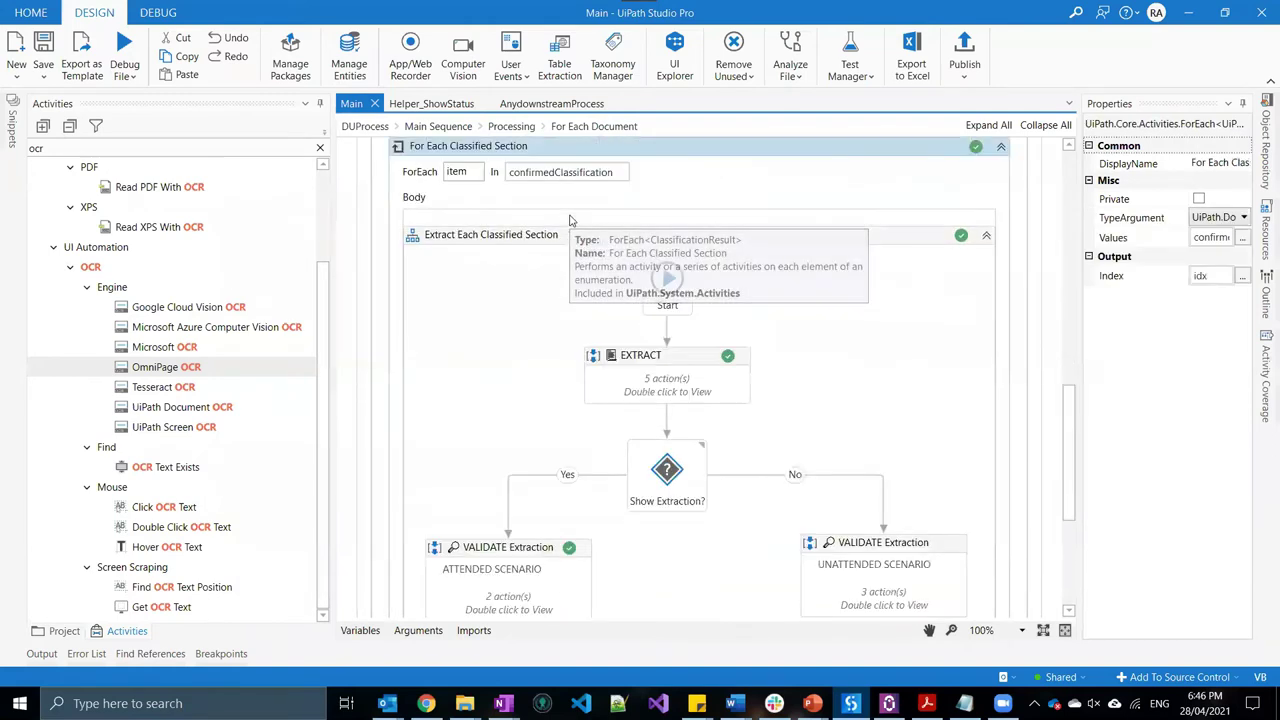
left_click(710, 326)
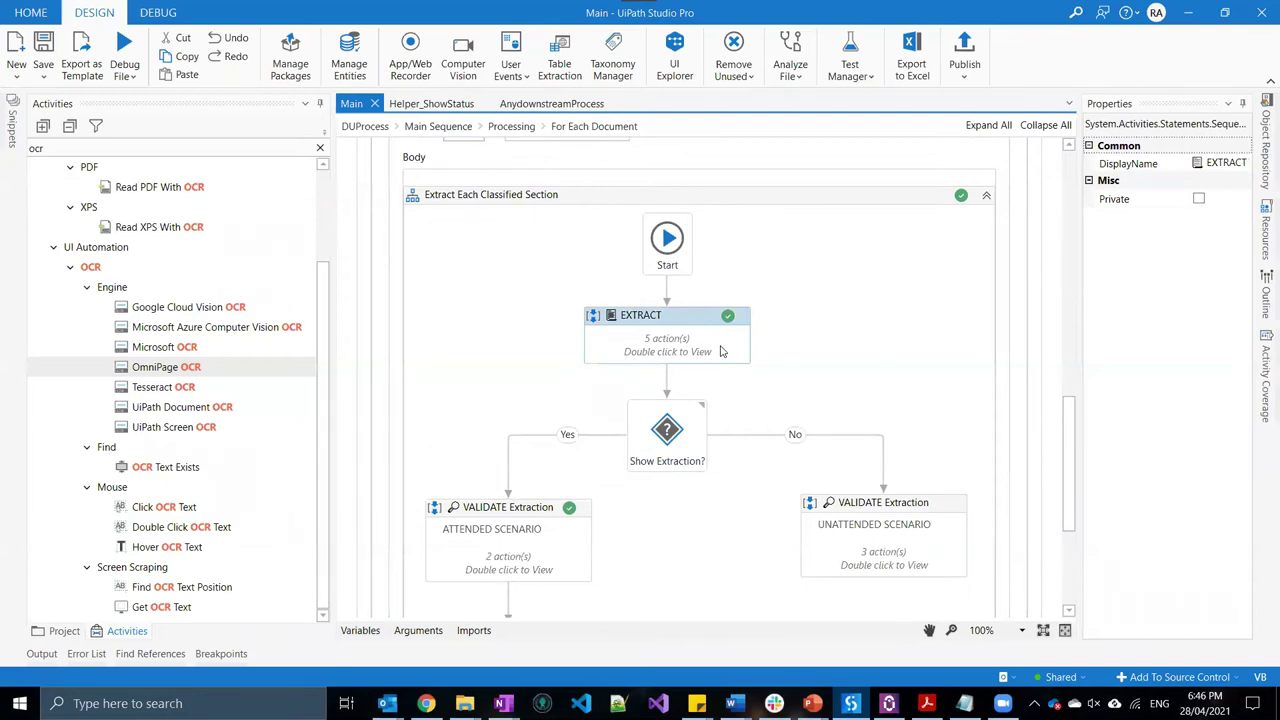
double_click(702, 347)
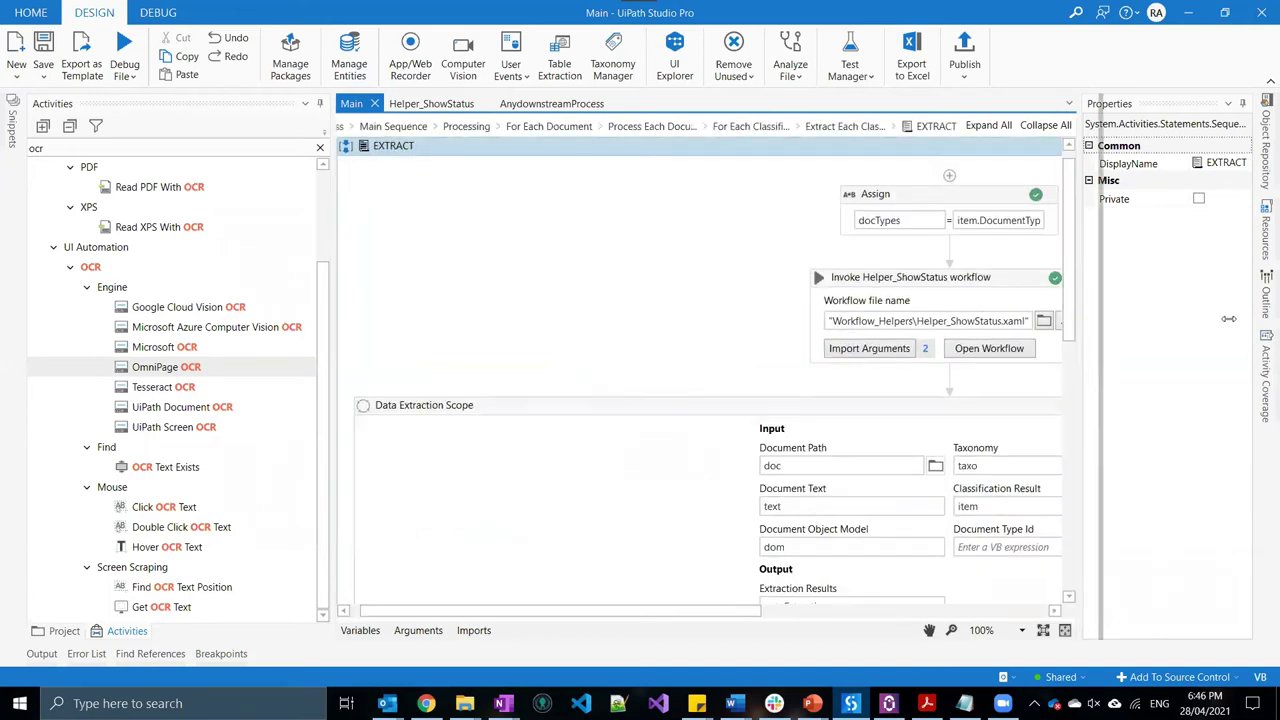
scroll(960, 487, "down", 1)
scroll(960, 487, "down", 6)
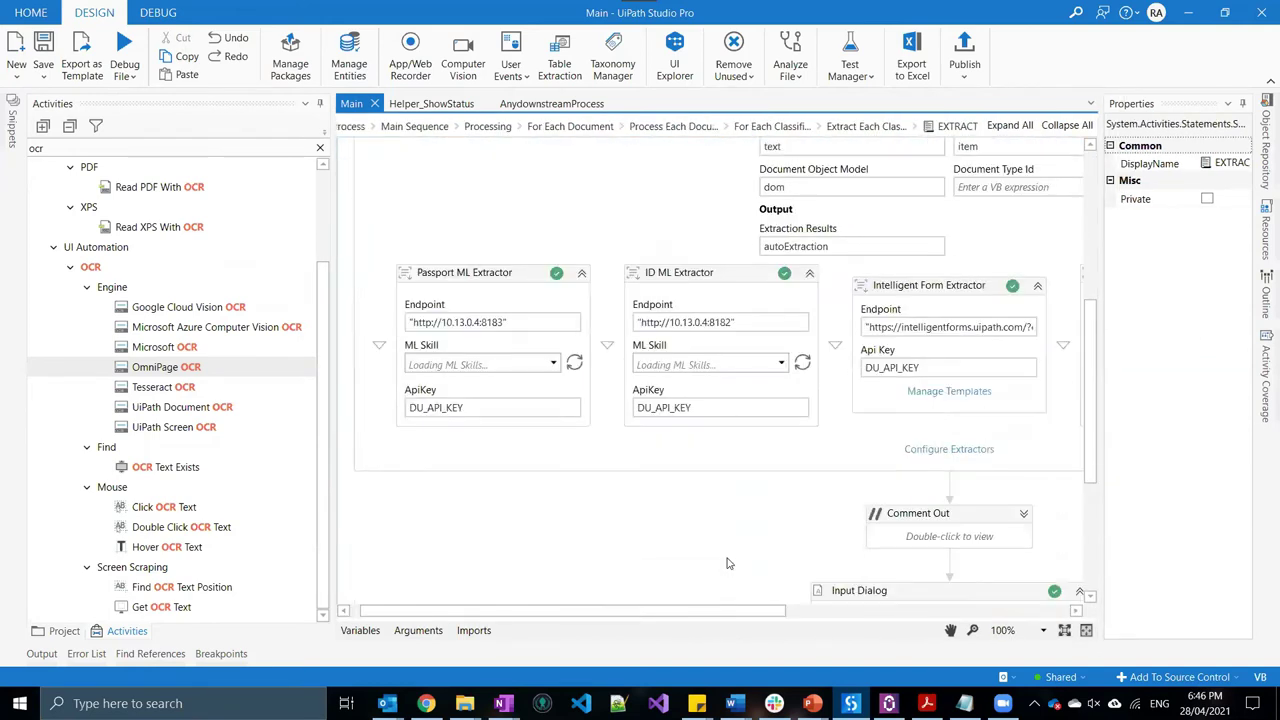
Inspect the Passport ML, ID ML, Intelligent Form, Invoices ML and Receipts ML extractors in the Data Extraction Scope one after another
left_click_drag(715, 619, 731, 619)
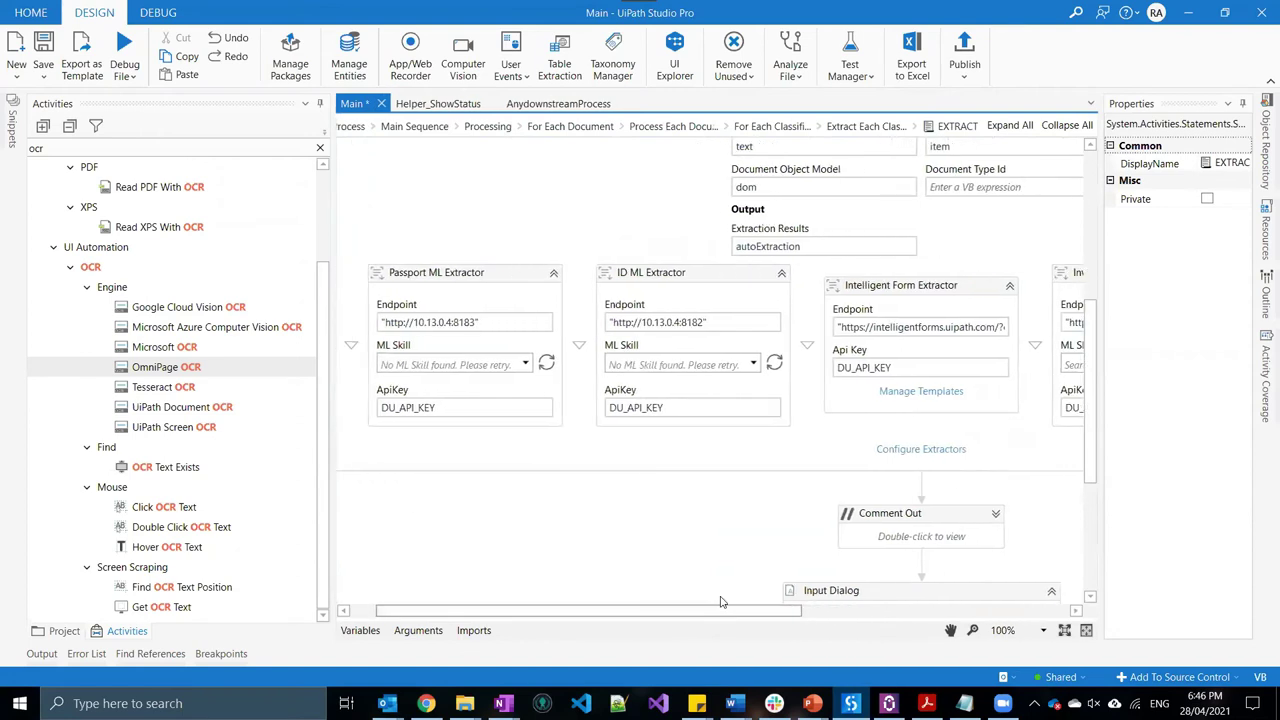
left_click(517, 285)
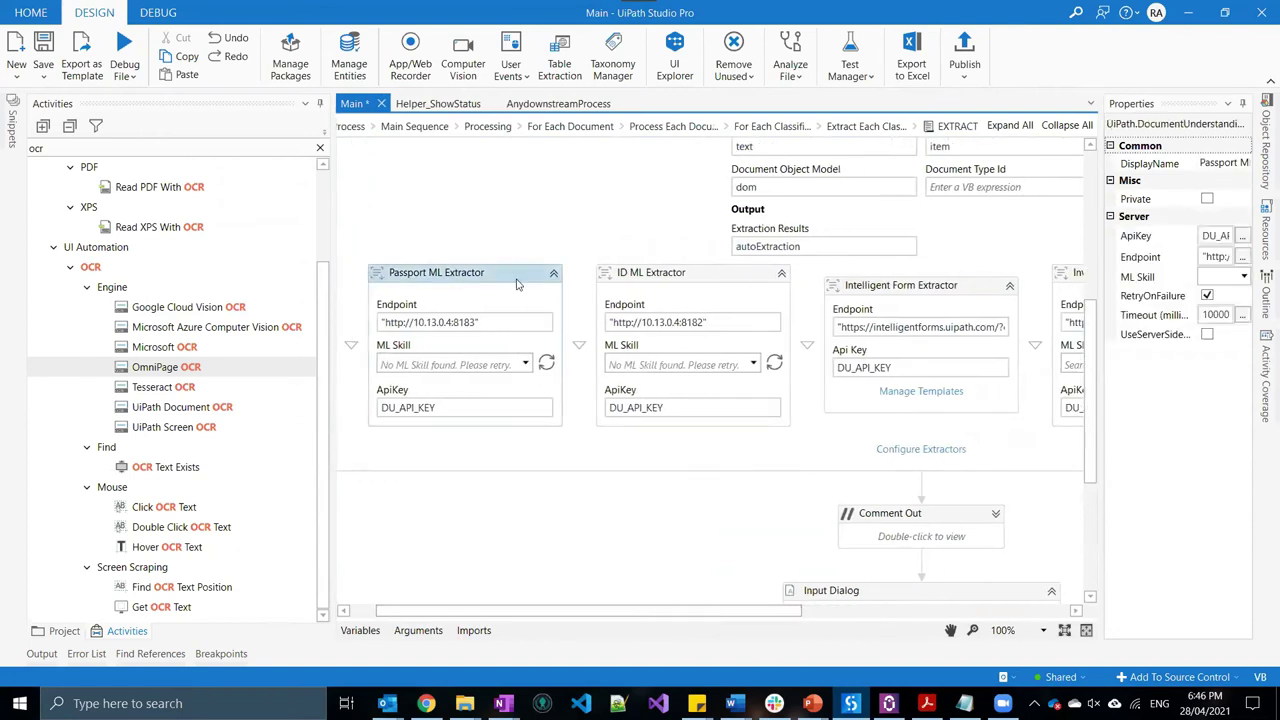
left_click(731, 277)
left_click_drag(759, 616, 881, 616)
left_click(748, 310)
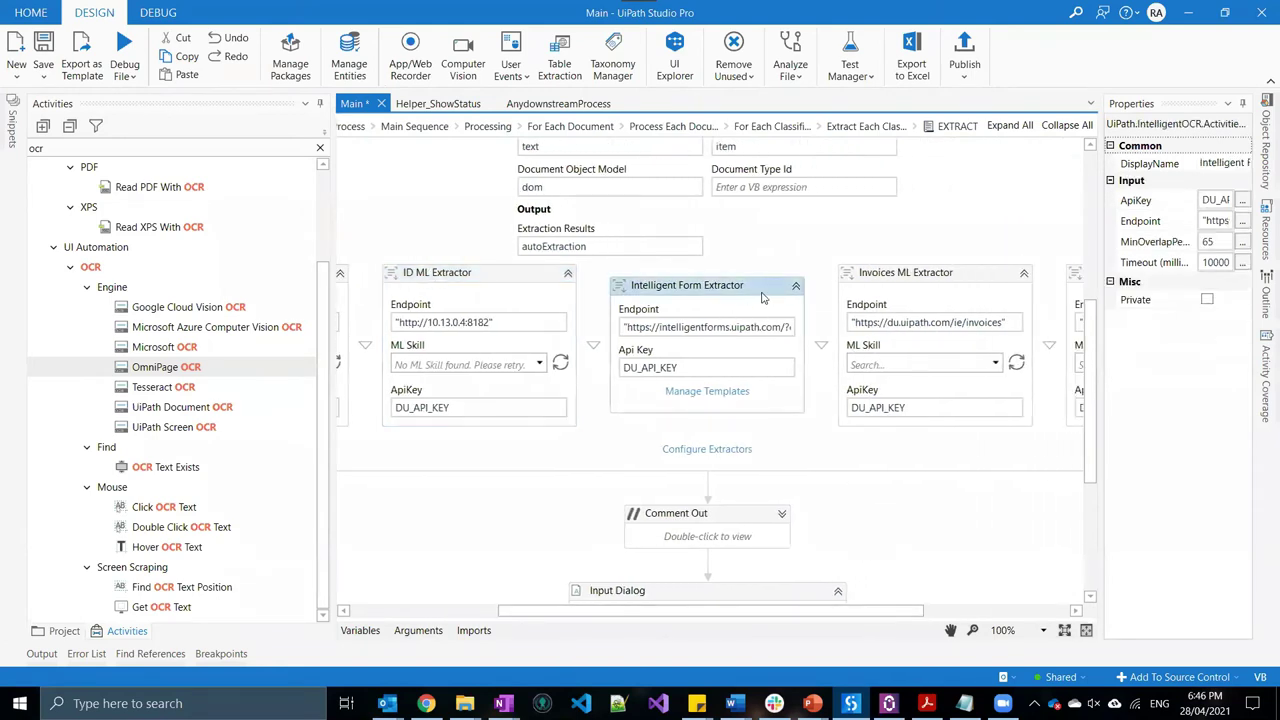
left_click_drag(794, 614, 879, 606)
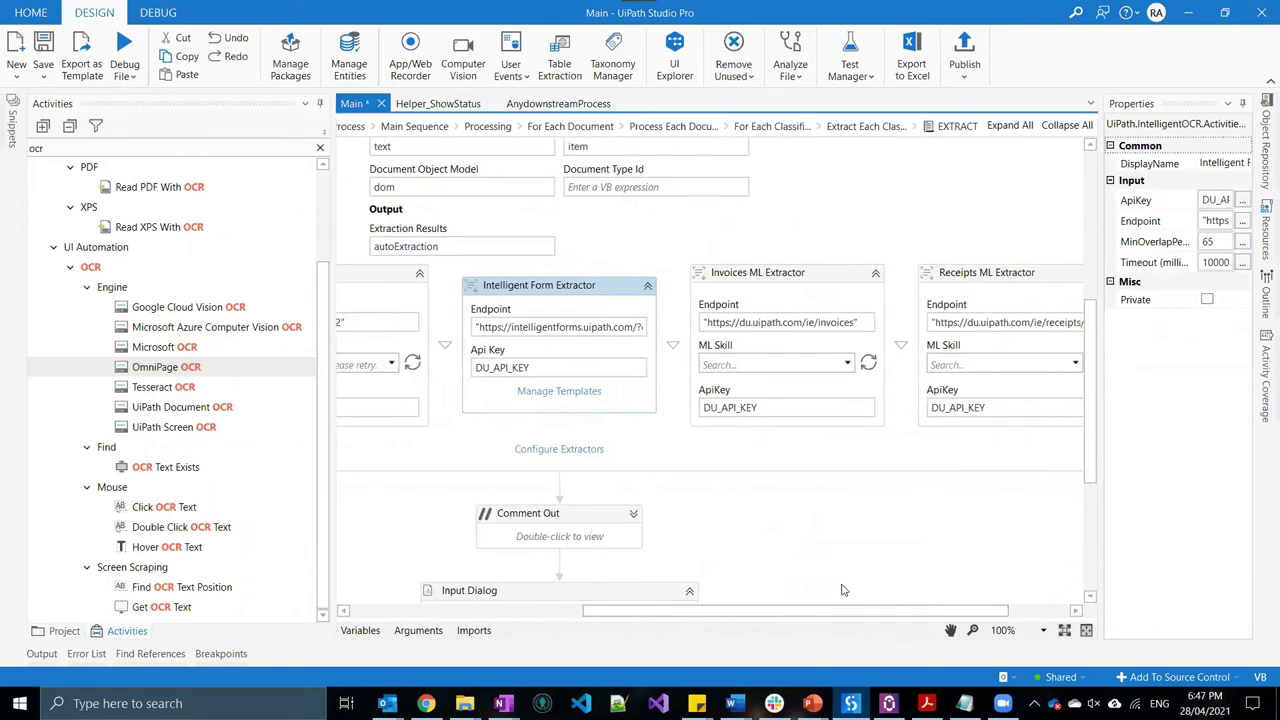
scroll(622, 330, "up", 2)
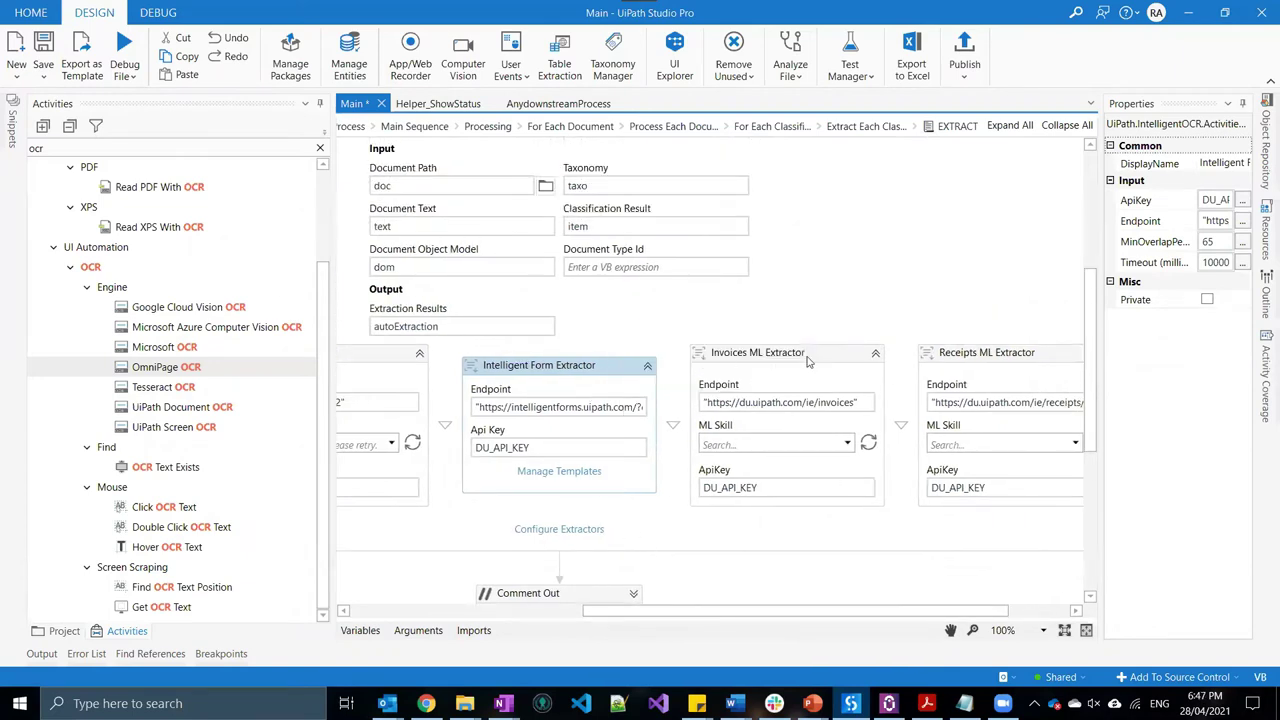
left_click(810, 362)
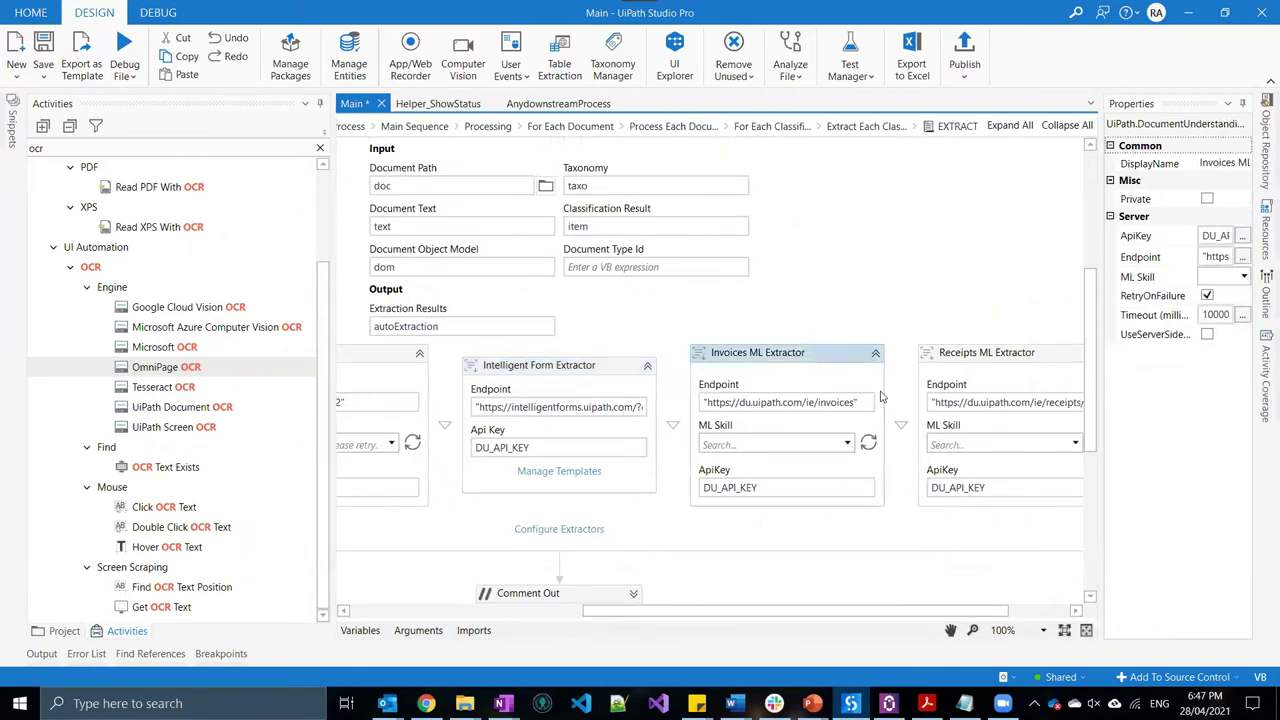
left_click(1030, 366)
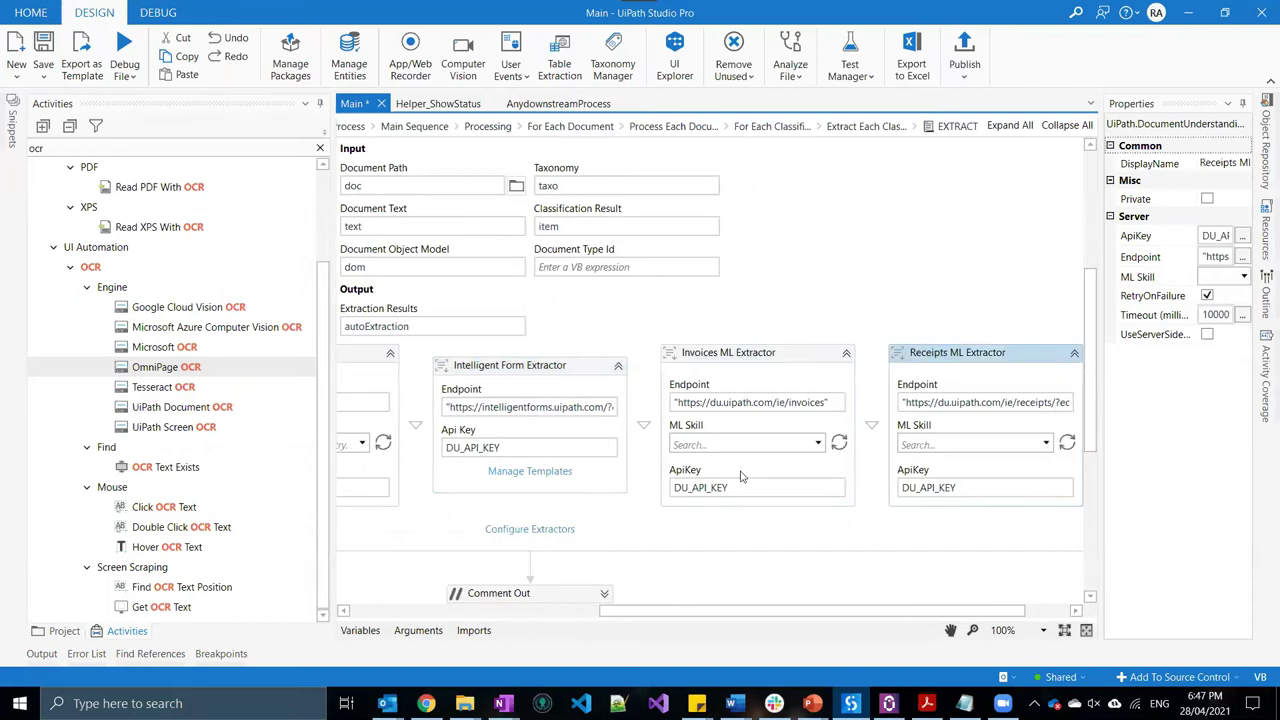
Select the Invoices, Receipts, ID and Passport ML extractors together and look them over as one group
scroll(742, 476, "down", 2)
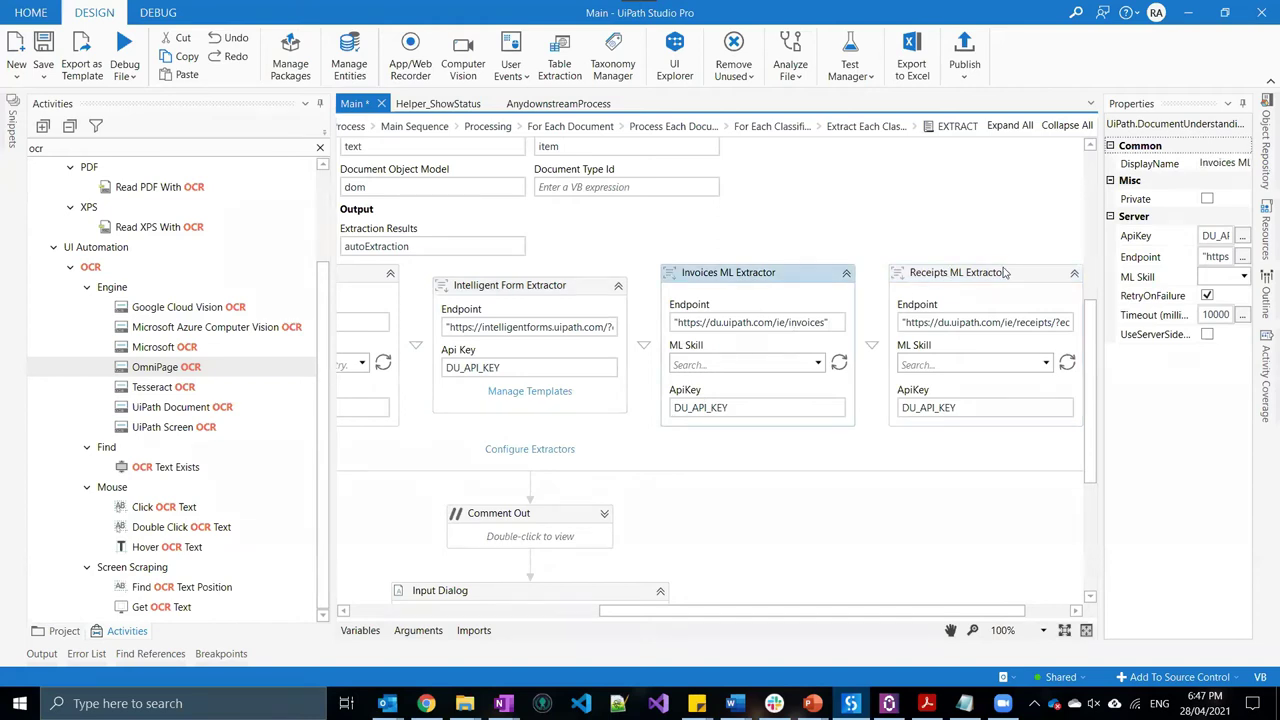
left_click(933, 277, "ctrl")
left_click_drag(886, 614, 726, 610)
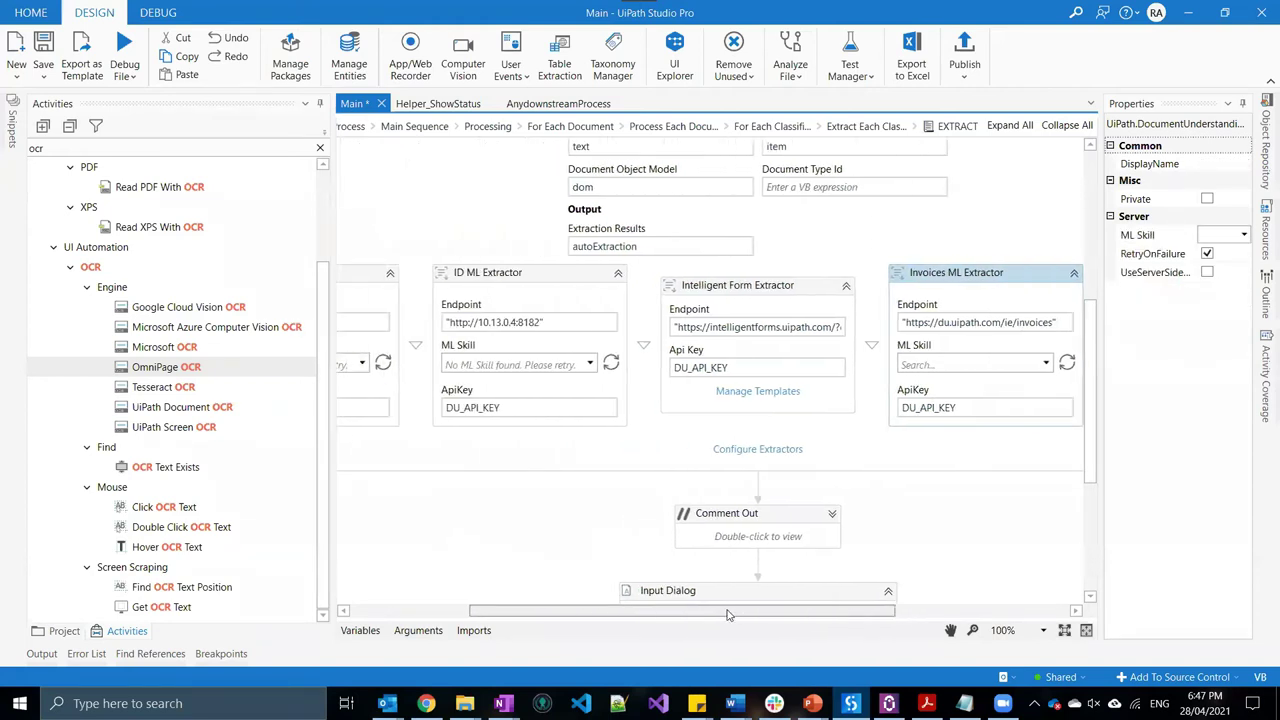
left_click(617, 287, "ctrl")
left_click(407, 287, "ctrl")
left_click_drag(738, 617, 783, 602)
scroll(703, 598, "left", 1)
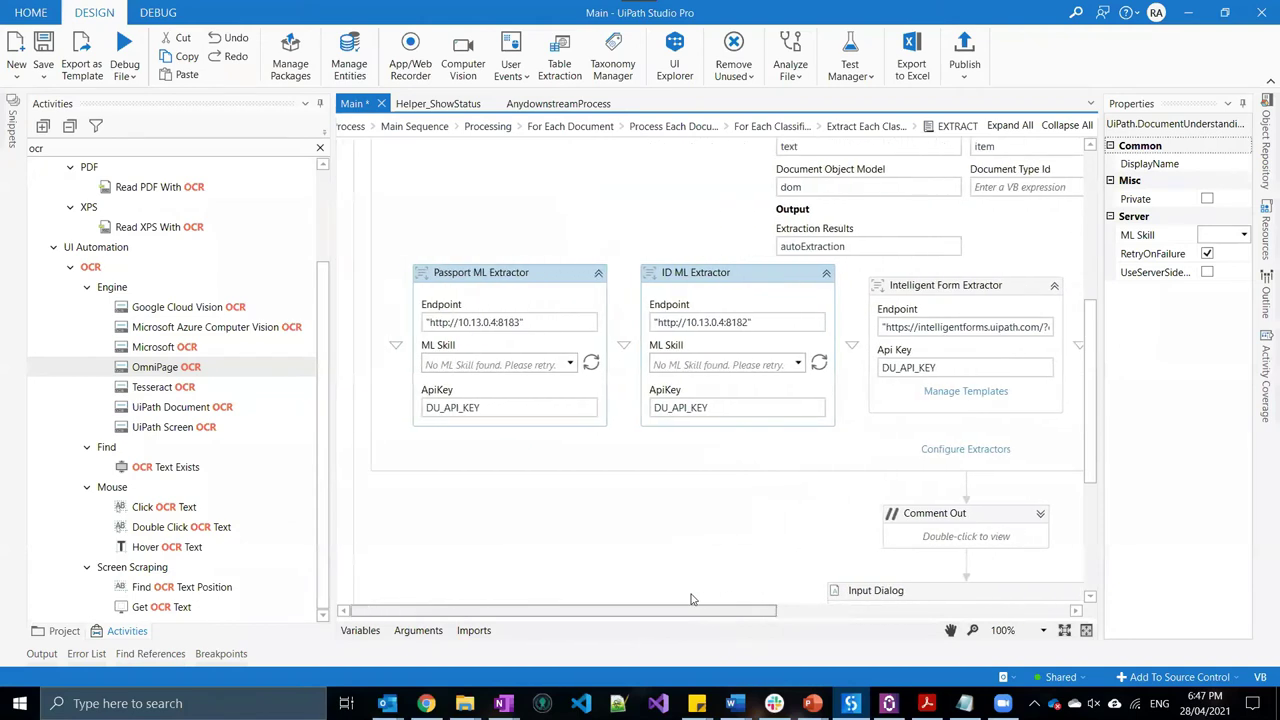
scroll(695, 597, "right", 1)
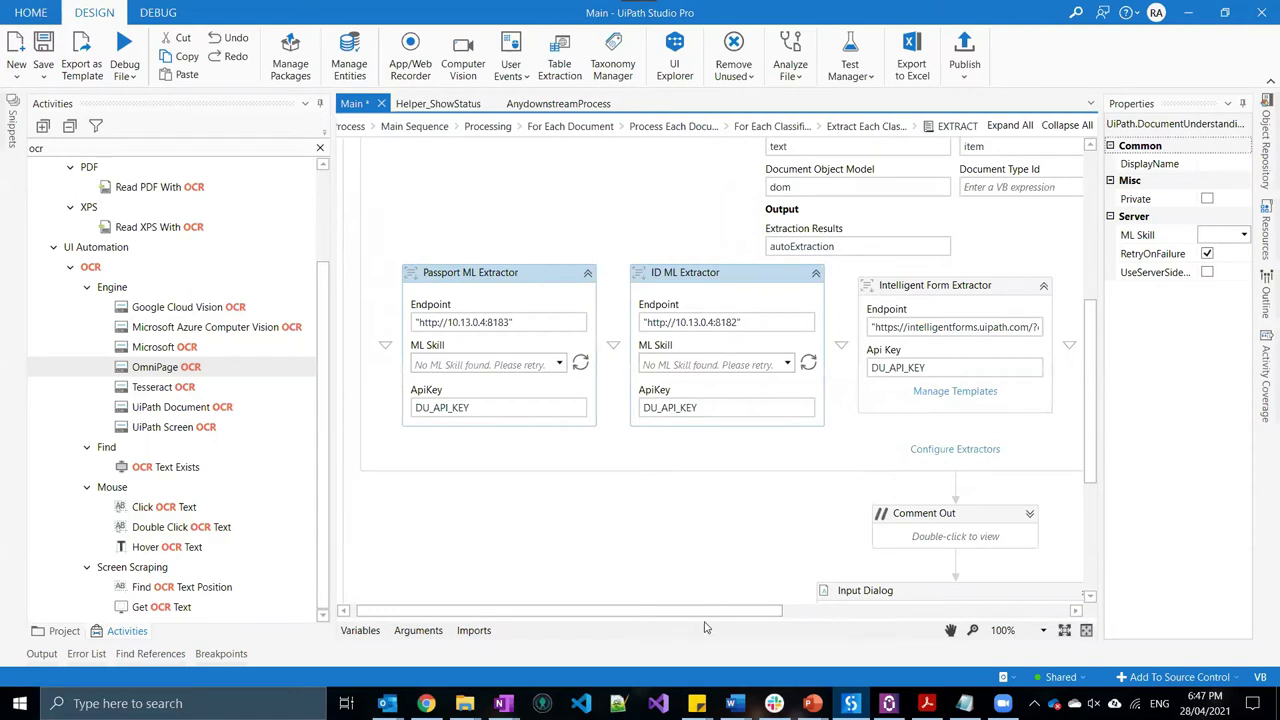
left_click_drag(706, 611, 957, 617)
scroll(945, 617, "left", 3)
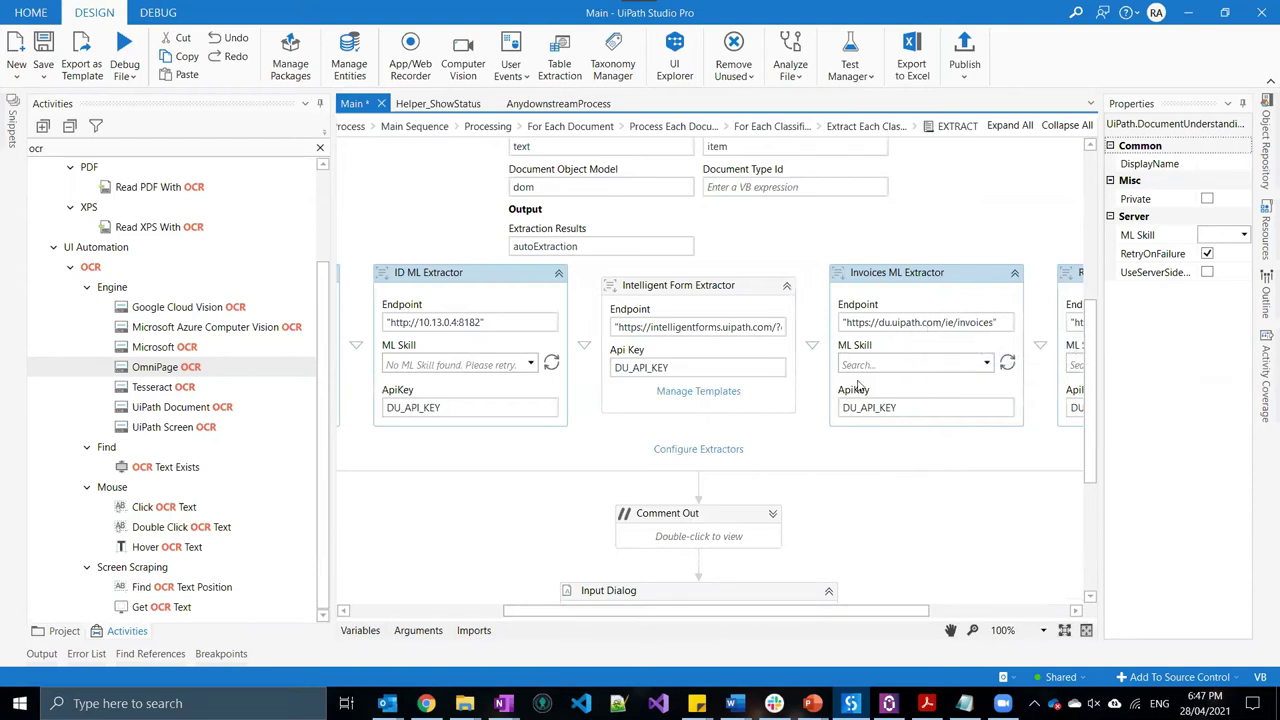
Select the Intelligent Form Extractor and clear the search term from the activities list
left_click(737, 287)
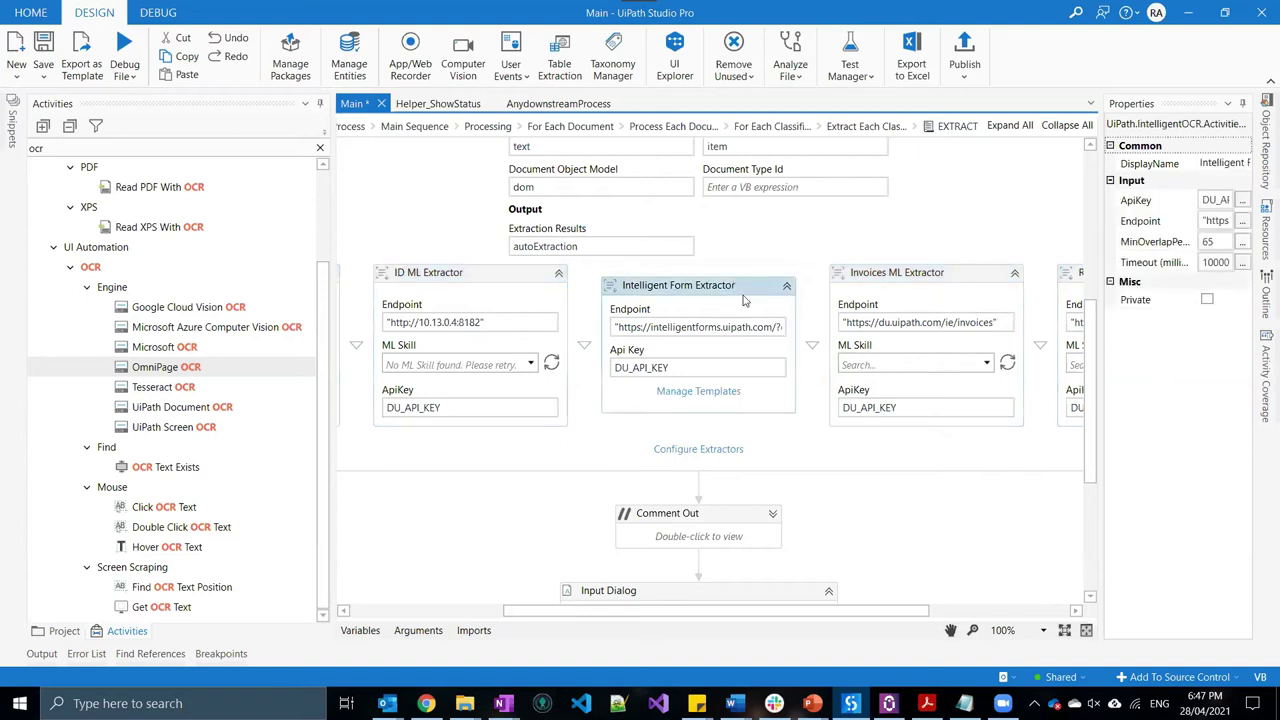
scroll(737, 325, "up", 1)
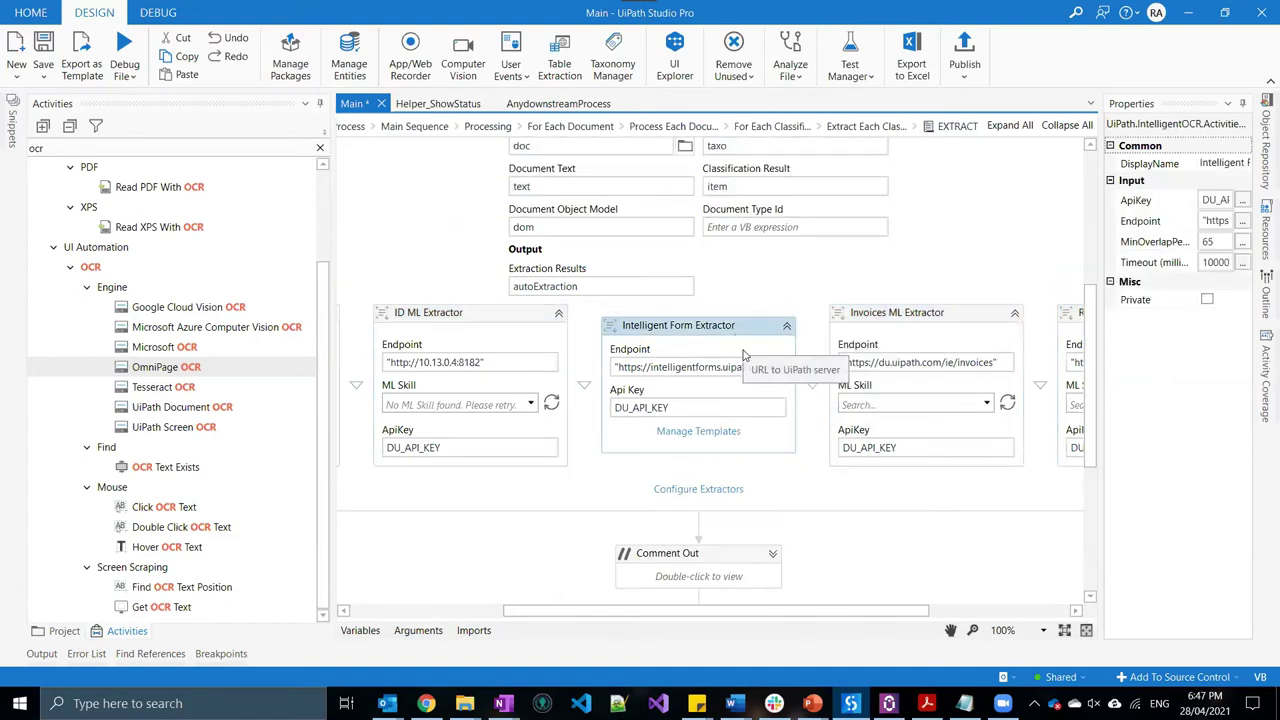
left_click(321, 149)
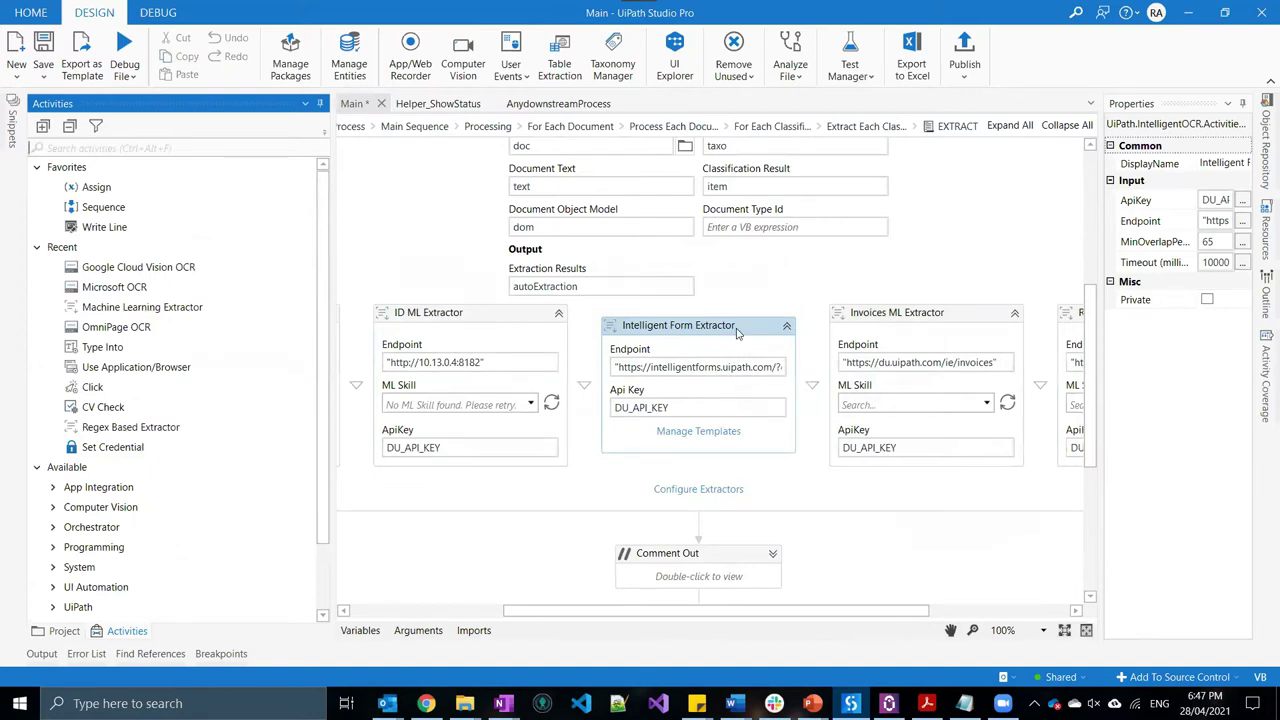
Open the Intelligent Form Extractor's template management and look through the W-9, CMS1500 and Reimbursement Form templates
left_click(713, 436)
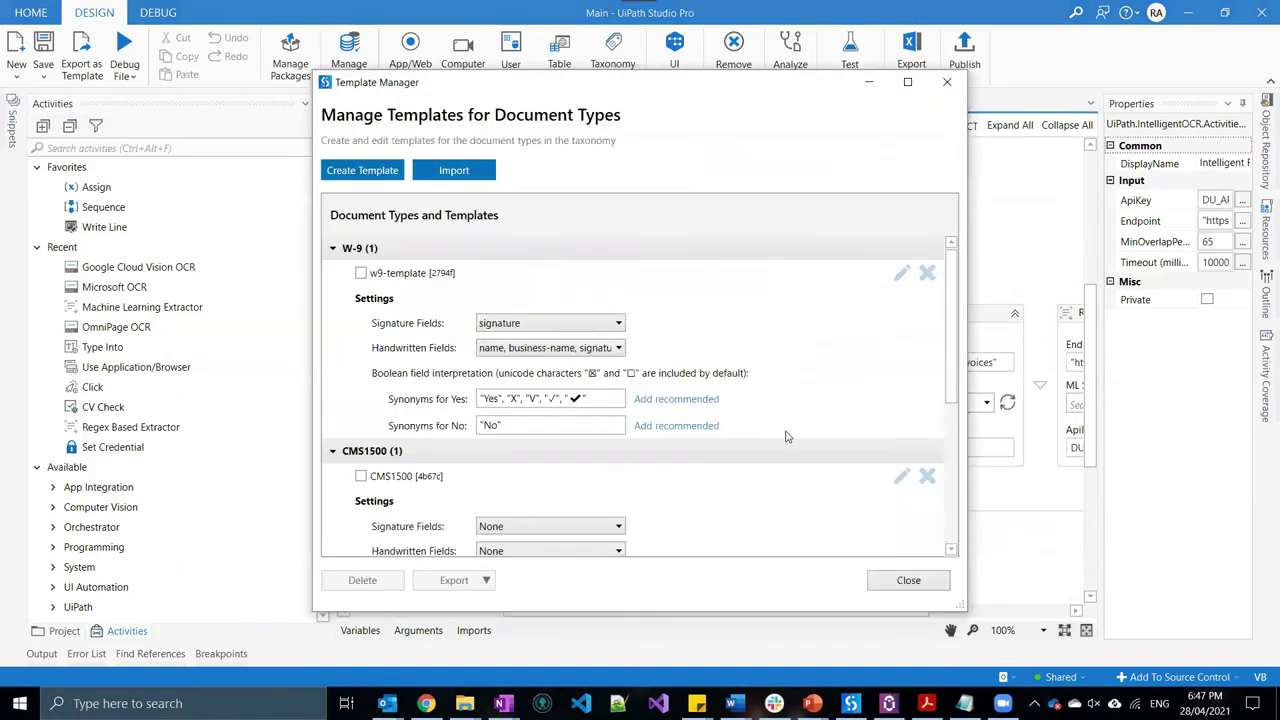
scroll(827, 368, "down", 2)
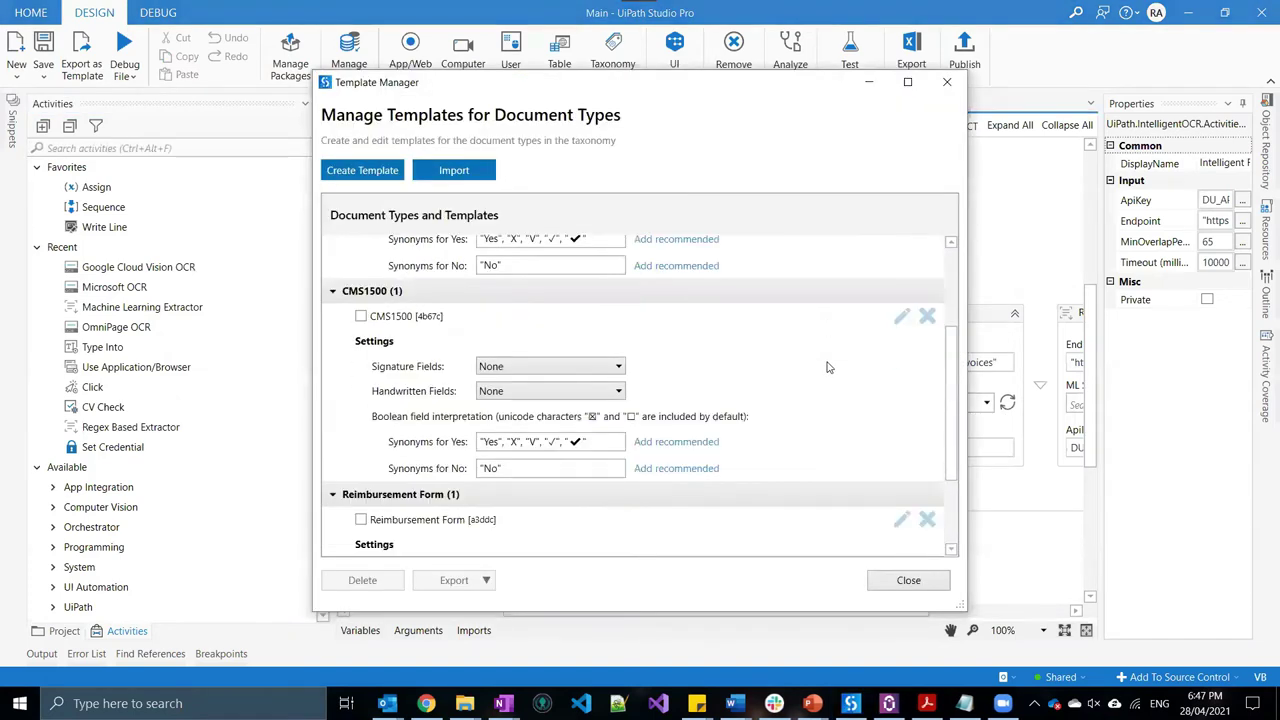
scroll(827, 368, "down", 1)
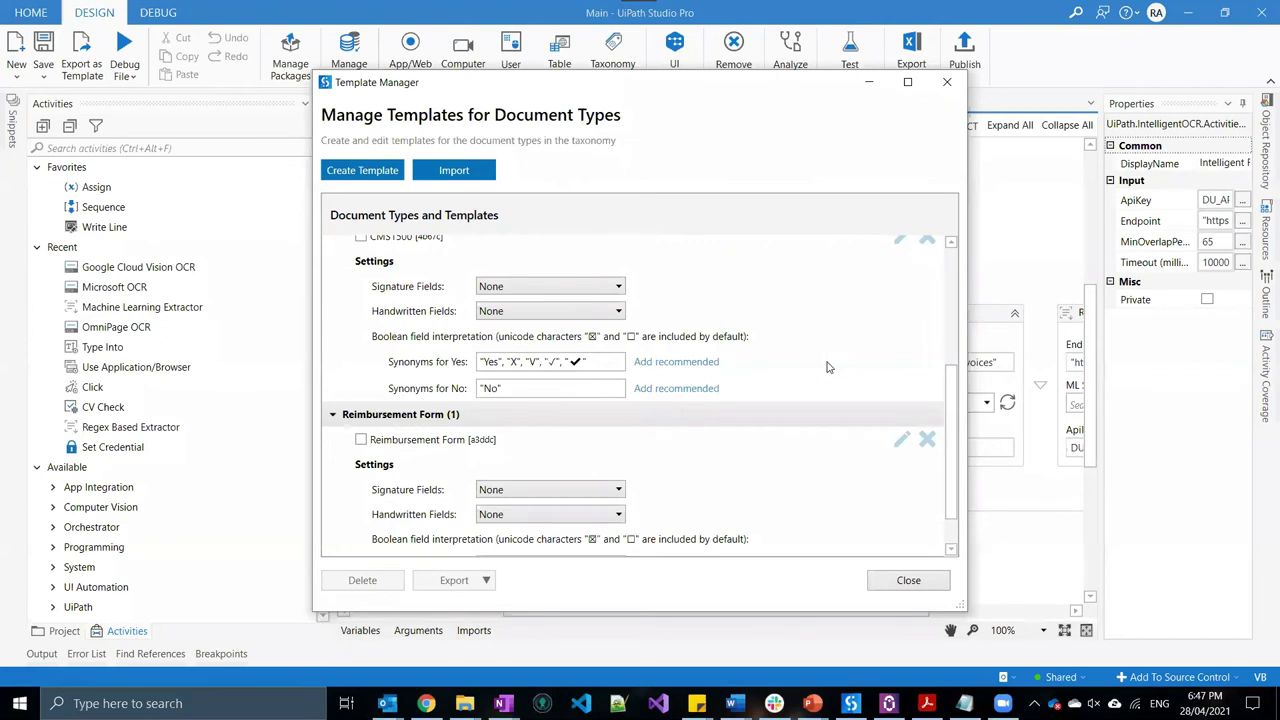
scroll(813, 377, "down", 1)
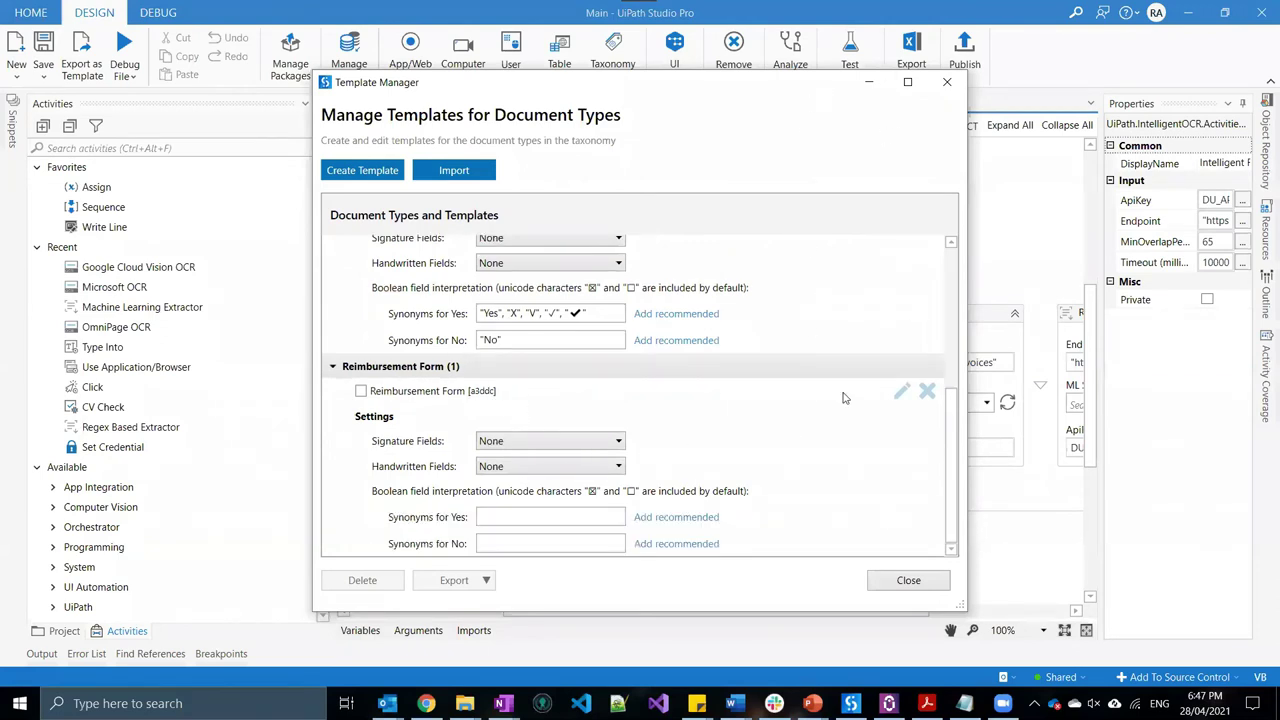
Open the Reimbursement Form template for editing, maximize its window and look over the marked areas of the form
left_click(905, 389)
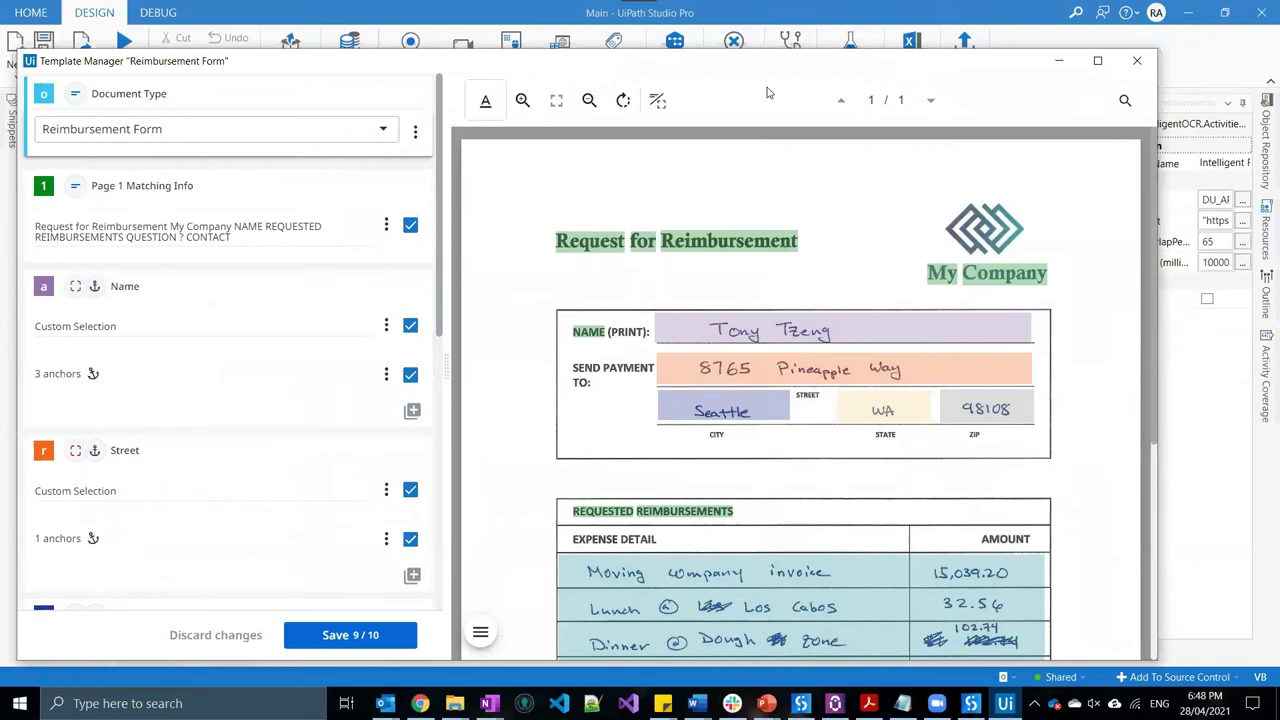
left_click(1097, 61)
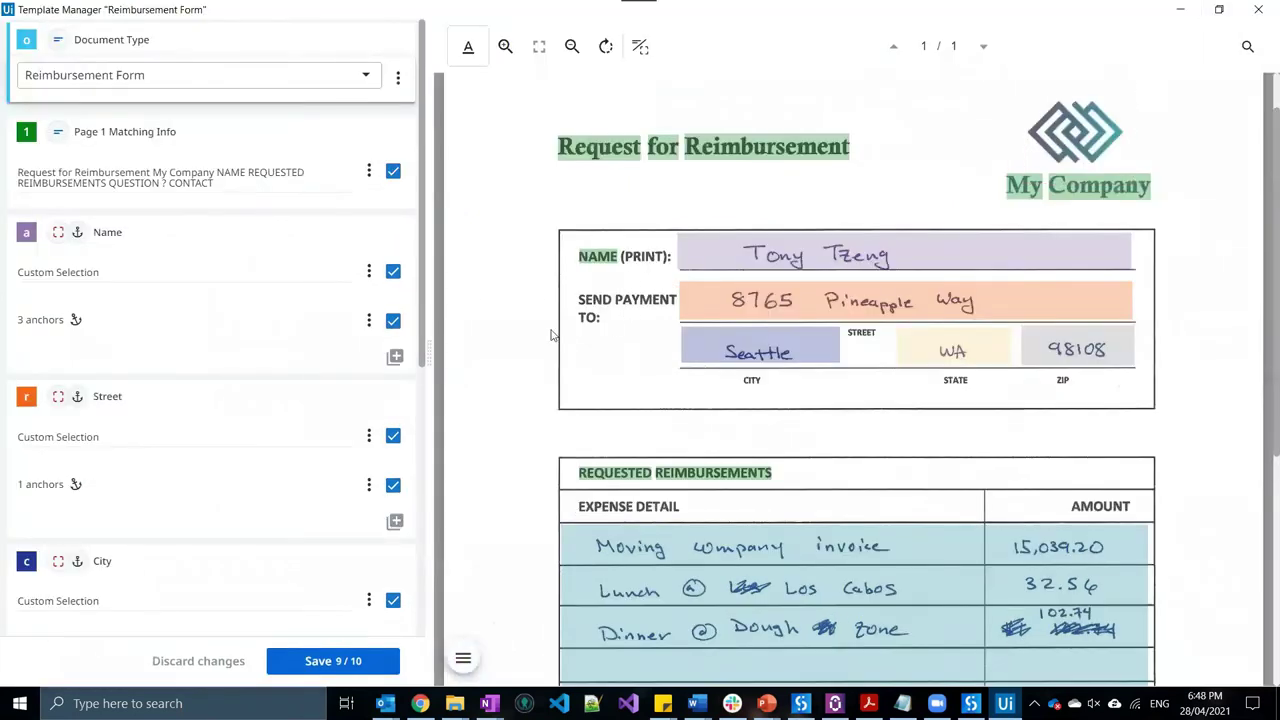
scroll(557, 334, "down", 2)
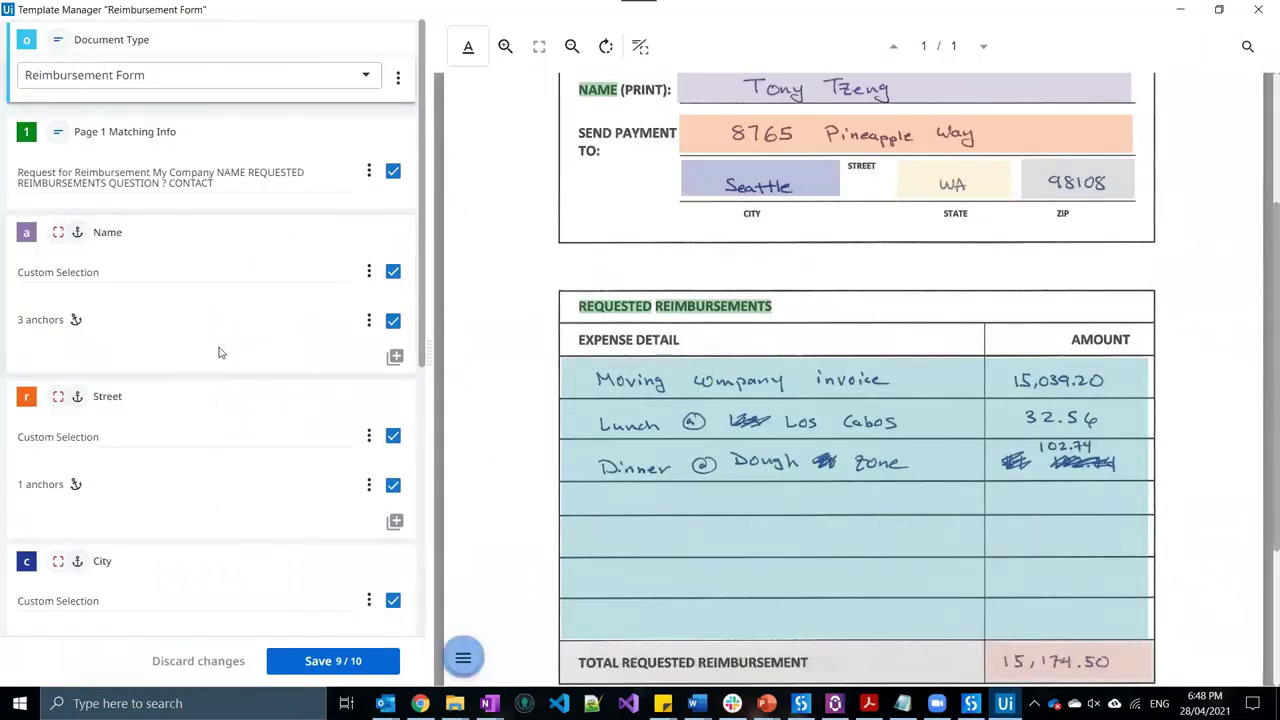
Examine the Name field's custom selection area and the anchors tied to it on the reimbursement form
left_click(180, 274)
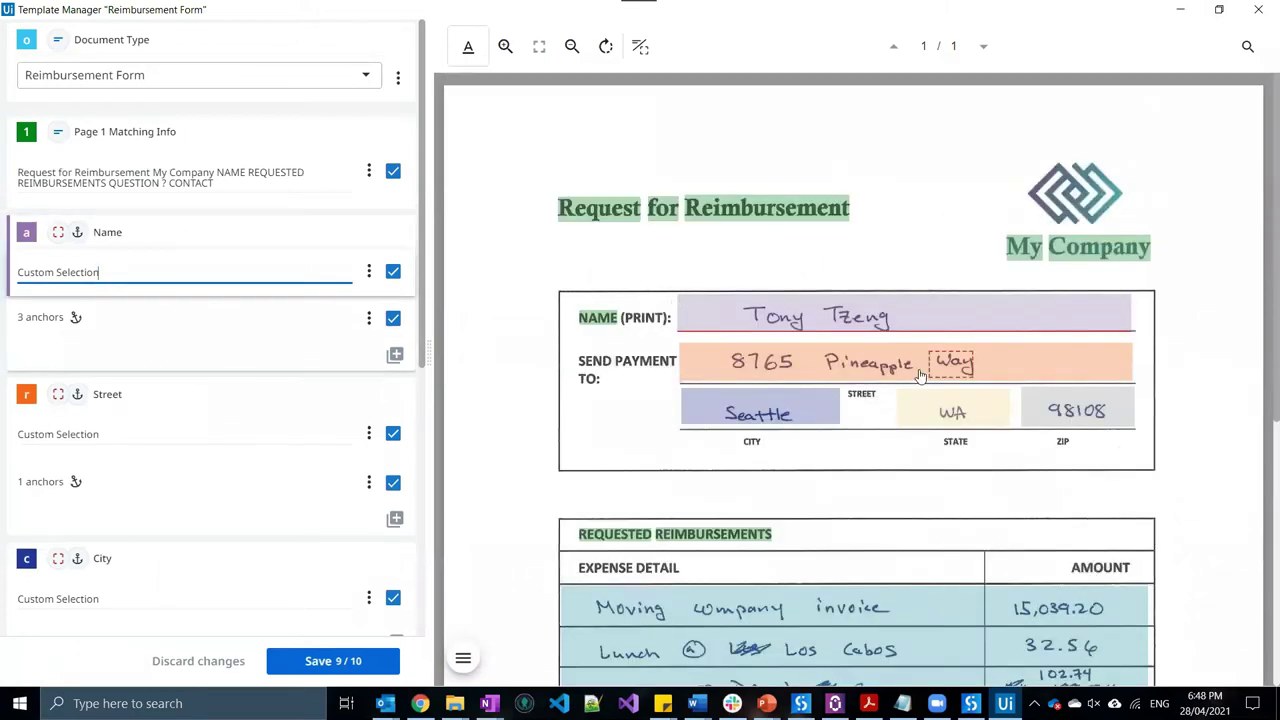
left_click(185, 330)
scroll(254, 327, "down", 2)
scroll(257, 326, "up", 2)
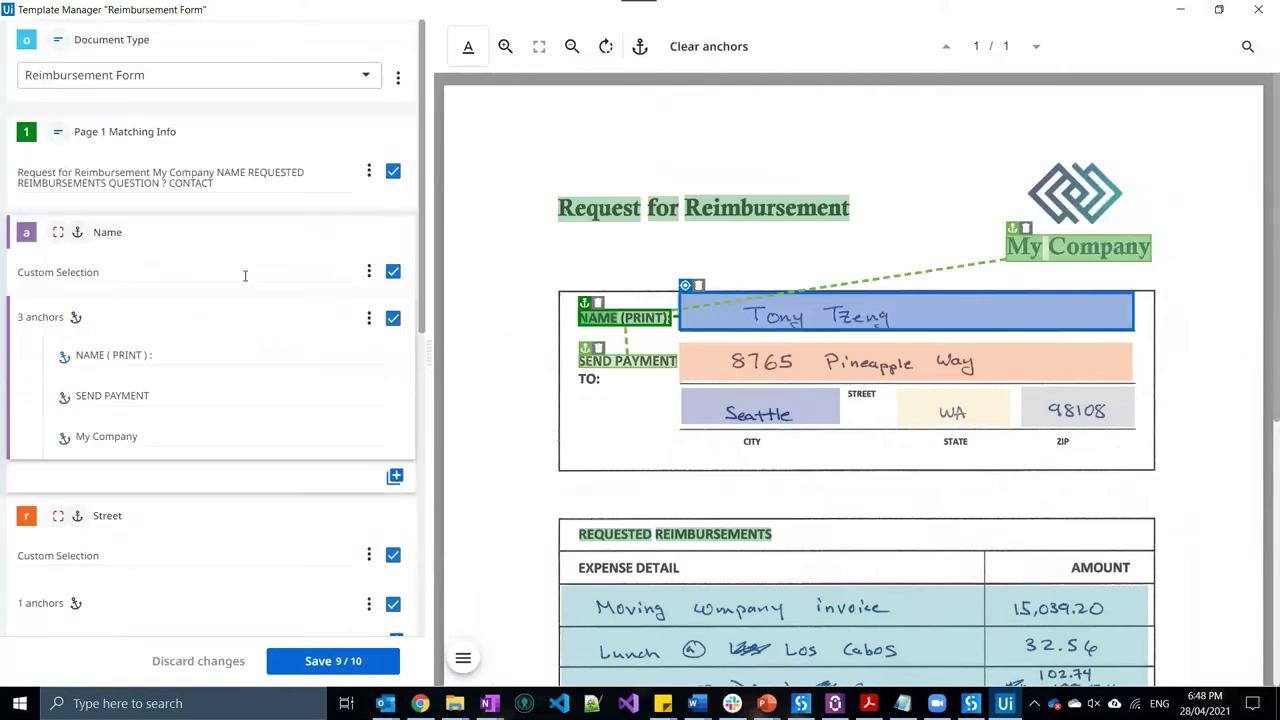
left_click(244, 275)
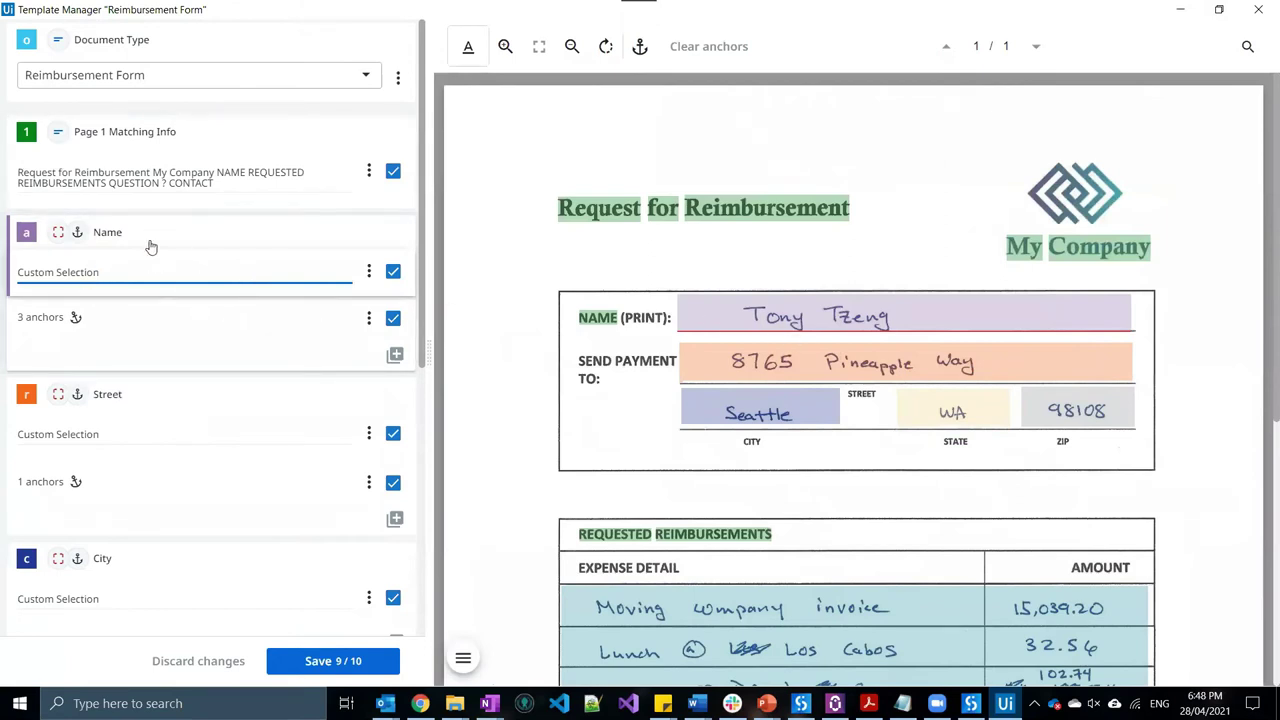
left_click(200, 332)
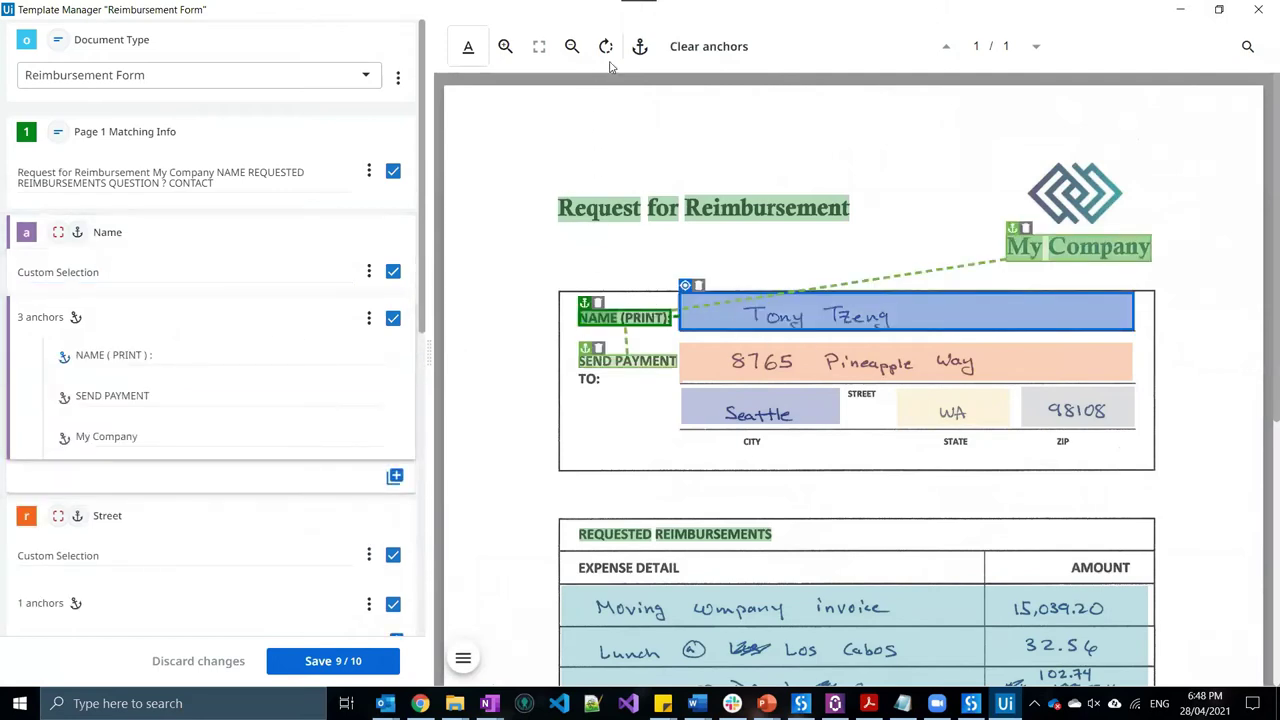
Add the "Request for Reimbursement" title as an anchor and save it in a new anchor set for the Name field
left_click(639, 47)
left_click(680, 152)
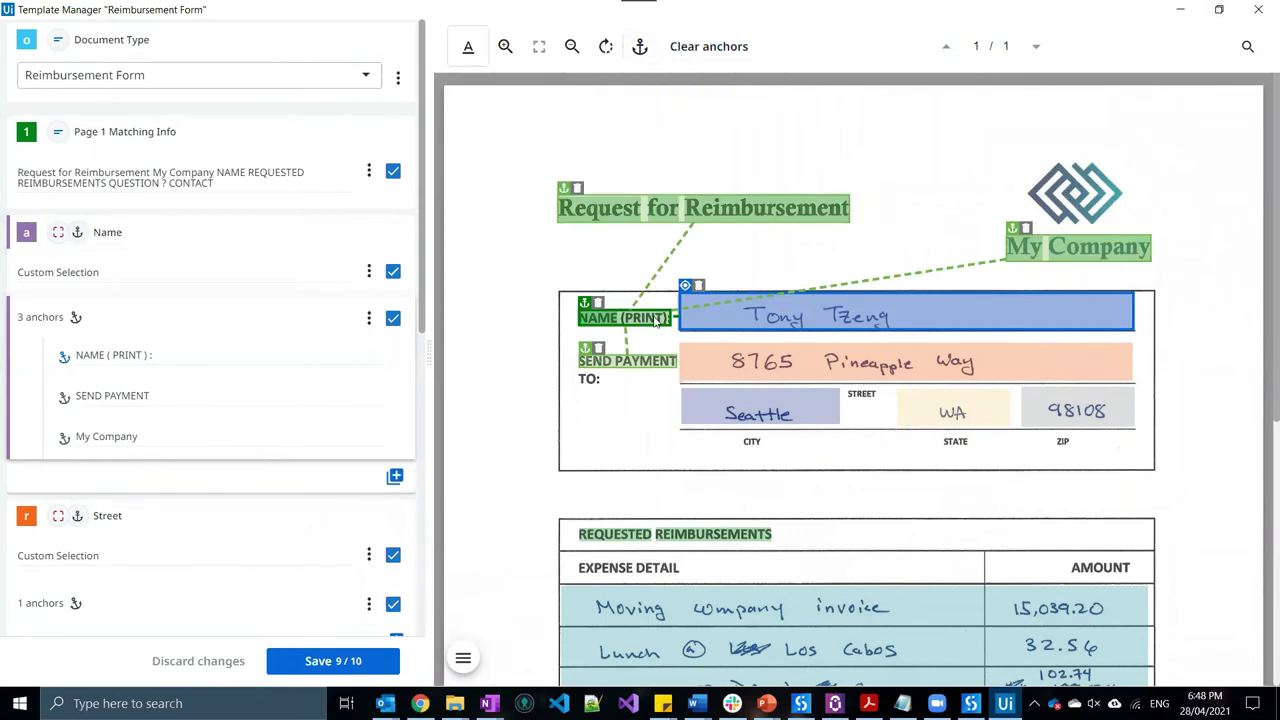
left_click(395, 476)
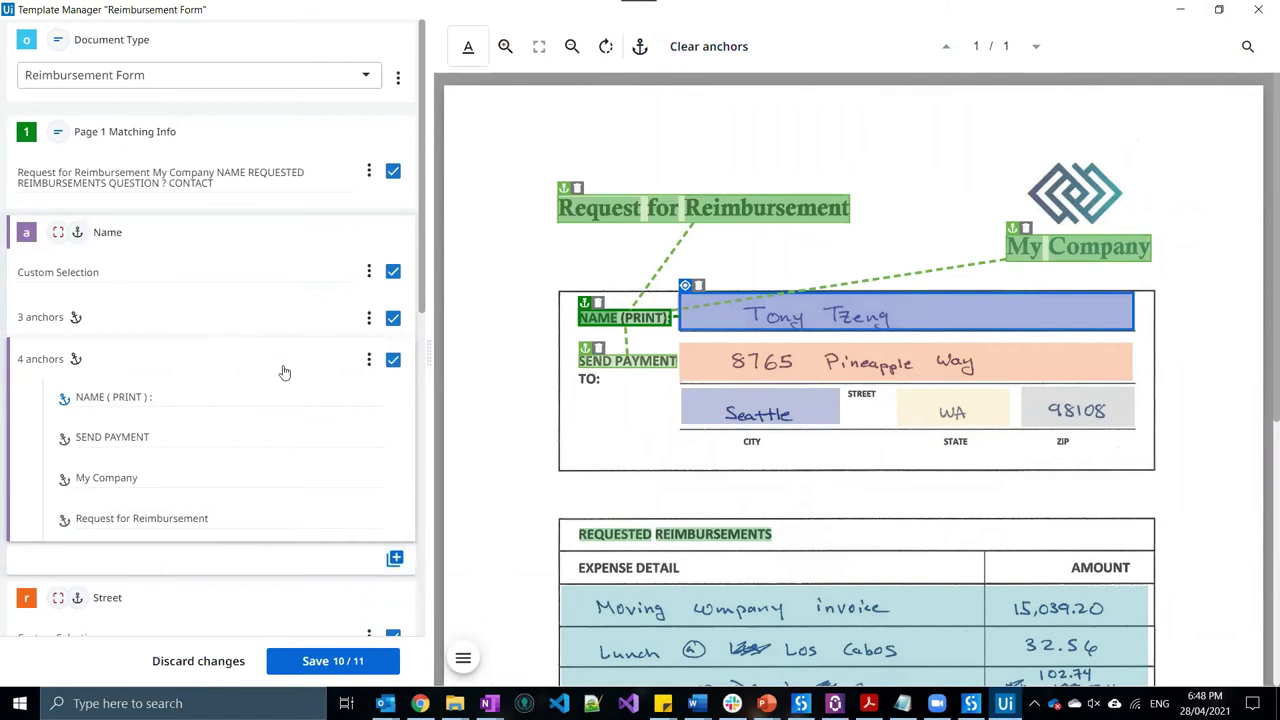
Compare the Name field's three-anchor and four-anchor sets and review the remaining fields down to Total Reimbursement
left_click(206, 284)
left_click(175, 329)
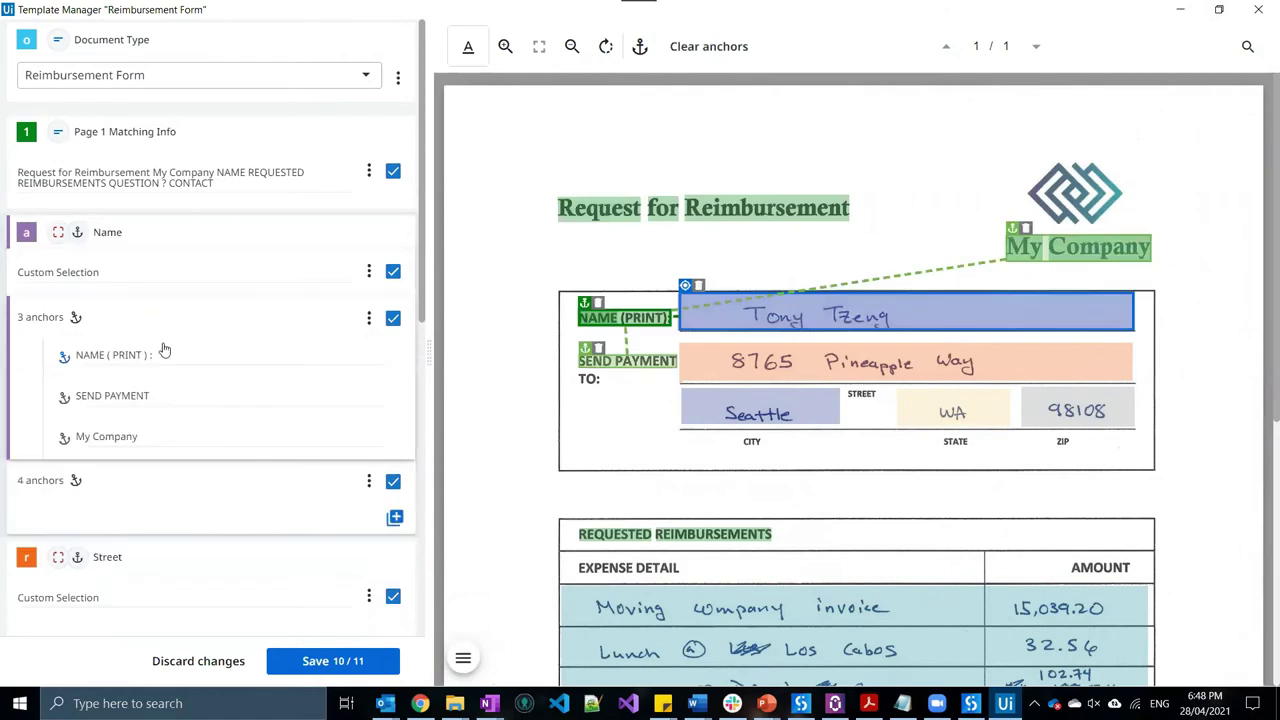
scroll(163, 371, "down", 1)
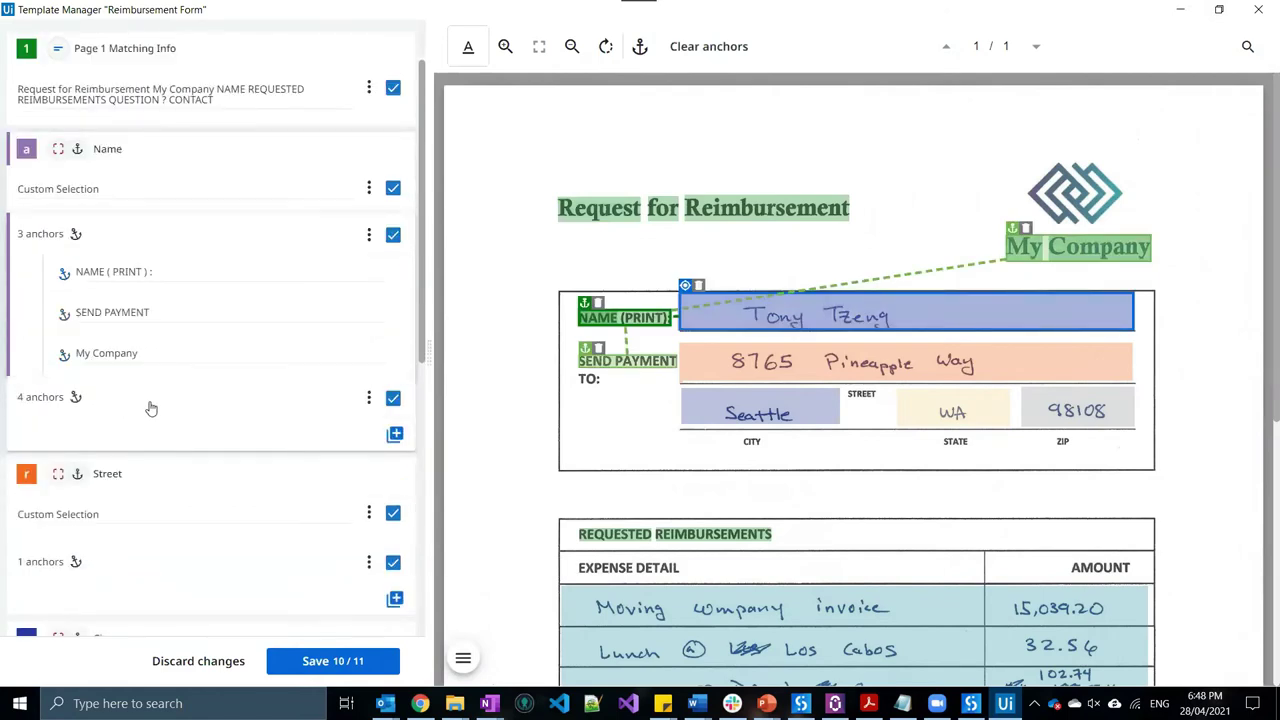
left_click(151, 406)
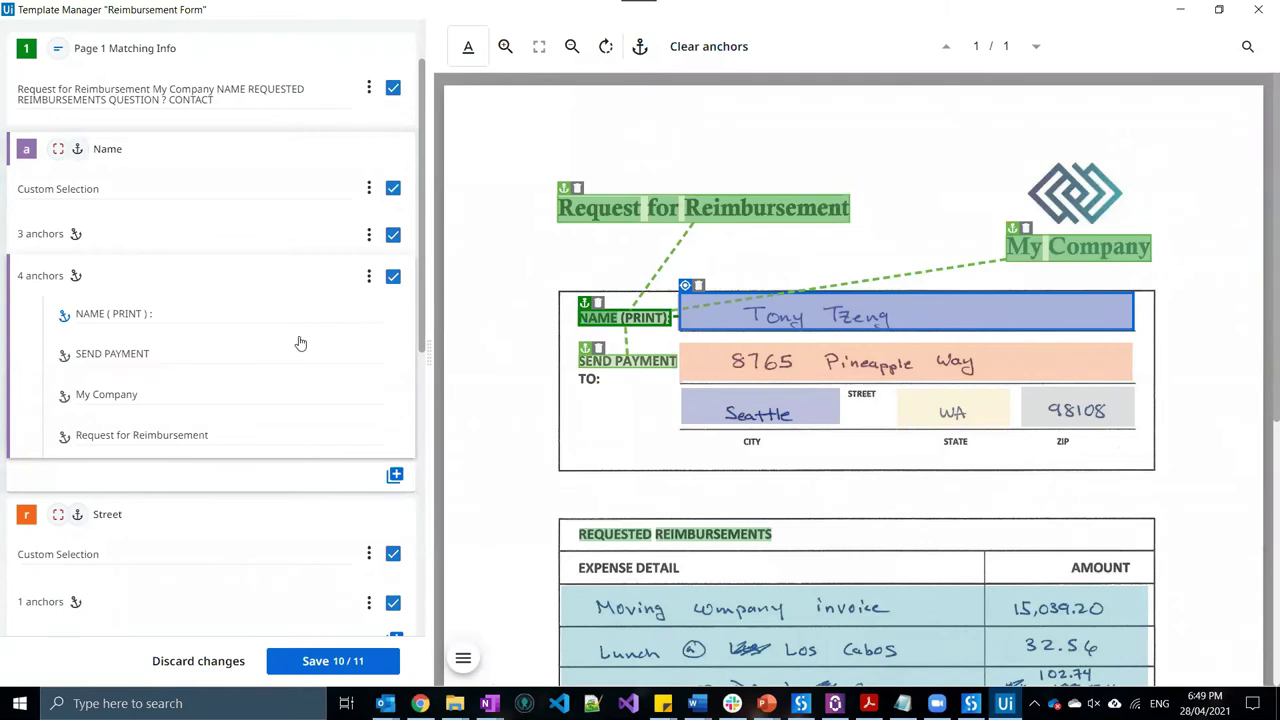
scroll(314, 390, "up", 1)
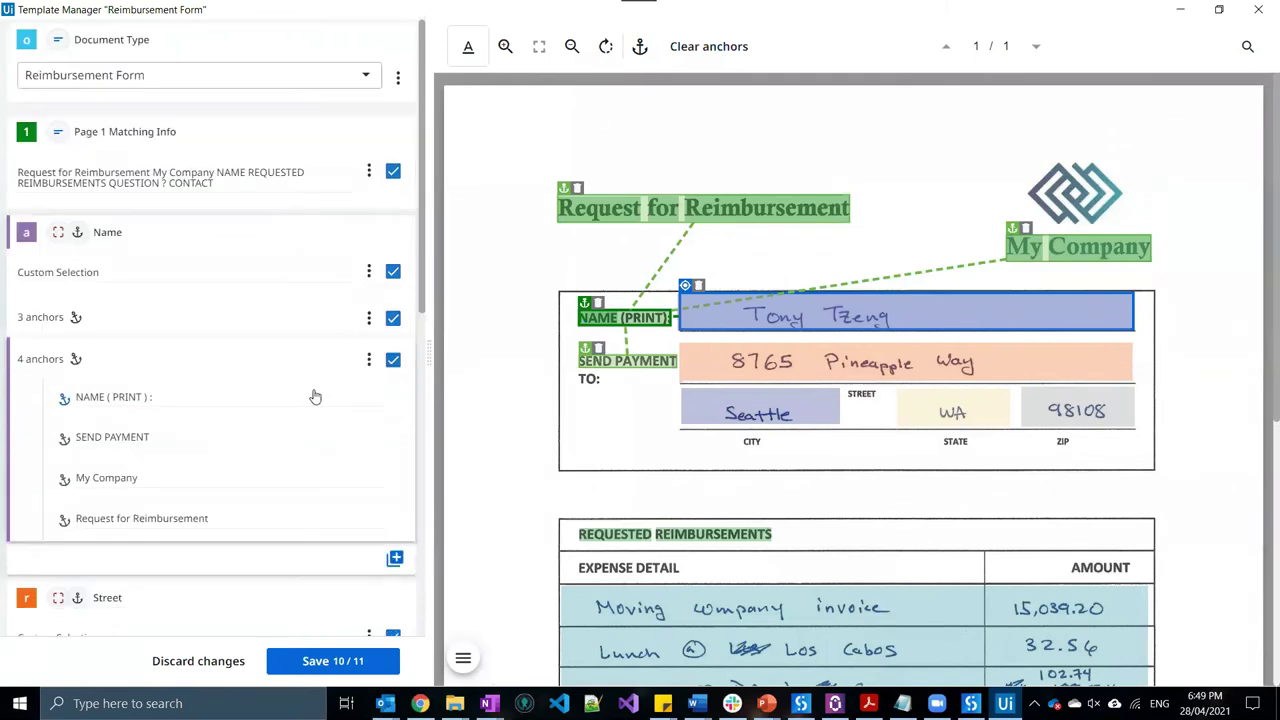
scroll(314, 395, "down", 3)
scroll(314, 395, "up", 3)
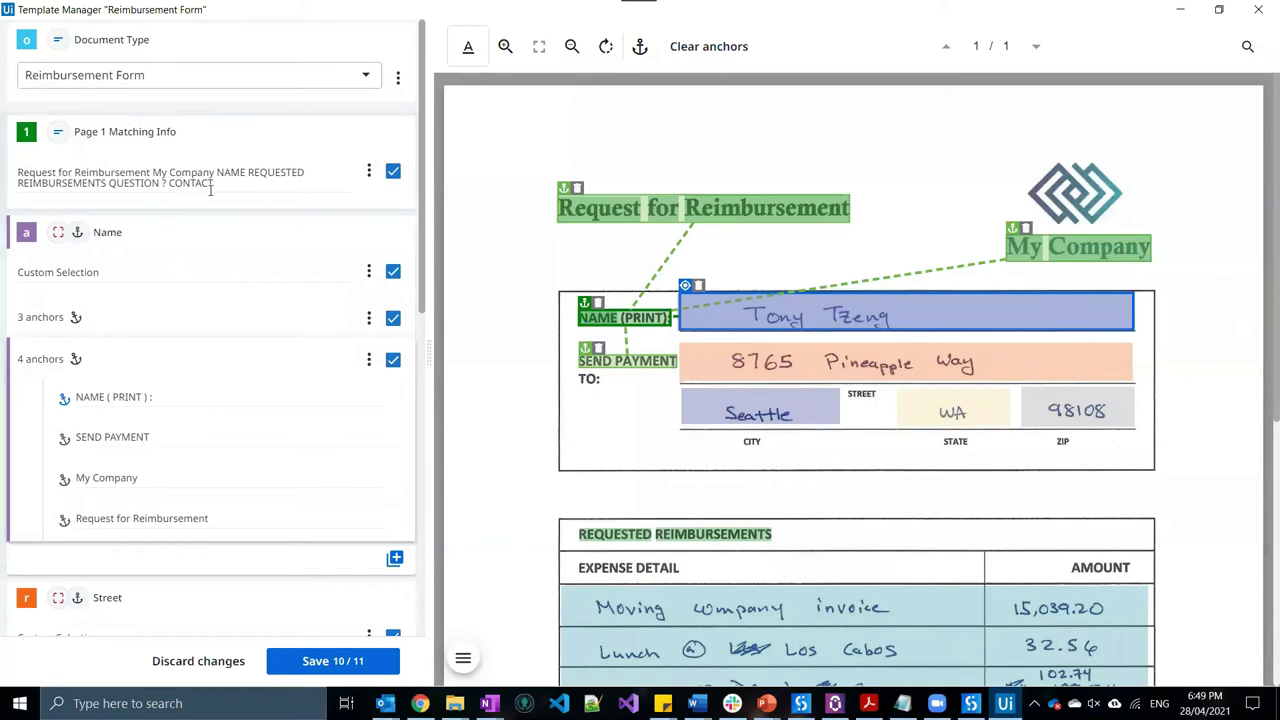
scroll(200, 335, "down", 5)
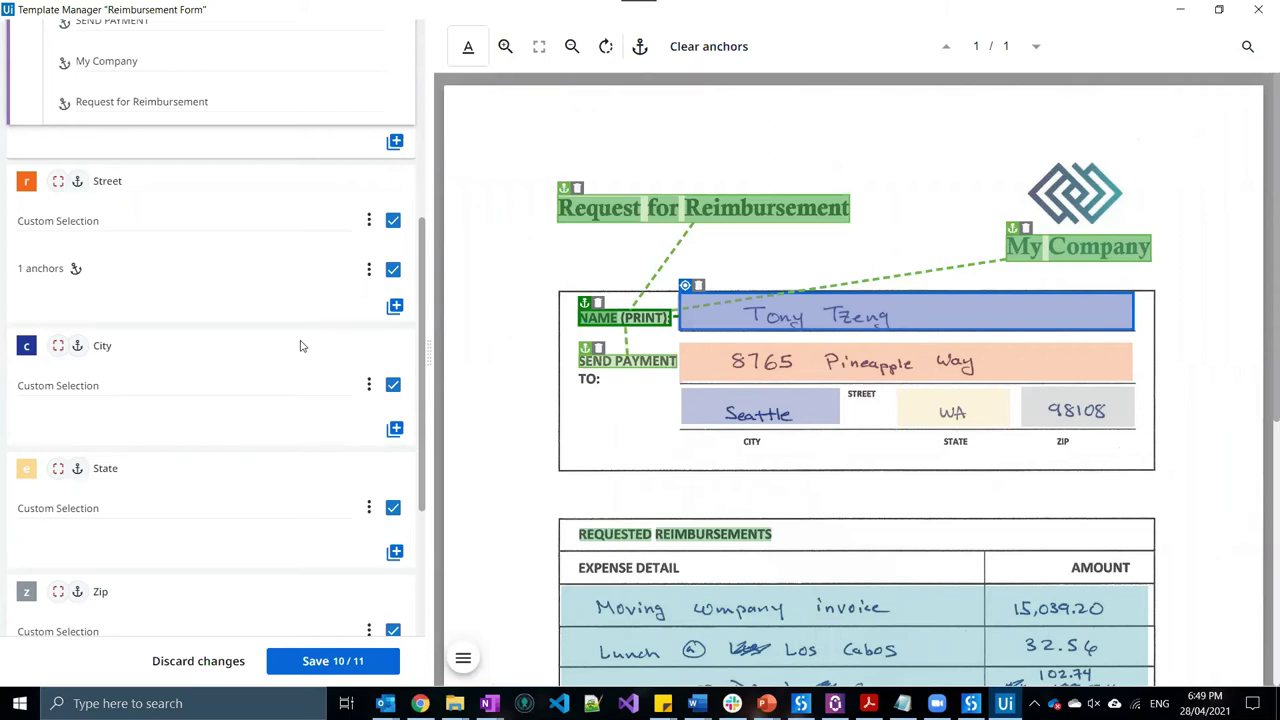
scroll(484, 394, "down", 2)
scroll(484, 394, "up", 2)
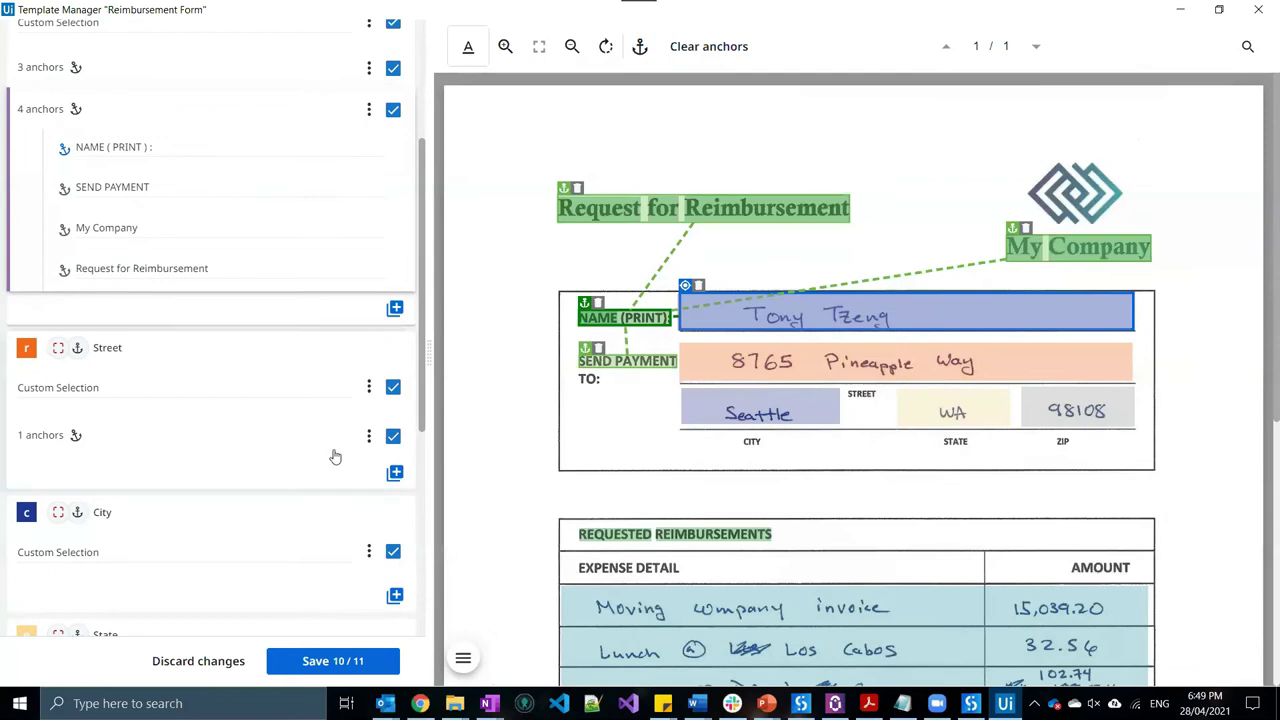
scroll(335, 447, "down", 5)
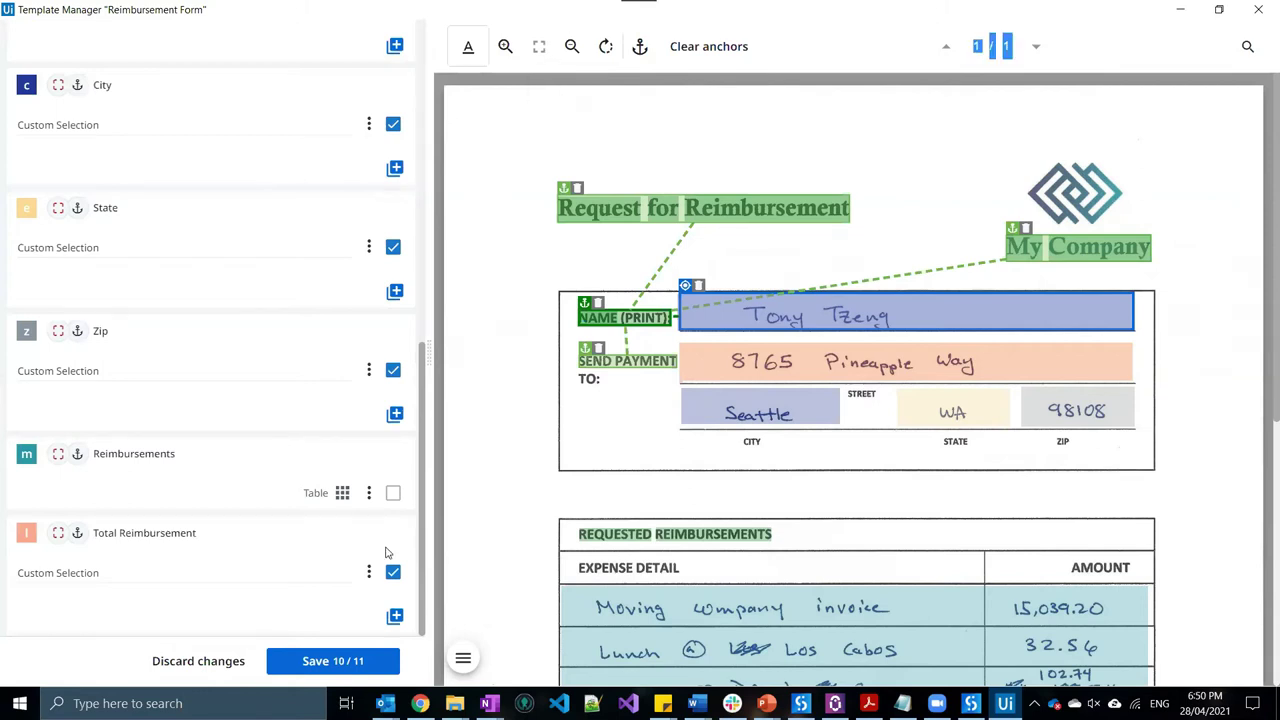
Restore the template window, save the Reimbursement Form template and close the template management windows
key("super+Down")
left_click(352, 615)
left_click(300, 609)
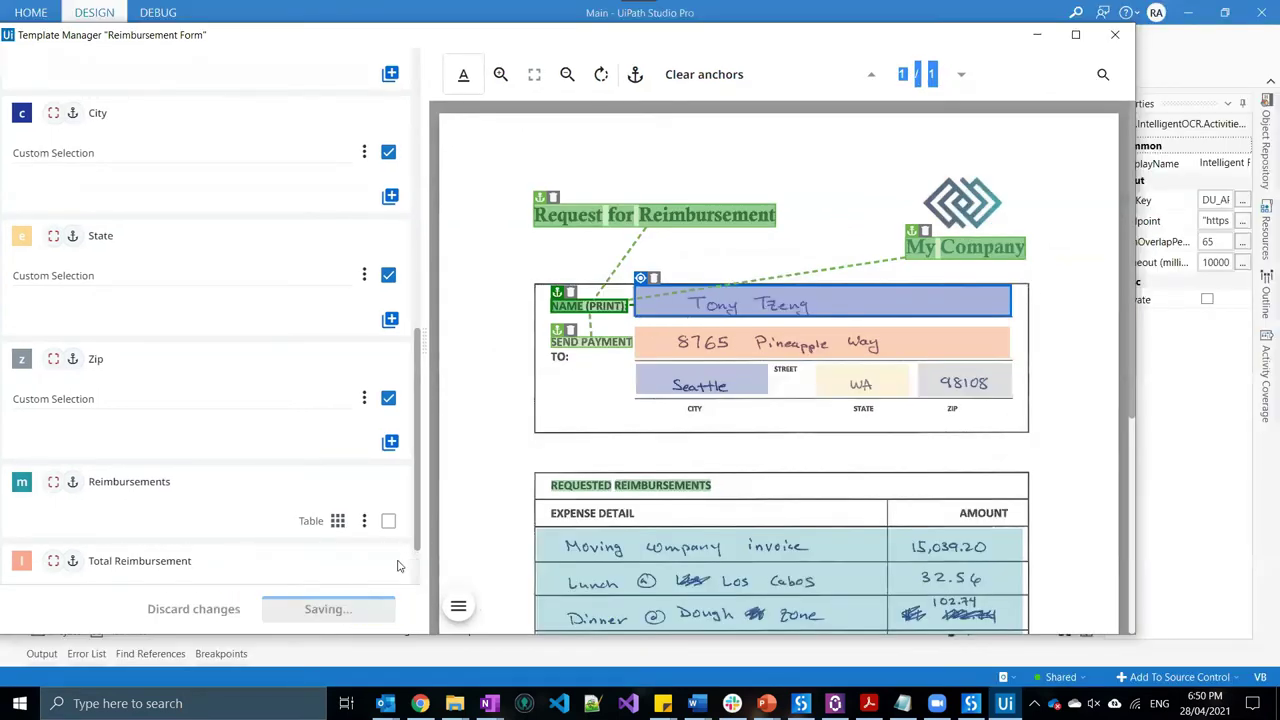
left_click(908, 580)
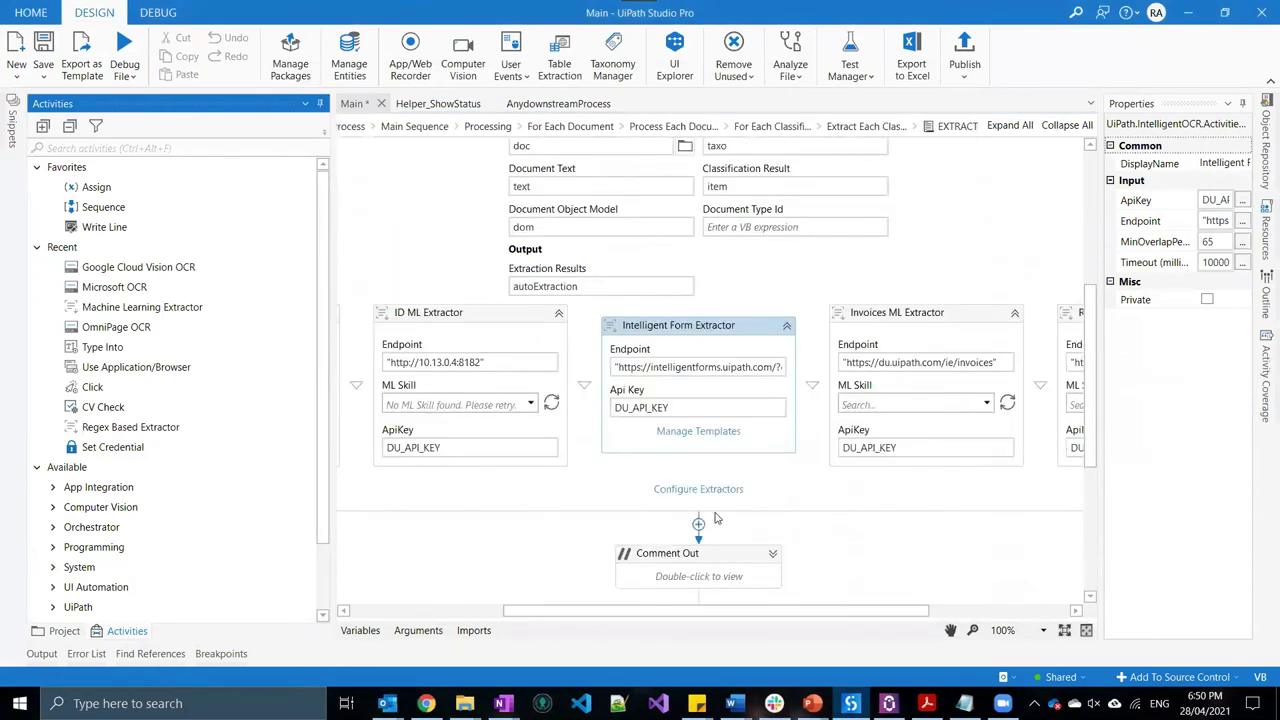
Open the extractor configuration and examine how the Invoices fields map to the Invoices ML Extractor, leaving without saving
left_click(712, 490)
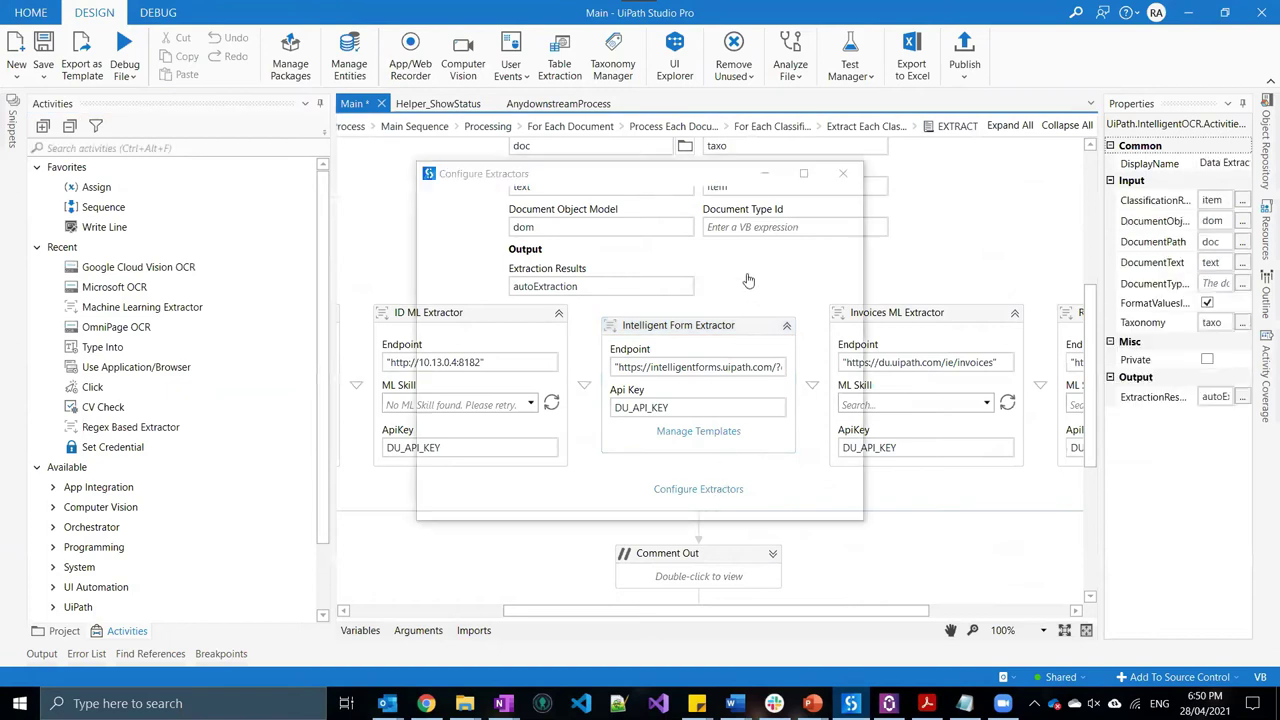
left_click(803, 174)
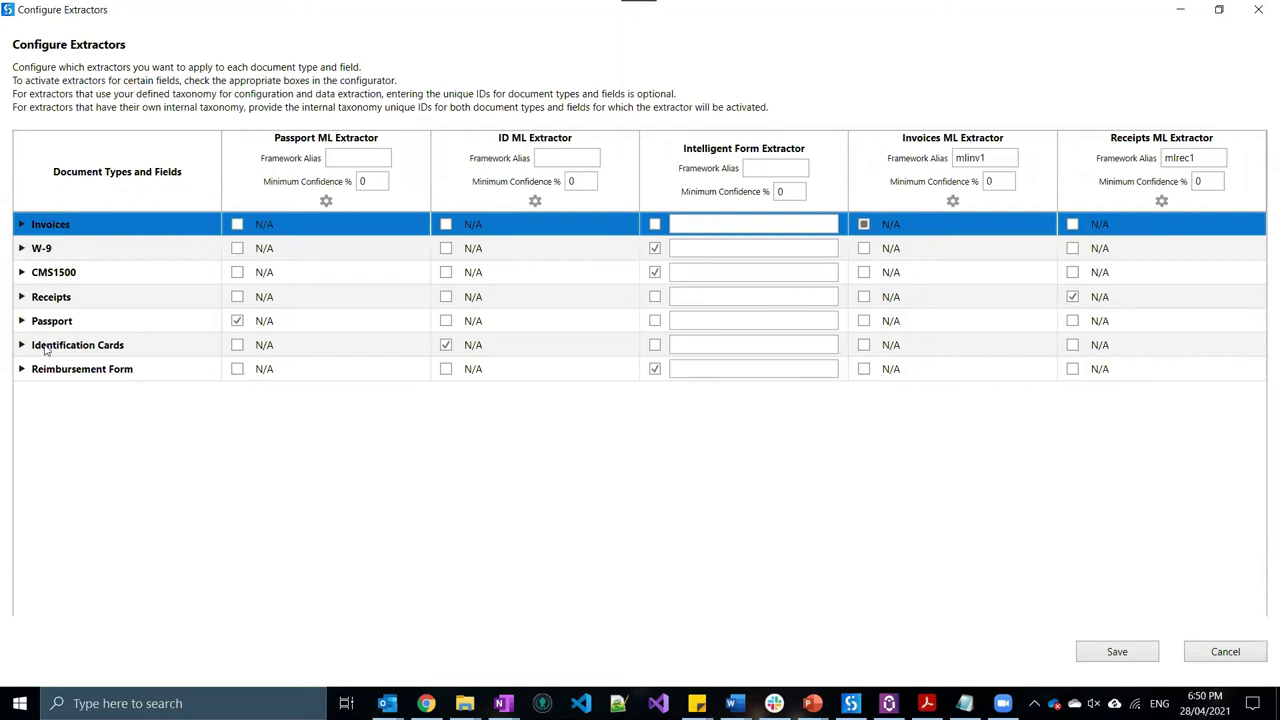
double_click(45, 229)
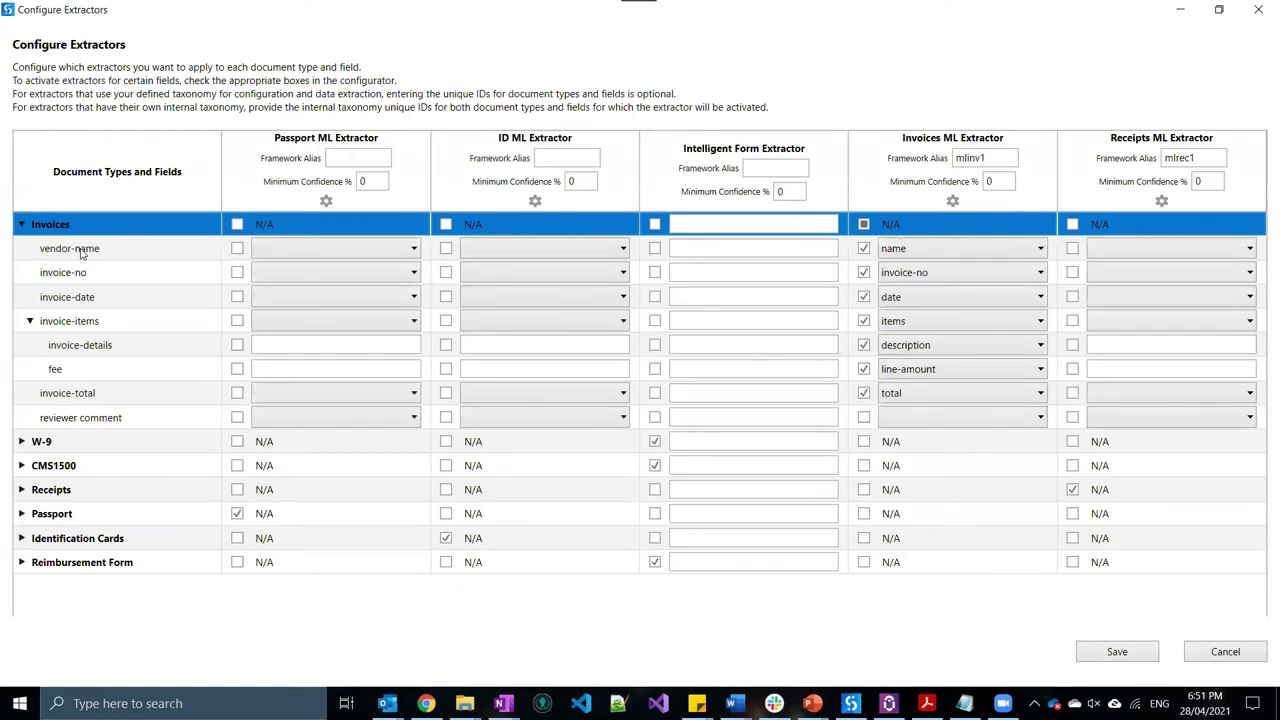
left_click(75, 279)
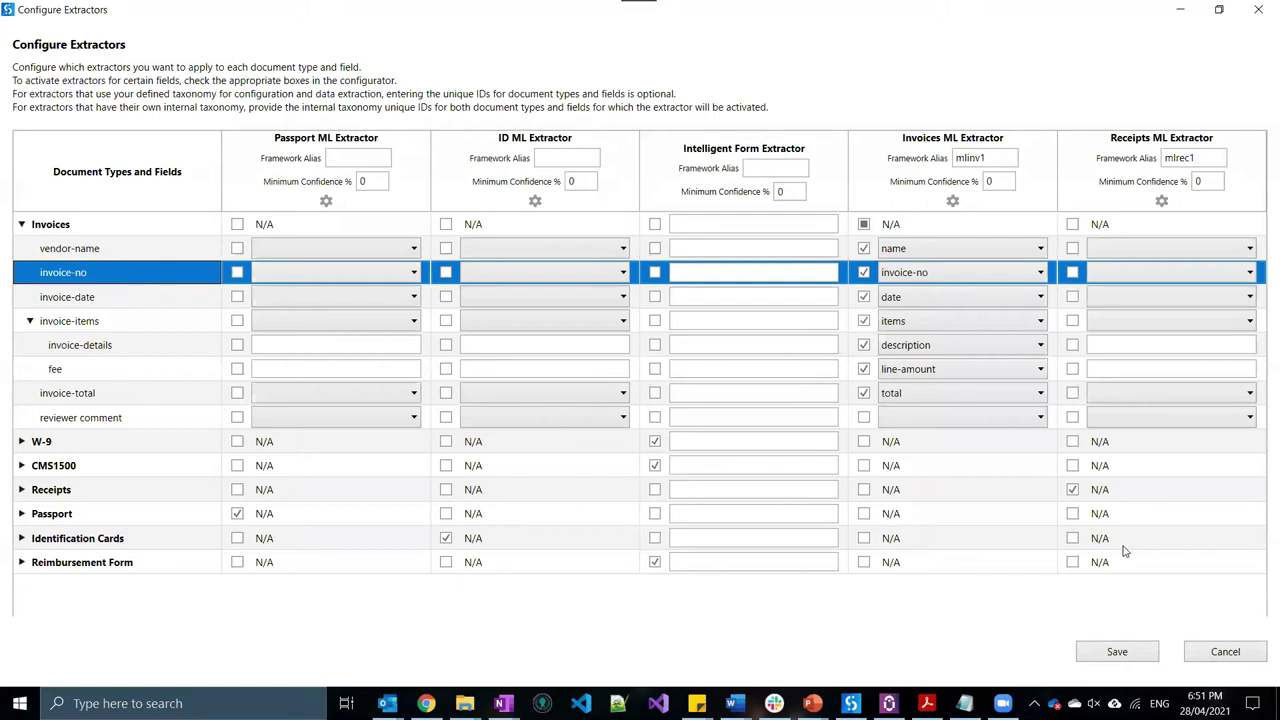
left_click(1217, 652)
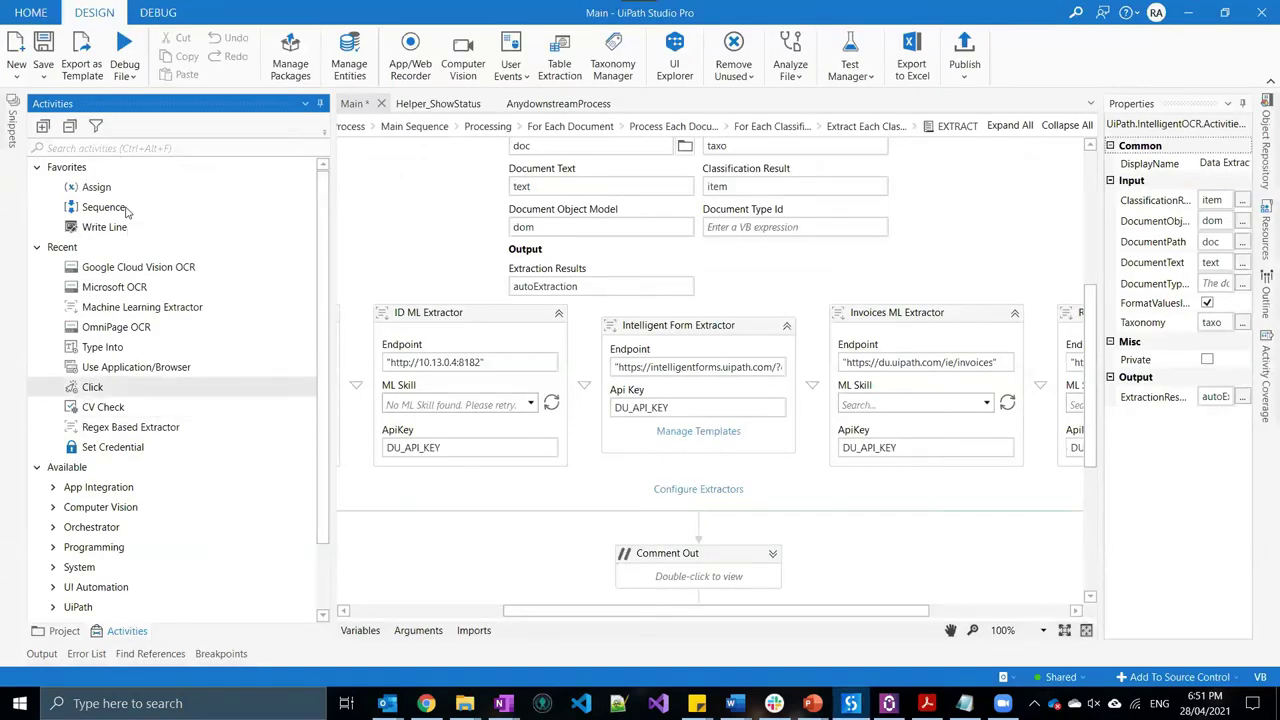
Search the activities for "docume" and add a Regex Based Extractor before the ID ML Extractor in the data extraction scope
left_click(120, 148)
type("docume")
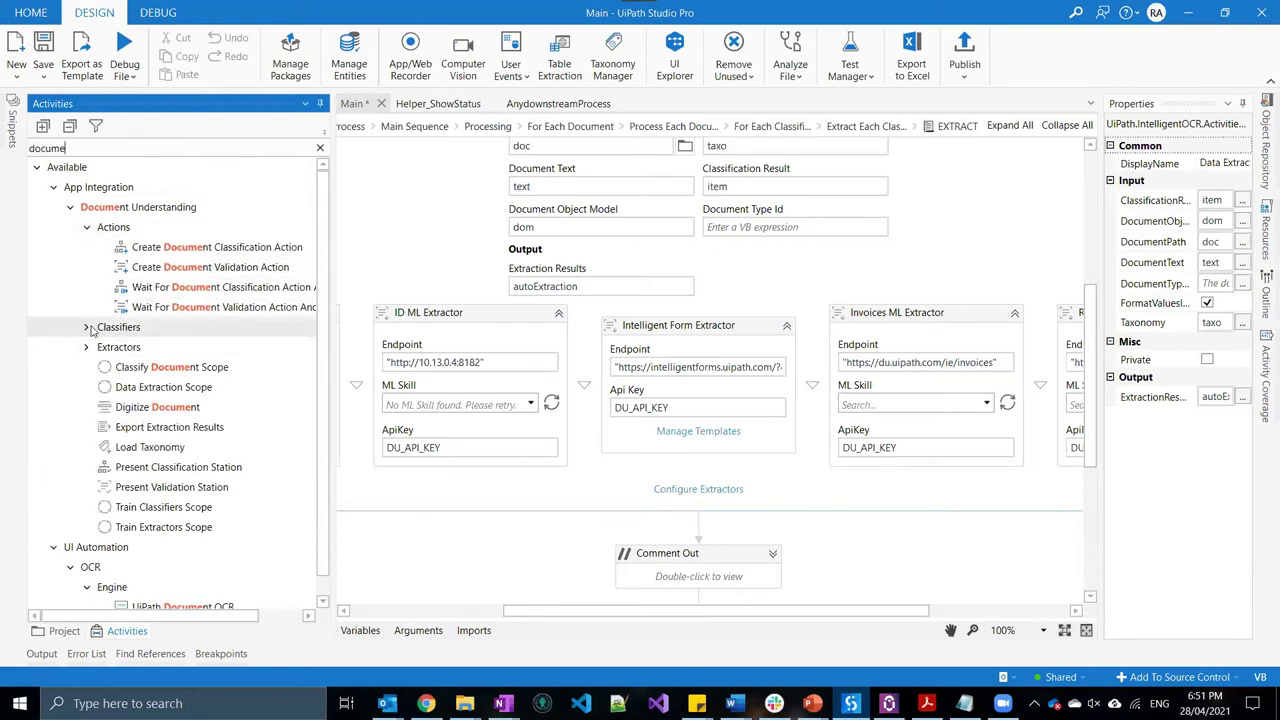
left_click(85, 348)
scroll(150, 340, "down", 1)
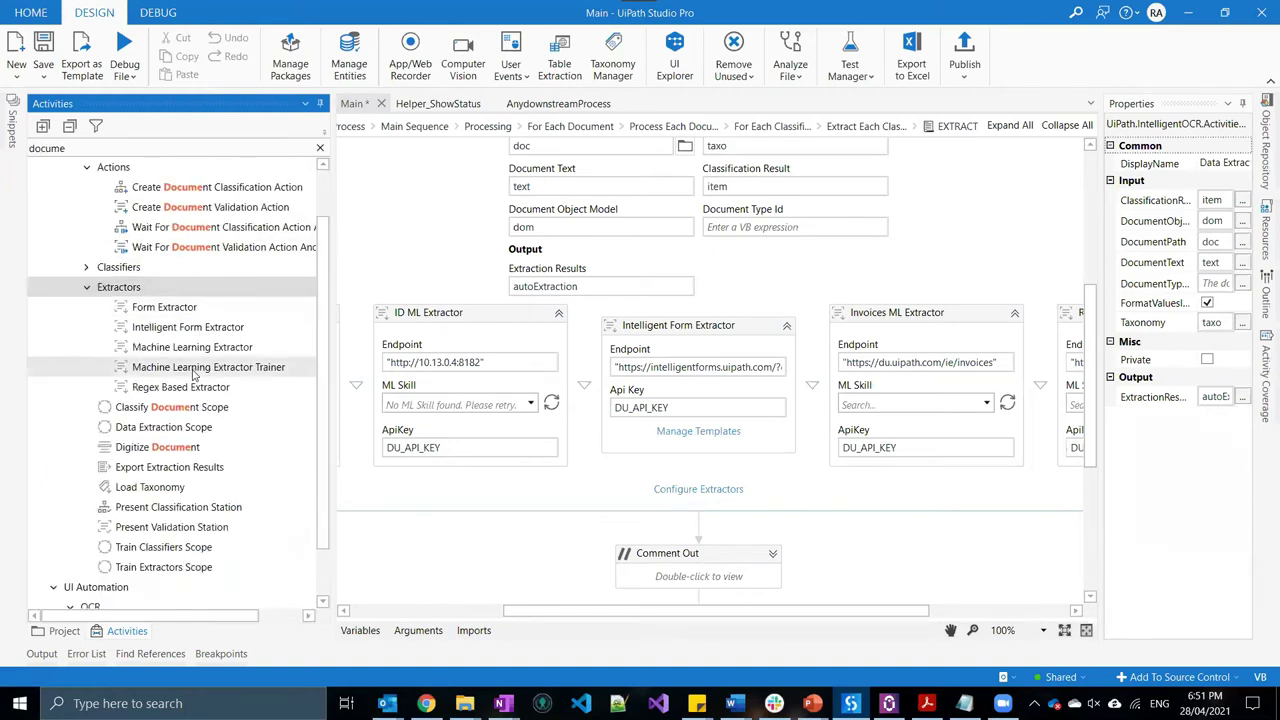
left_click_drag(195, 390, 479, 419)
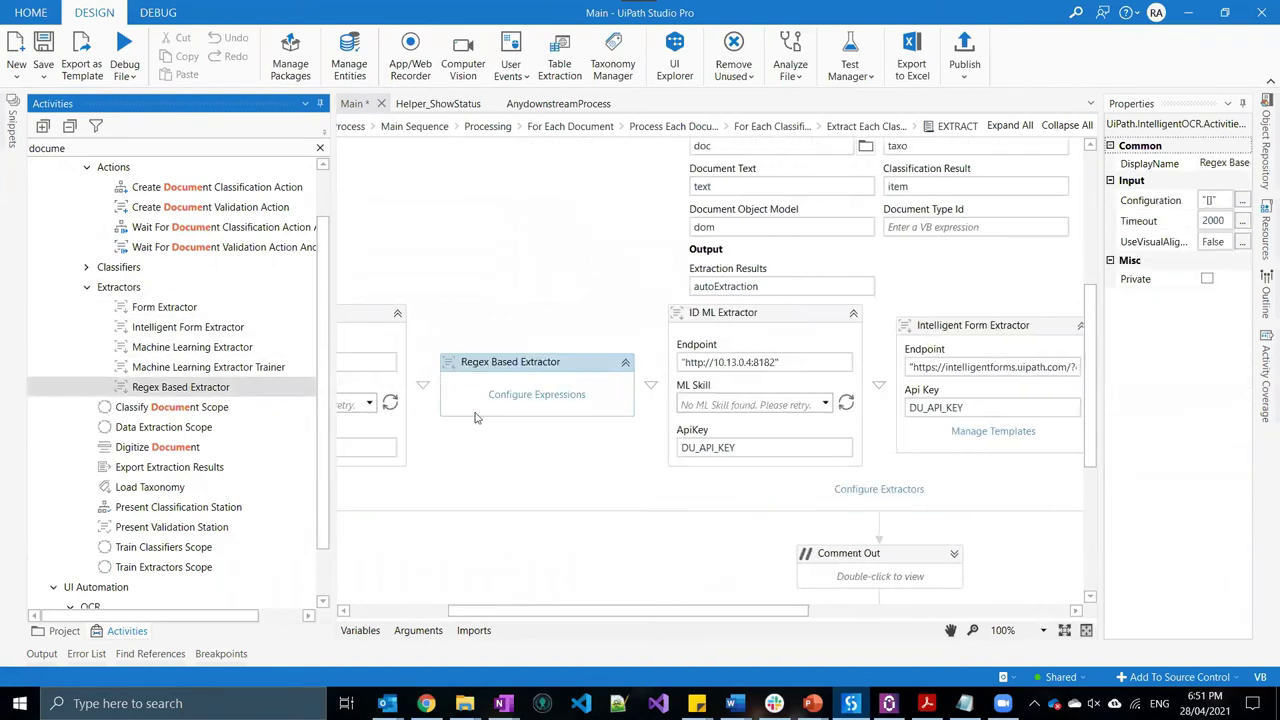
Open the Regex Based Extractor's expressions, expand Invoices and open the RegEx Builder for the invoice-no field
left_click(535, 395)
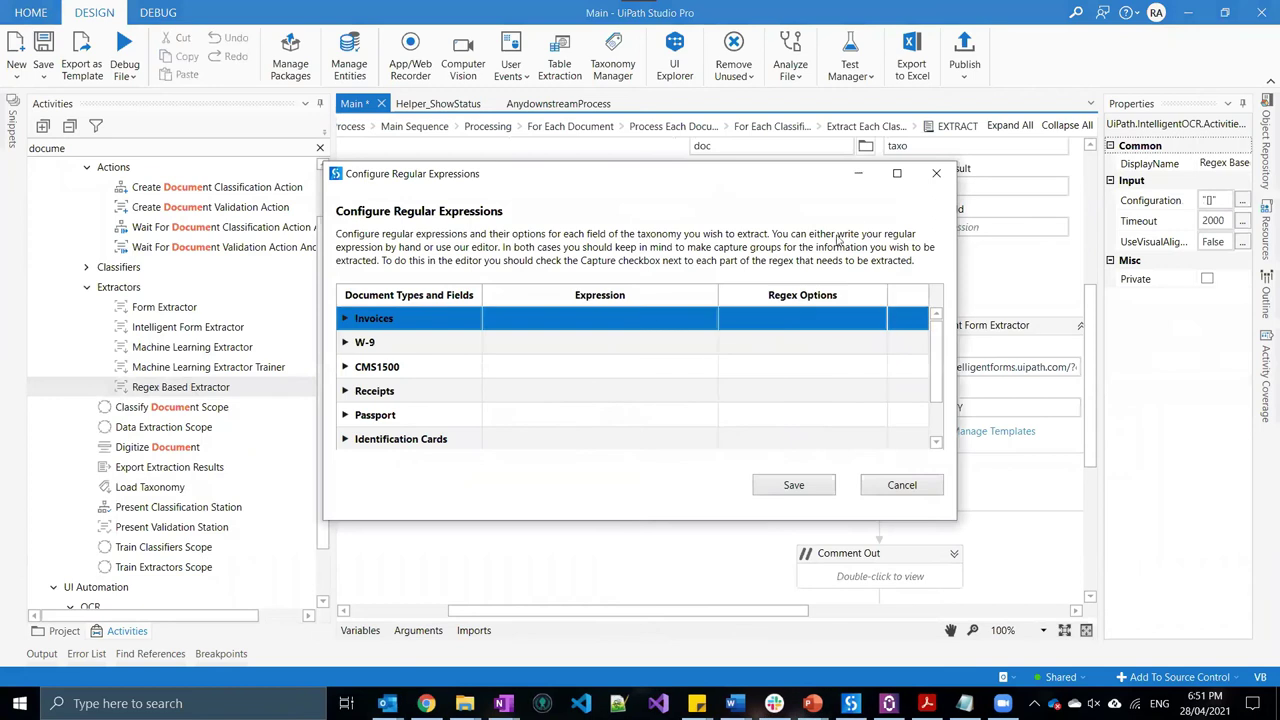
left_click(899, 173)
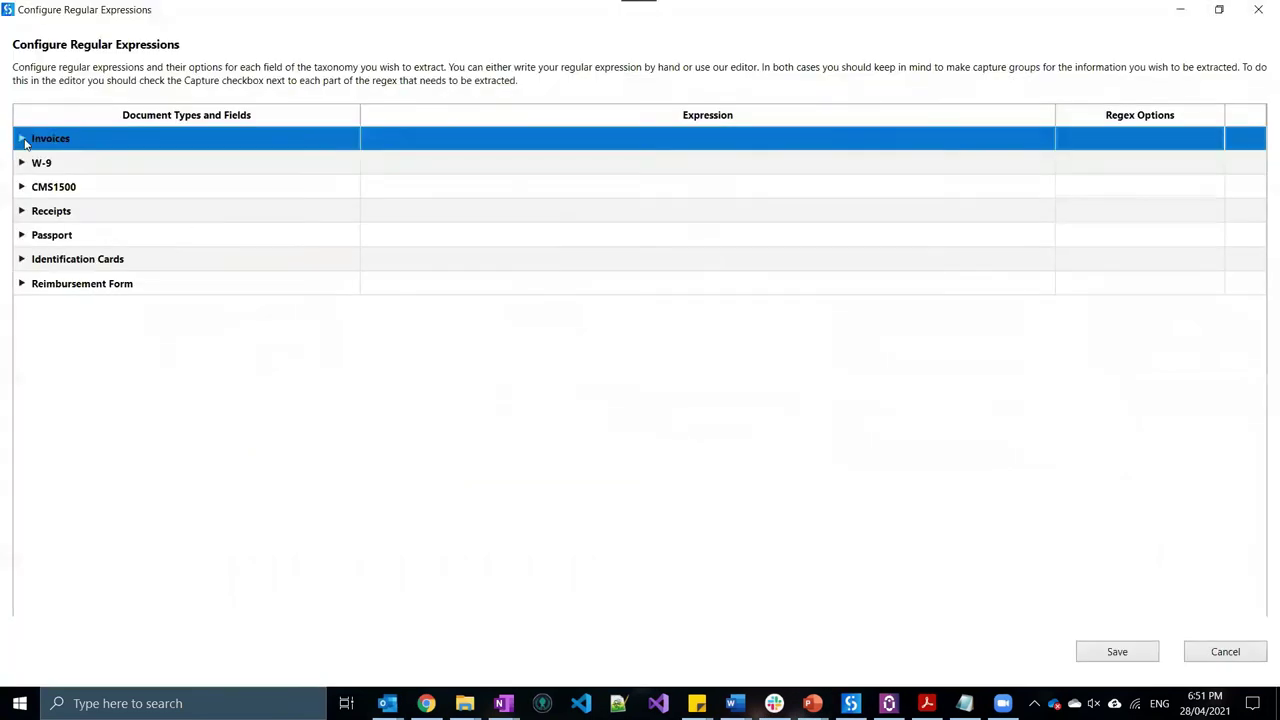
double_click(108, 143)
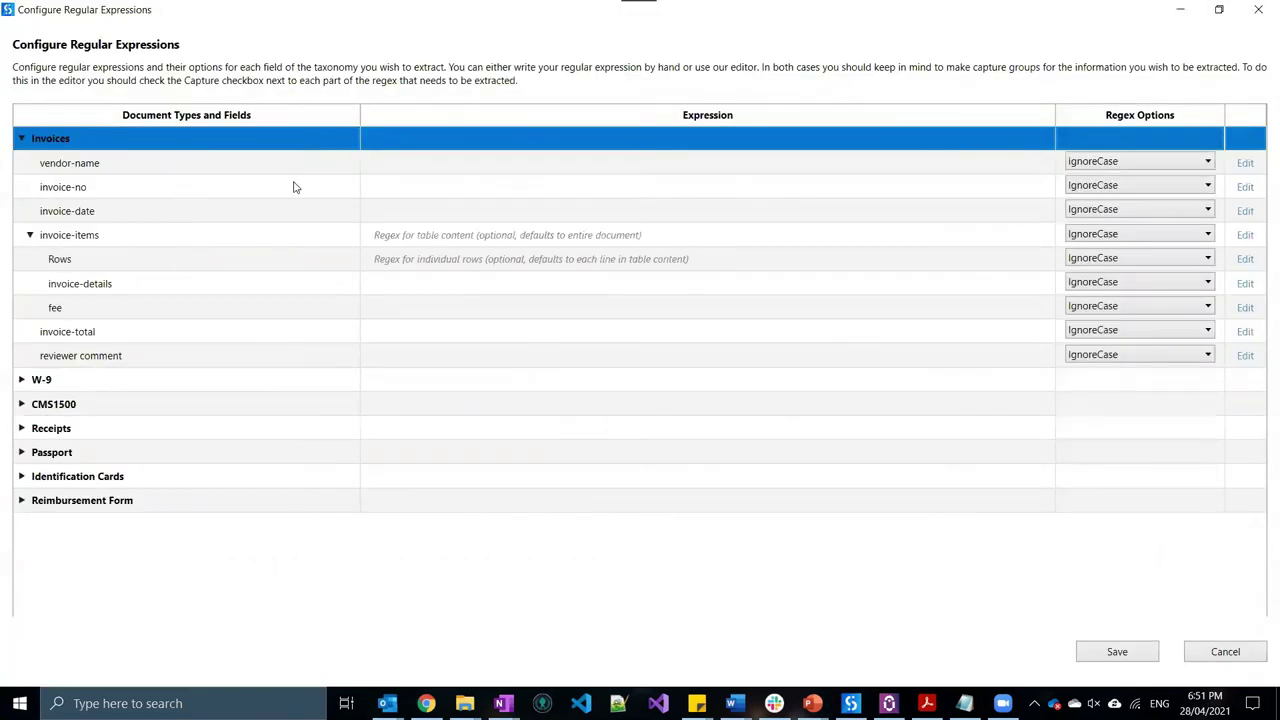
left_click(1245, 188)
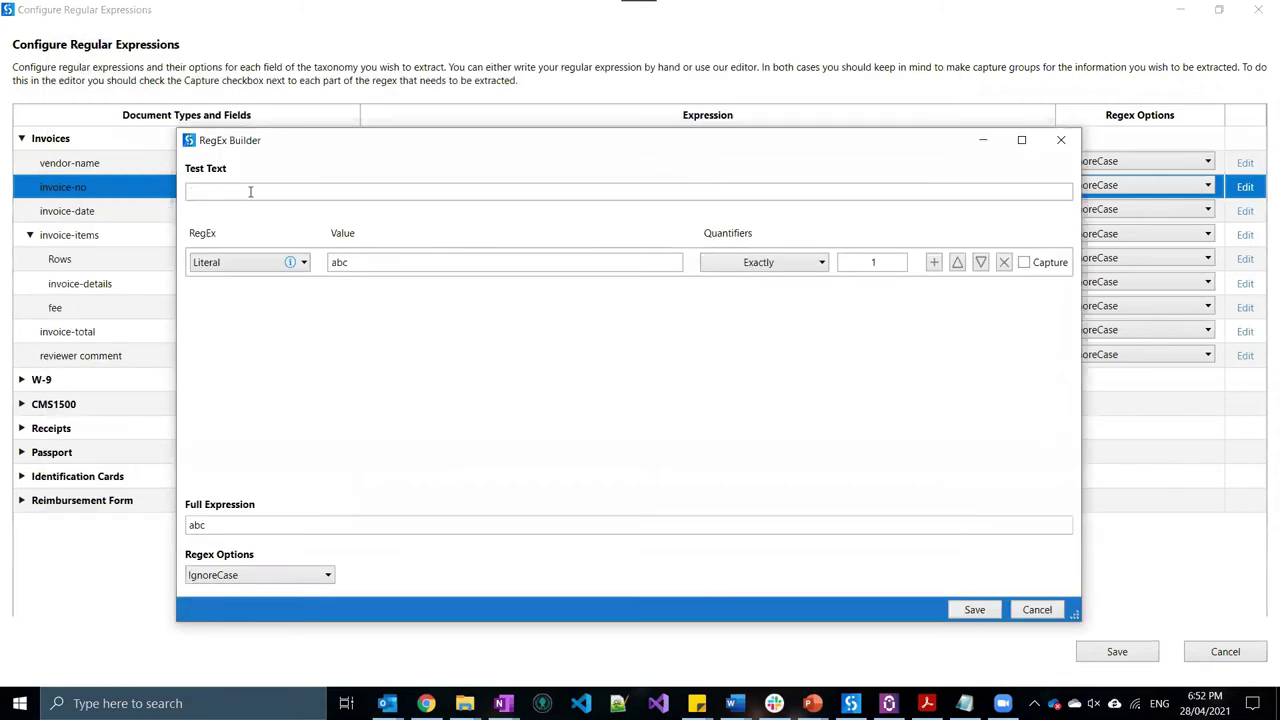
Enter the filler lines "fasfgafdgasd" and "fasga" as the RegEx Builder's test text
type("asfgafdgasd")
key("Return")
type("fasga")
key("Return")
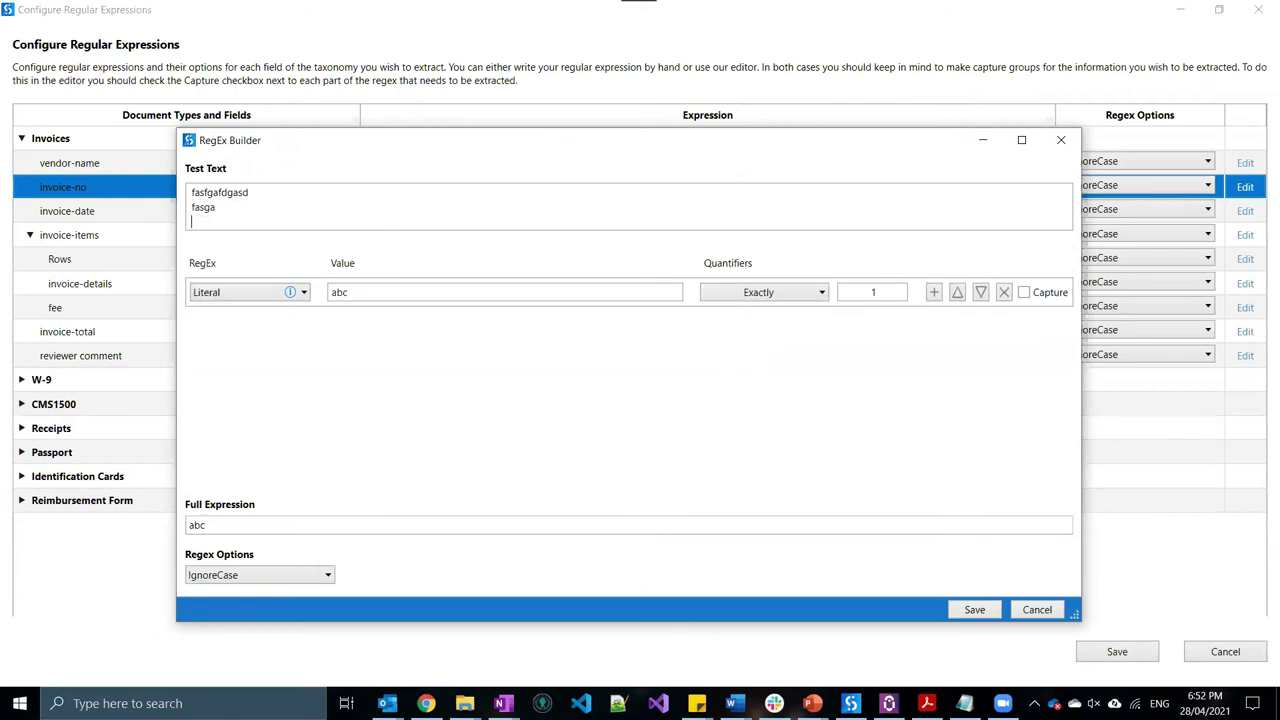
type("fasdf")
key("BackSpace")
key("BackSpace")
key("BackSpace")
key("BackSpace")
key("BackSpace")
Add the line "Invoice No.: 1234YUIO" to the test text, followed by the filler lines "fasva" and "vzxv"
type("Invoice")
type("1234yuio")
left_click_drag(267, 222, 292, 222)
type("YUIO")
key("Return")
type("fasva")
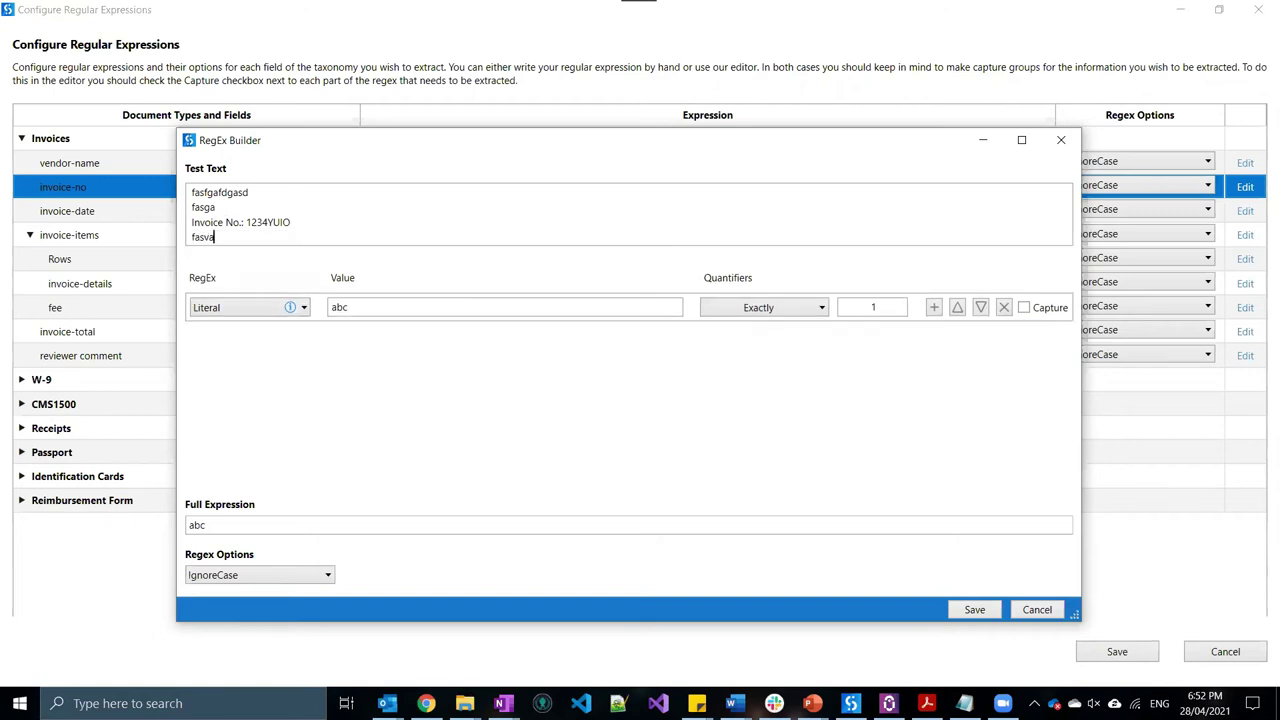
key("Return")
type("vzxv")
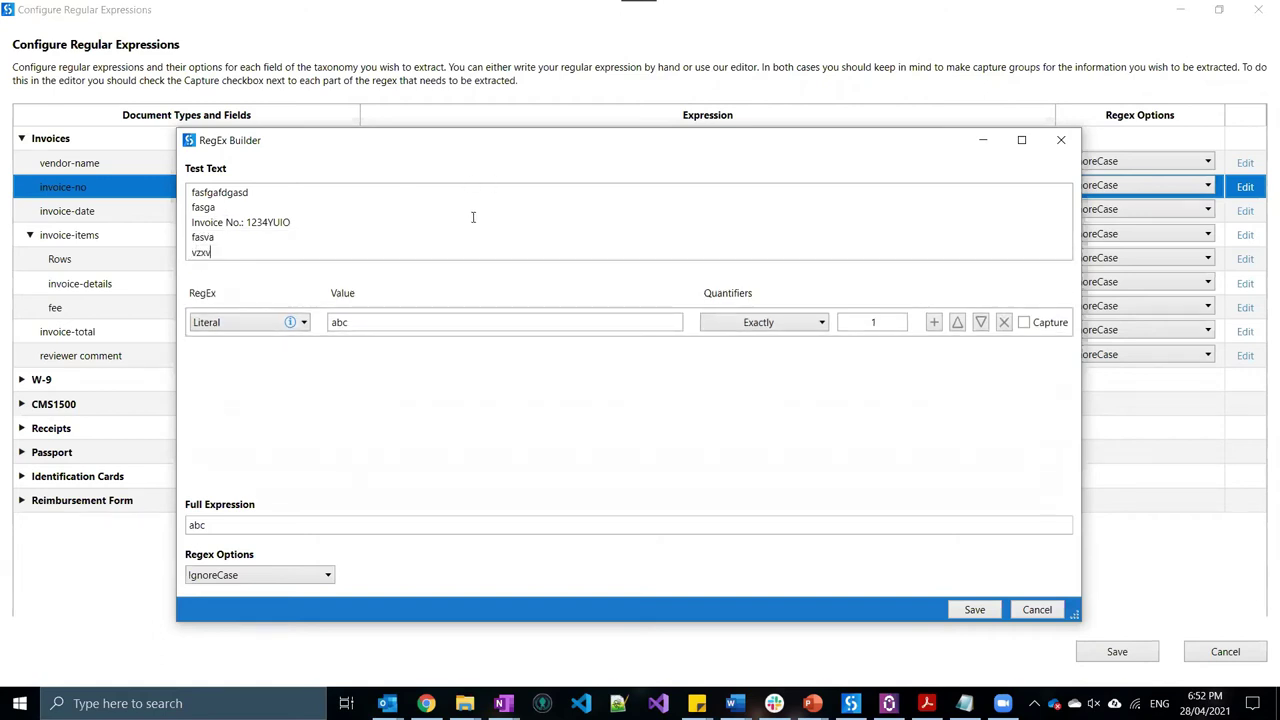
Set the literal part of the invoice-no expression to "Invoice No.: " with a trailing space
left_click(304, 322)
left_click(365, 328)
double_click(365, 328)
type("Invoice ")
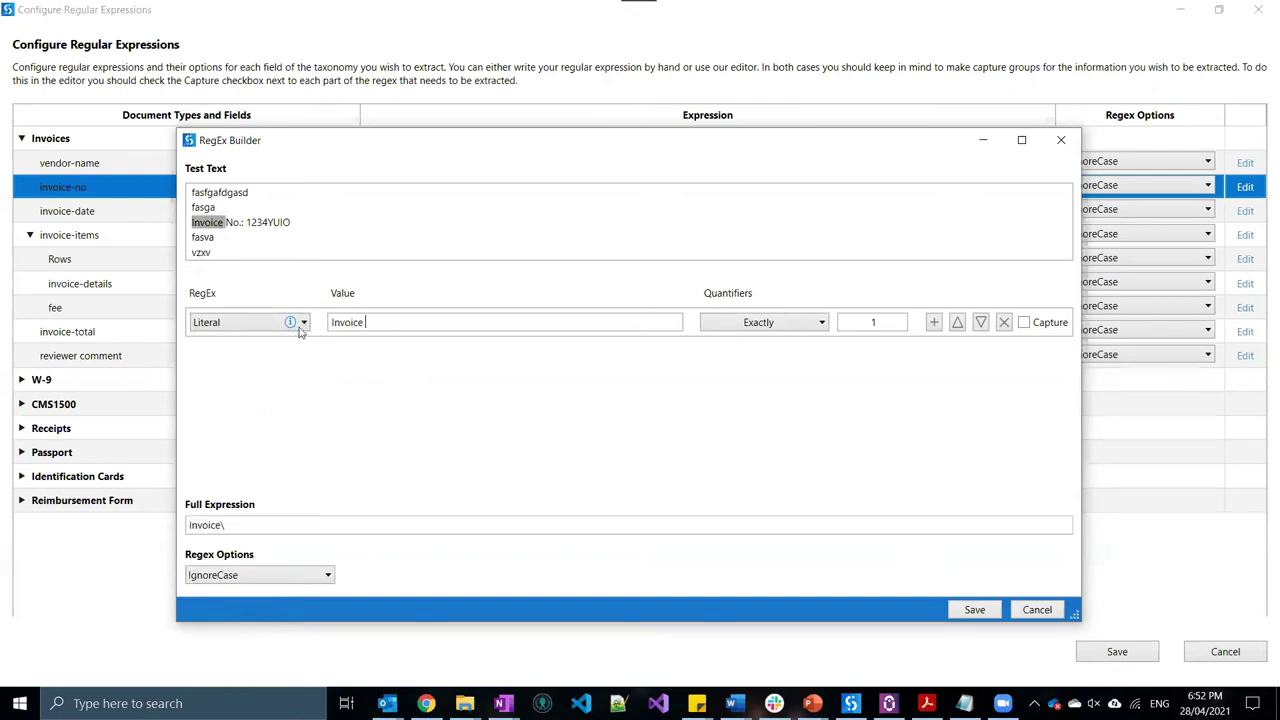
type("No.:")
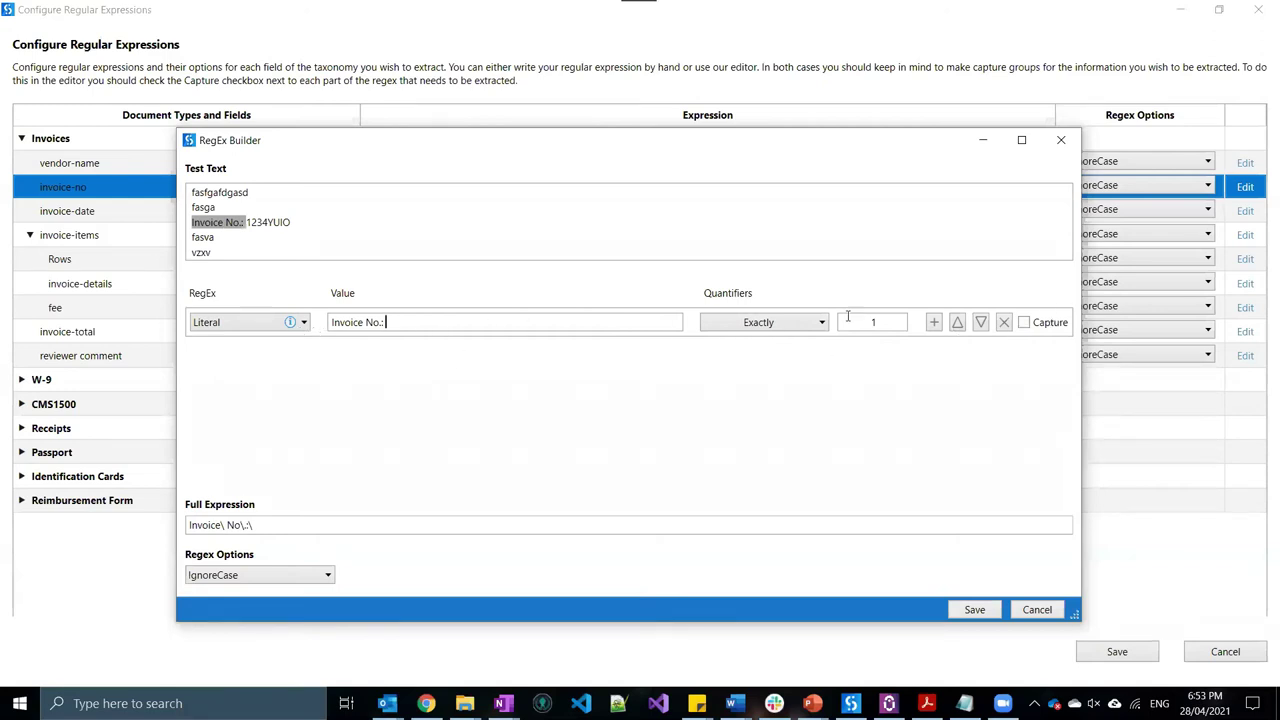
Add a Digit part to the expression and let it repeat between 1 and 8 times
left_click(934, 322)
left_click(287, 352)
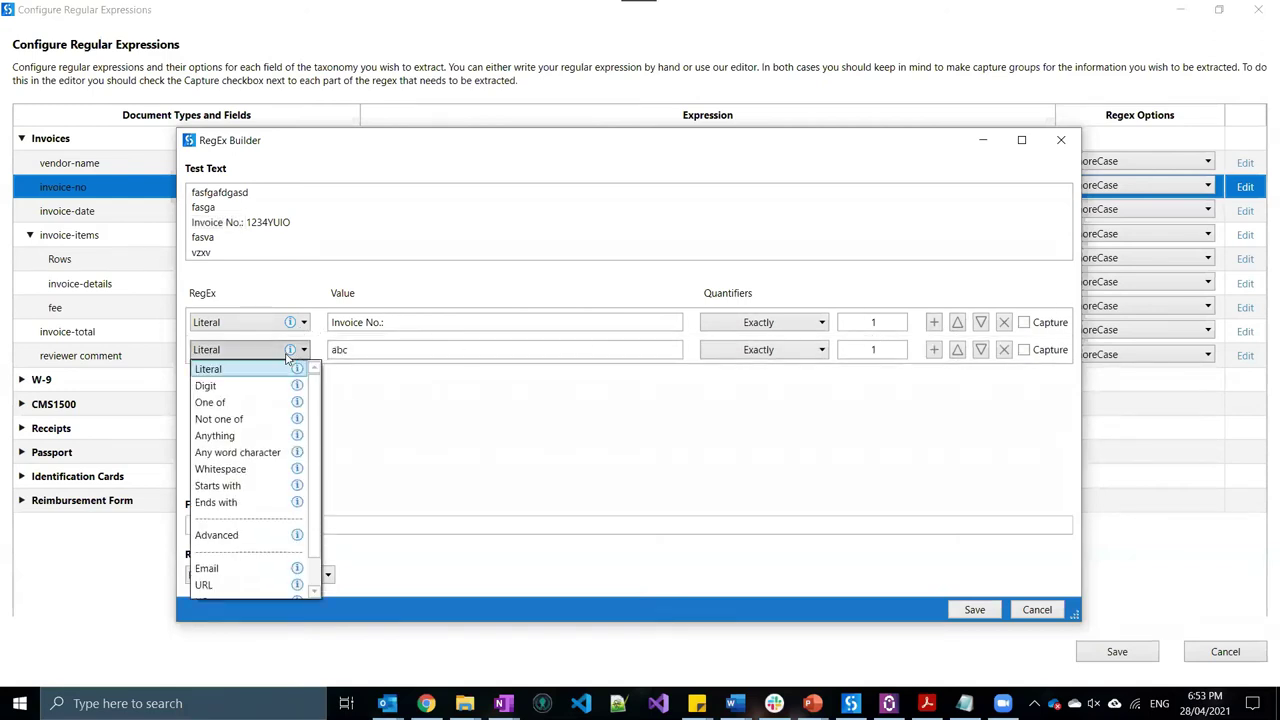
left_click(274, 385)
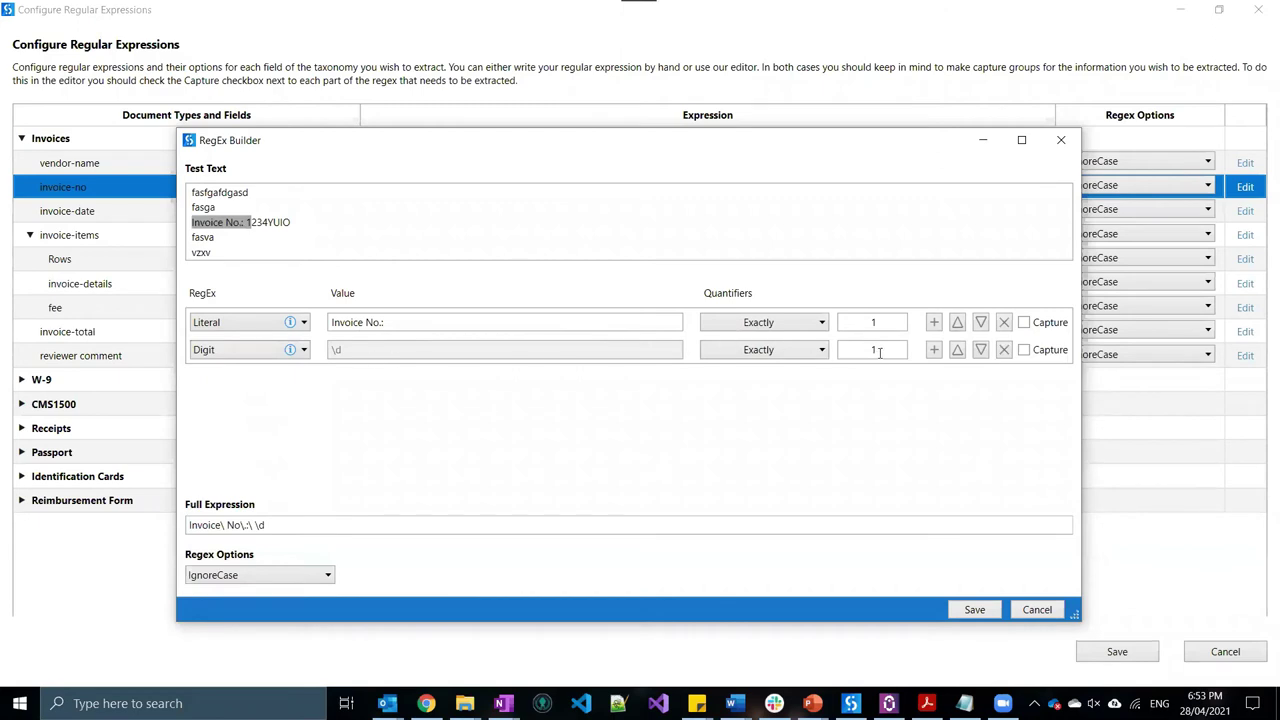
left_click(807, 351)
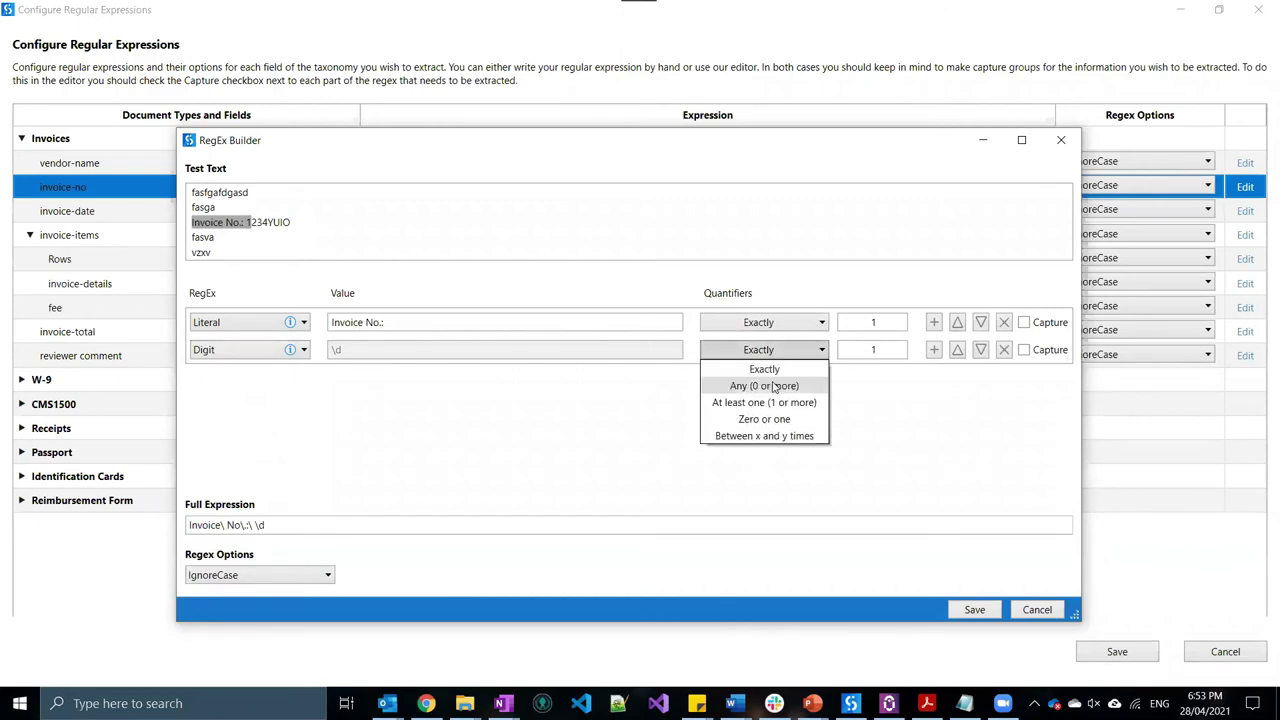
left_click(762, 437)
double_click(888, 349)
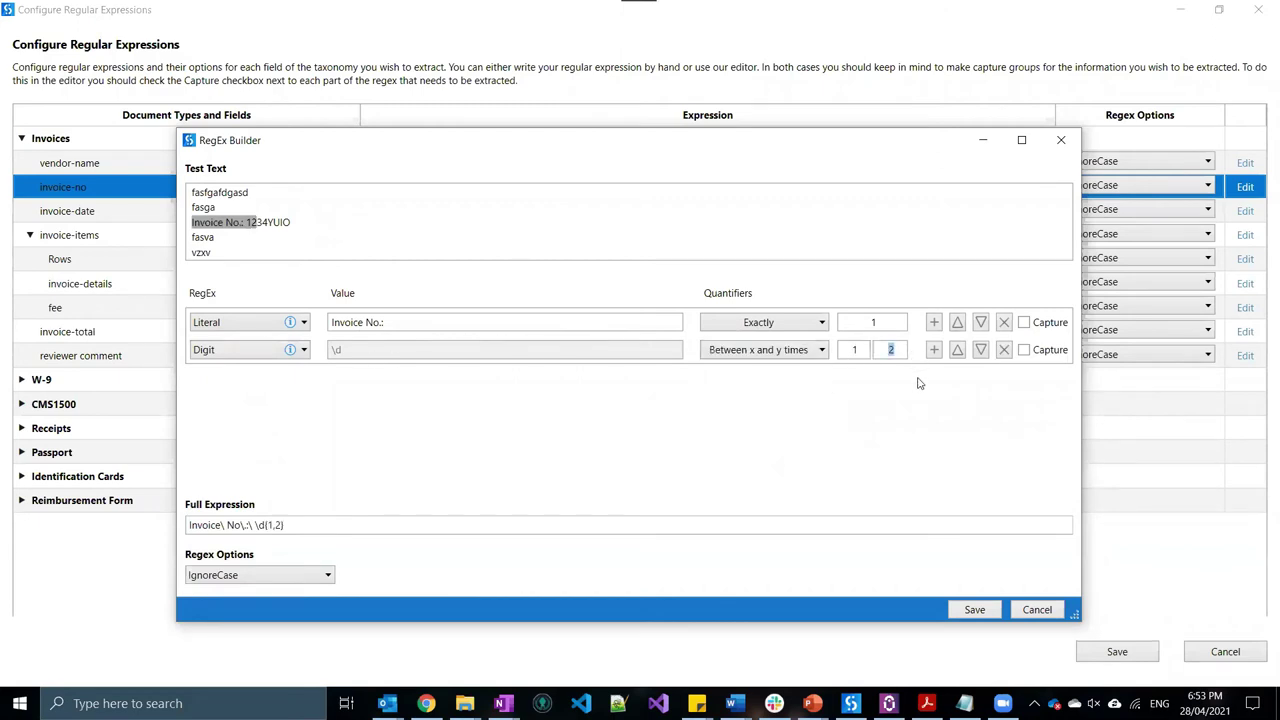
type("8")
Add a third part to the expression that matches Anything
left_click(934, 349)
left_click(298, 380)
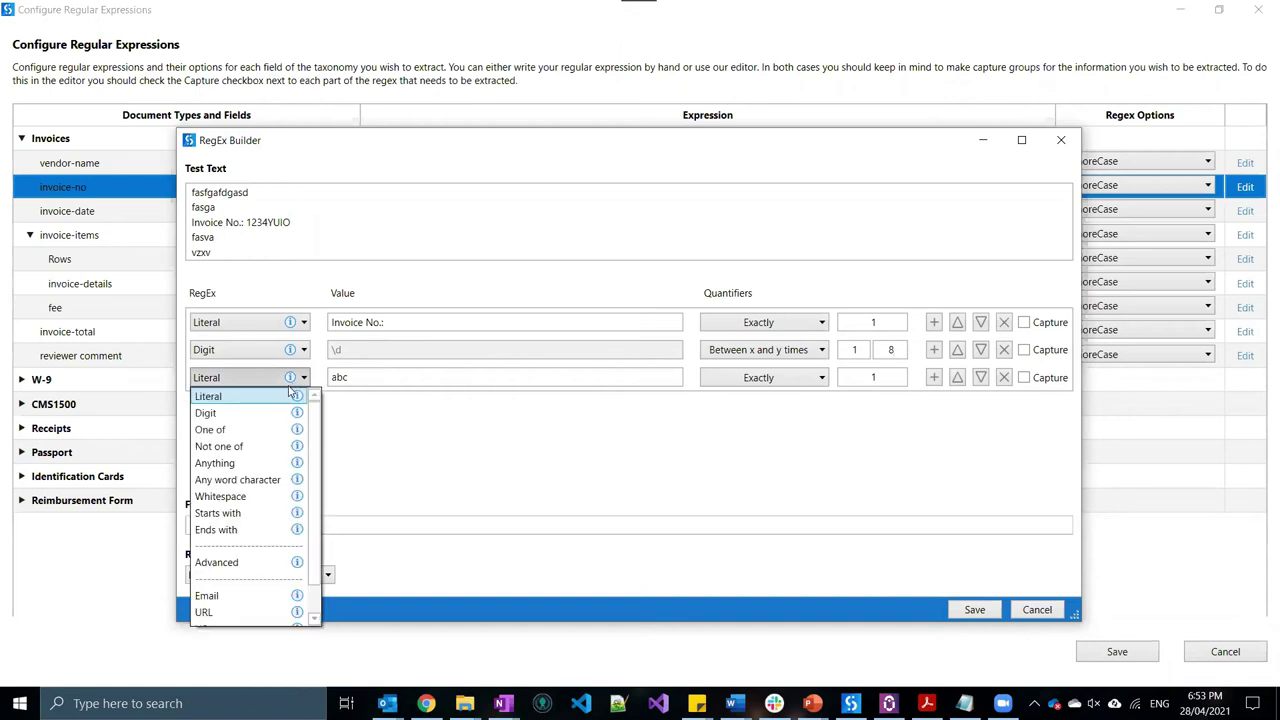
left_click(266, 463)
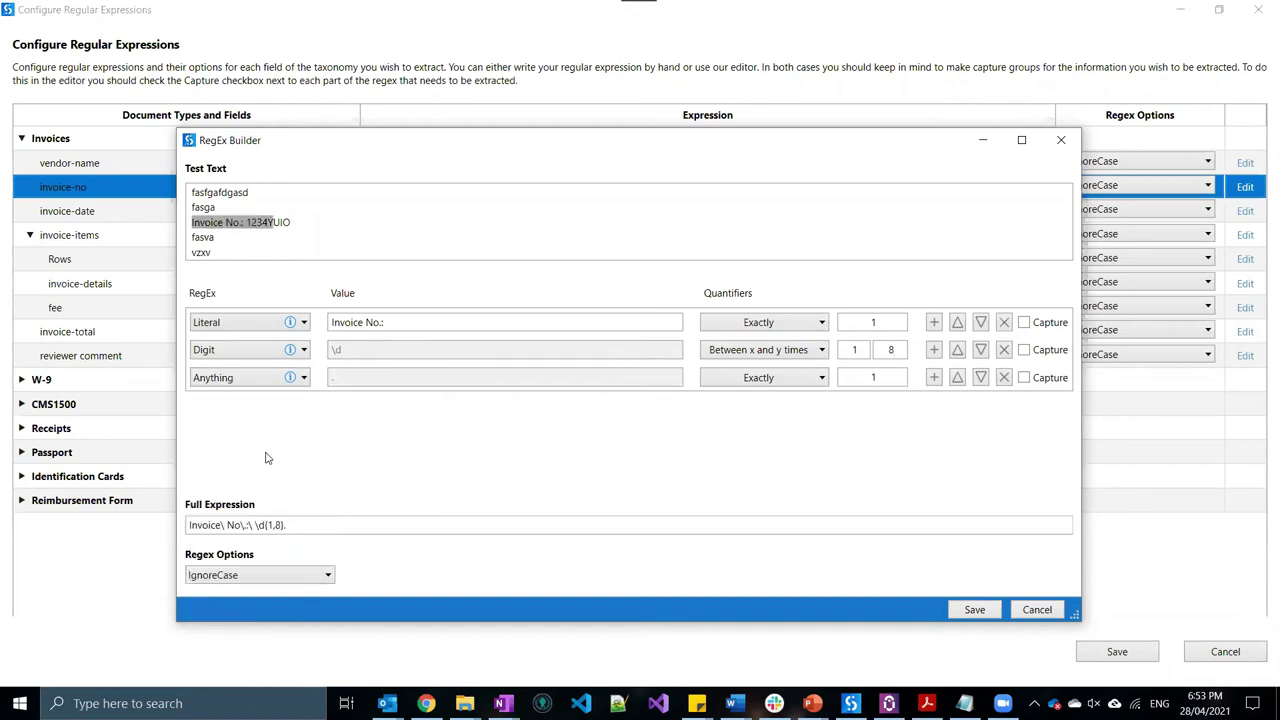
Let the Anything part of the invoice-no expression repeat between 1 and 4 times
left_click(818, 384)
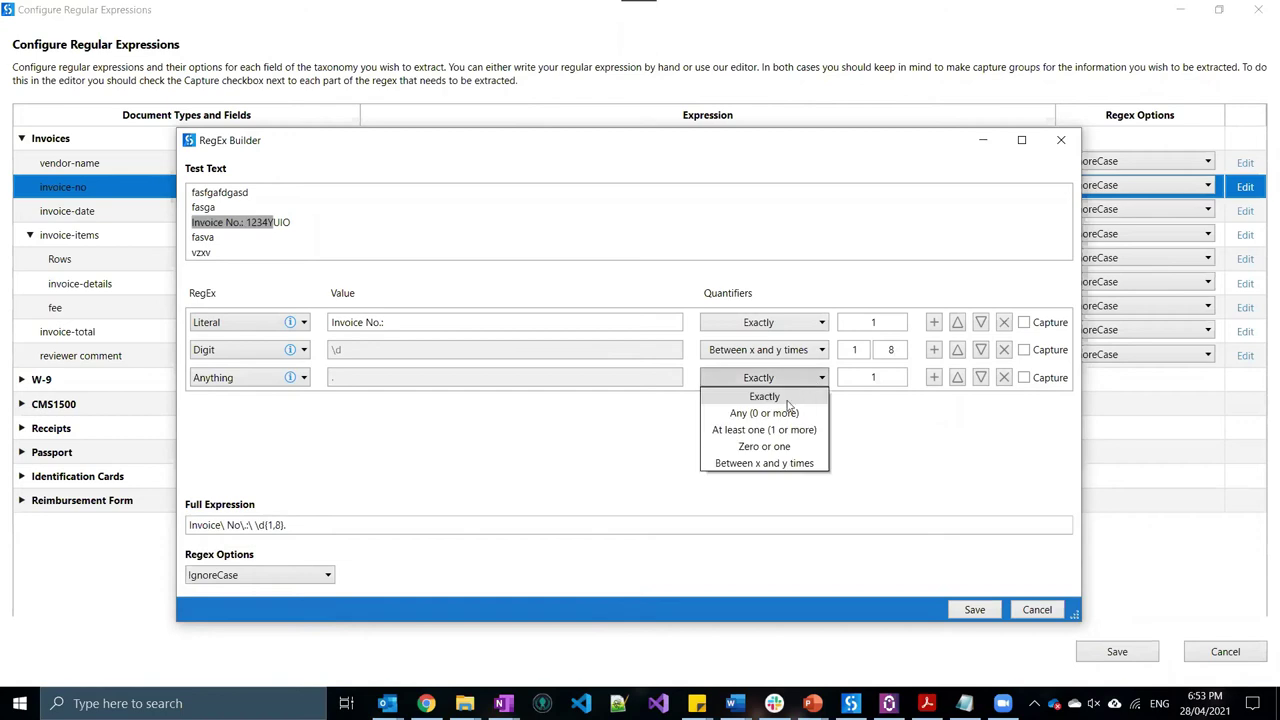
left_click(766, 462)
left_click_drag(886, 376, 920, 380)
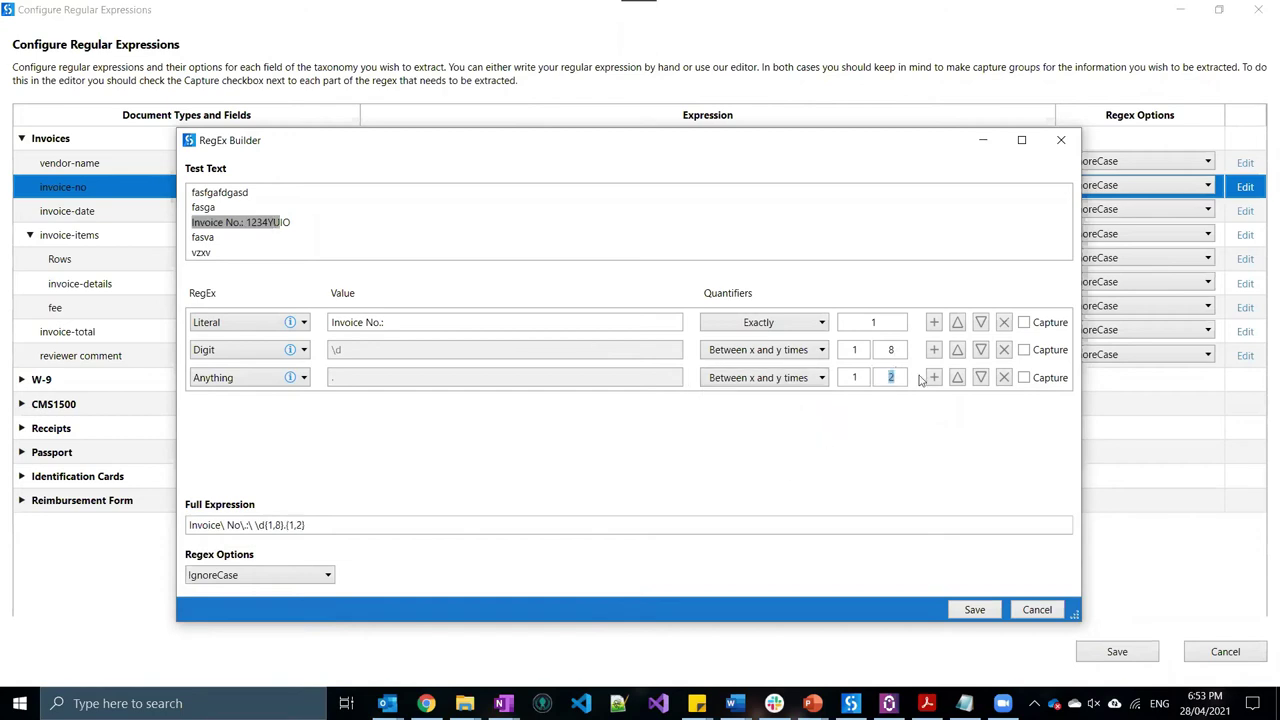
type("45")
Capture the Digit and Anything parts, and save the invoice-no expression and the regular expression configuration
left_click(1023, 349)
left_click(1023, 377)
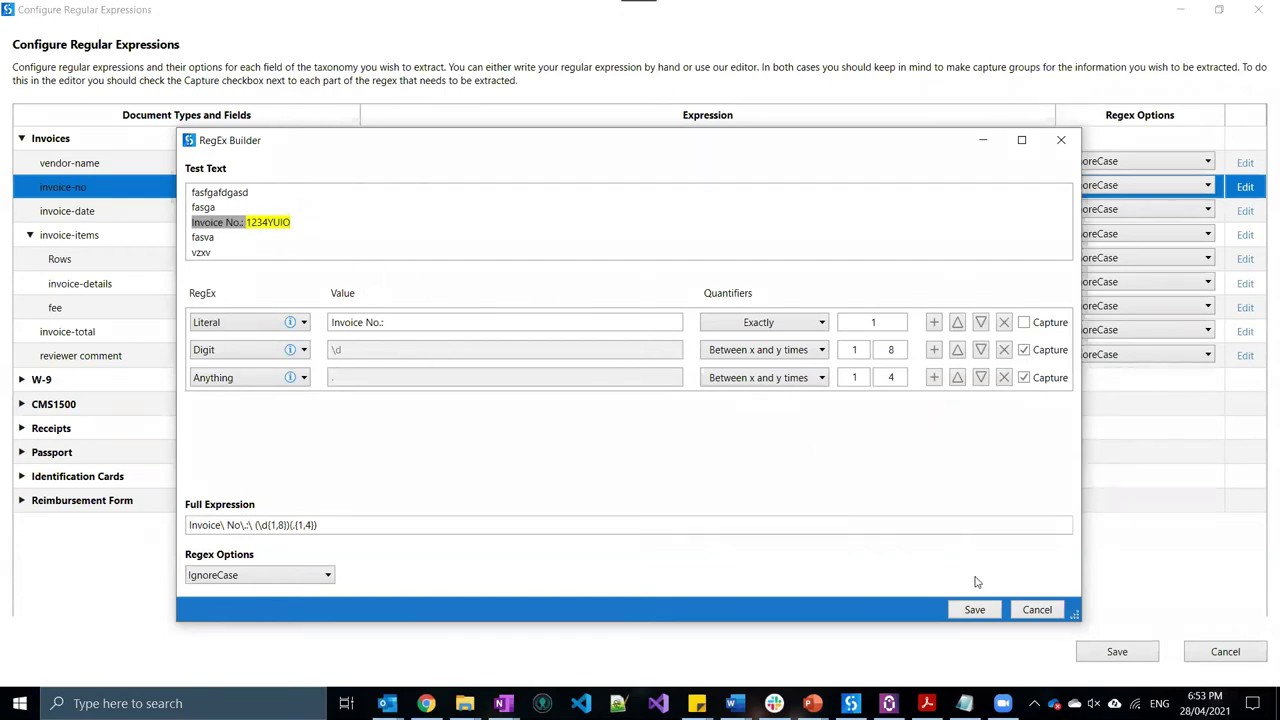
left_click(974, 612)
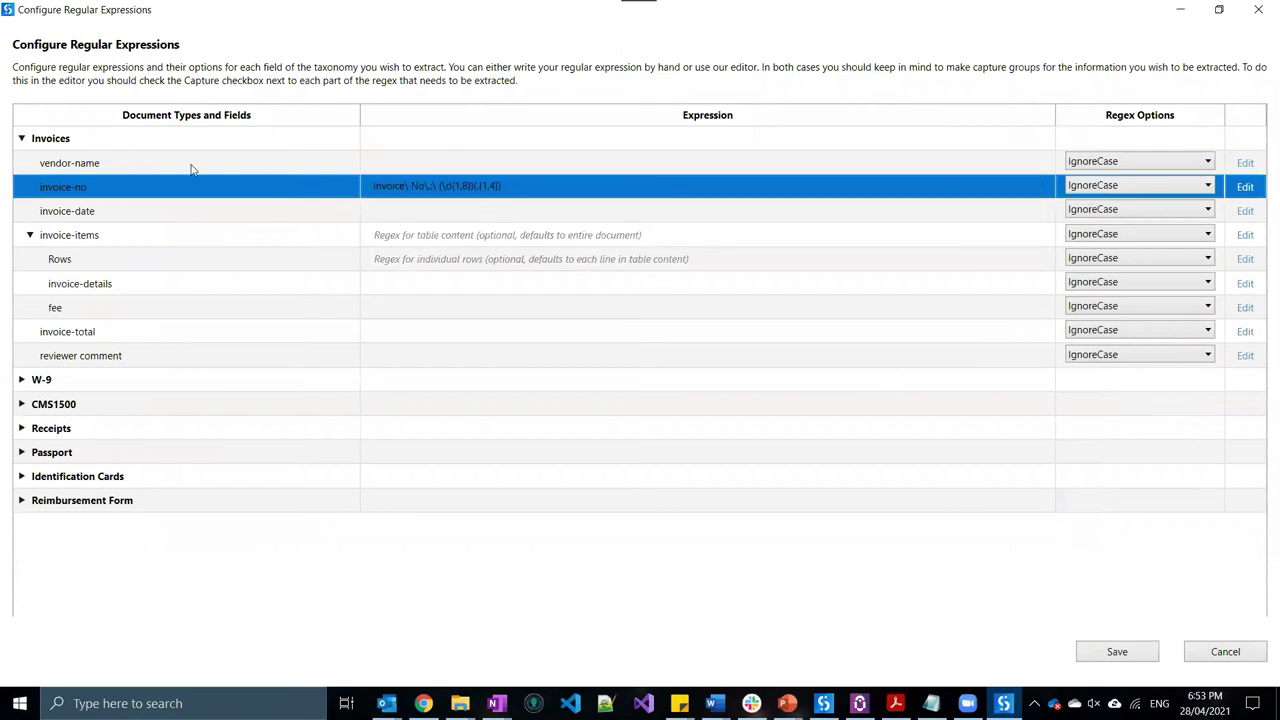
left_click(1120, 652)
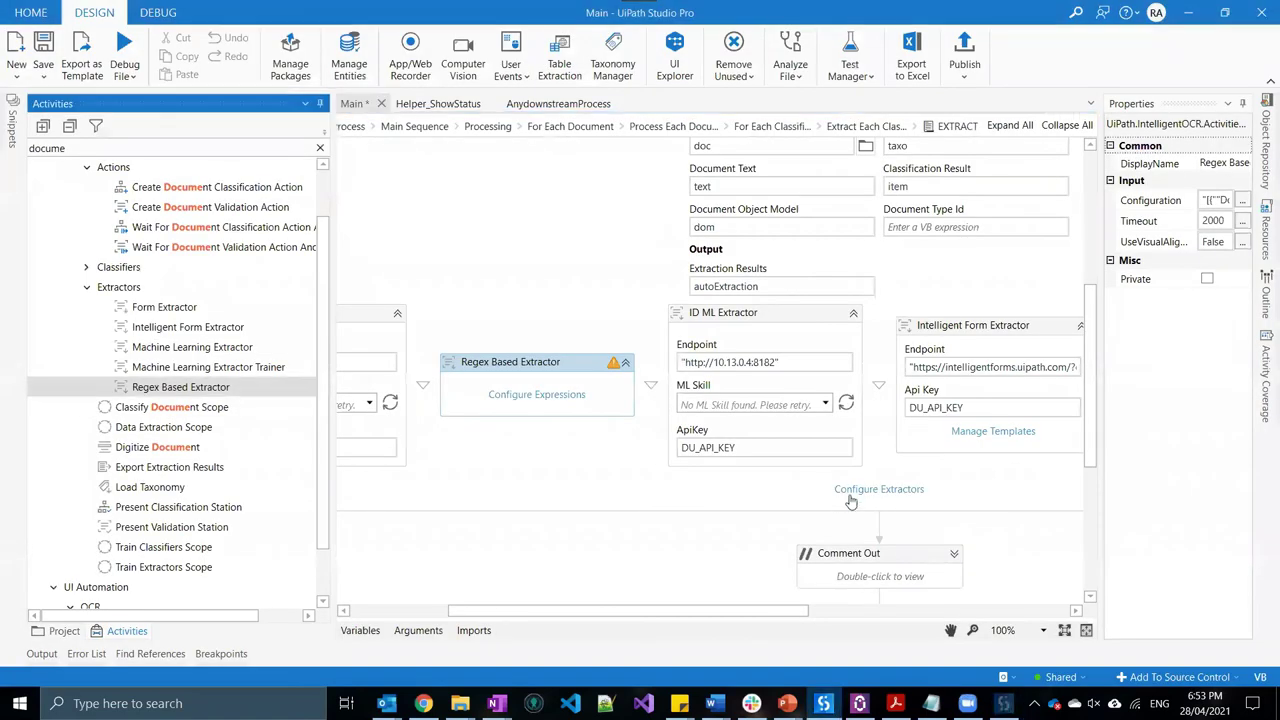
Enable the Regex Based Extractor for the invoice-no field of Invoices in the extractor configuration
left_click(868, 489)
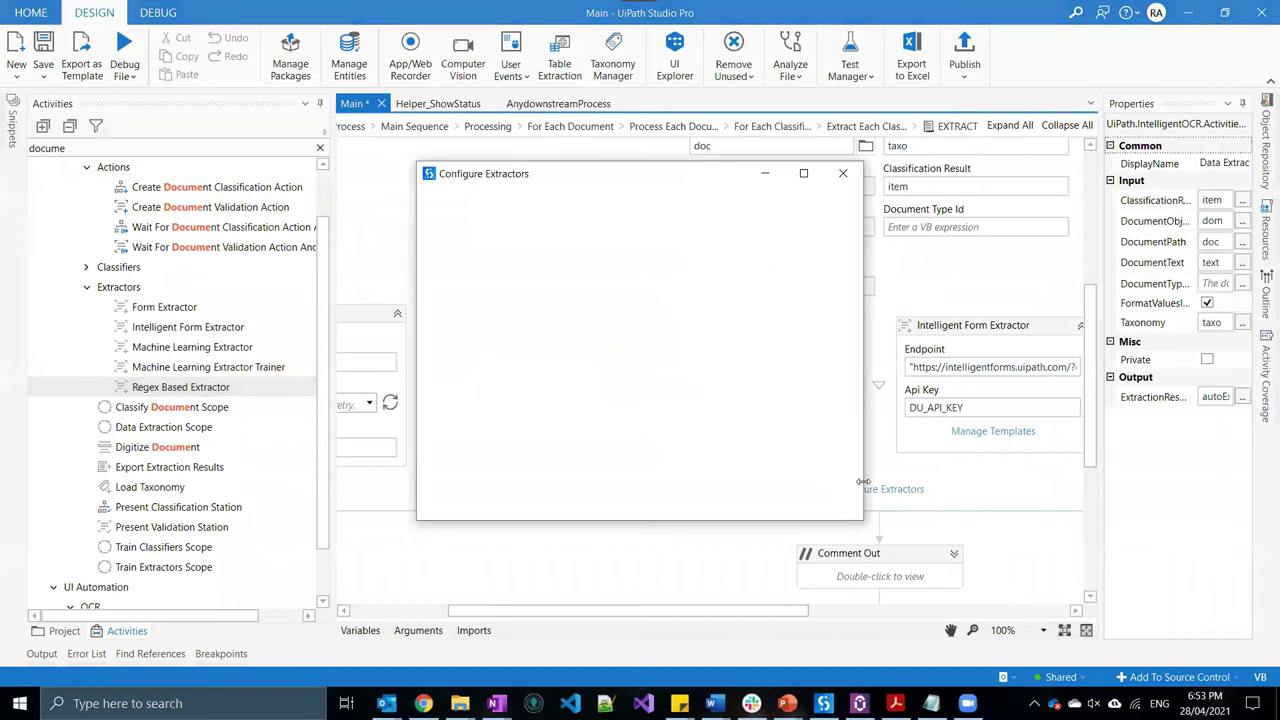
left_click(802, 174)
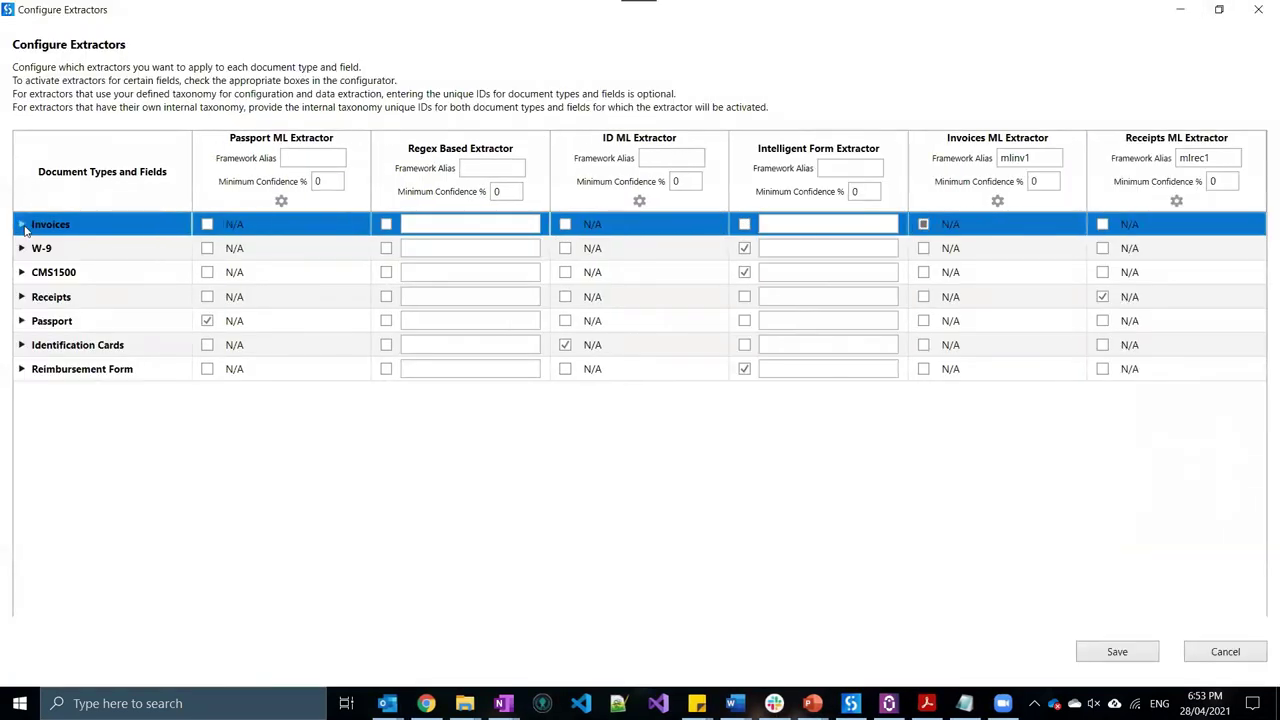
left_click(19, 226)
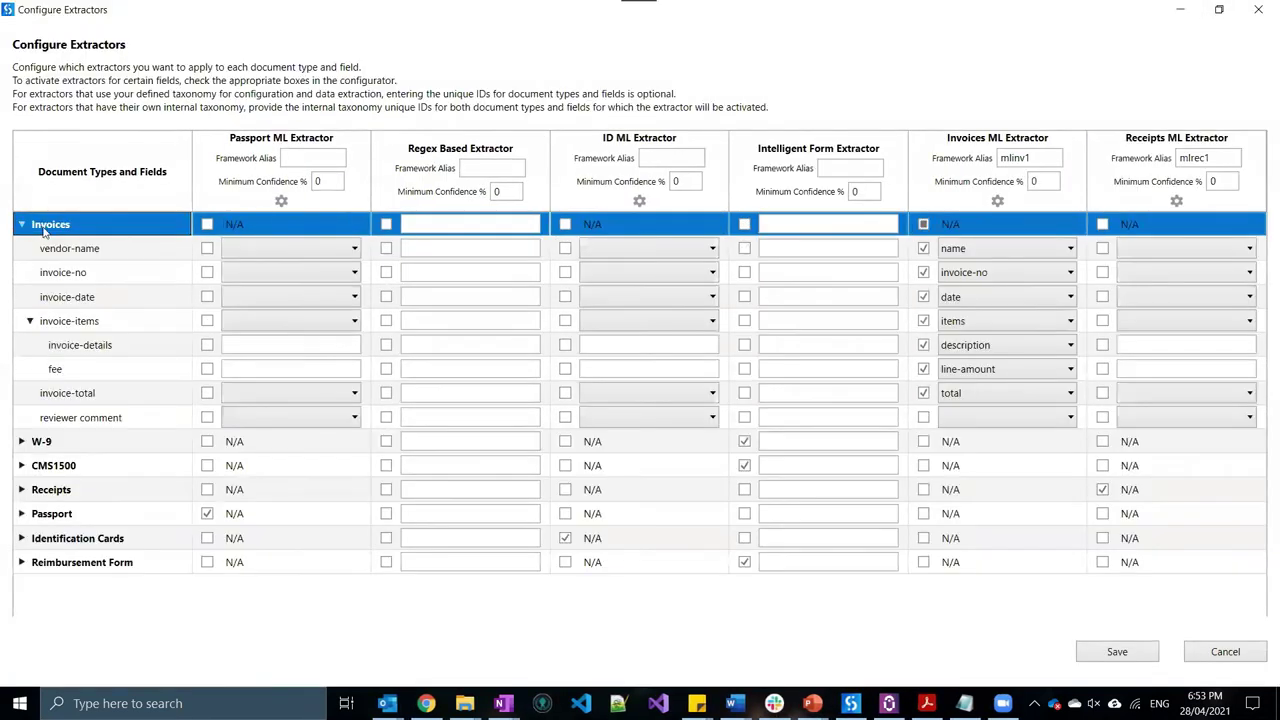
left_click(22, 224)
key("Right")
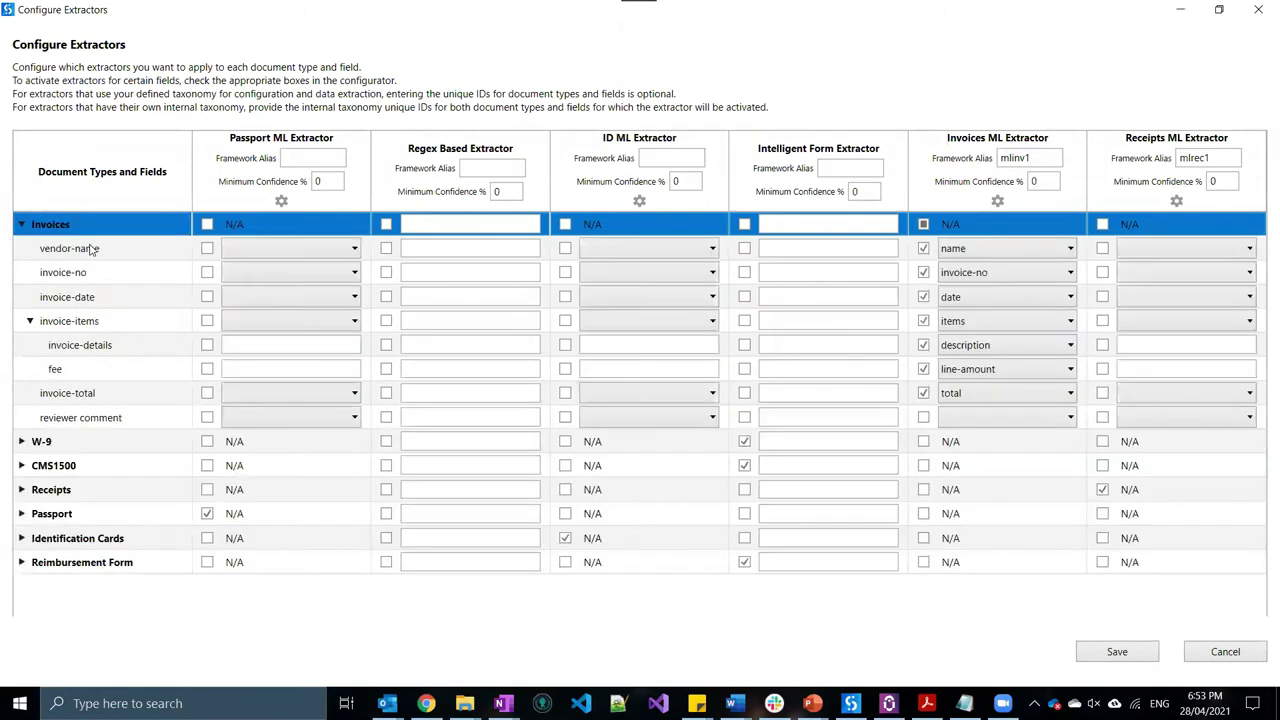
left_click(386, 272)
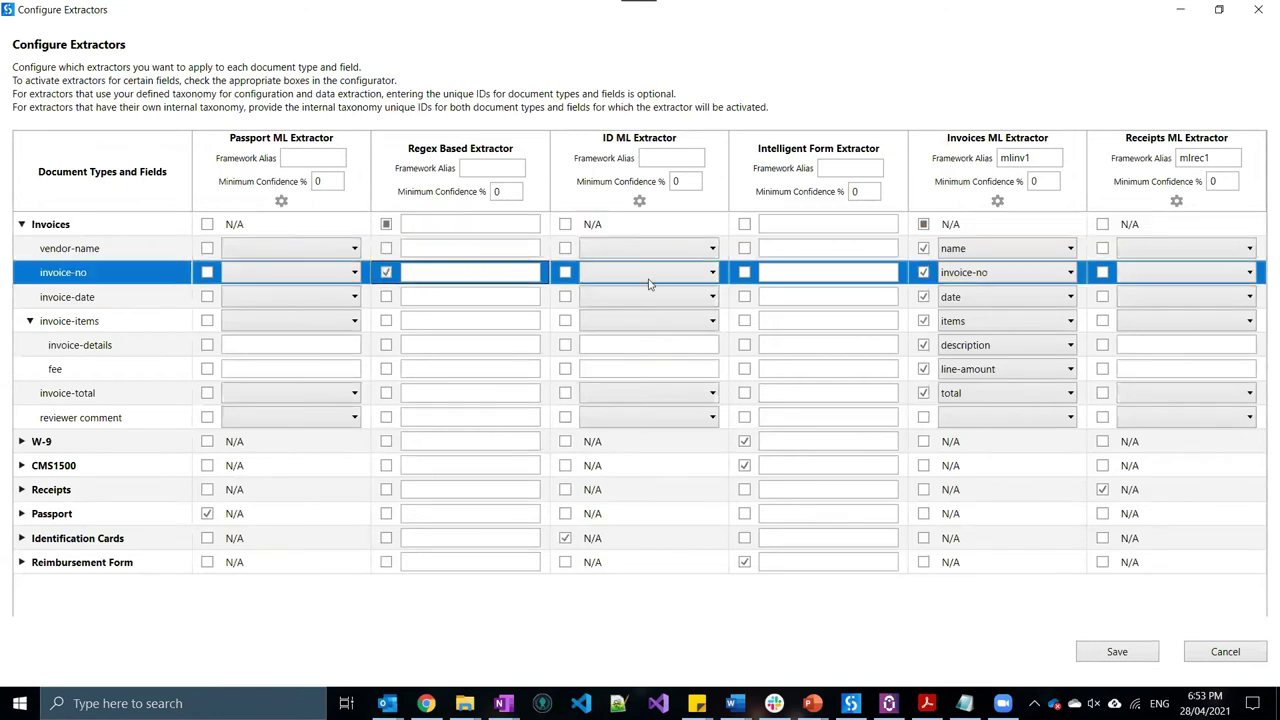
Set the Regex Based Extractor's minimum confidence to 100% and close the extractor configuration without saving
left_click(500, 191)
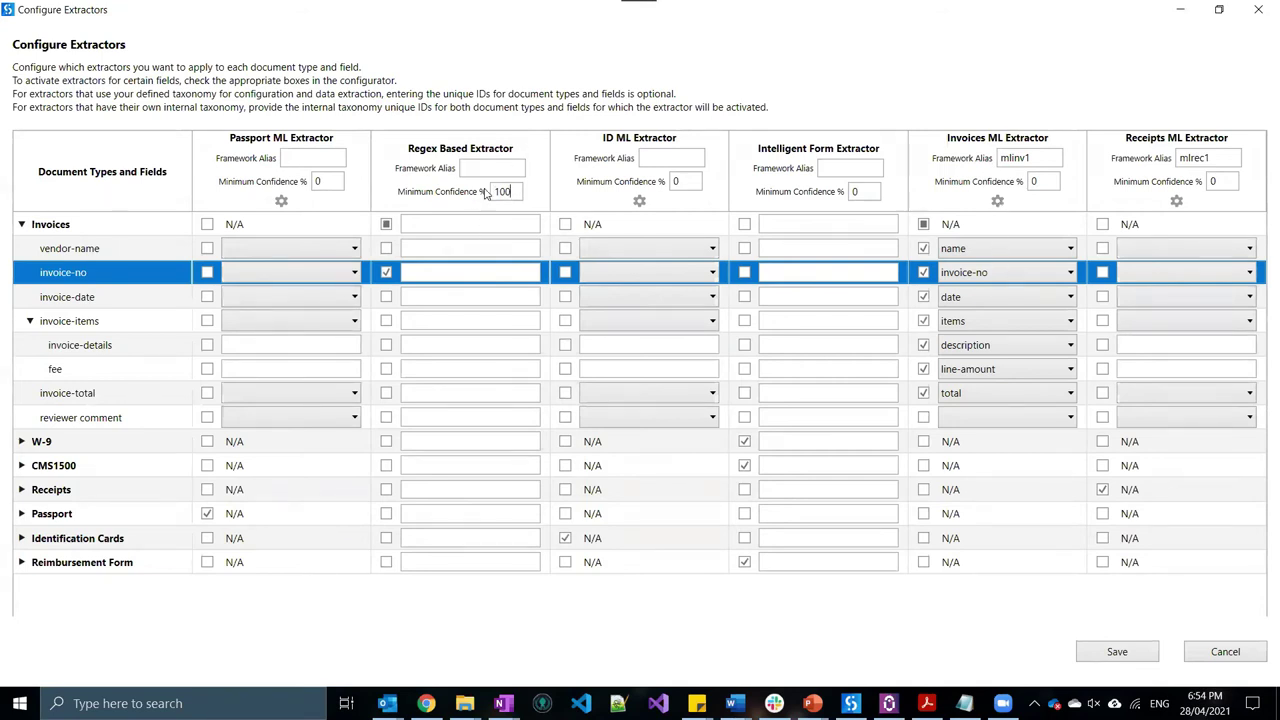
left_click_drag(518, 190, 497, 192)
left_click(1240, 658)
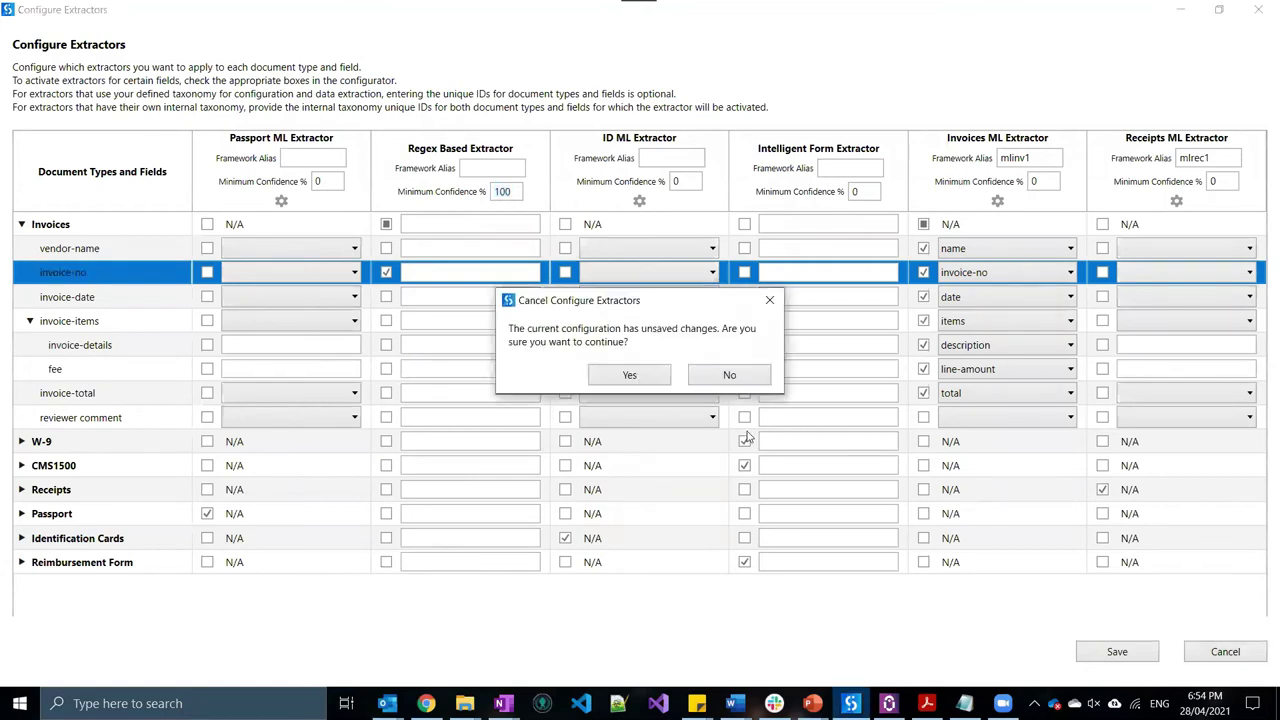
left_click(627, 375)
Delete the Regex Based Extractor activity from the data extraction scope
left_click(583, 428)
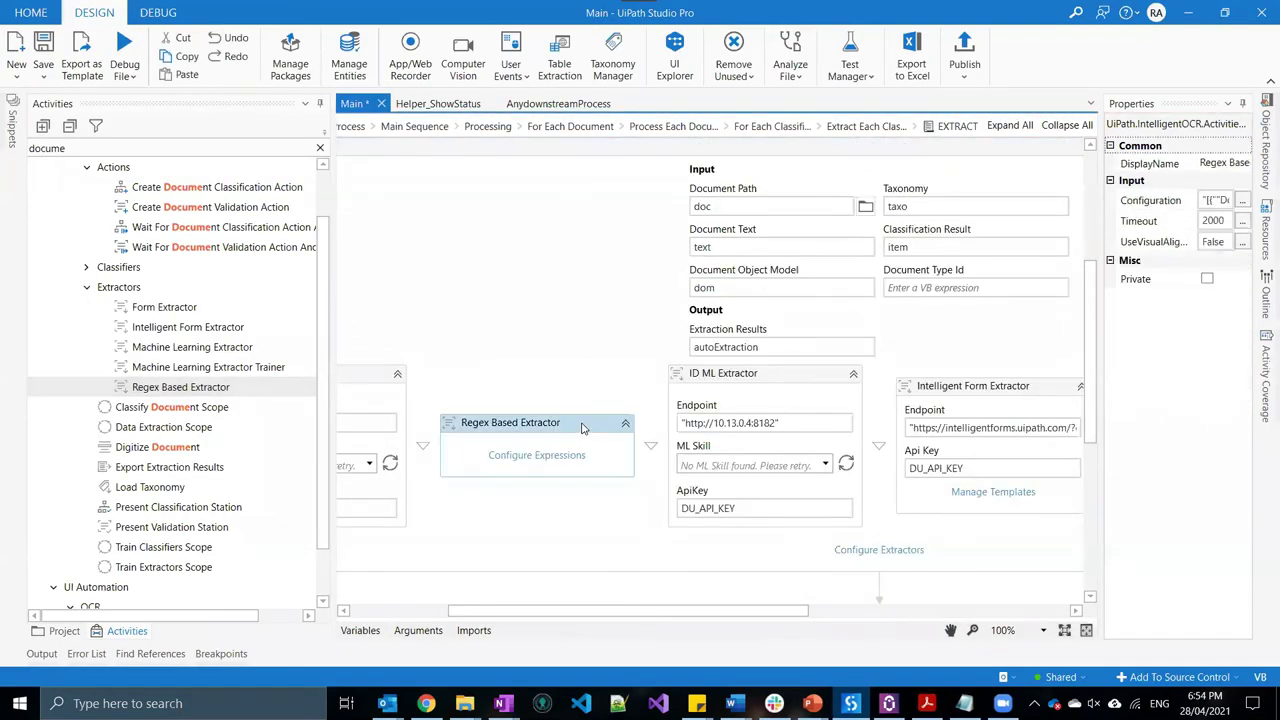
key("Delete")
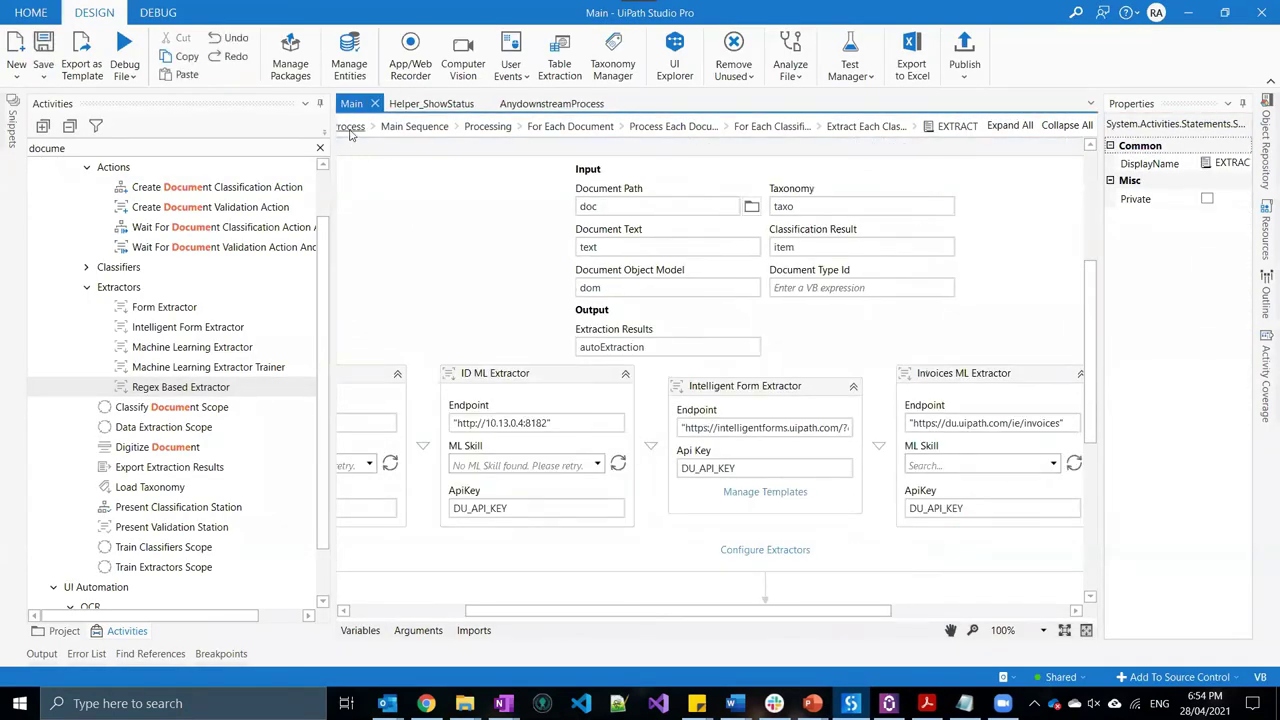
Return to the top-level DUProcess workflow and examine its stages through extraction, validation and extractor training
left_click(352, 127)
scroll(780, 432, "down", 10)
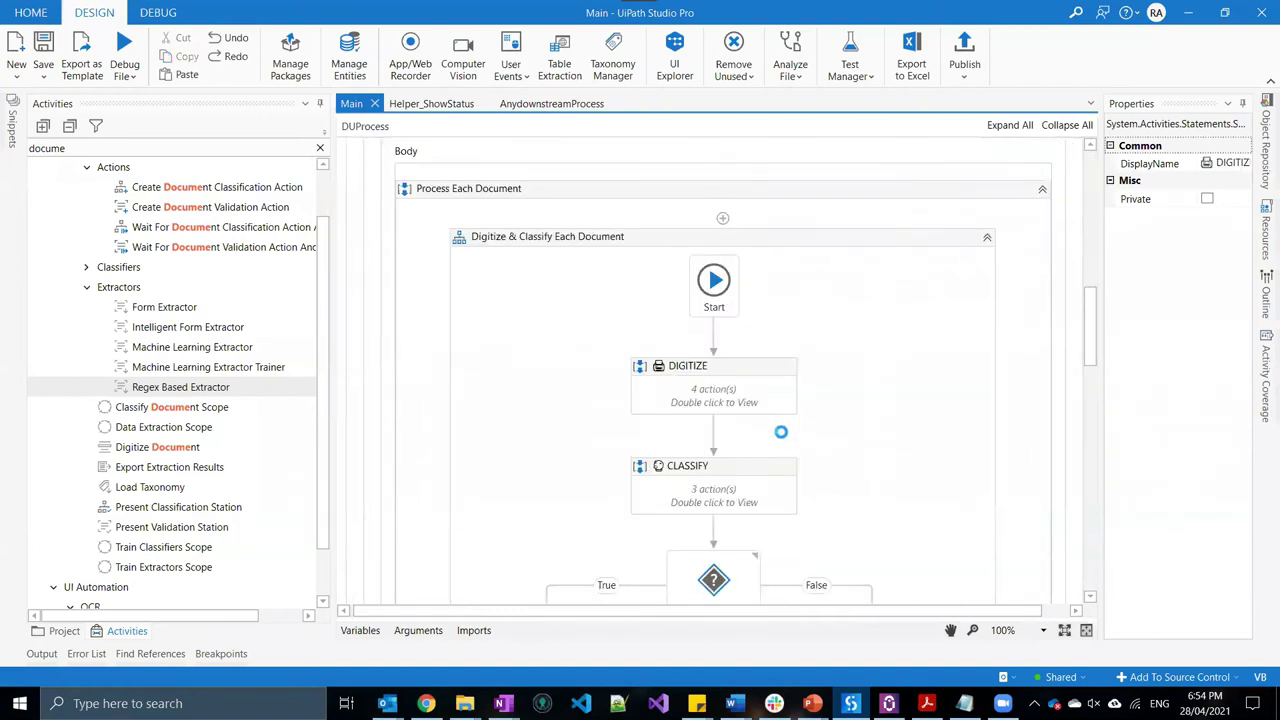
scroll(703, 230, "down", 10)
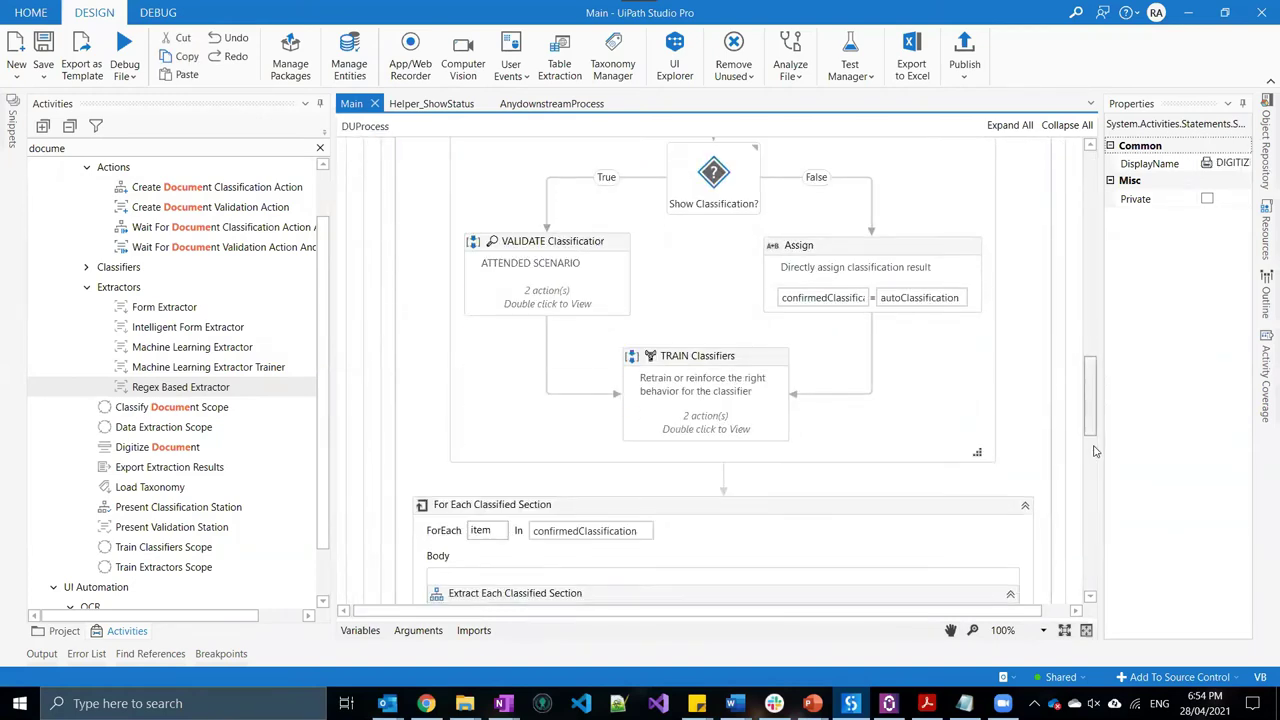
scroll(703, 230, "up", 2)
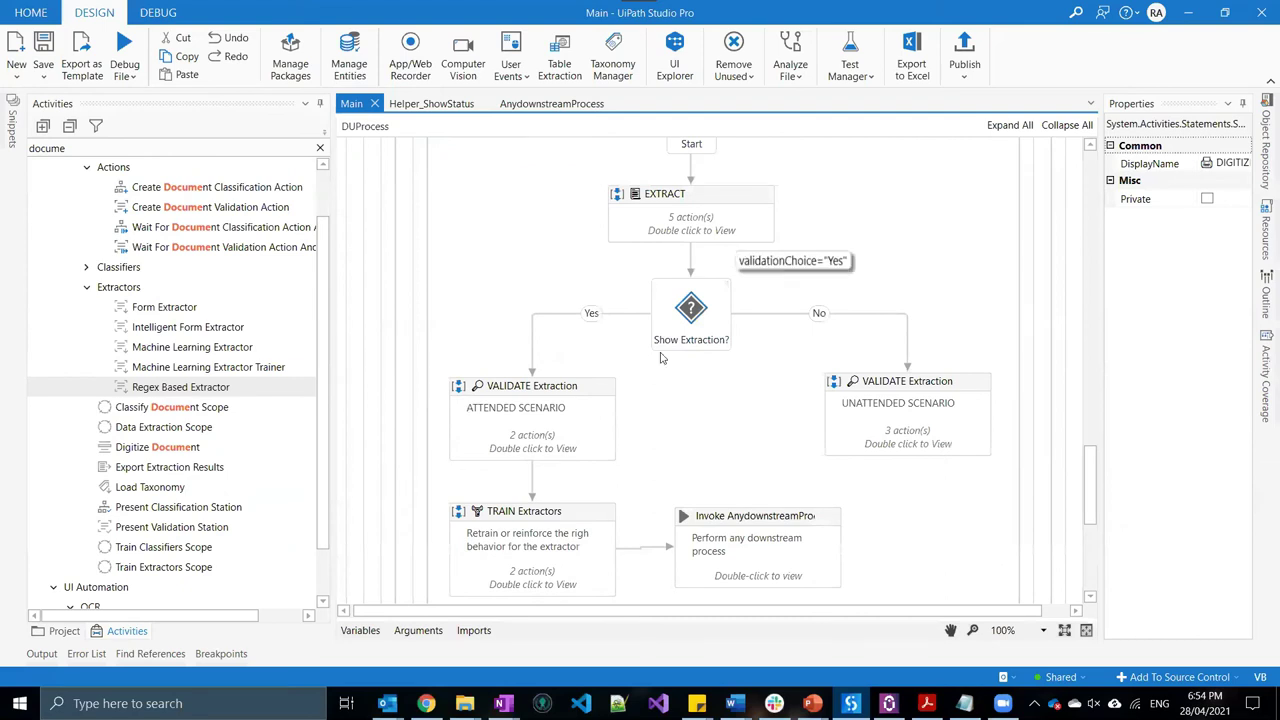
left_click(870, 289)
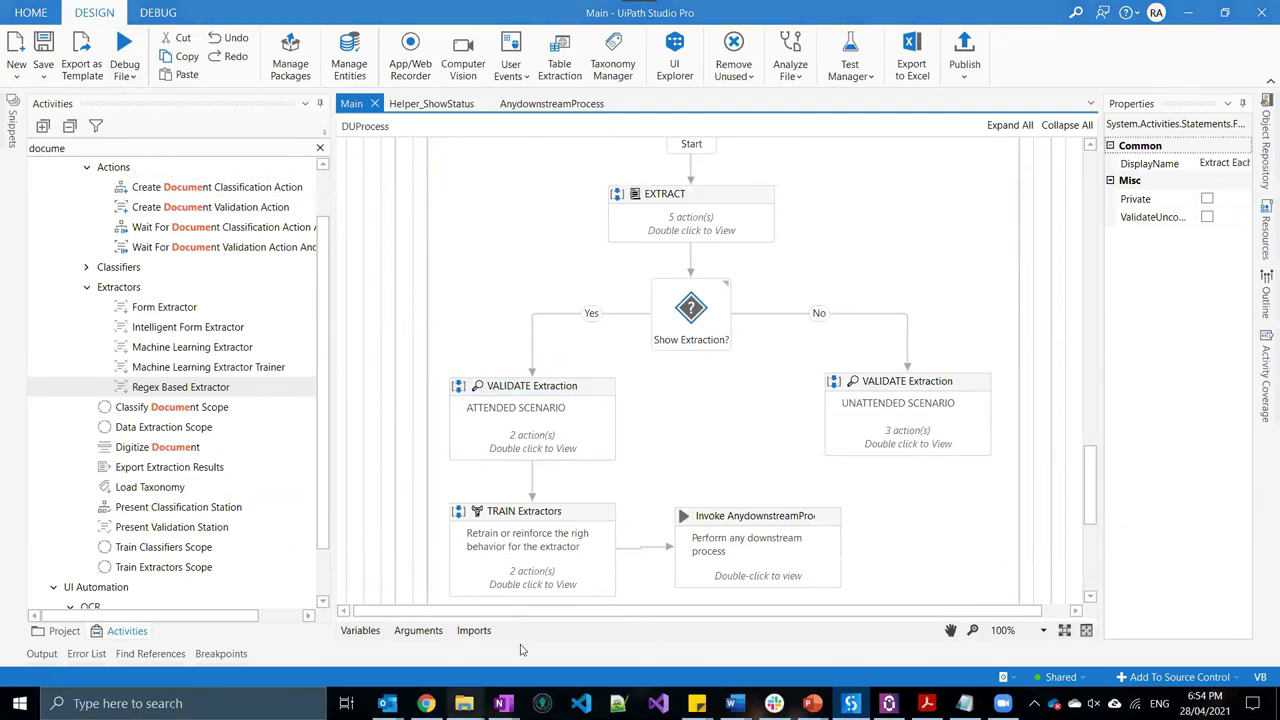
Switch to the documents folder in File Explorer and review the receipt, ID, passport and ReimbursementForm.pdf sample files
mouse_move(464, 703)
left_click(582, 624)
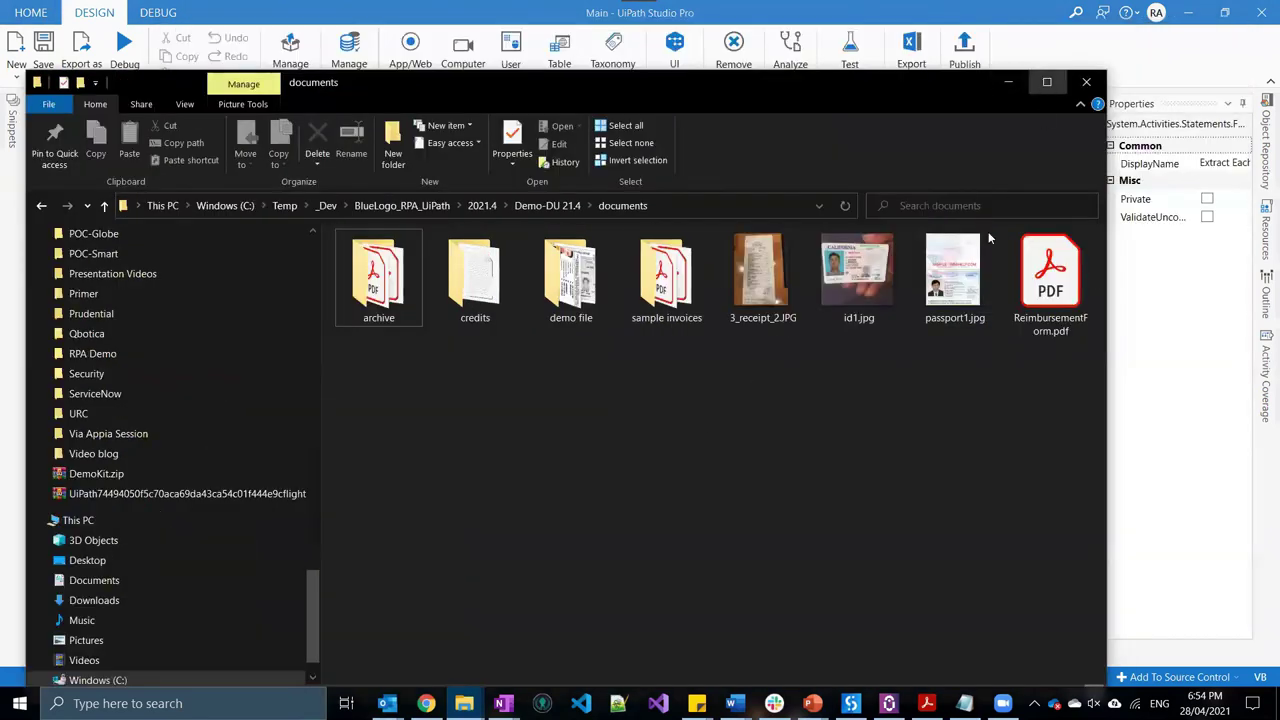
key("super+Up")
left_click(742, 220)
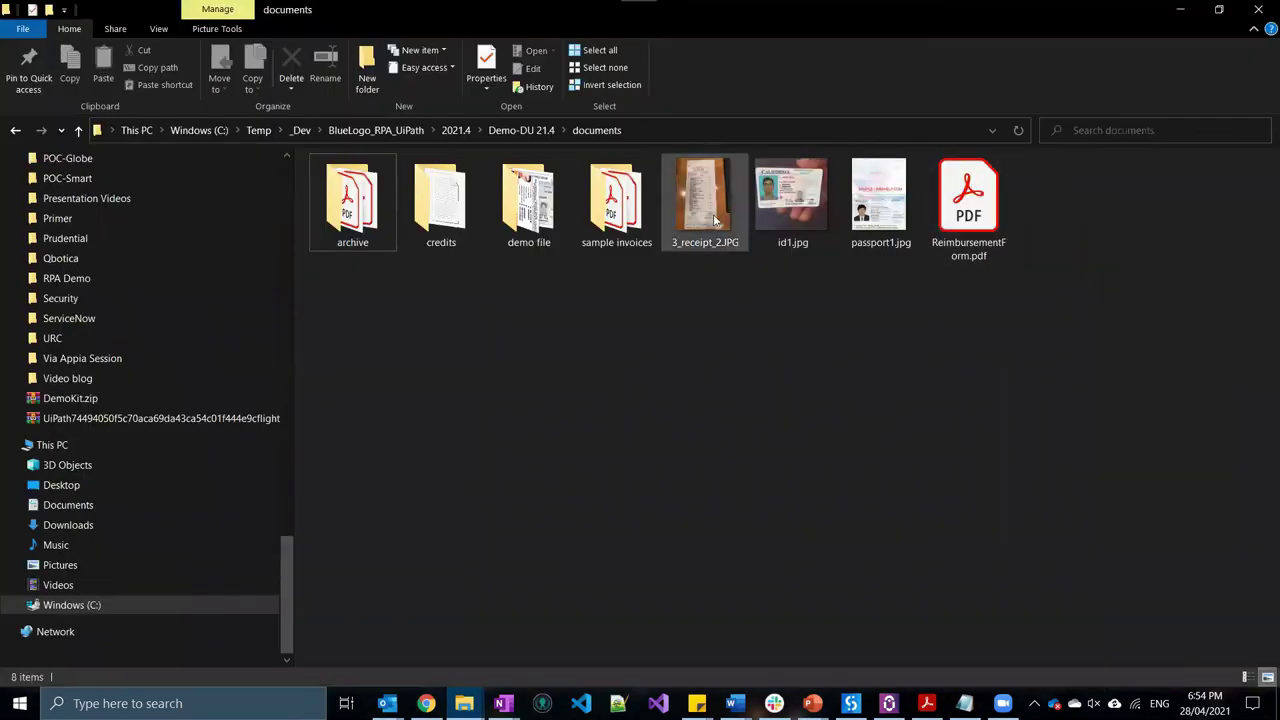
left_click(788, 217)
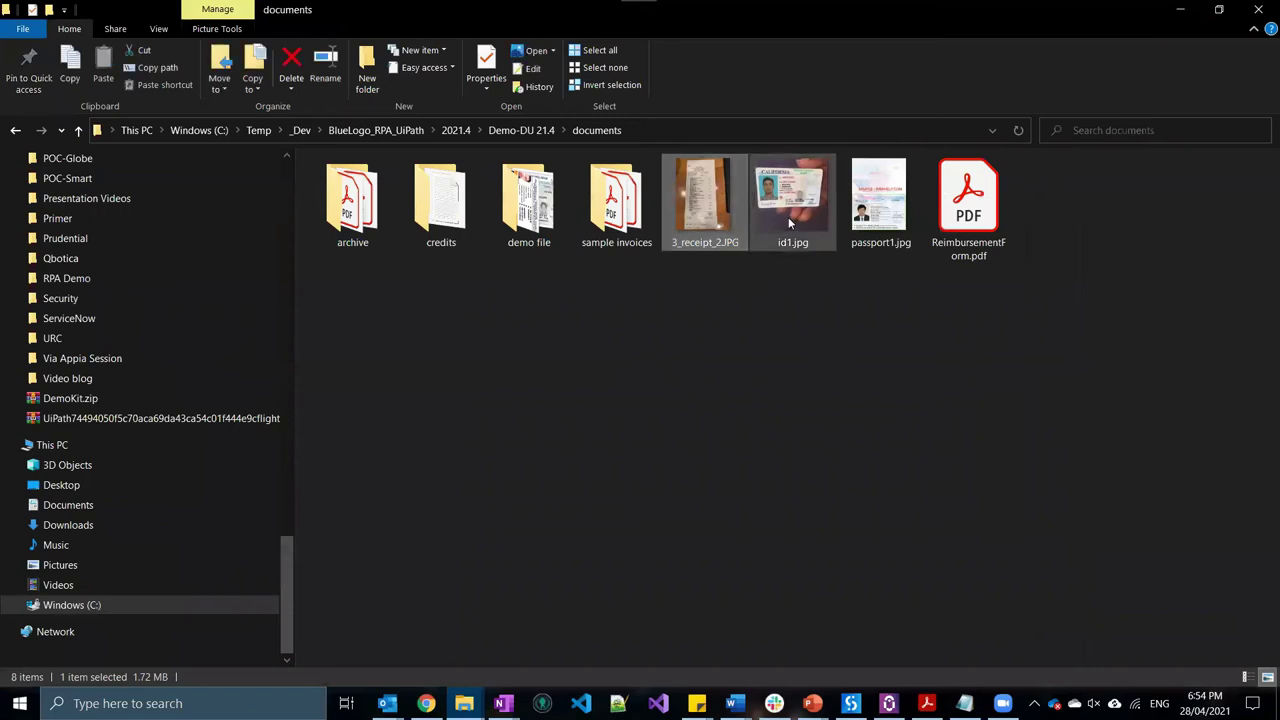
left_click(880, 210)
left_click(962, 237)
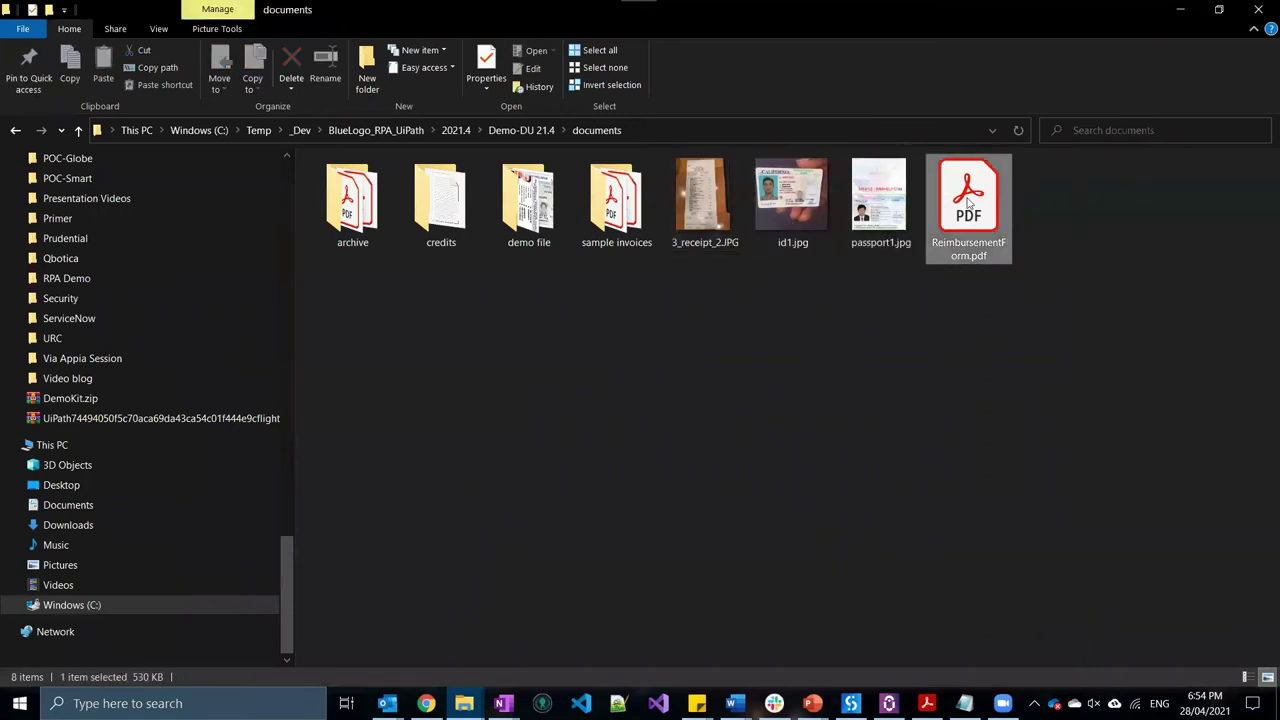
left_click(705, 200)
left_click(880, 200, "shift")
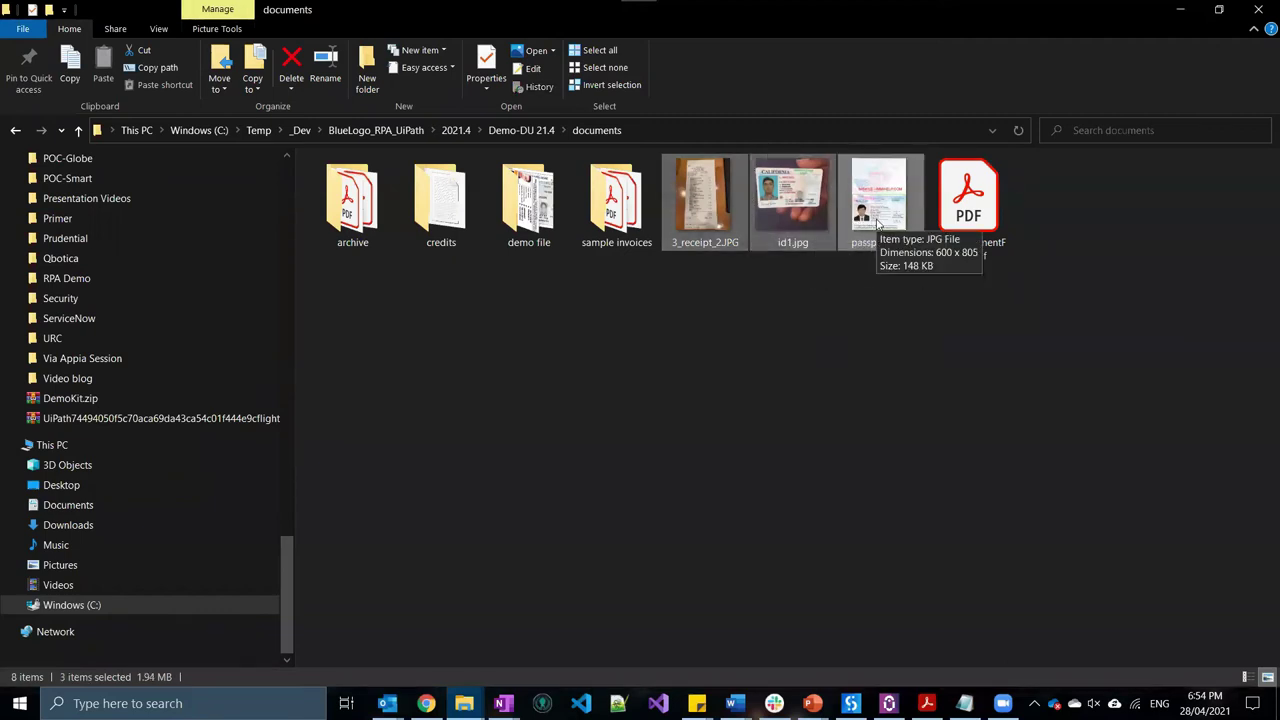
left_click(1213, 239)
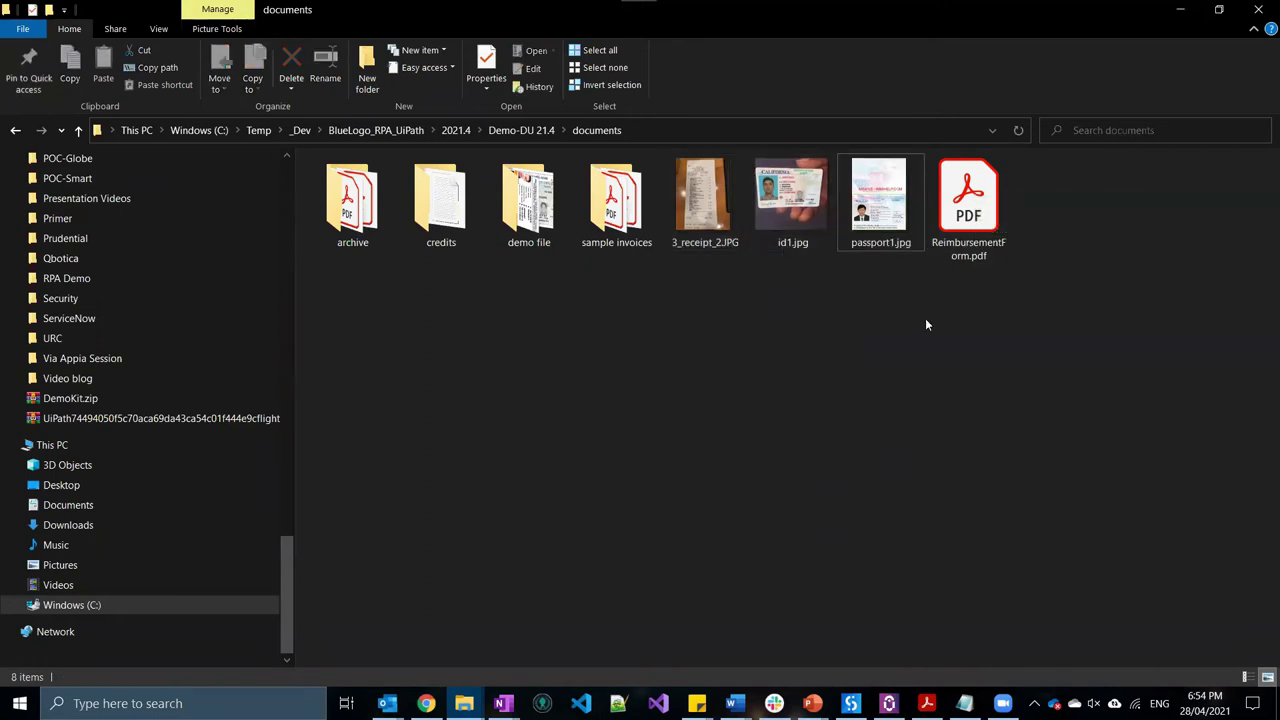
left_click(960, 232)
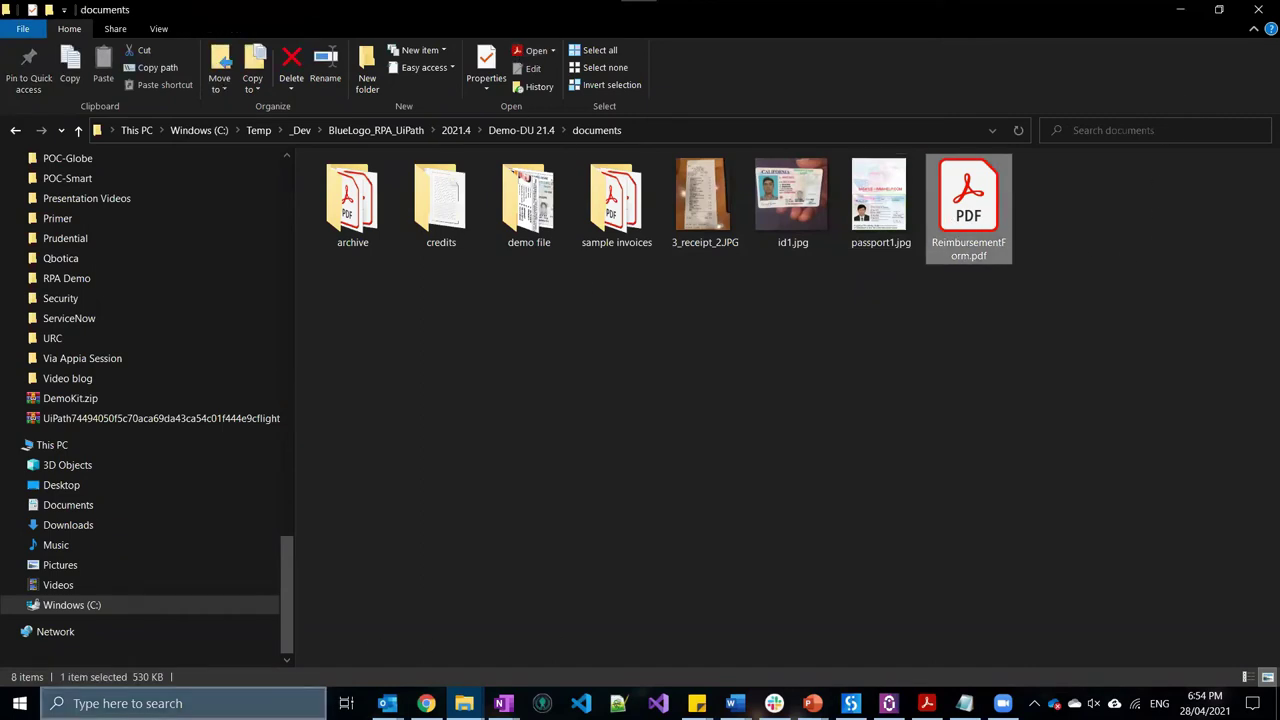
Find and launch FortiClient VPN, and start connecting to UiPath VPN with the saved credentials
left_click(150, 703)
type("vpn")
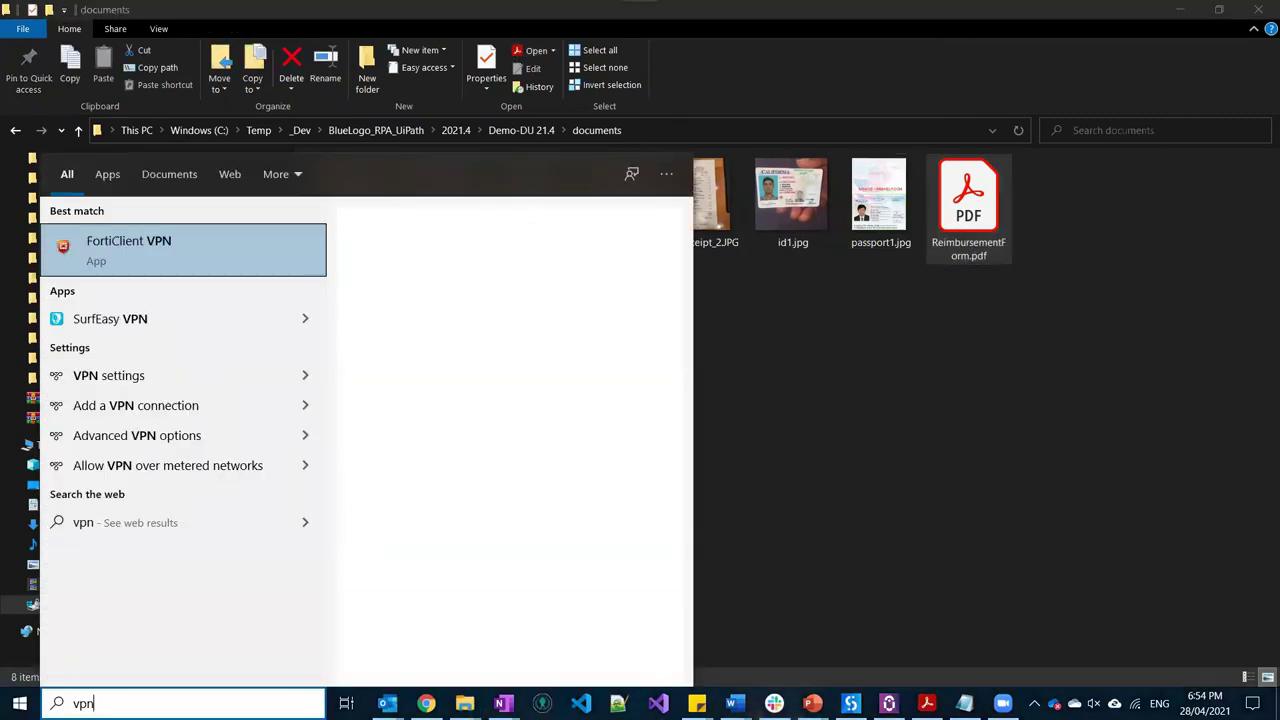
left_click(187, 243)
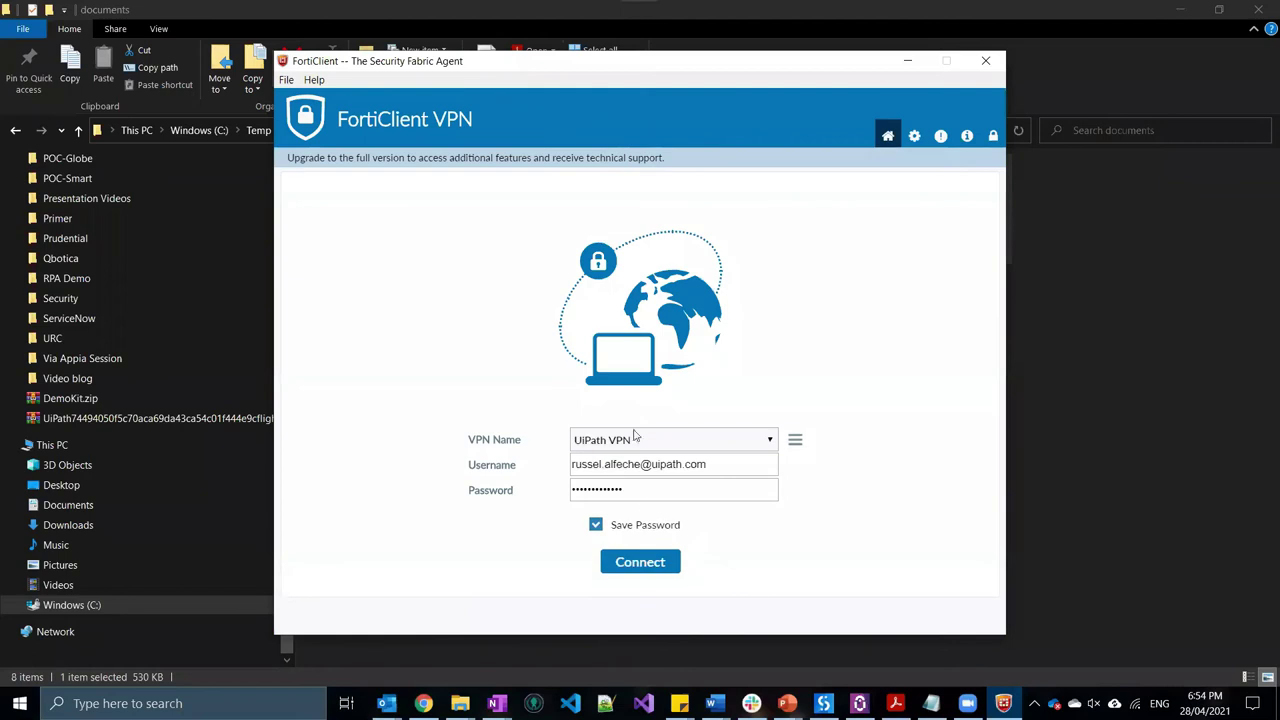
left_click(647, 571)
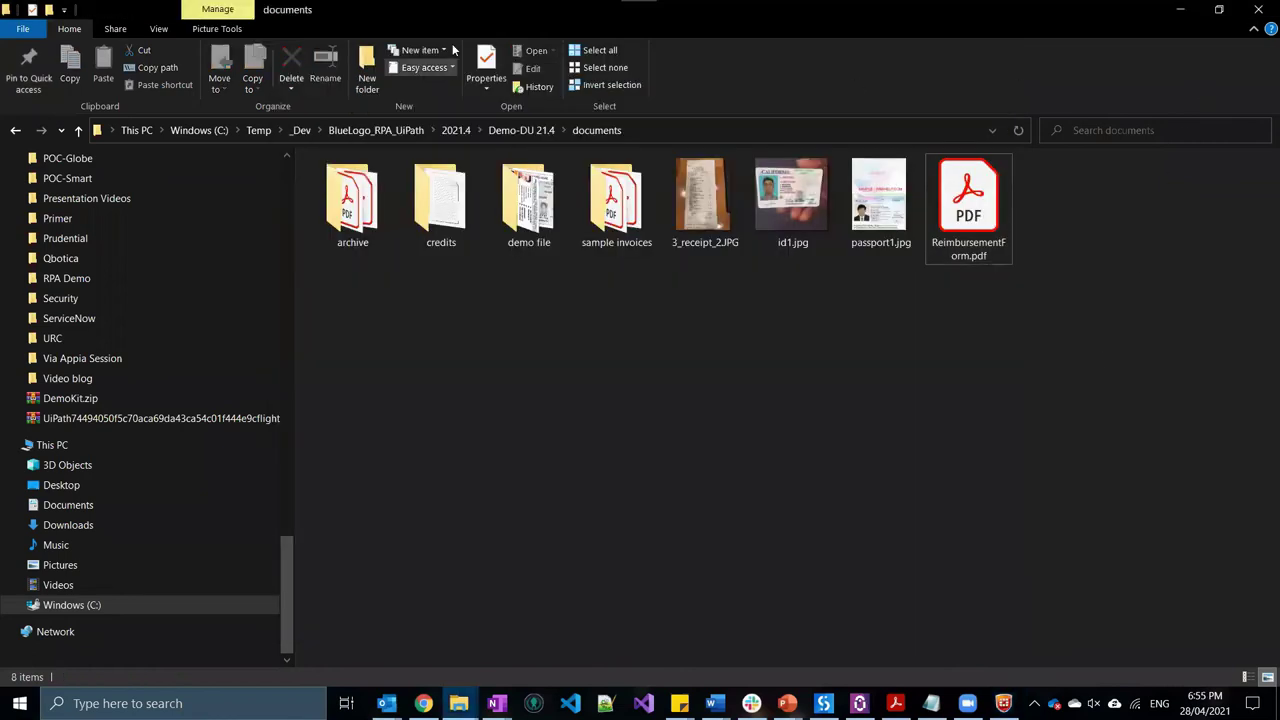
Move the File Explorer window out of the way and run the Main workflow in debug mode in UiPath Studio
left_click_drag(960, 9, 873, 187)
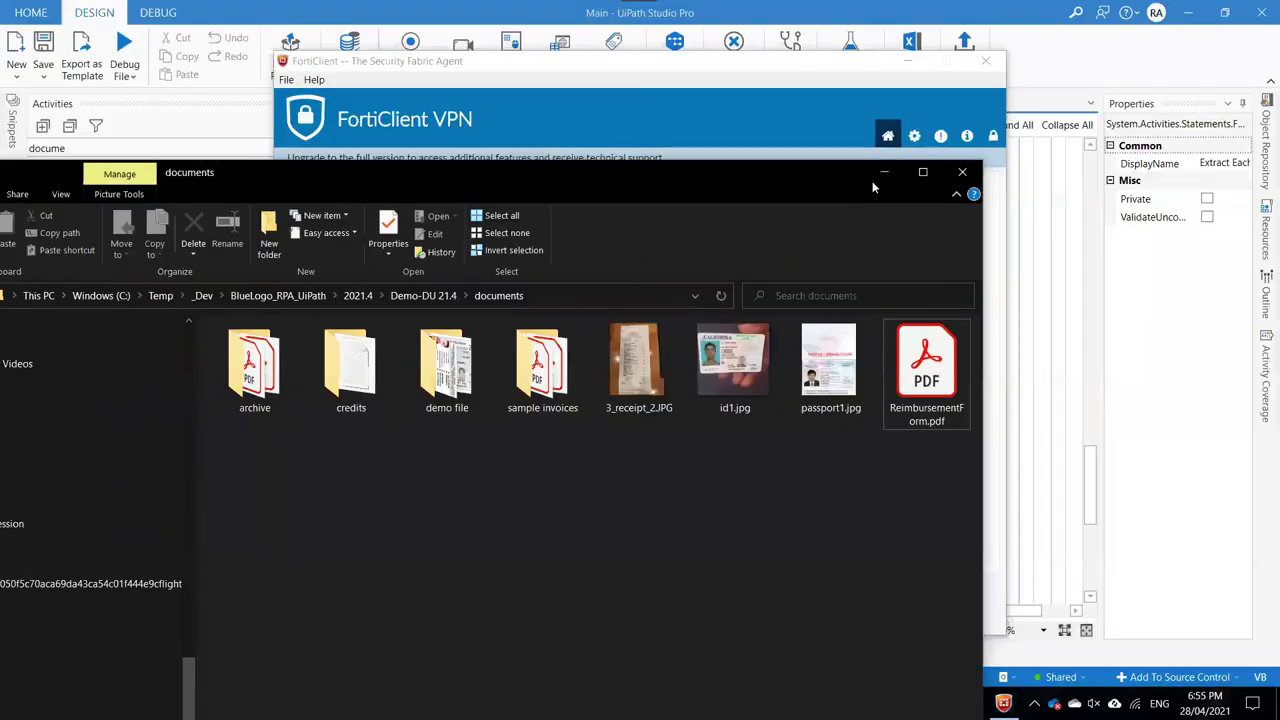
left_click(123, 57)
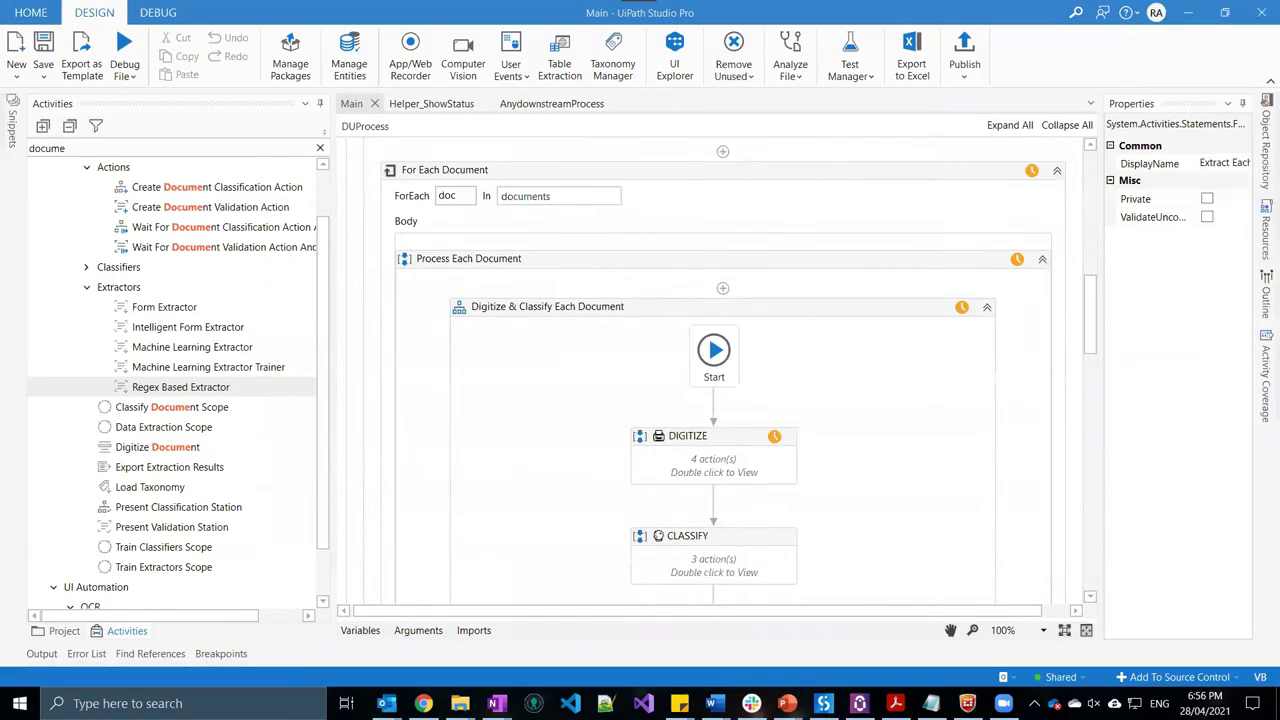
Examine the execution status of the workflow's activities from initialization and taxonomy loading through digitizing and classification
scroll(1028, 473, "up", 10)
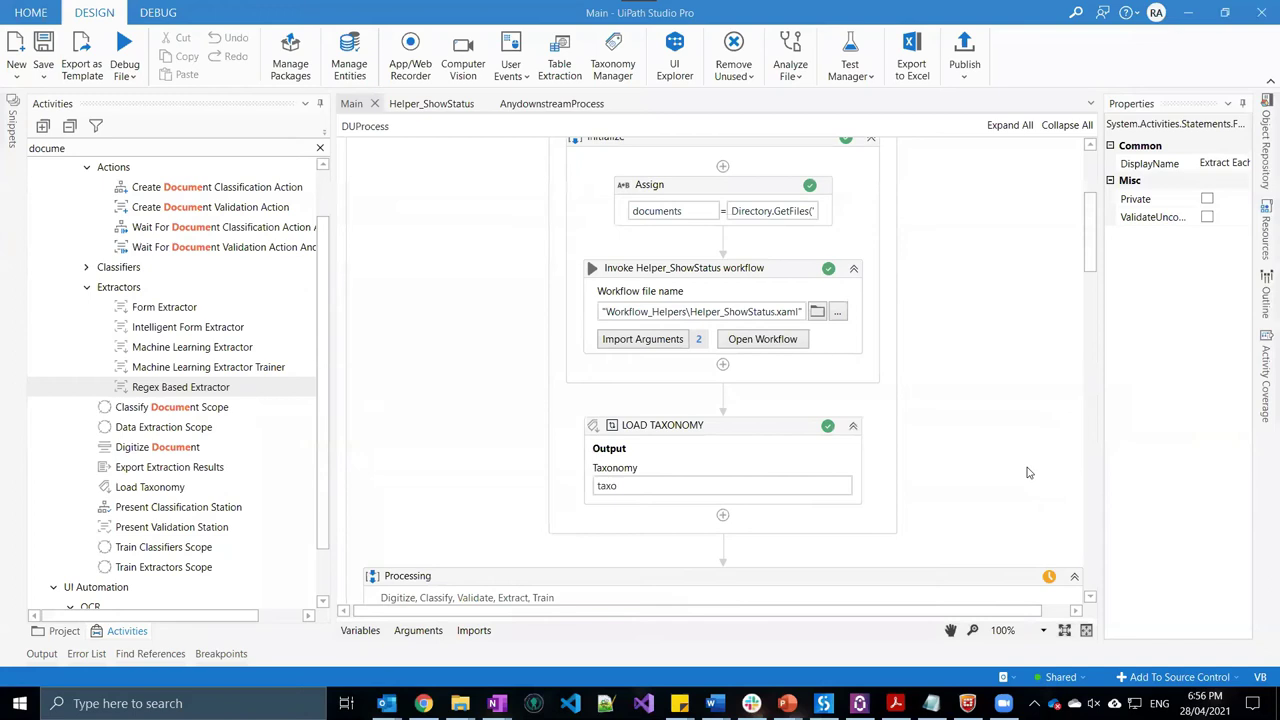
scroll(1028, 473, "up", 1)
scroll(1028, 473, "down", 2)
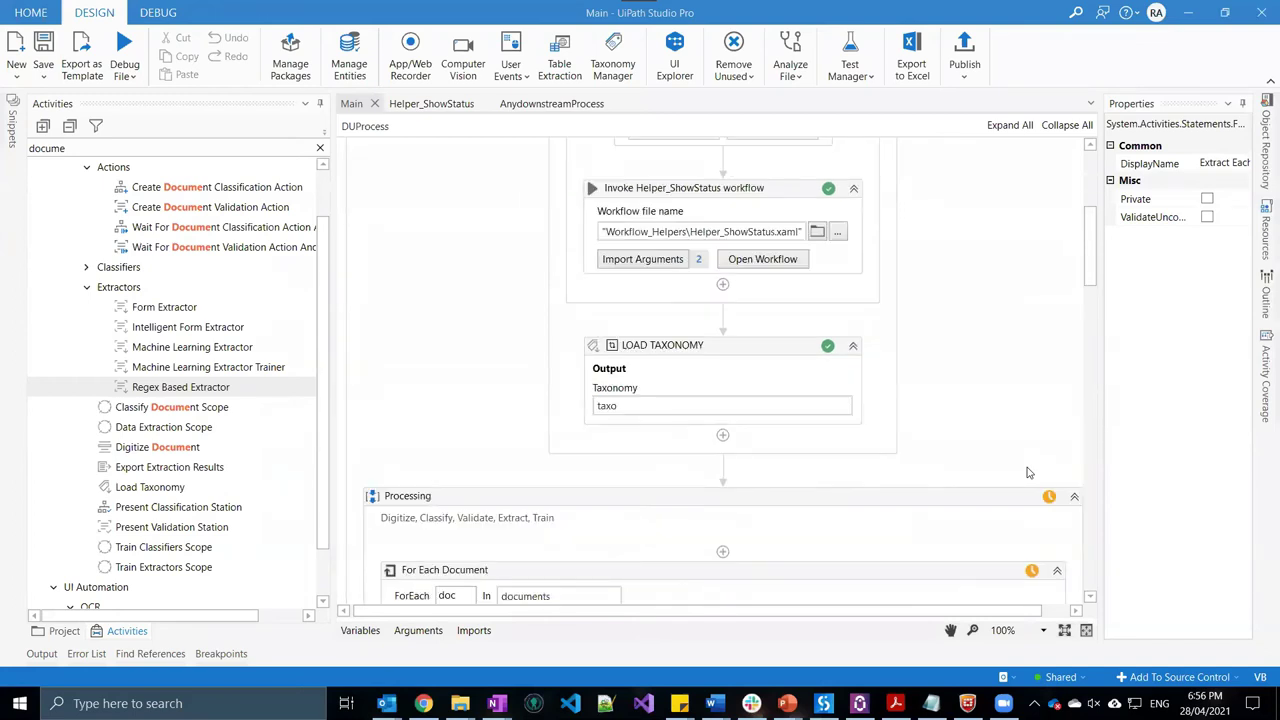
scroll(1028, 473, "down", 6)
scroll(1028, 473, "up", 2)
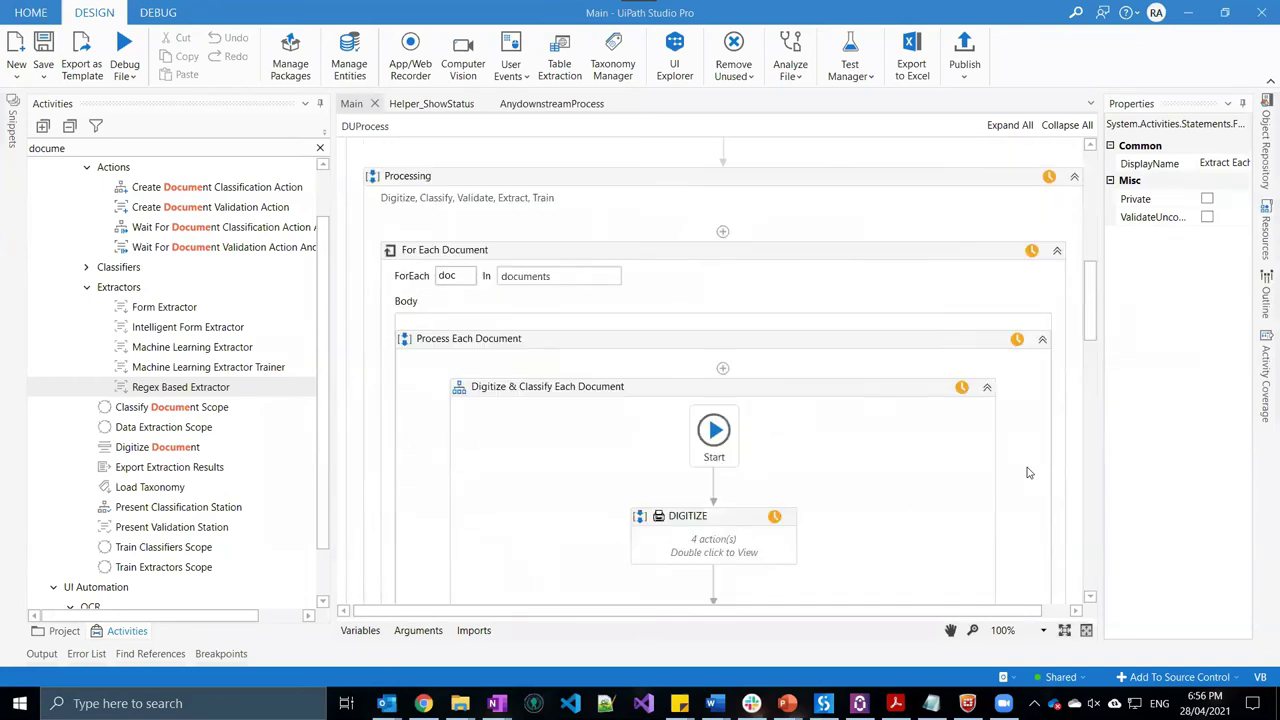
scroll(1028, 473, "down", 2)
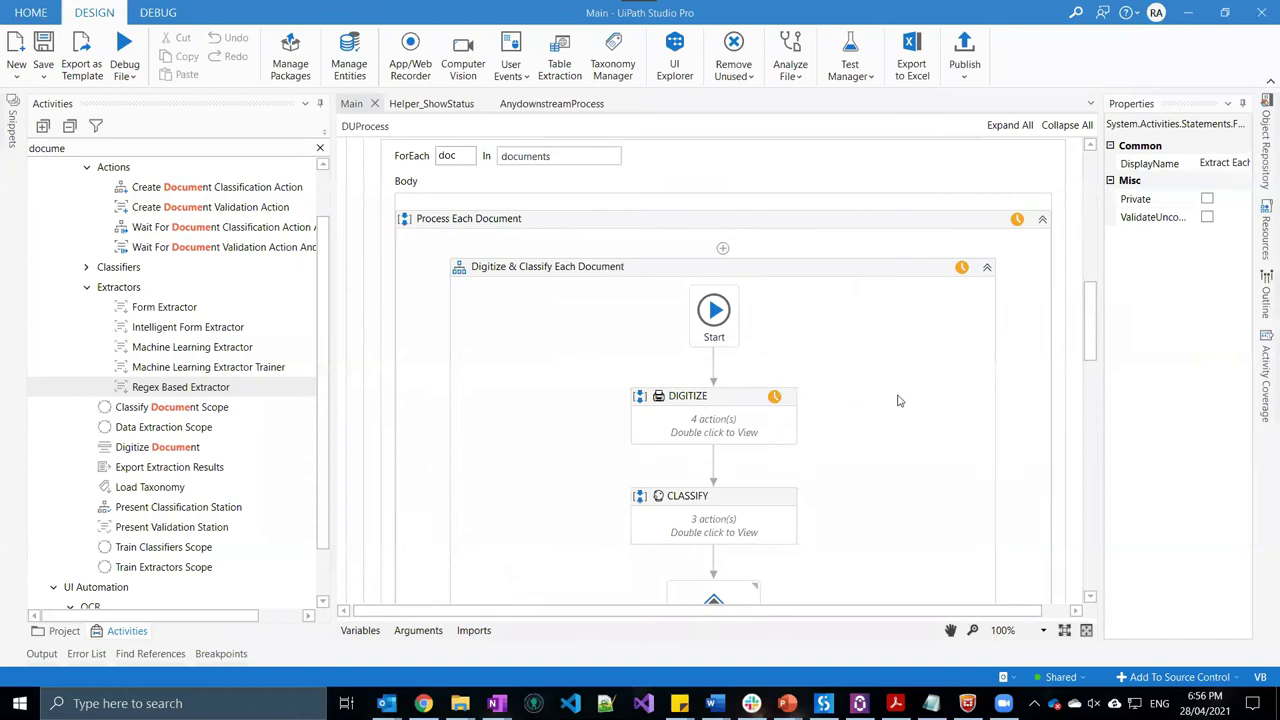
scroll(898, 400, "up", 2)
scroll(898, 400, "up", 7)
scroll(806, 499, "down", 1)
left_click(780, 470)
scroll(858, 491, "down", 6)
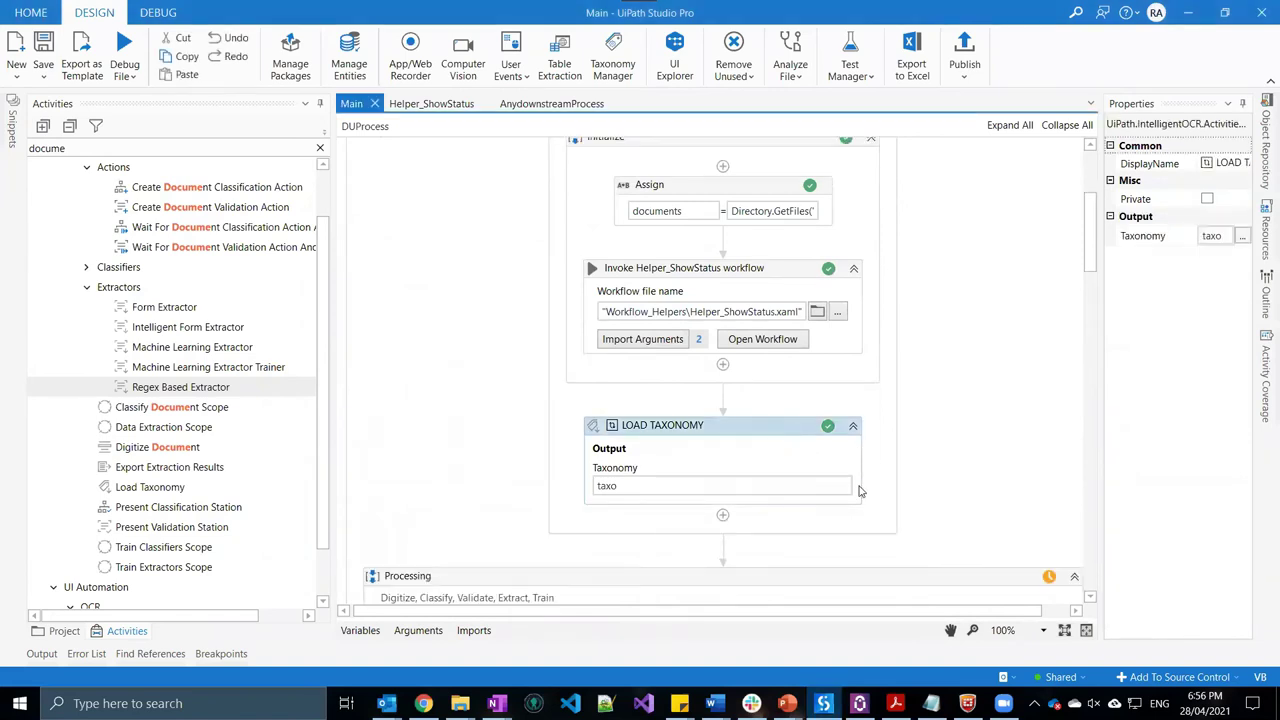
Examine the workflow stages from Load Taxonomy through Digitize, Classify and Train Classifiers to Extract in the Main workflow
scroll(858, 491, "down", 2)
left_click(751, 492)
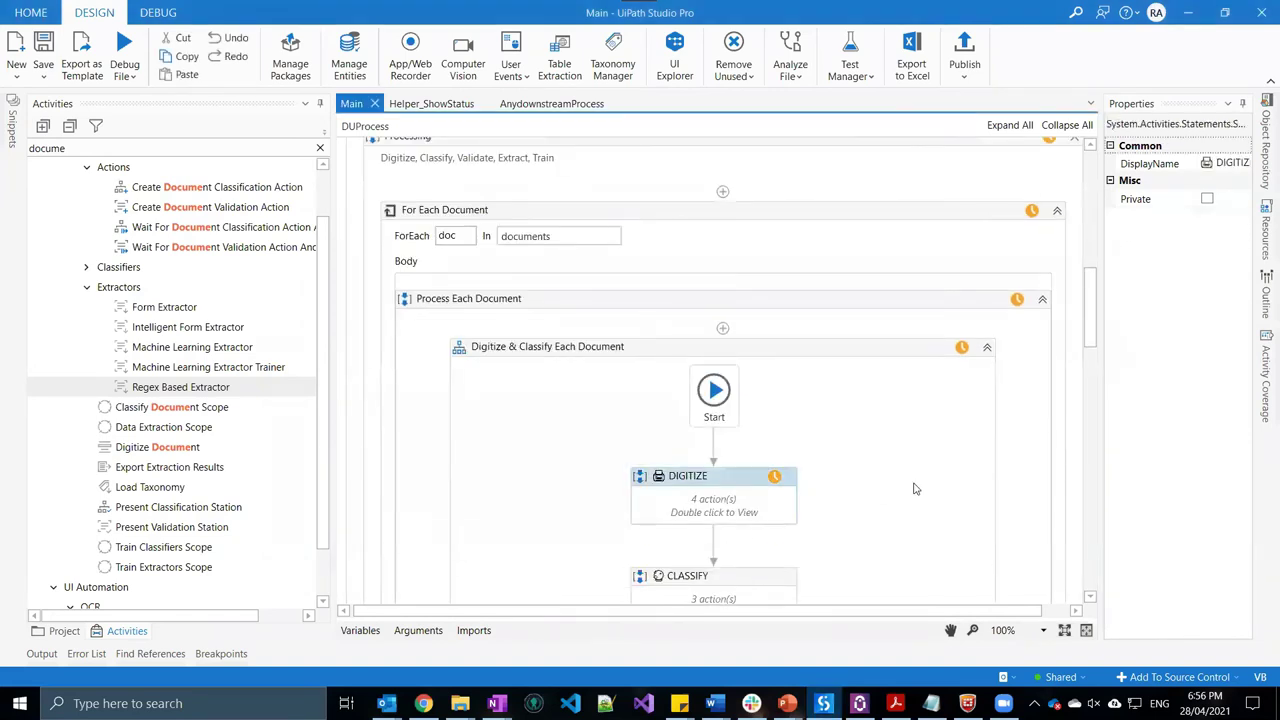
scroll(920, 487, "down", 2)
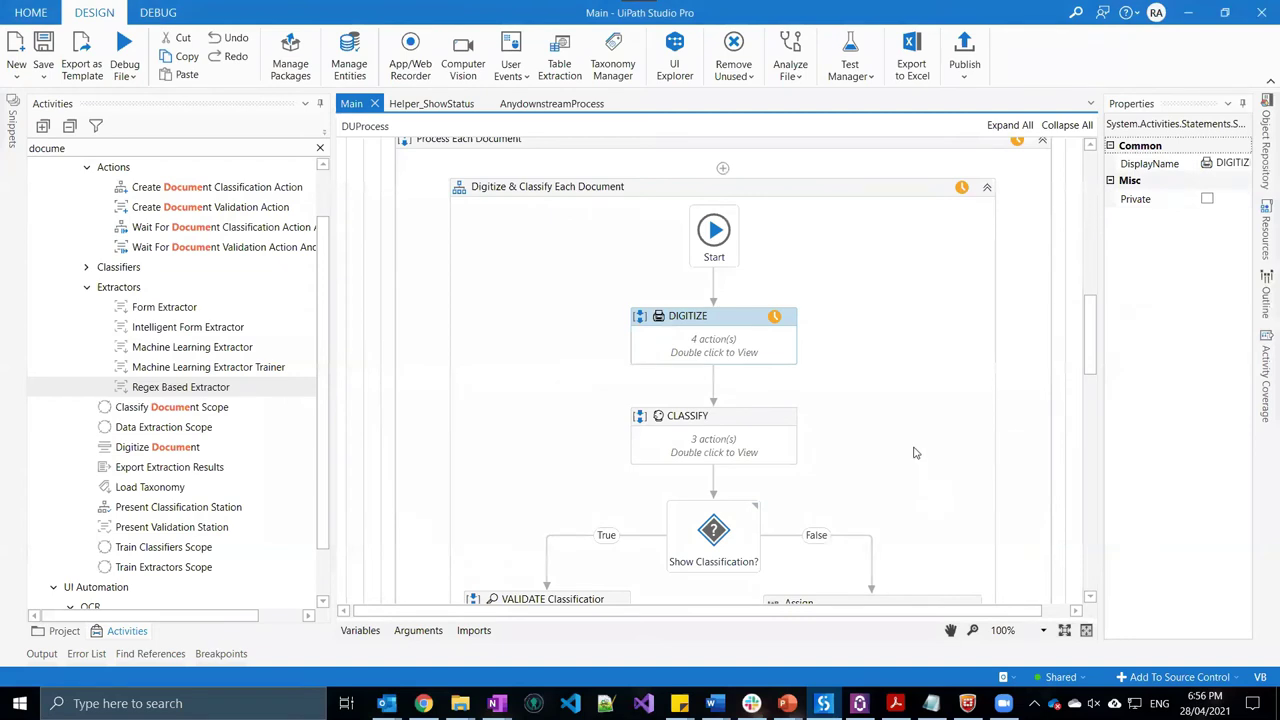
scroll(915, 455, "down", 2)
left_click(779, 273)
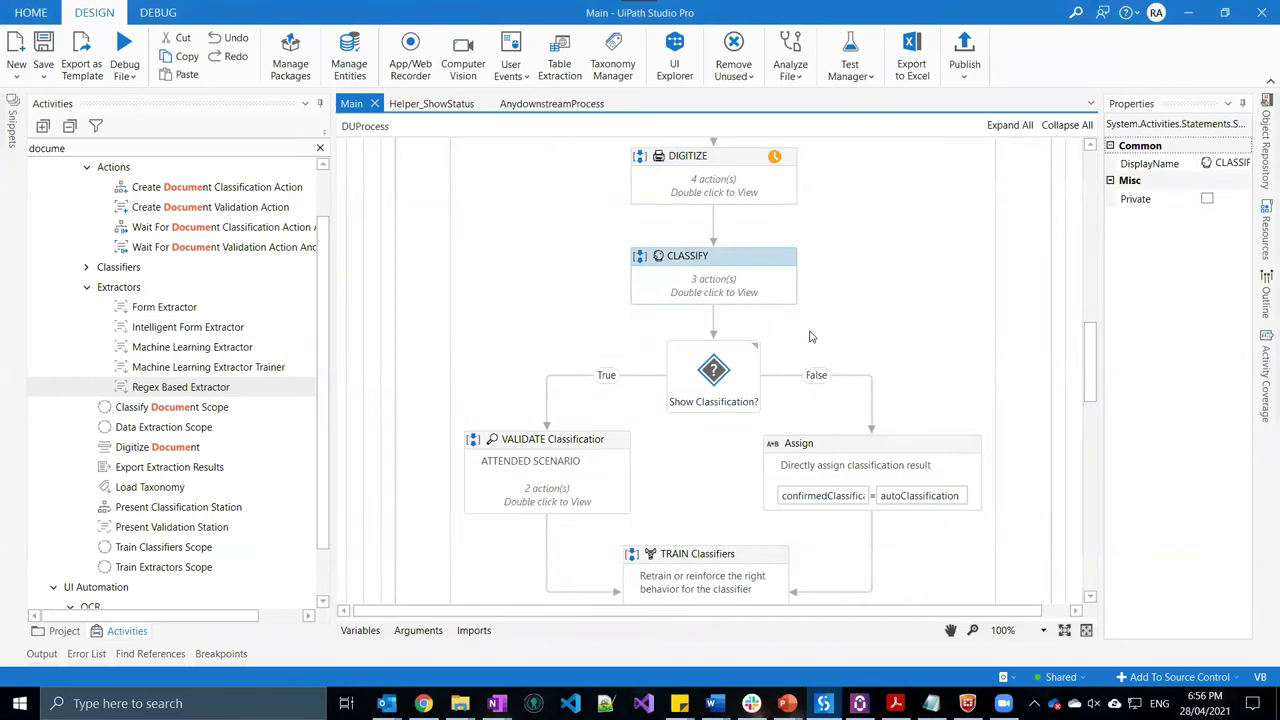
scroll(810, 337, "down", 6)
left_click(772, 445)
scroll(918, 450, "down", 2)
scroll(918, 450, "up", 3)
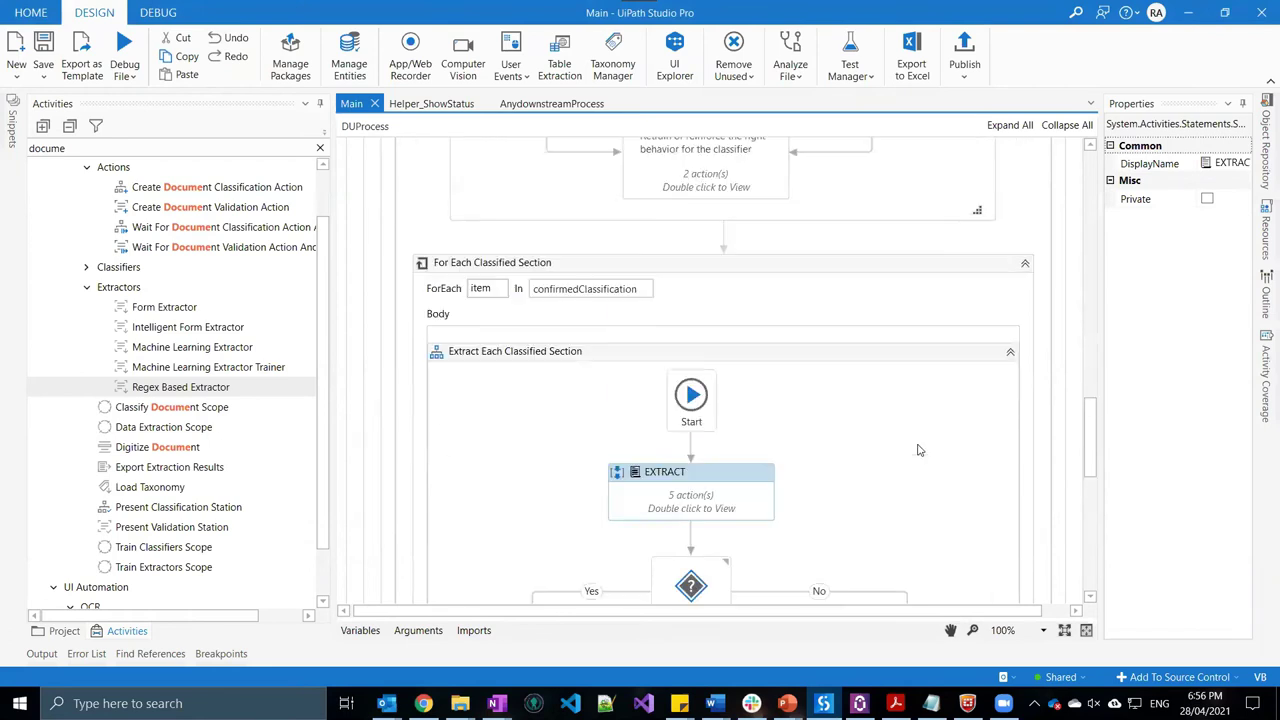
scroll(918, 450, "up", 6)
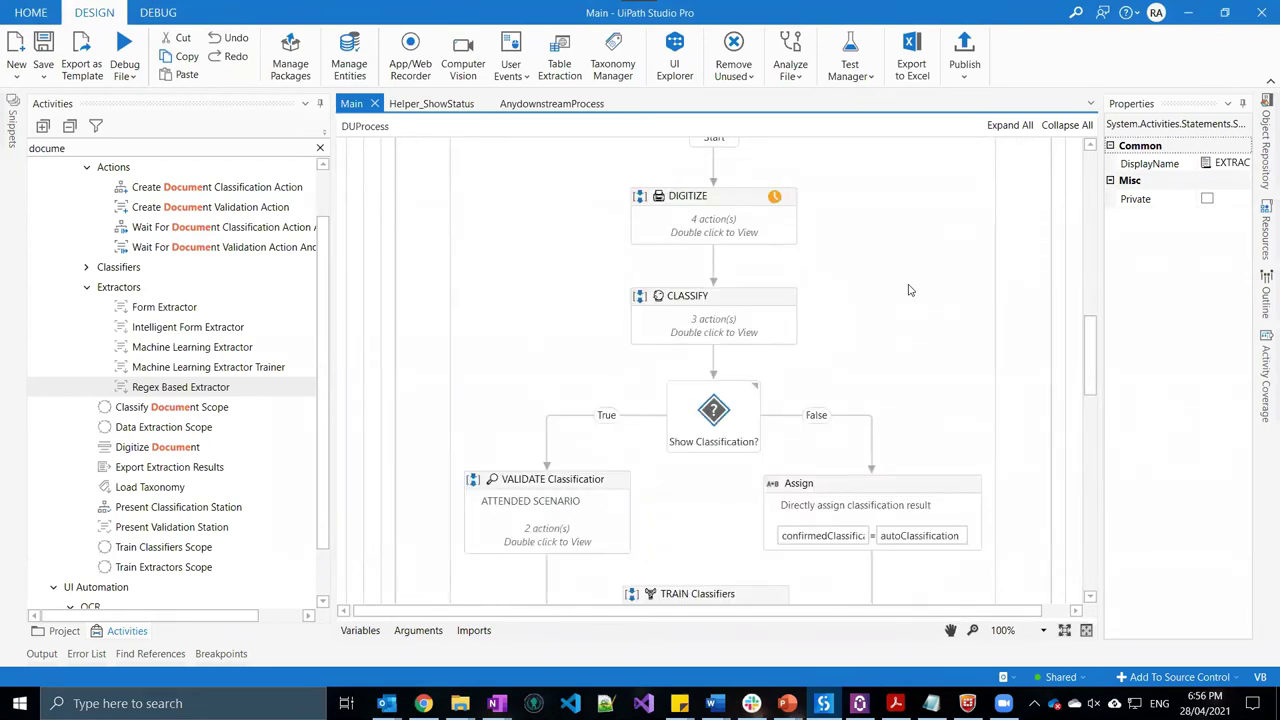
Run the Main workflow again in debug mode
left_click(128, 76)
left_click(133, 118)
left_click(126, 76)
left_click(143, 120)
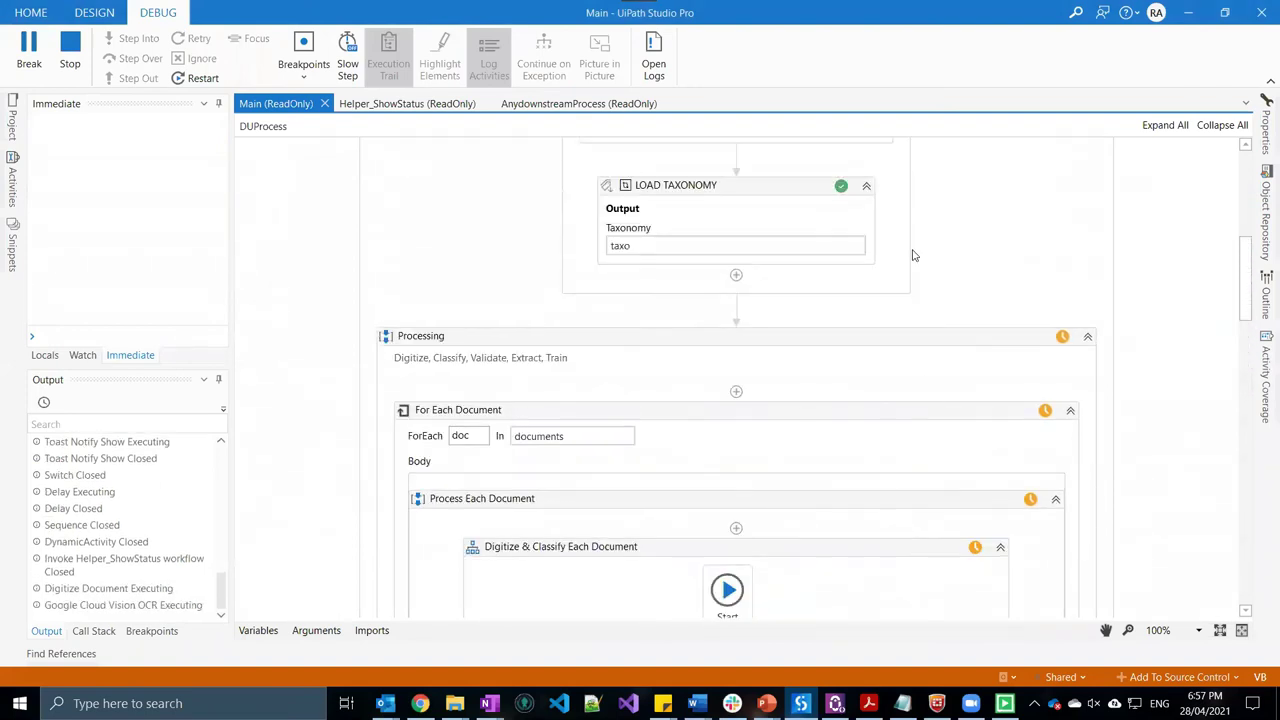
Switch to File Explorer, review id1.jpg, passport1.jpg and ReimbursementForm.pdf in the maximized documents folder, and return to UiPath Studio
scroll(900, 378, "down", 2)
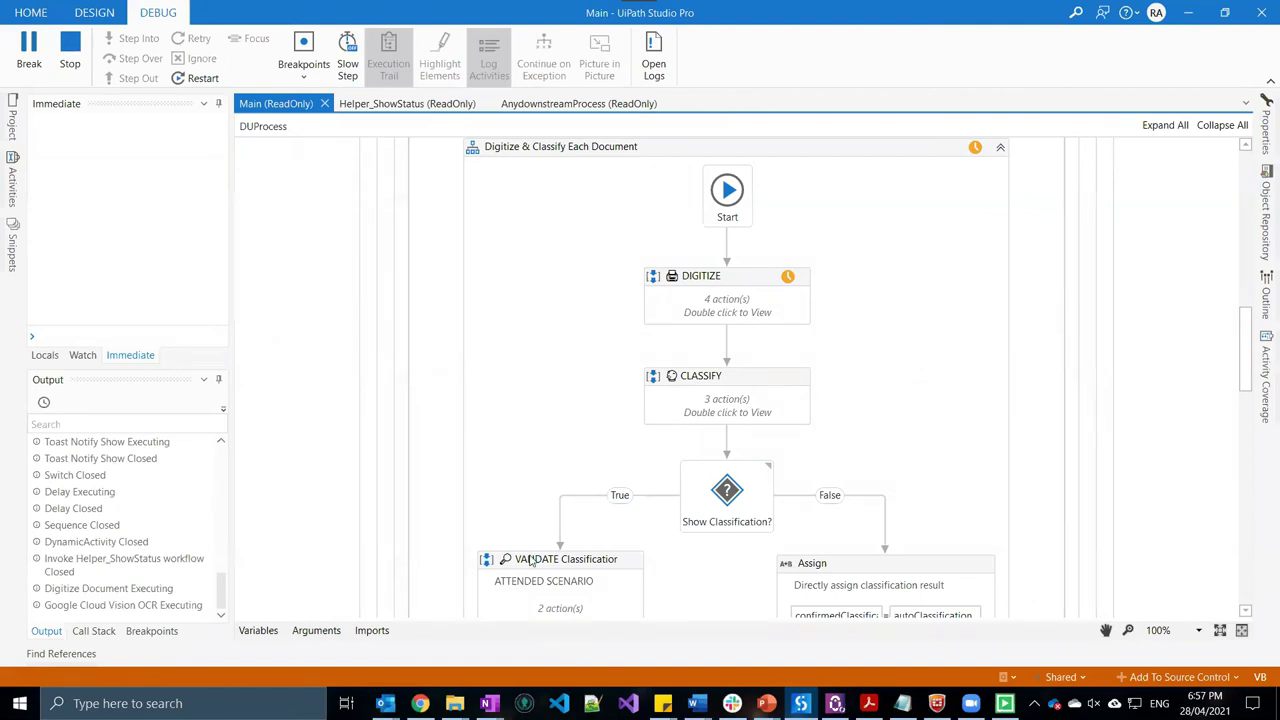
mouse_move(453, 703)
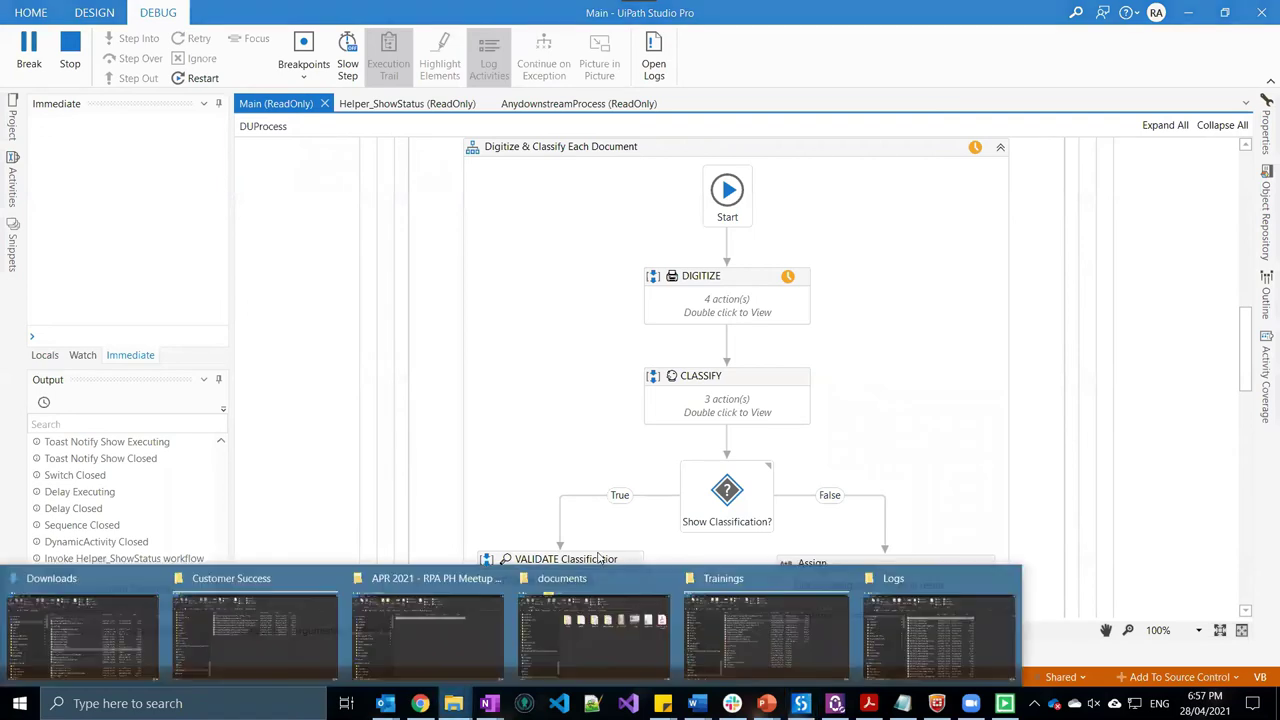
left_click(593, 630)
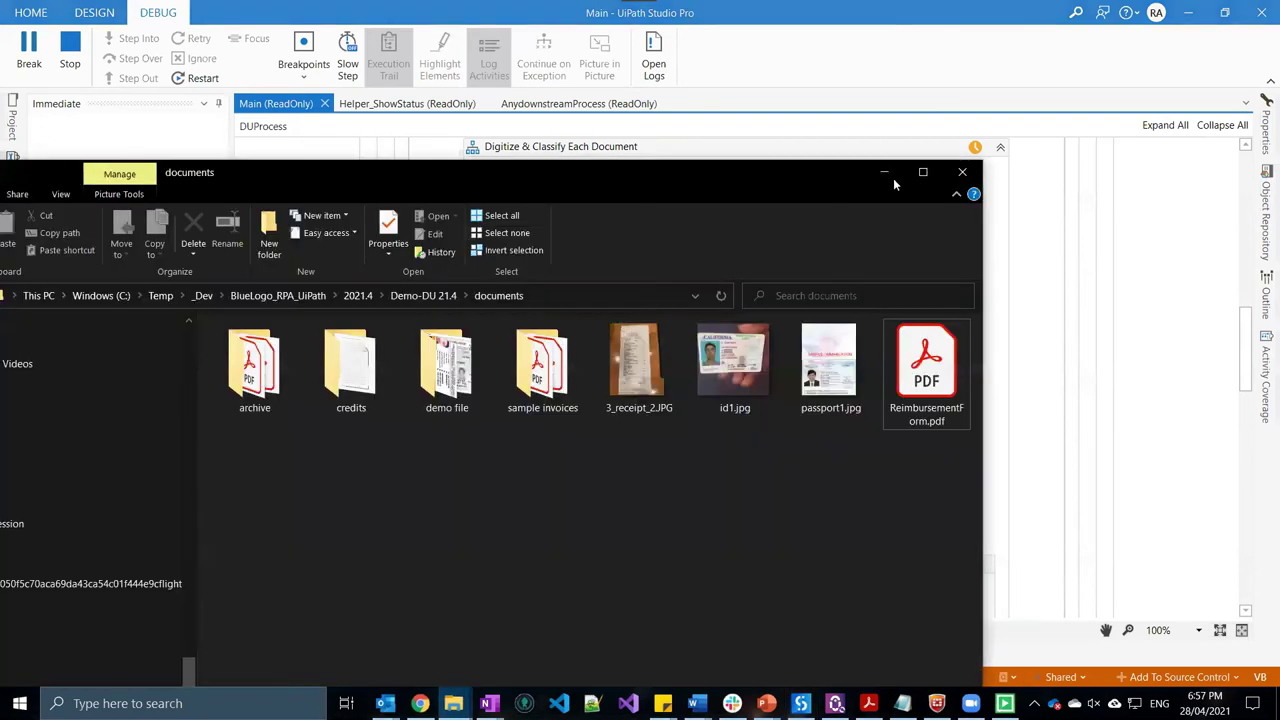
key("super+Up")
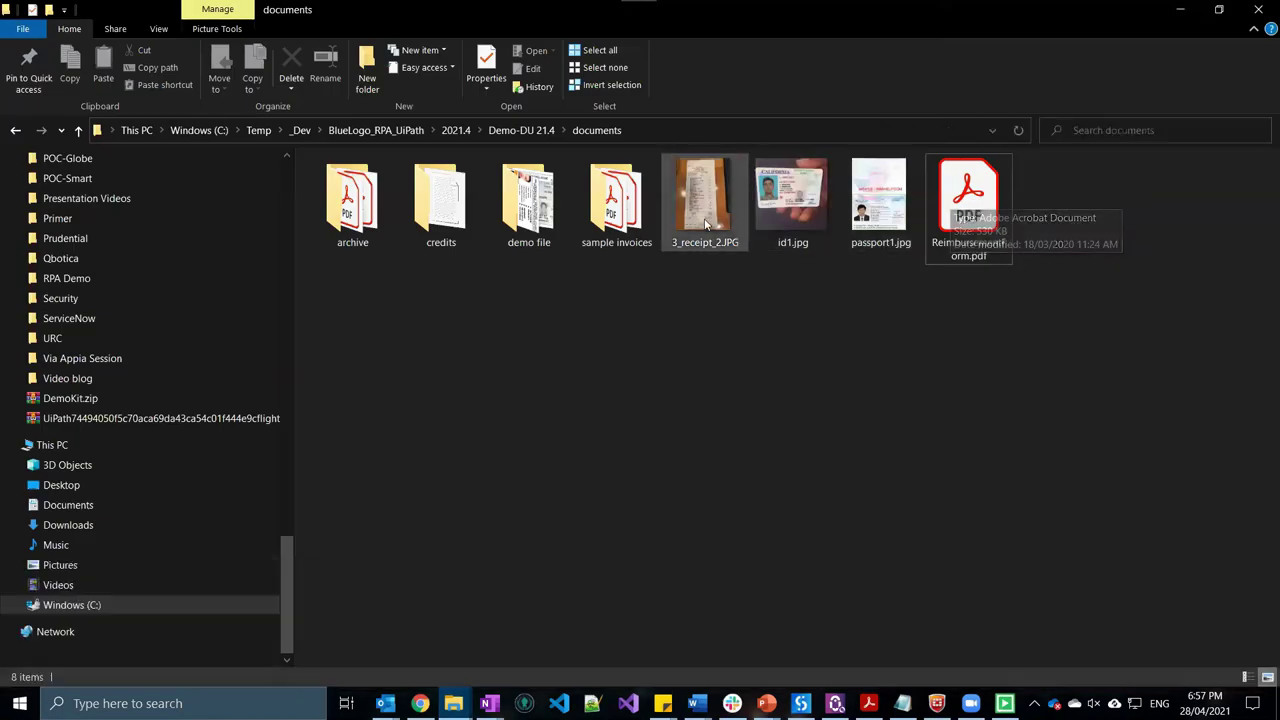
left_click(773, 227)
left_click(868, 222)
left_click(968, 205)
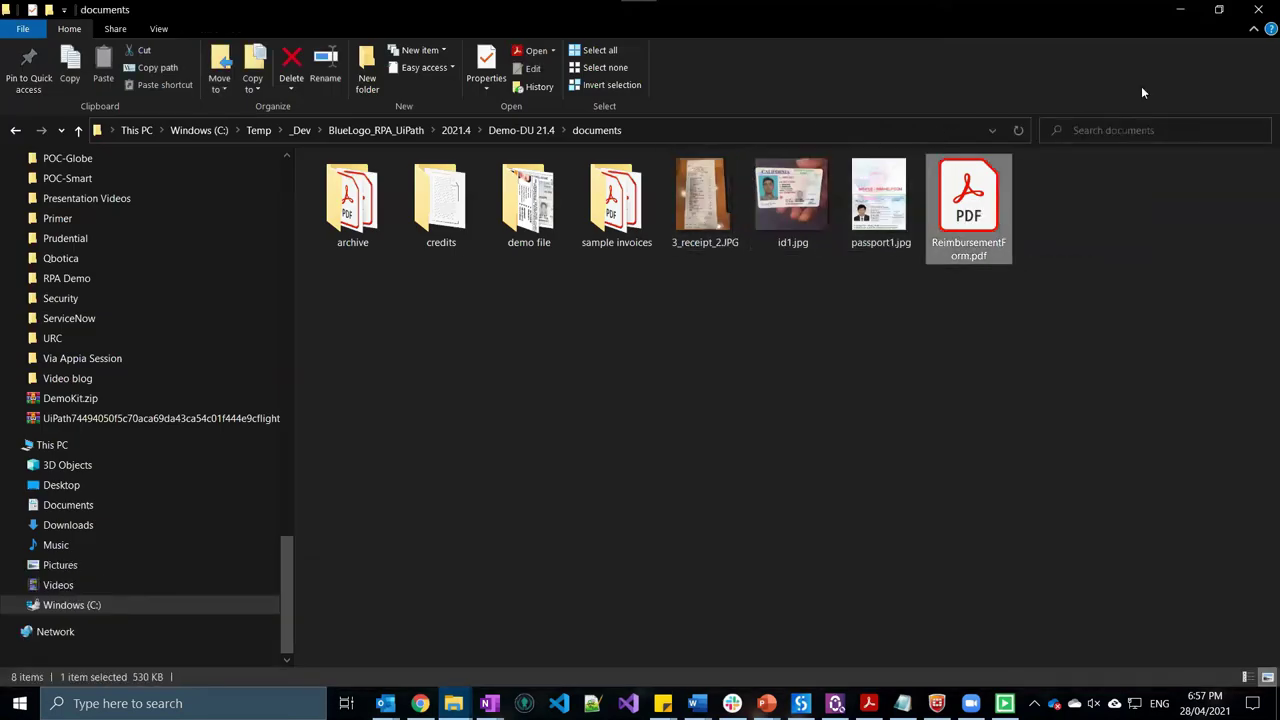
key("alt+Tab")
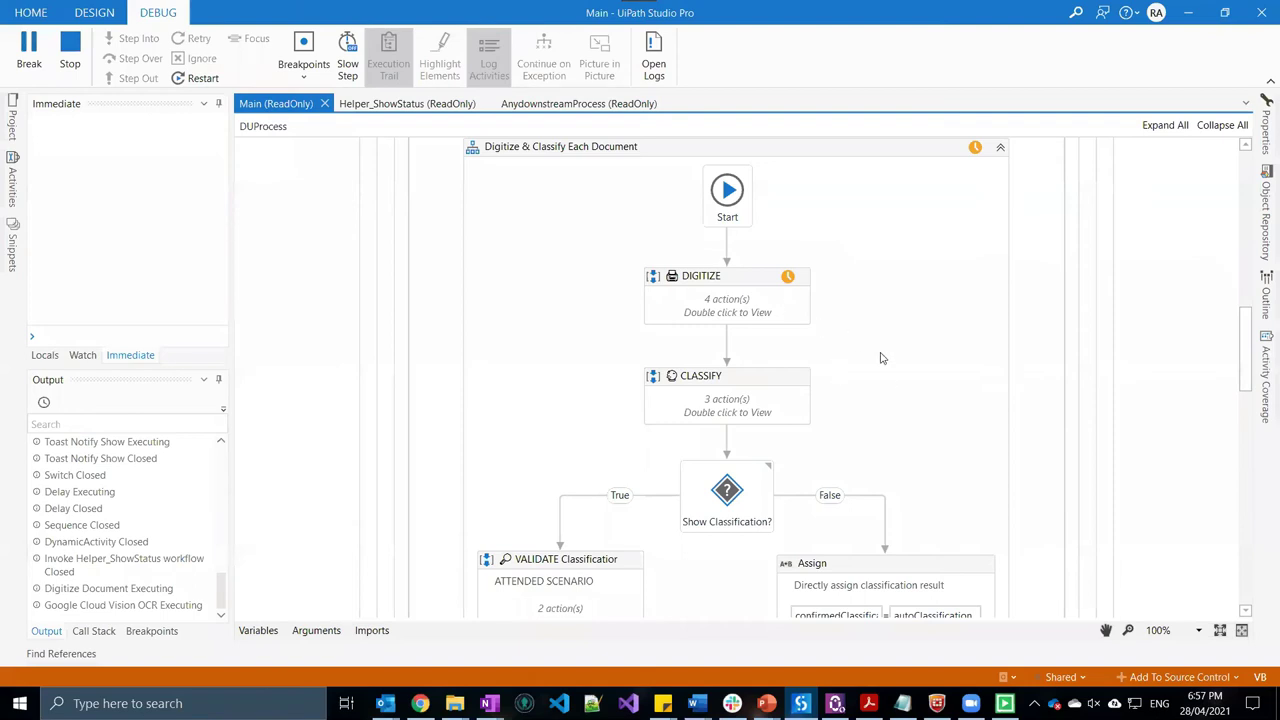
Examine the Digitize & Classify Each Document flowchart, including its classification validation branches and classifier training, while the run continues
scroll(966, 406, "up", 3)
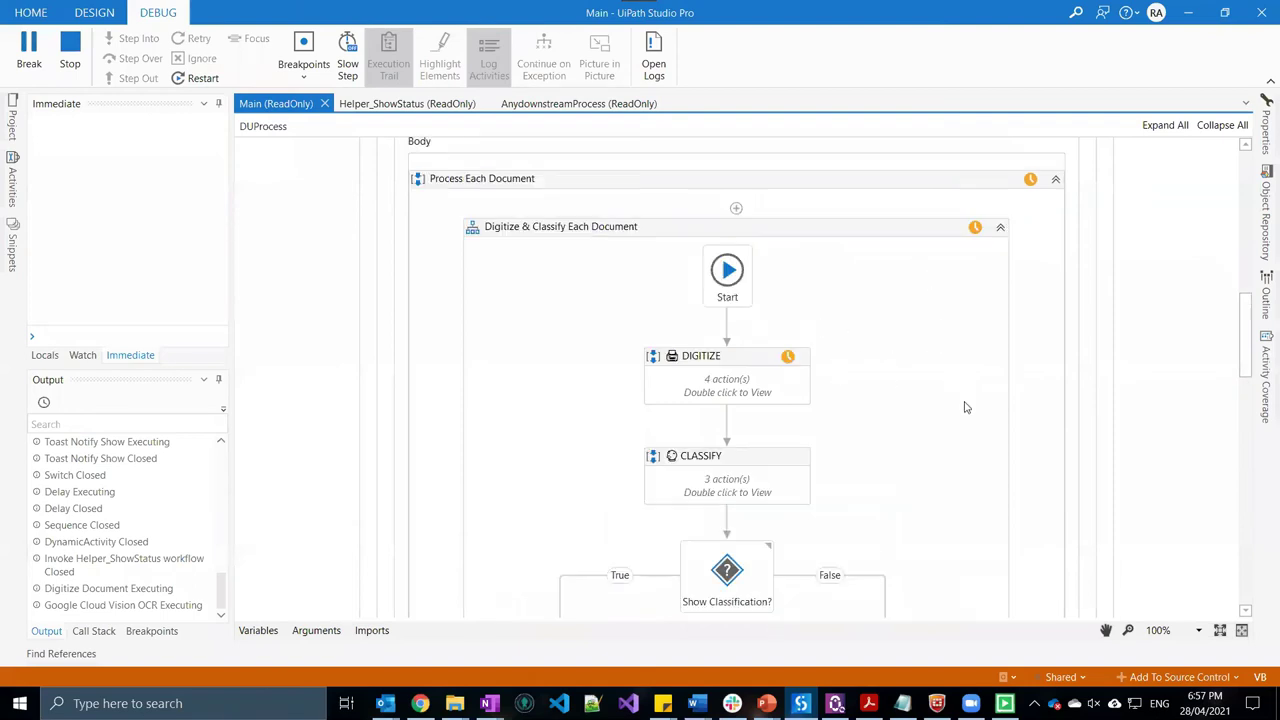
scroll(966, 406, "down", 2)
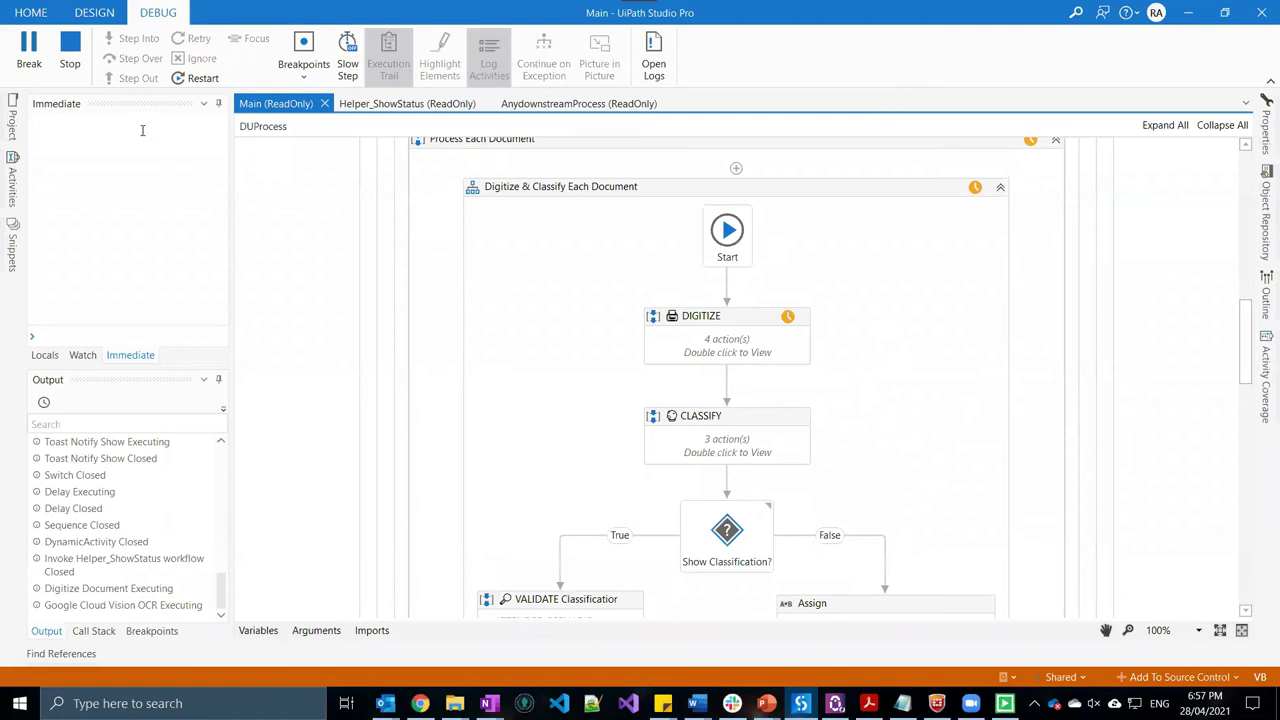
scroll(1000, 344, "down", 2)
scroll(1000, 344, "up", 2)
scroll(1000, 344, "up", 2)
scroll(1000, 344, "down", 2)
scroll(966, 374, "down", 2)
scroll(966, 374, "down", 2)
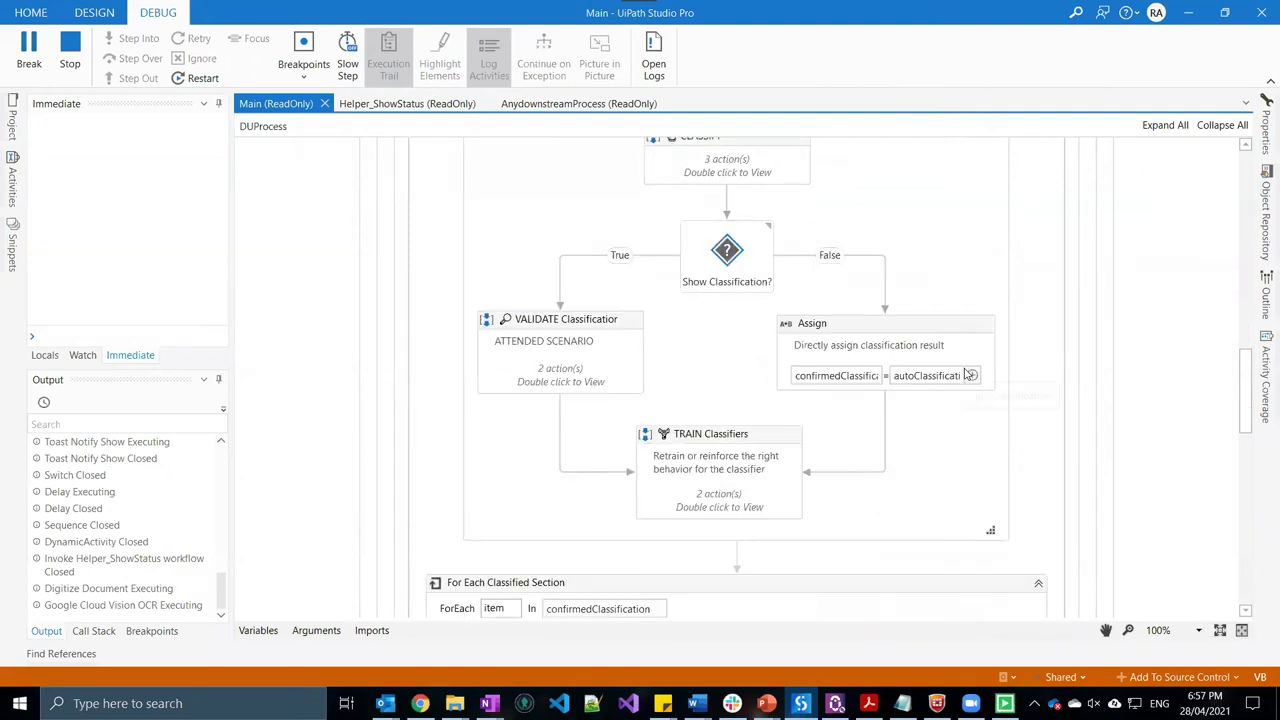
scroll(966, 374, "up", 3)
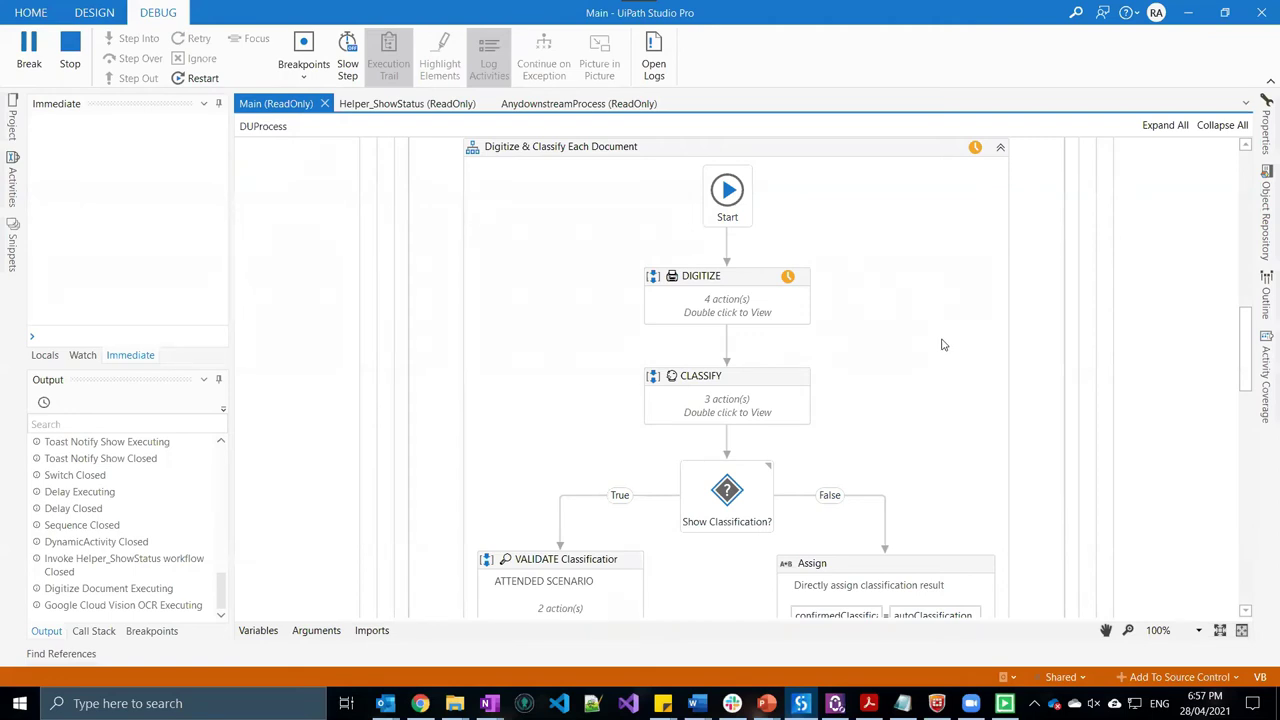
scroll(941, 345, "up", 2)
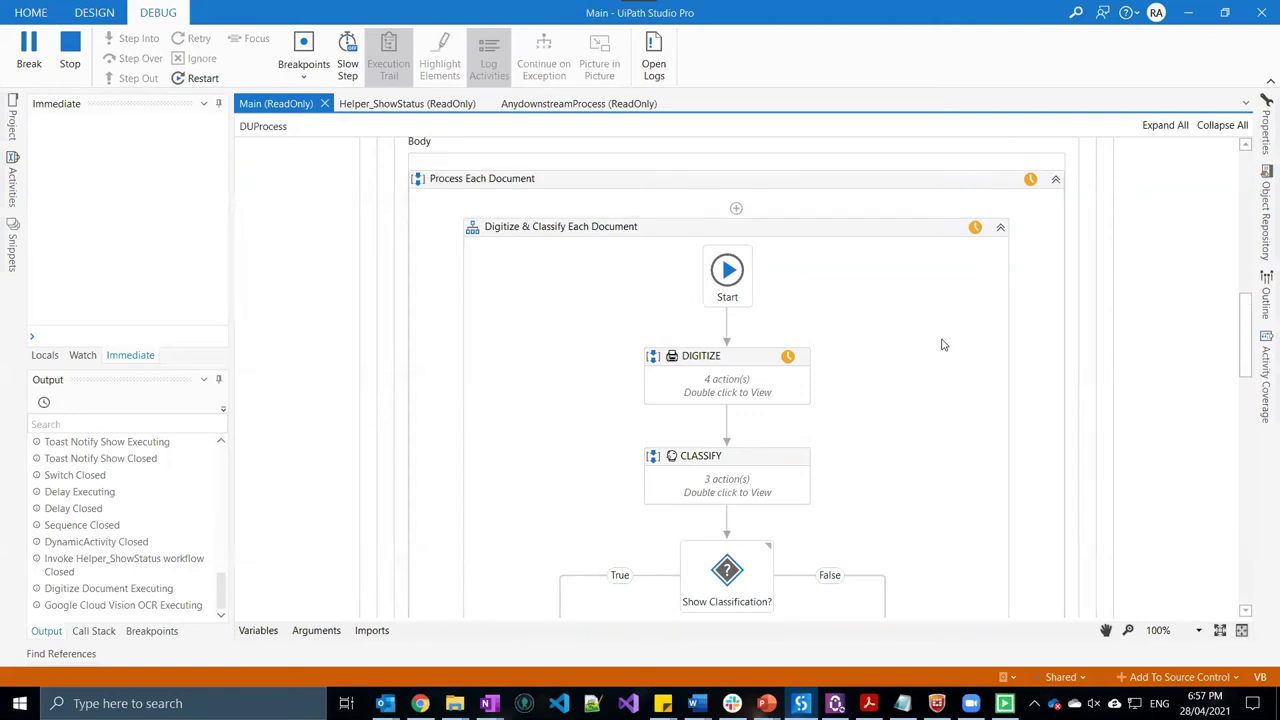
scroll(941, 345, "up", 1)
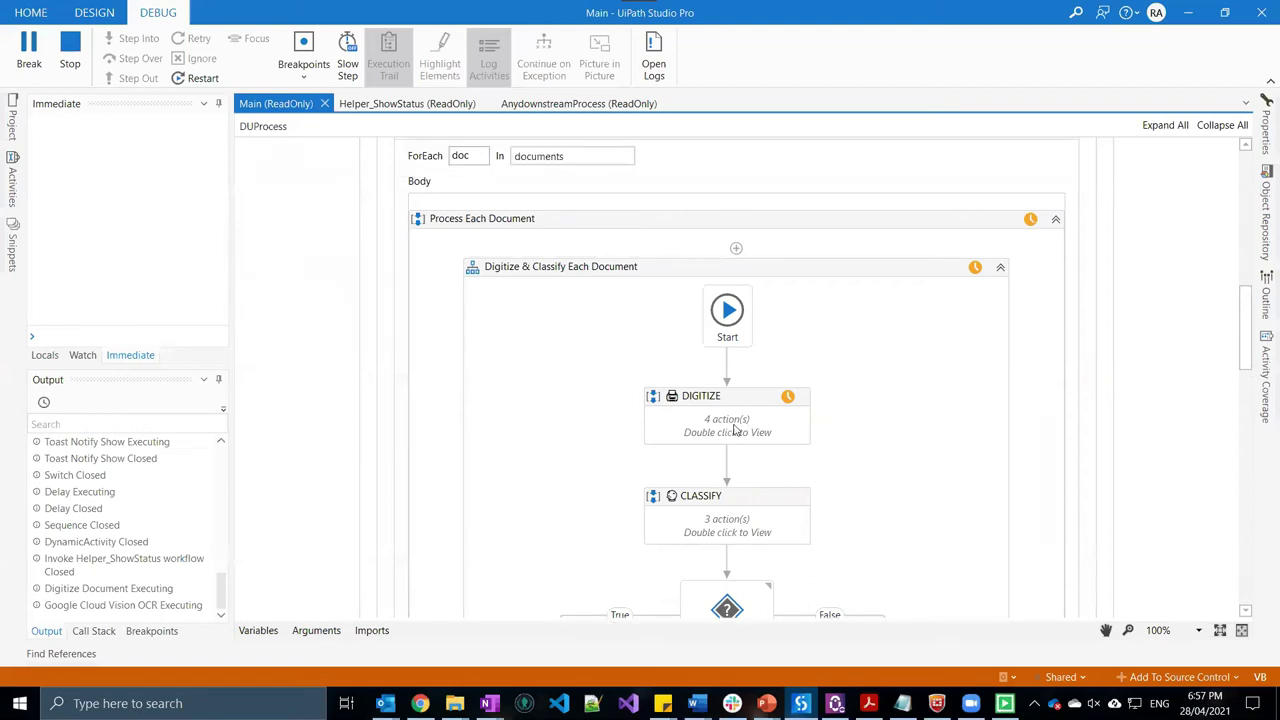
Switch to the documents folder in File Explorer, highlight 3_receipt_2.JPG as the file in process, and return to UiPath Studio
mouse_move(453, 703)
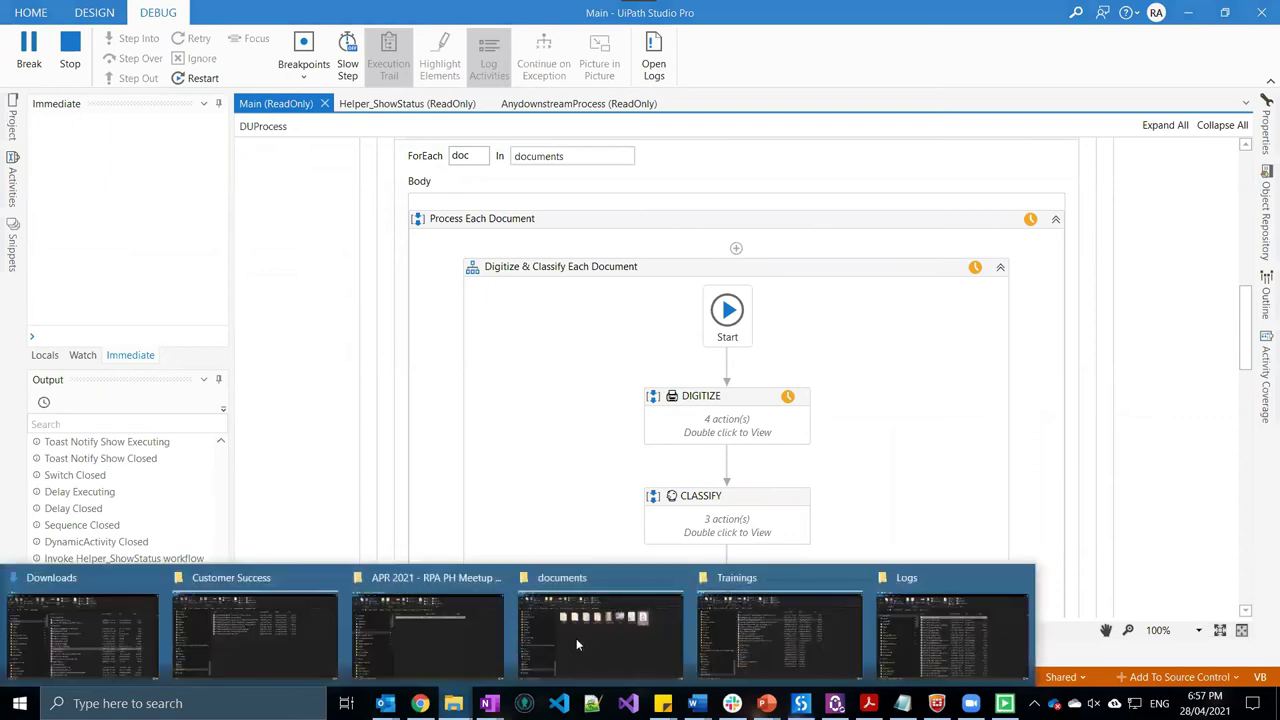
left_click(590, 630)
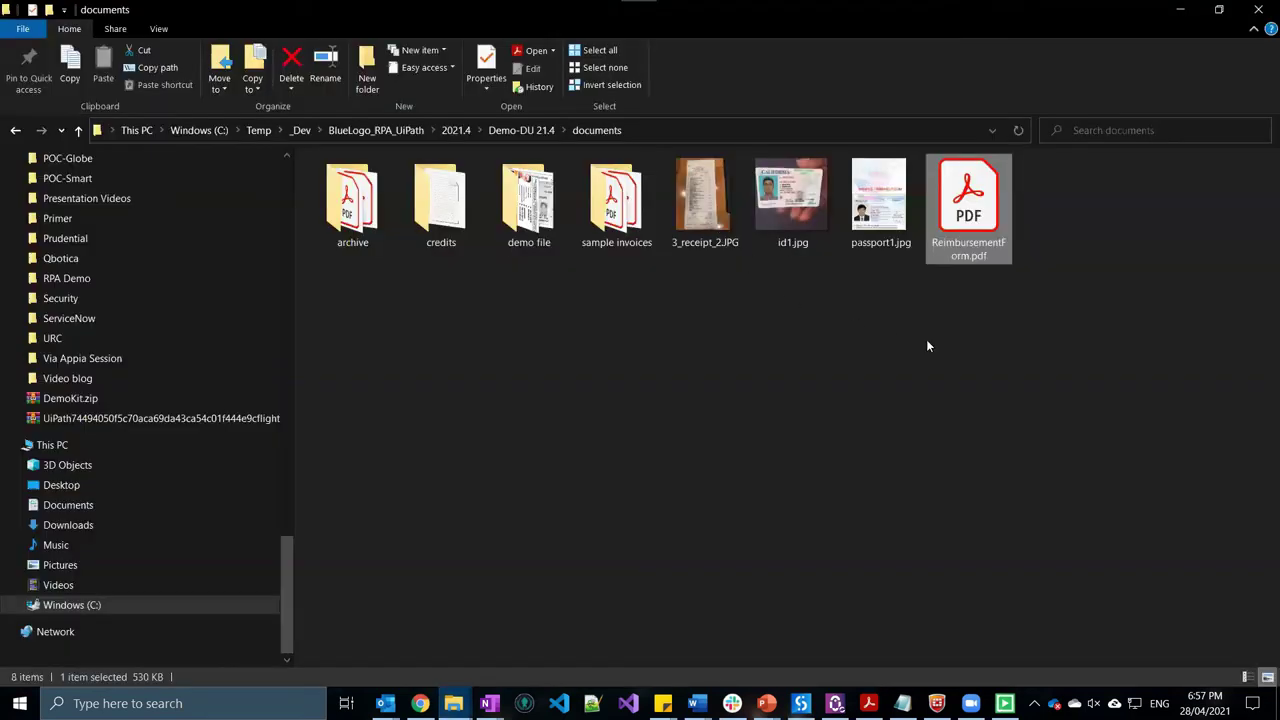
key("Left")
key("Left")
key("Left")
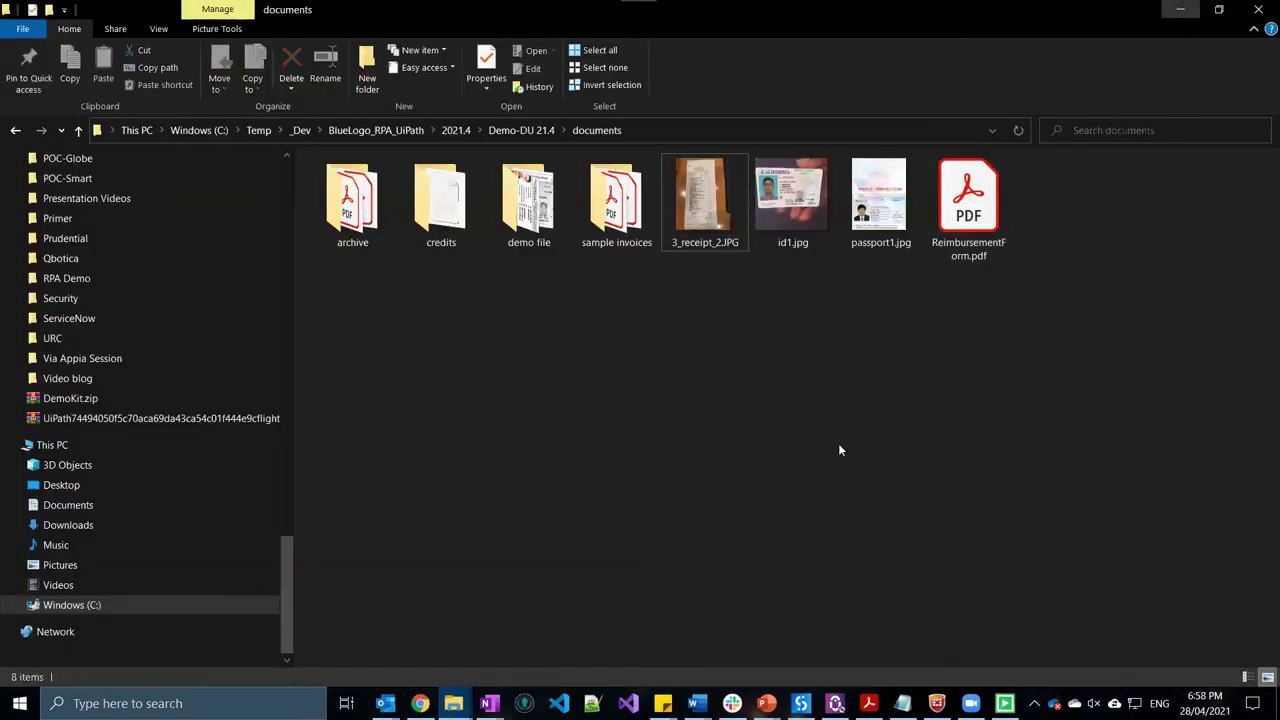
key("alt+Tab")
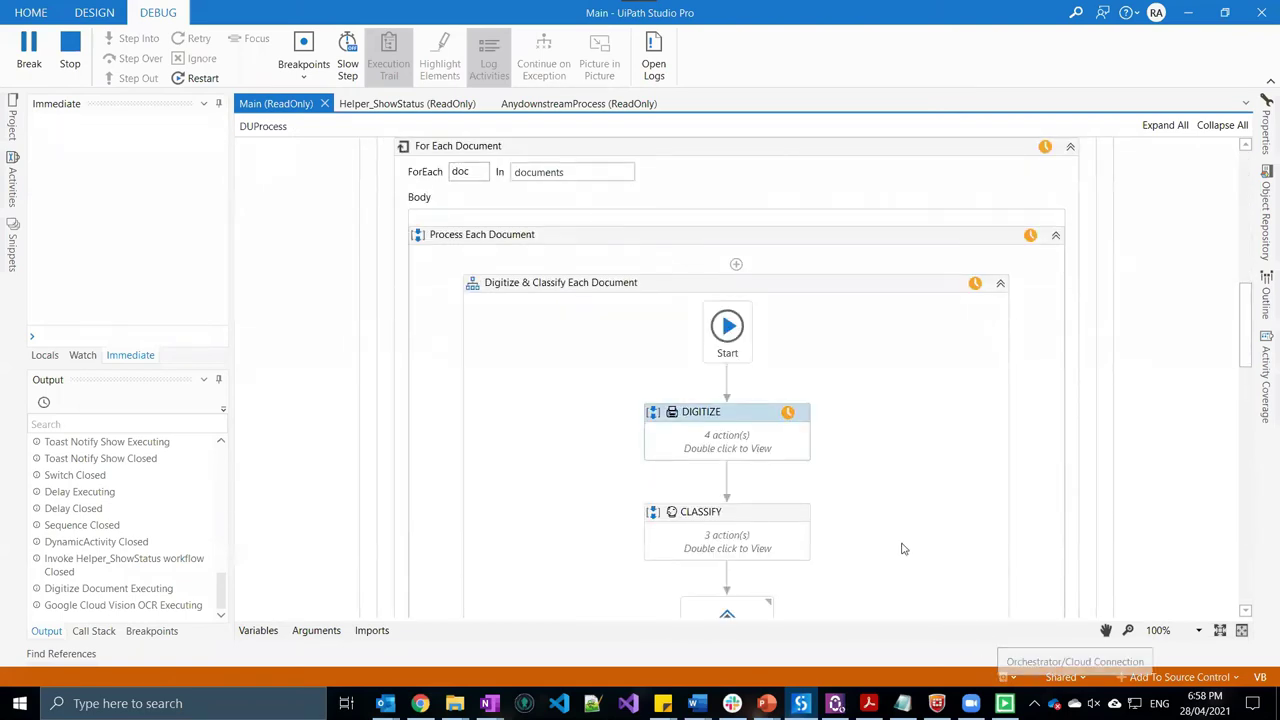
Follow the execution status of the Digitize and Classify stages in the running workflow until the Classification Station prompt opens
scroll(900, 543, "down", 2)
scroll(900, 543, "down", 2)
scroll(884, 455, "up", 8)
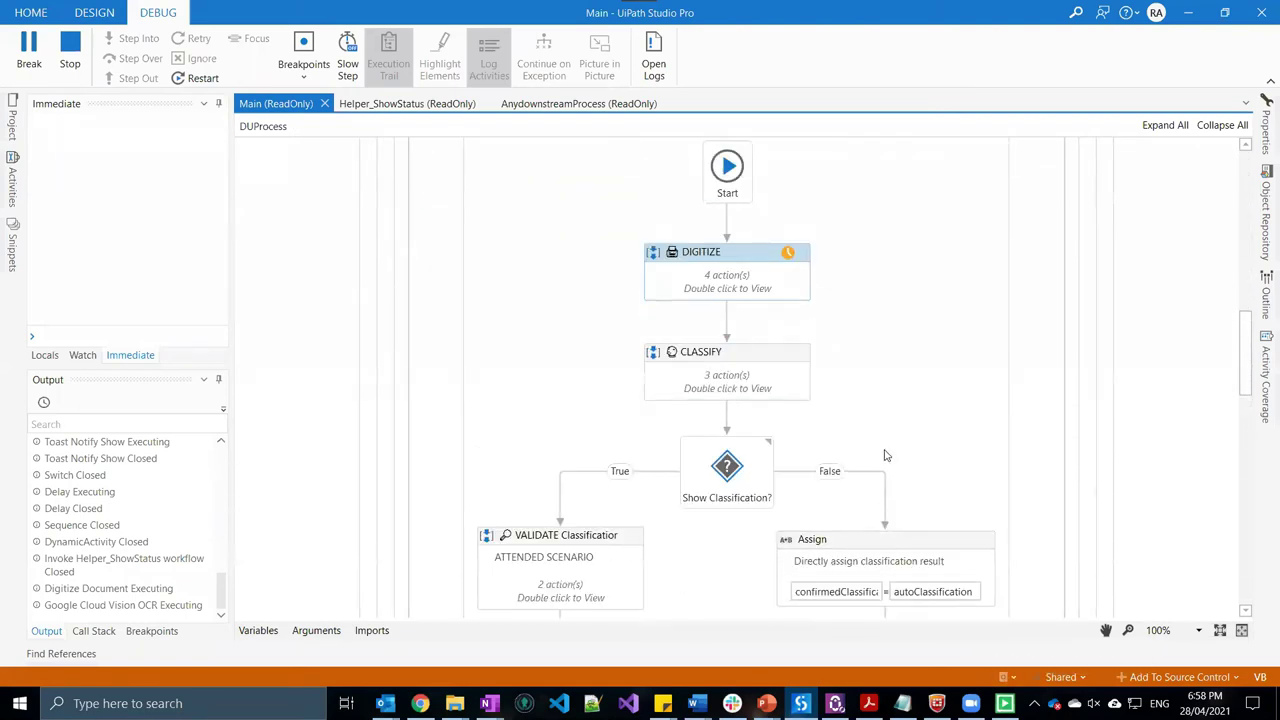
scroll(884, 455, "down", 2)
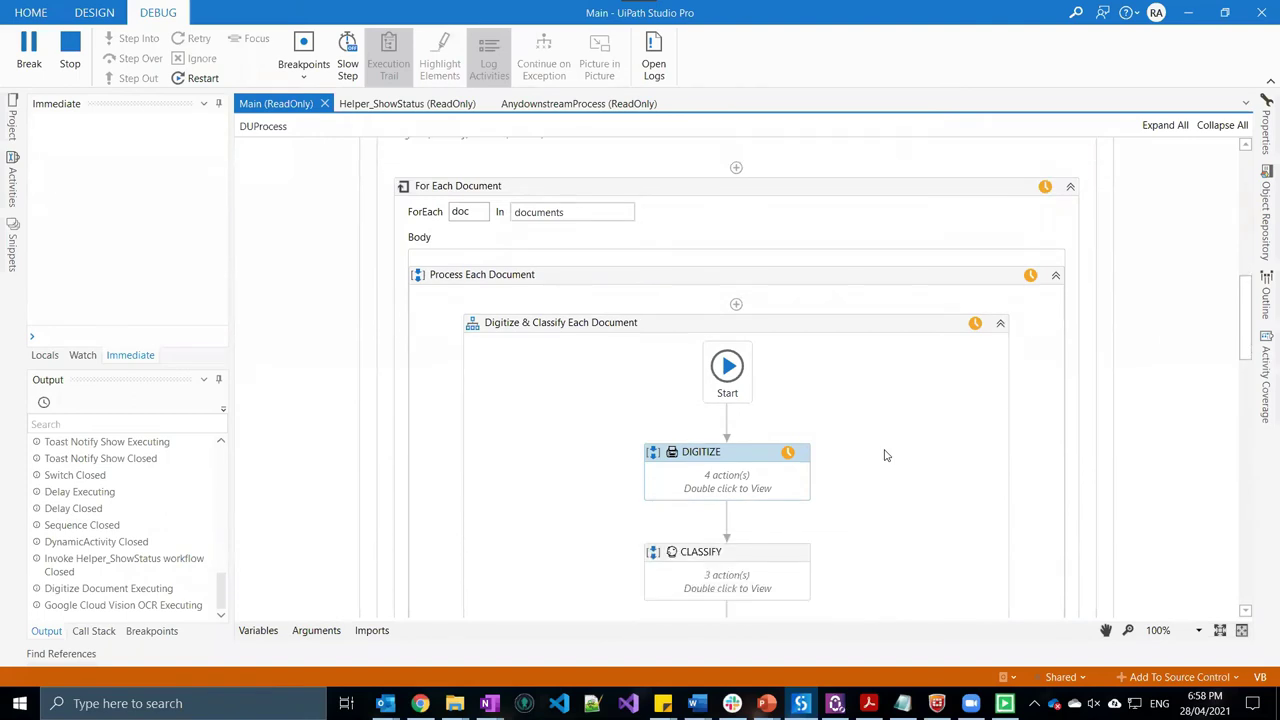
scroll(884, 455, "down", 3)
scroll(884, 455, "down", 3)
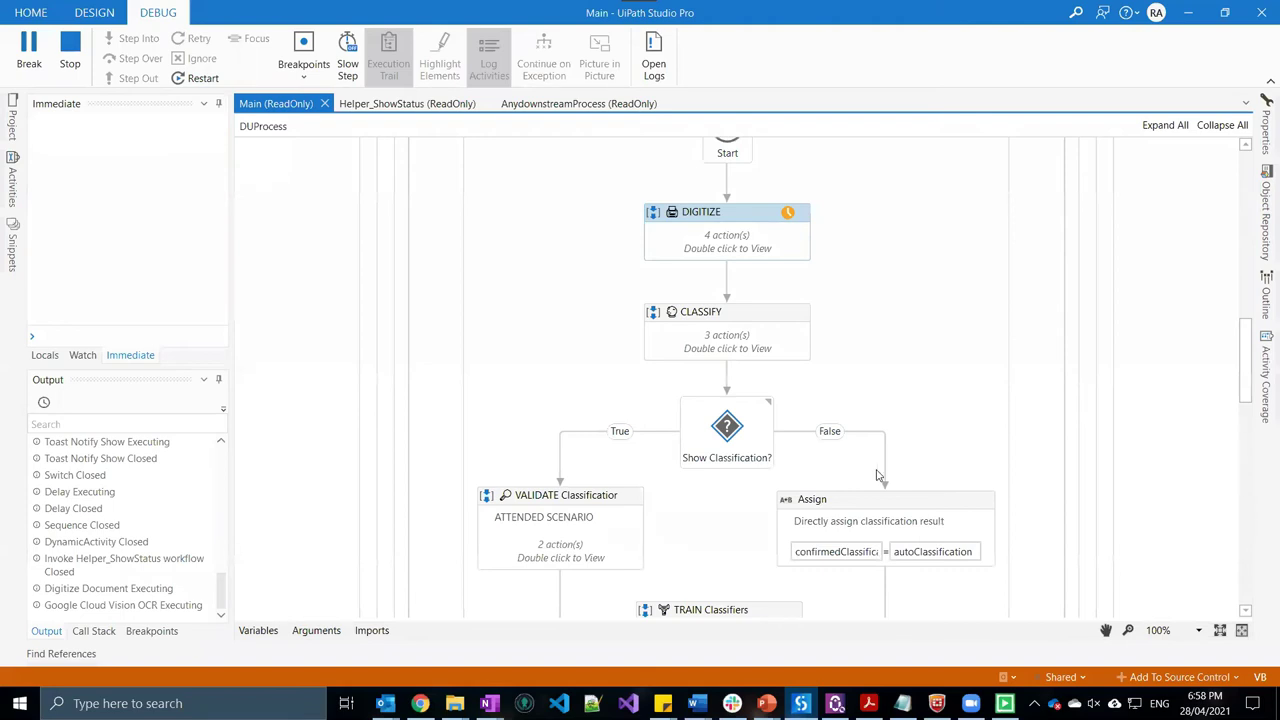
scroll(870, 470, "down", 7)
scroll(831, 420, "down", 2)
scroll(831, 420, "up", 7)
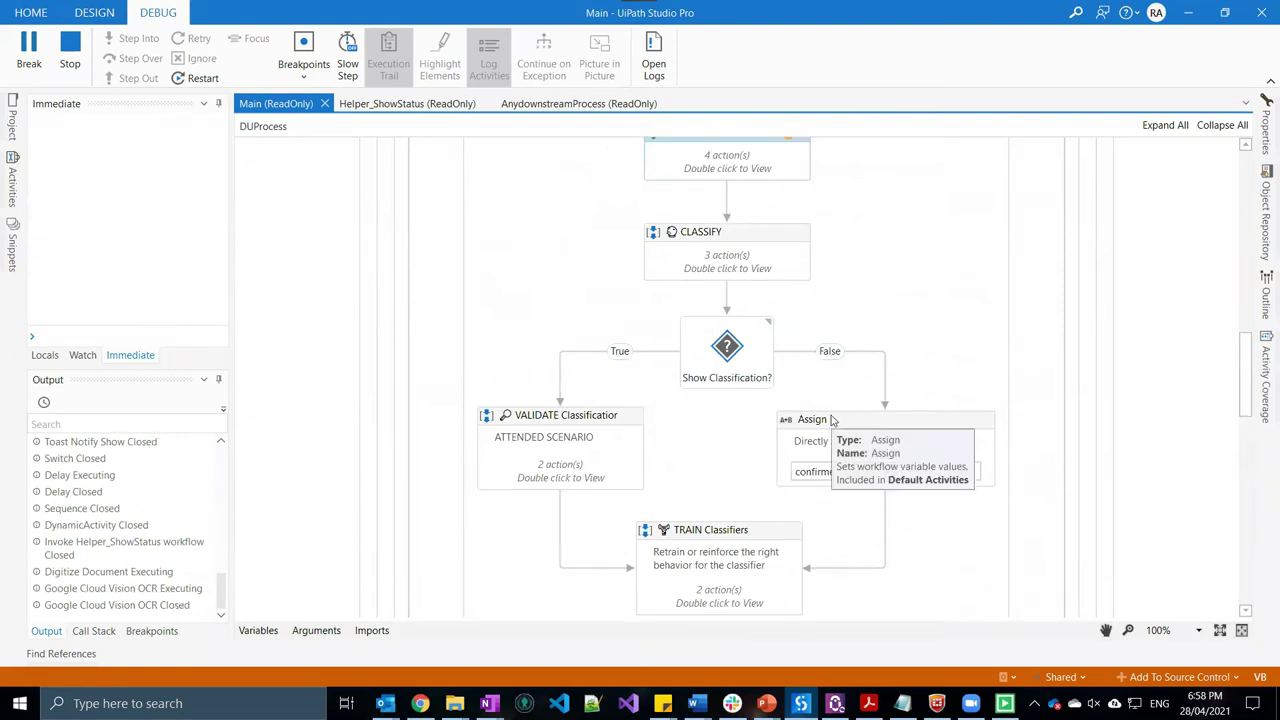
scroll(798, 370, "down", 1)
scroll(798, 370, "up", 6)
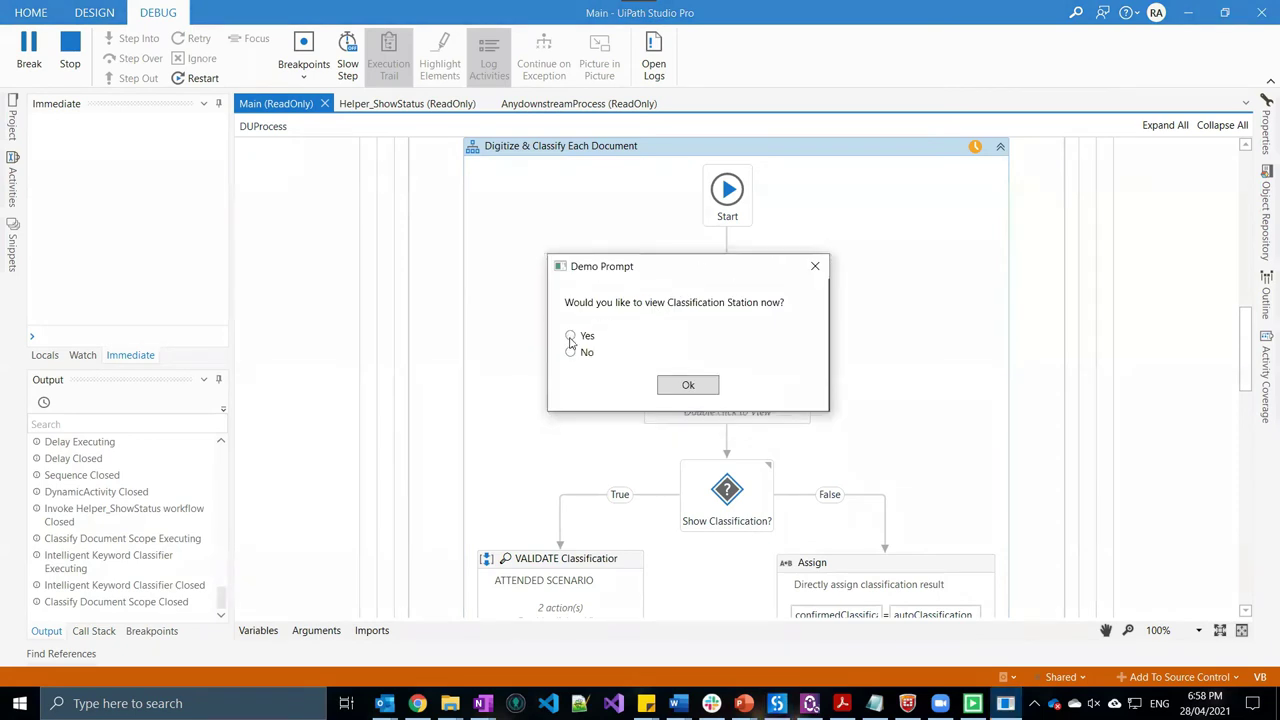
Answer Yes to the demo prompt about viewing Classification Station and submit it
left_click(571, 338)
left_click(699, 388)
left_click(706, 390)
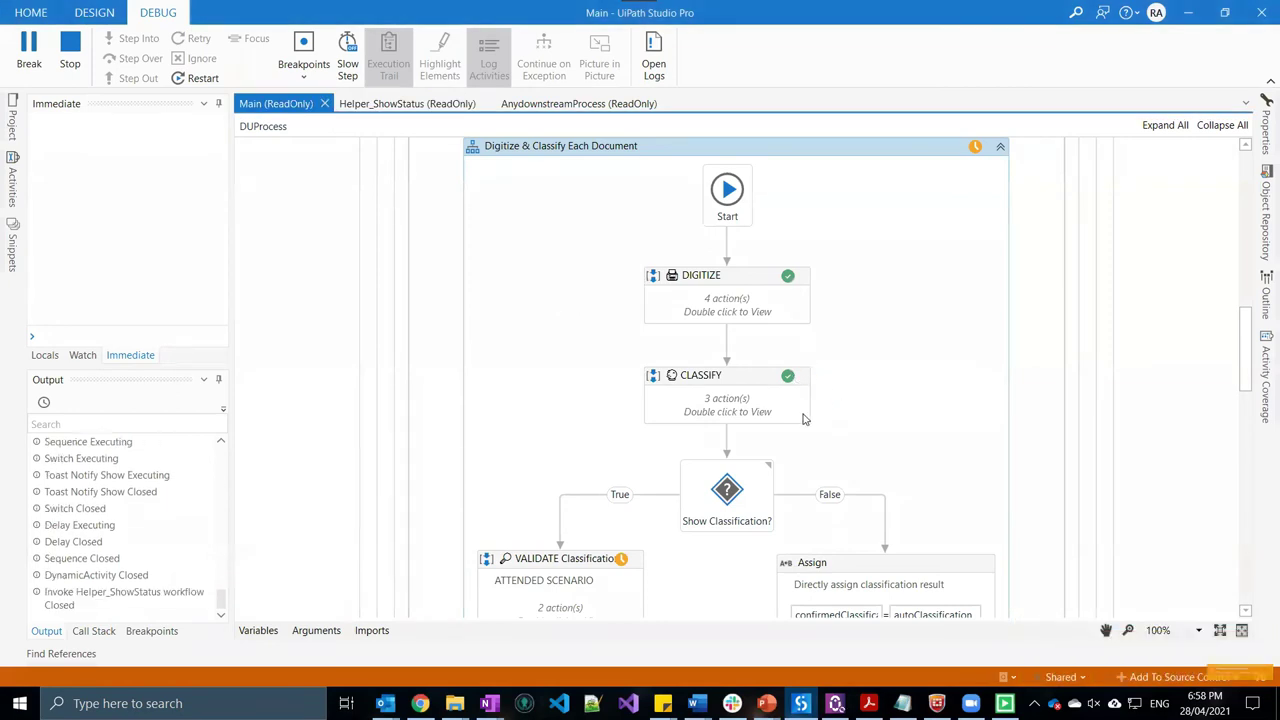
scroll(805, 420, "down", 2)
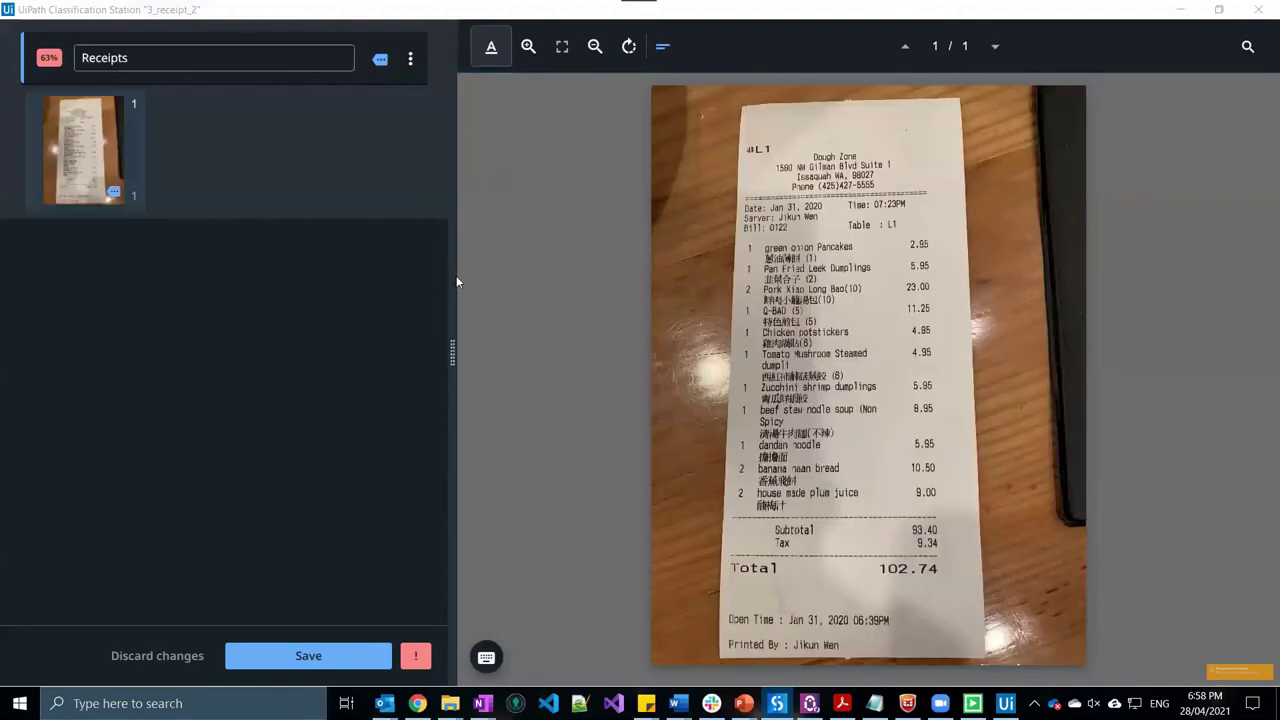
Check the available document types in Classification Station, keep the receipt classified as Receipts, and save the classification
left_click(252, 54)
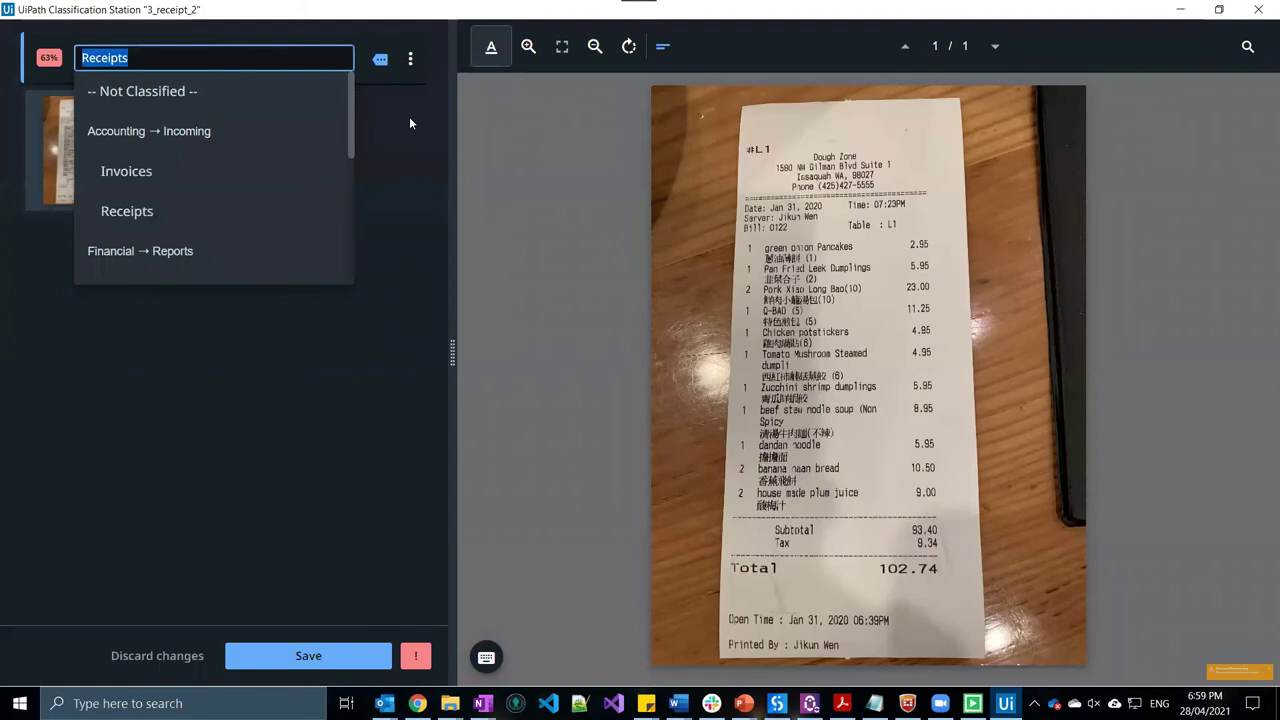
left_click(421, 150)
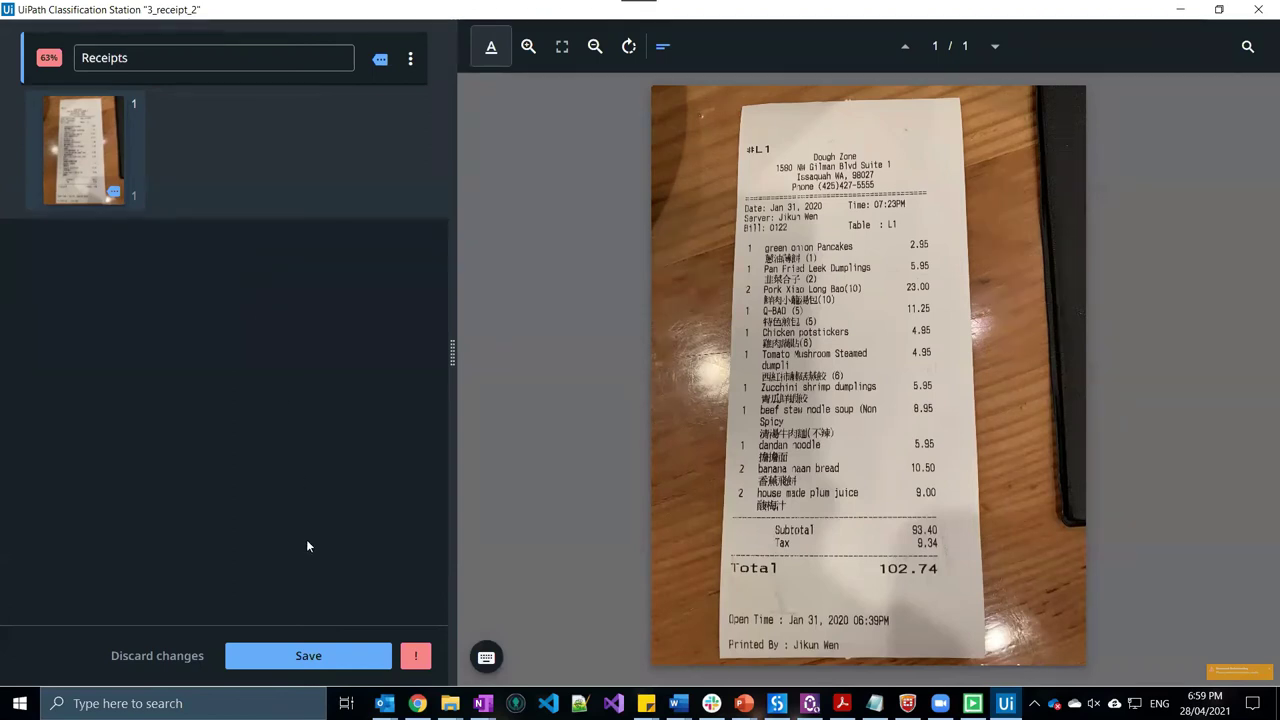
left_click(329, 662)
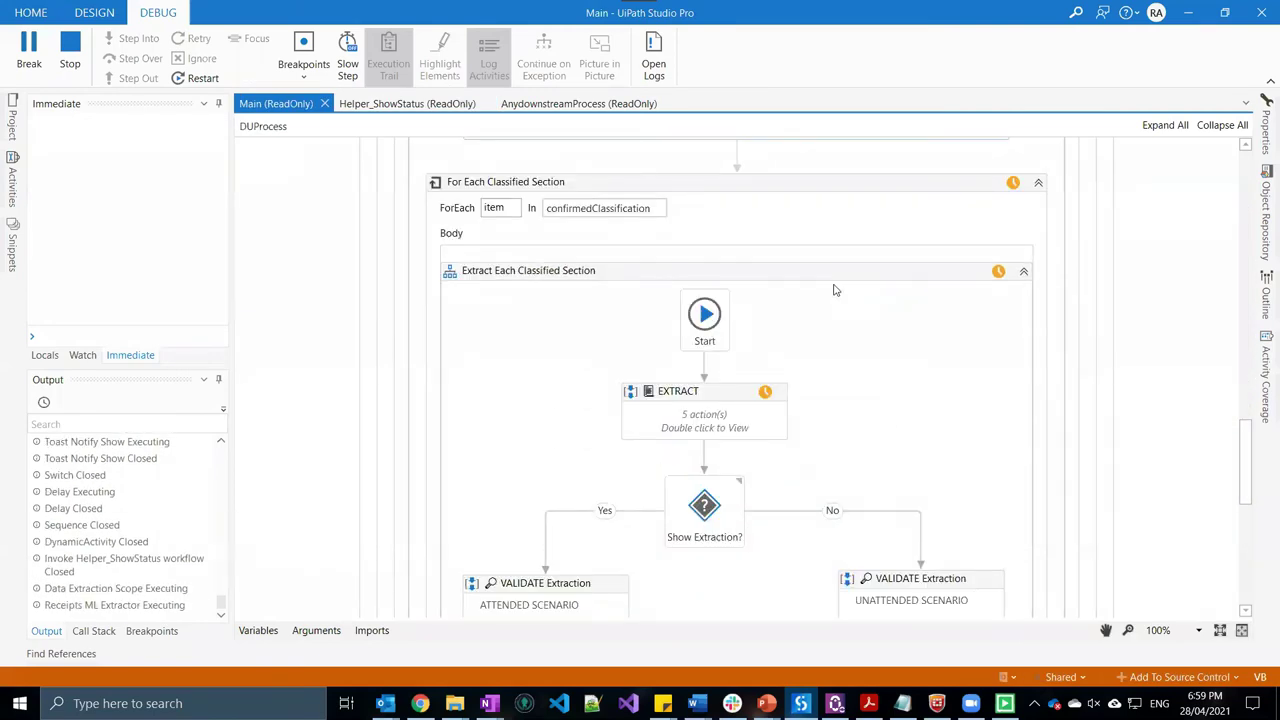
Examine the Extract Each Classified Section flowchart and its attended and unattended validation branches while the receipt is extracted
scroll(880, 313, "down", 2)
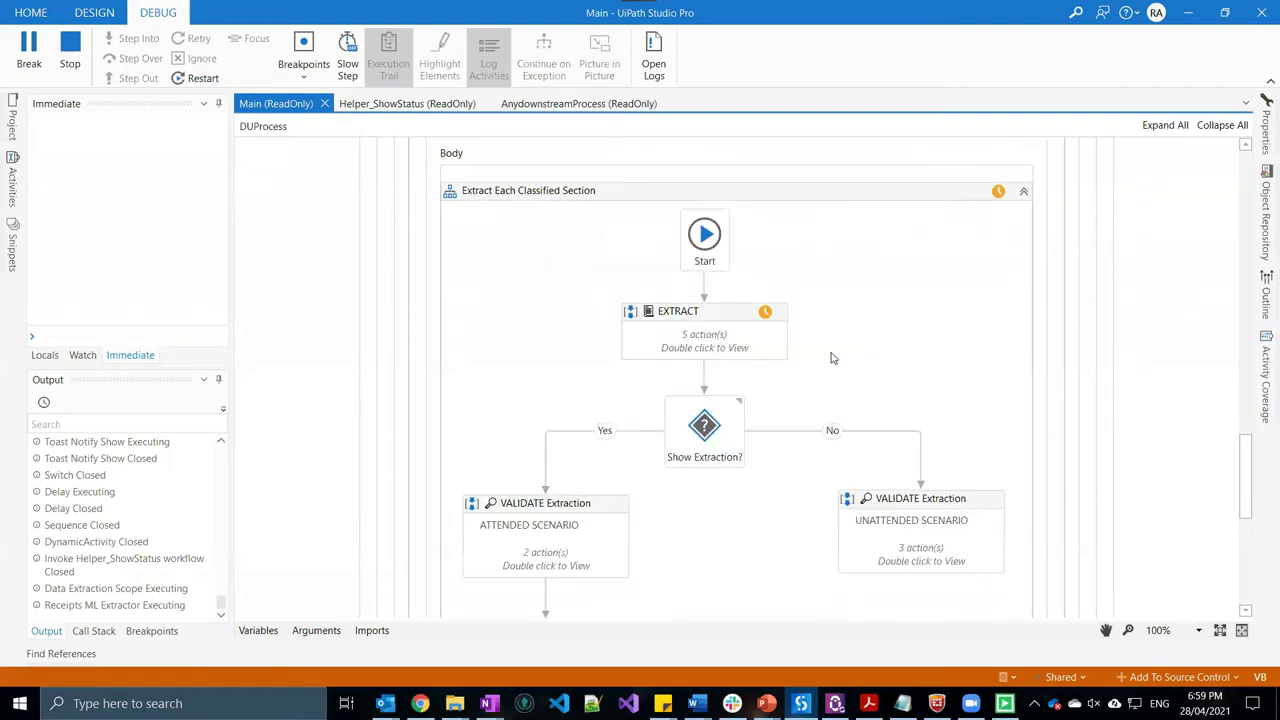
scroll(827, 332, "up", 2)
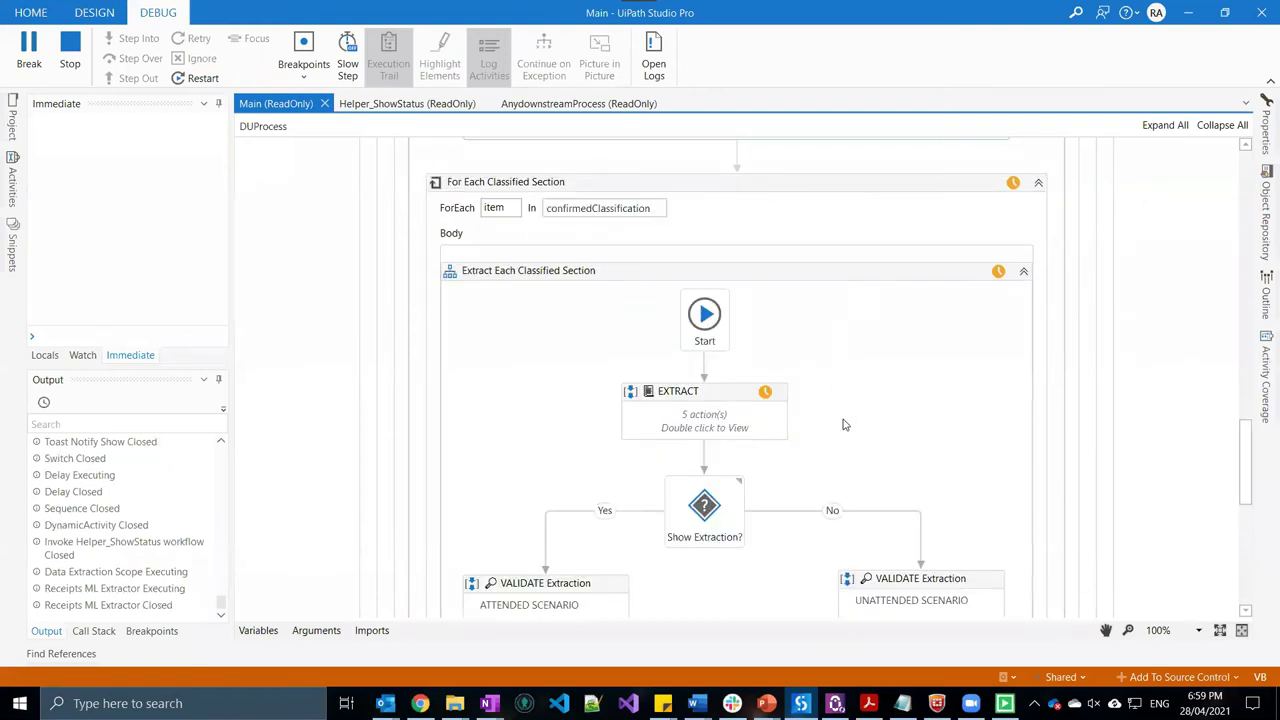
scroll(843, 425, "down", 1)
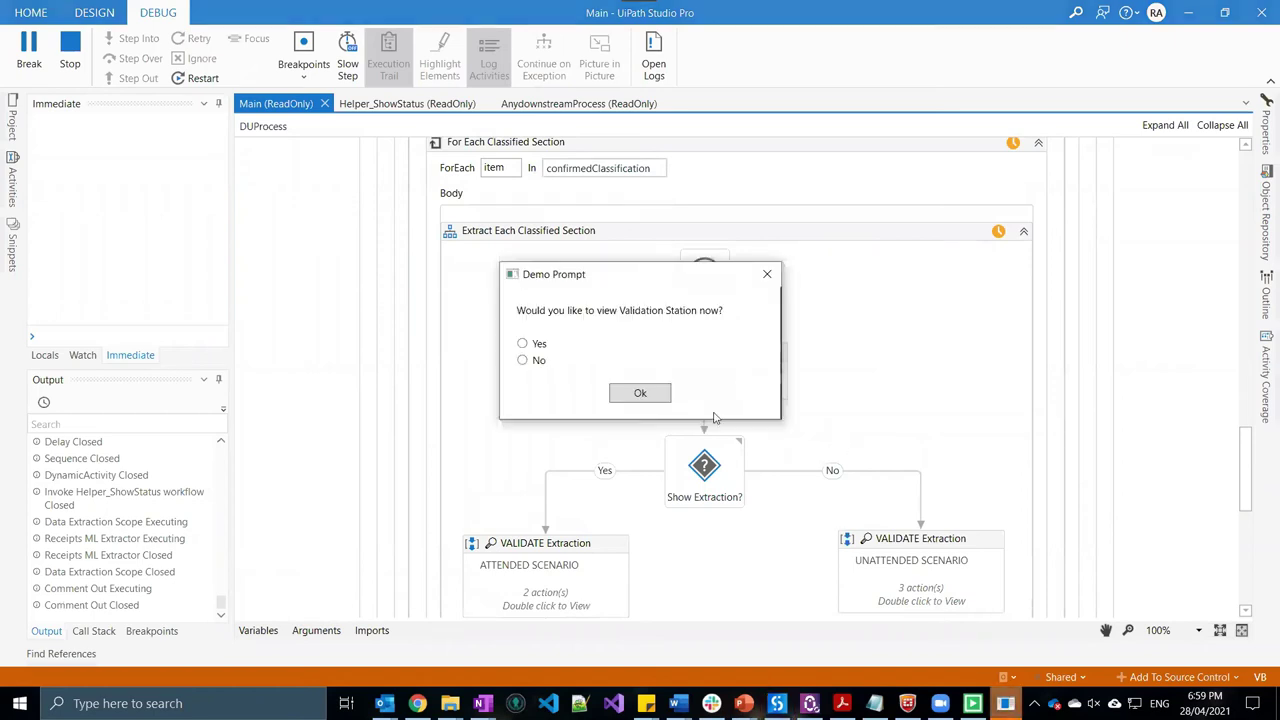
Answer Yes to viewing Validation Station and confirm the receipt's phone number, tax amount, receipt date and total value
left_click(522, 344)
left_click(660, 397)
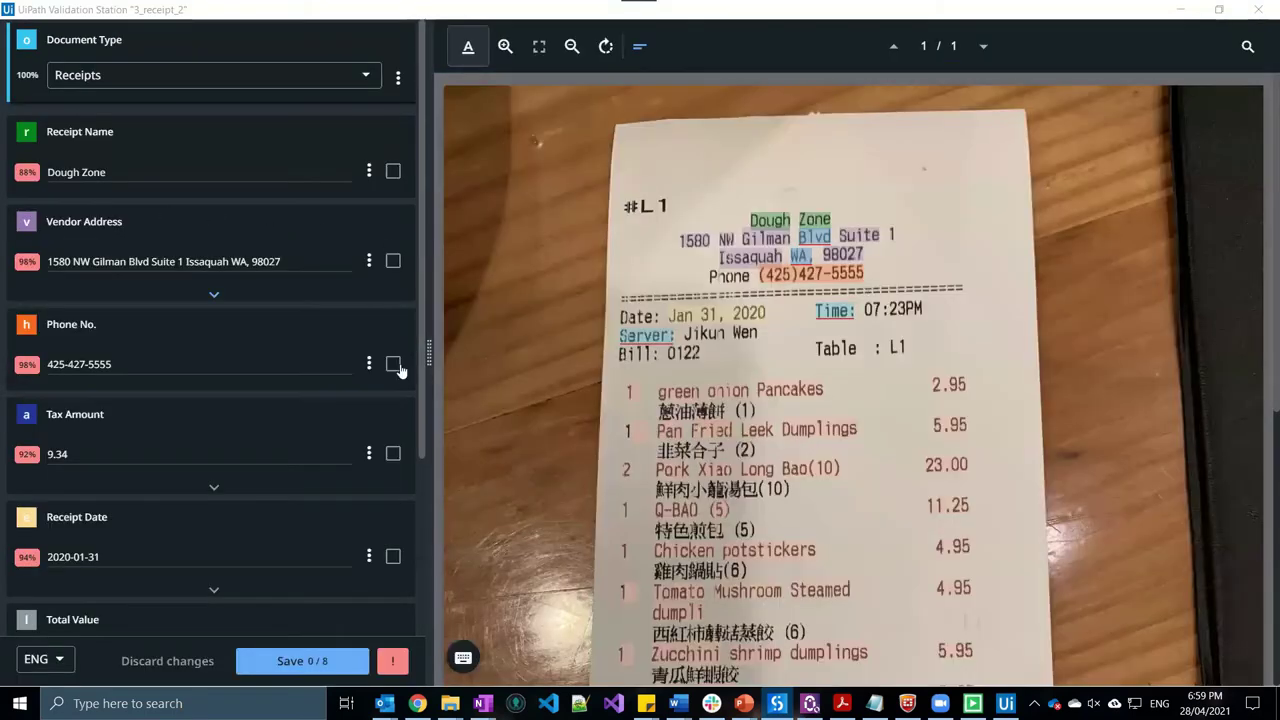
scroll(165, 147, "down", 3)
left_click(166, 143)
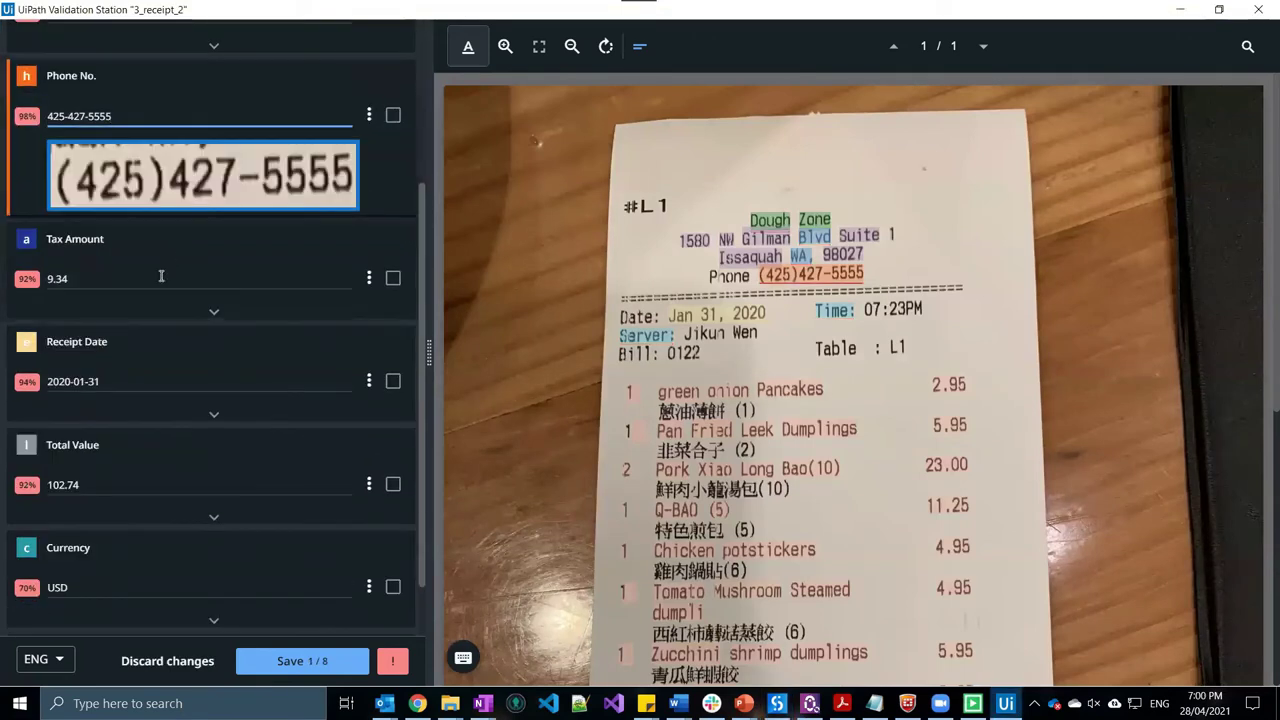
left_click(188, 295)
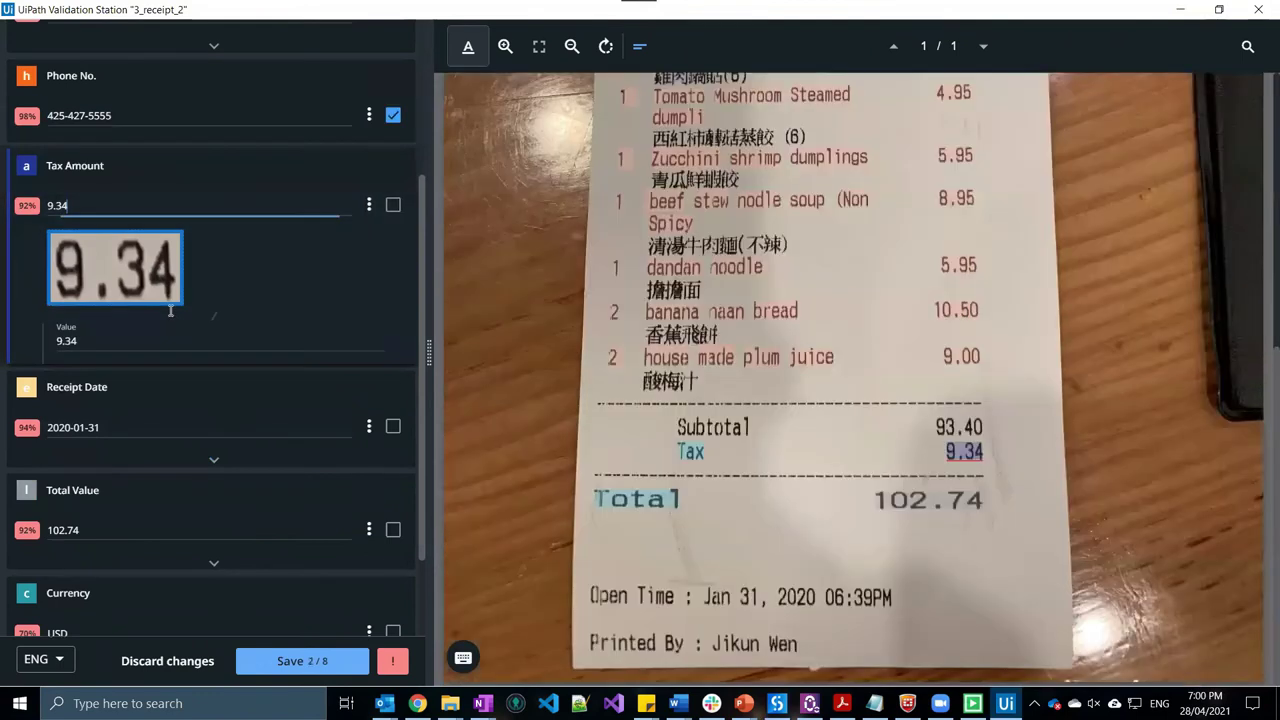
left_click(175, 398)
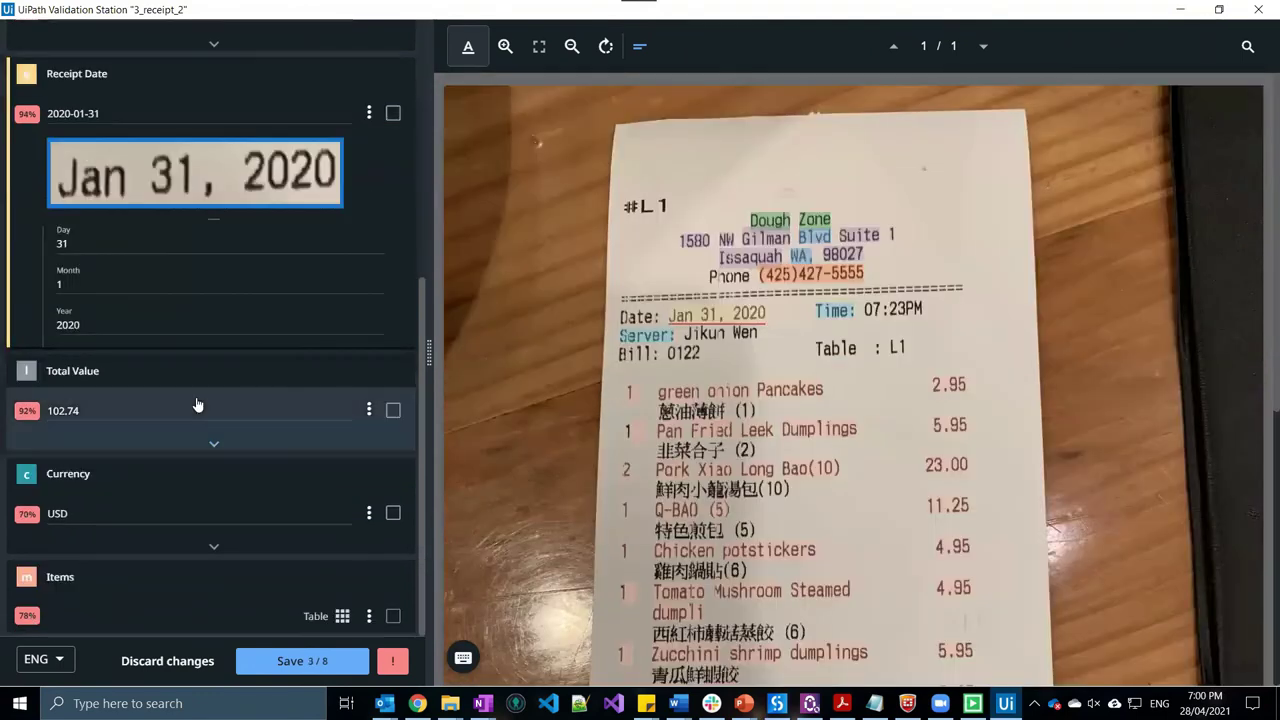
left_click(201, 398)
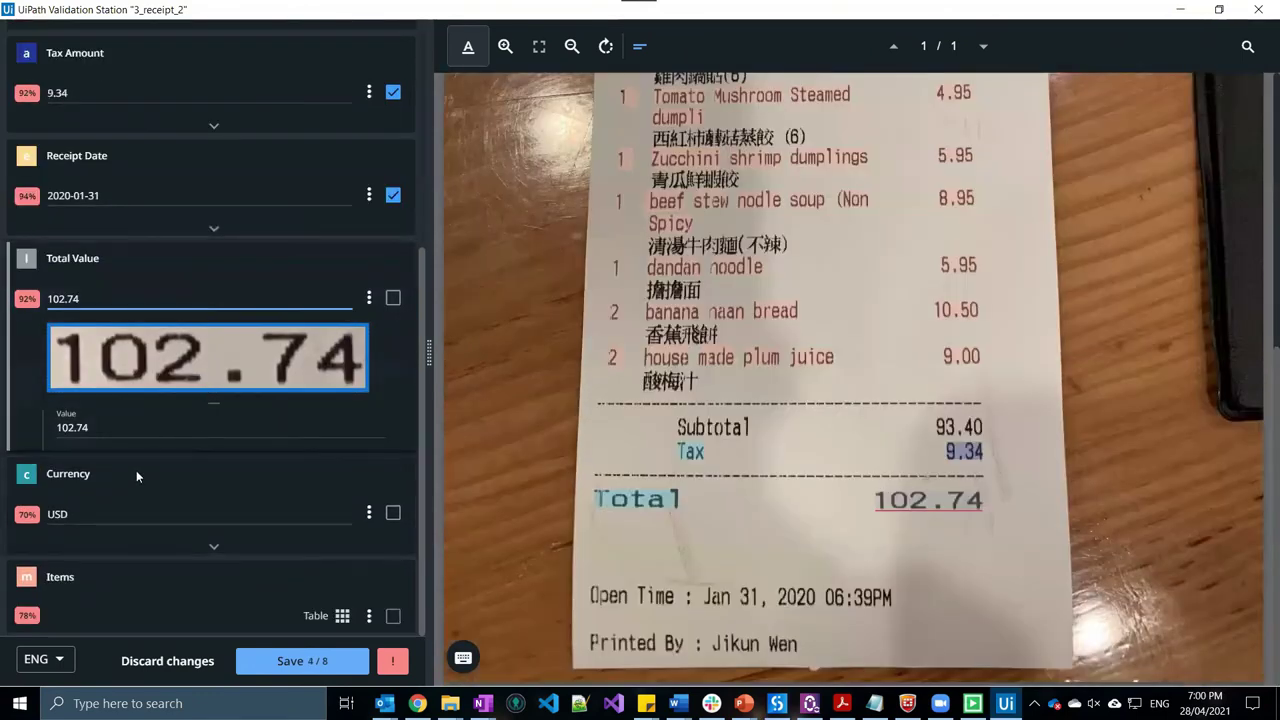
left_click(157, 221)
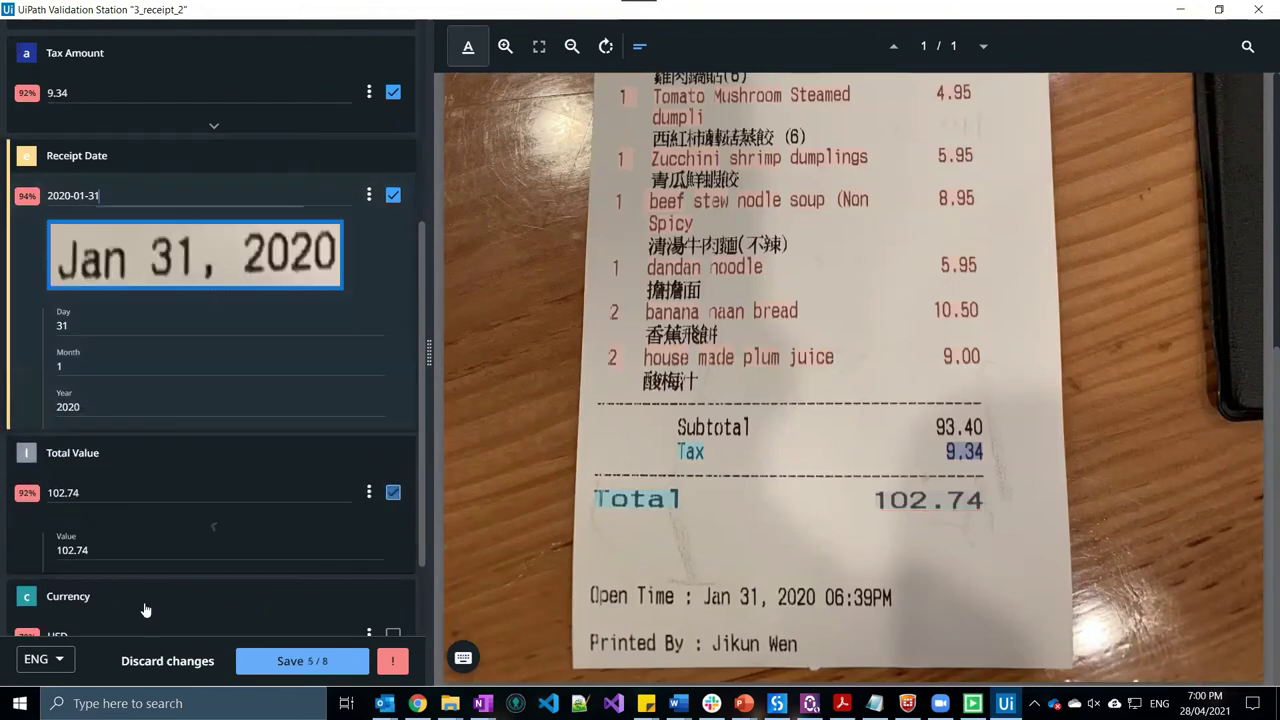
Review the receipt's Items table, save and close it, and save the extracted data, continuing despite the unconfirmed fields
left_click(145, 605)
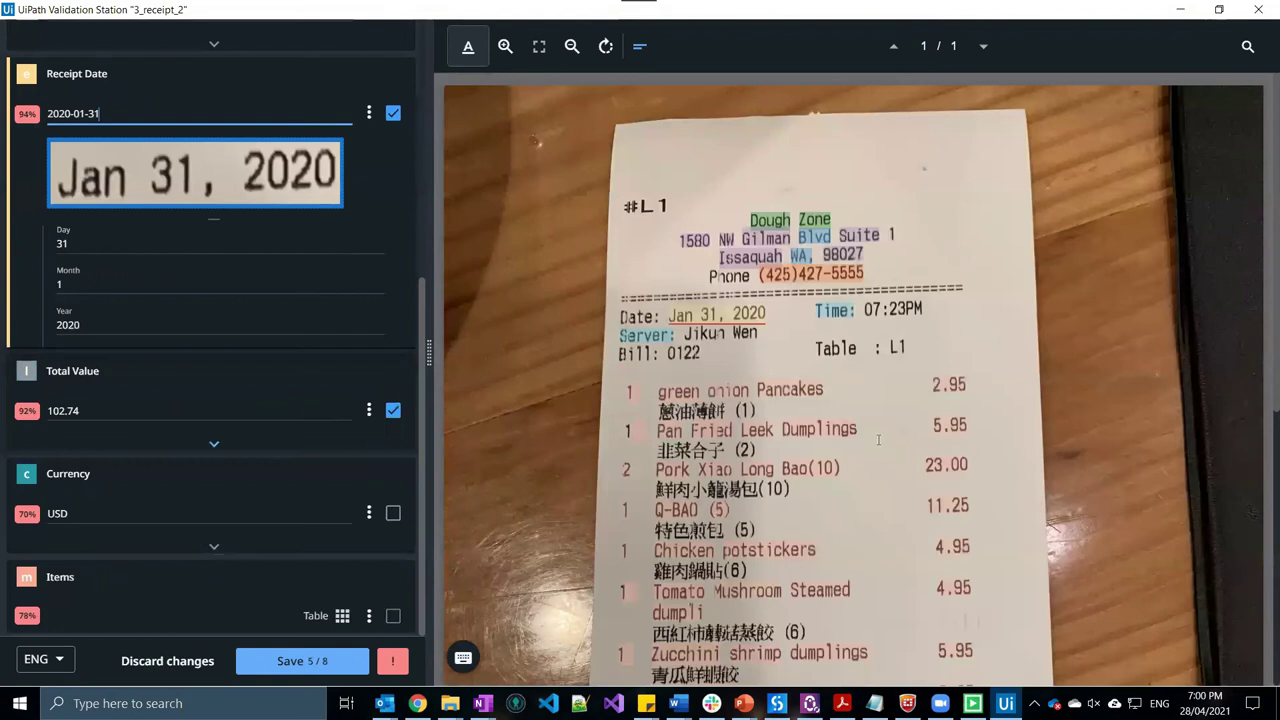
scroll(886, 500, "down", 5)
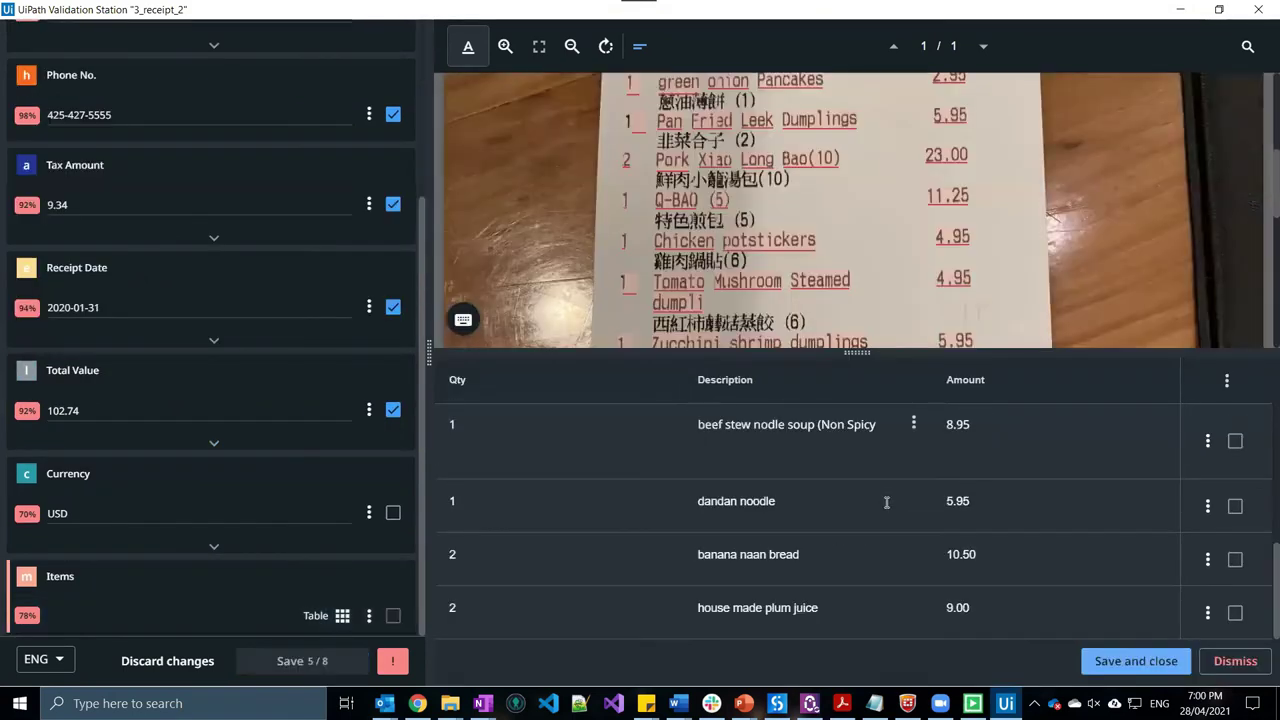
scroll(886, 502, "up", 5)
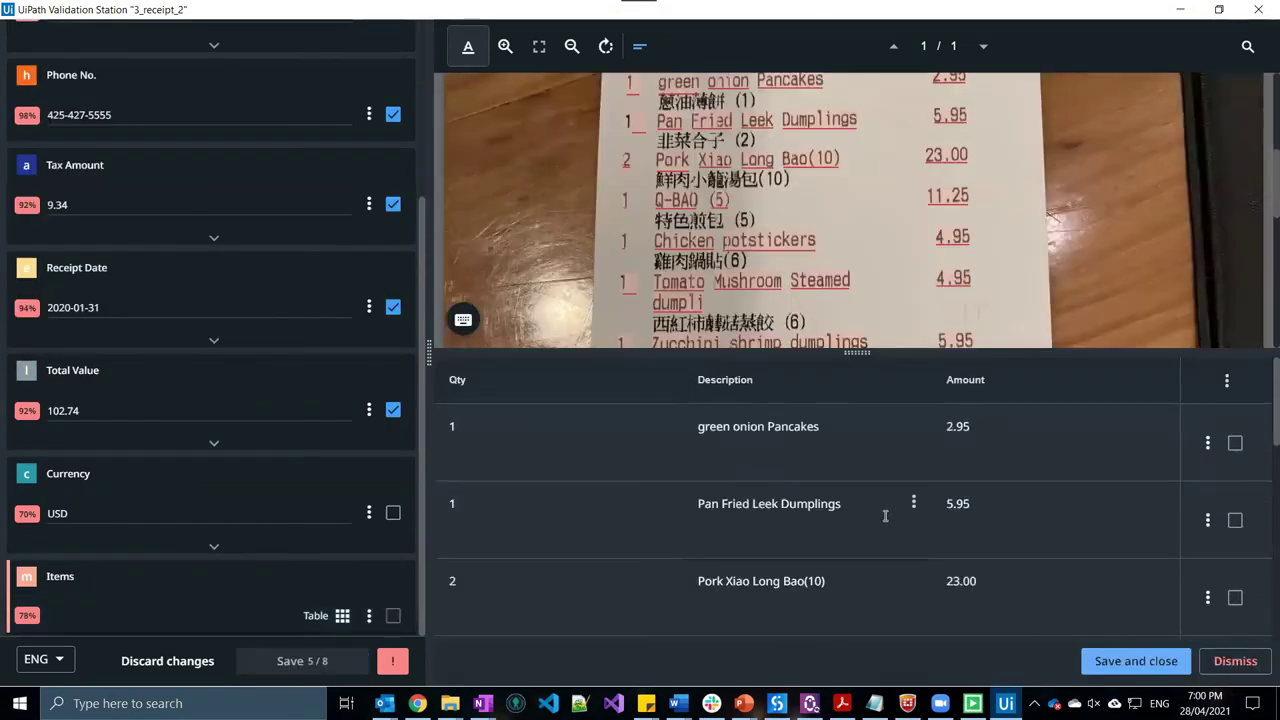
scroll(886, 516, "down", 5)
scroll(860, 551, "down", 4)
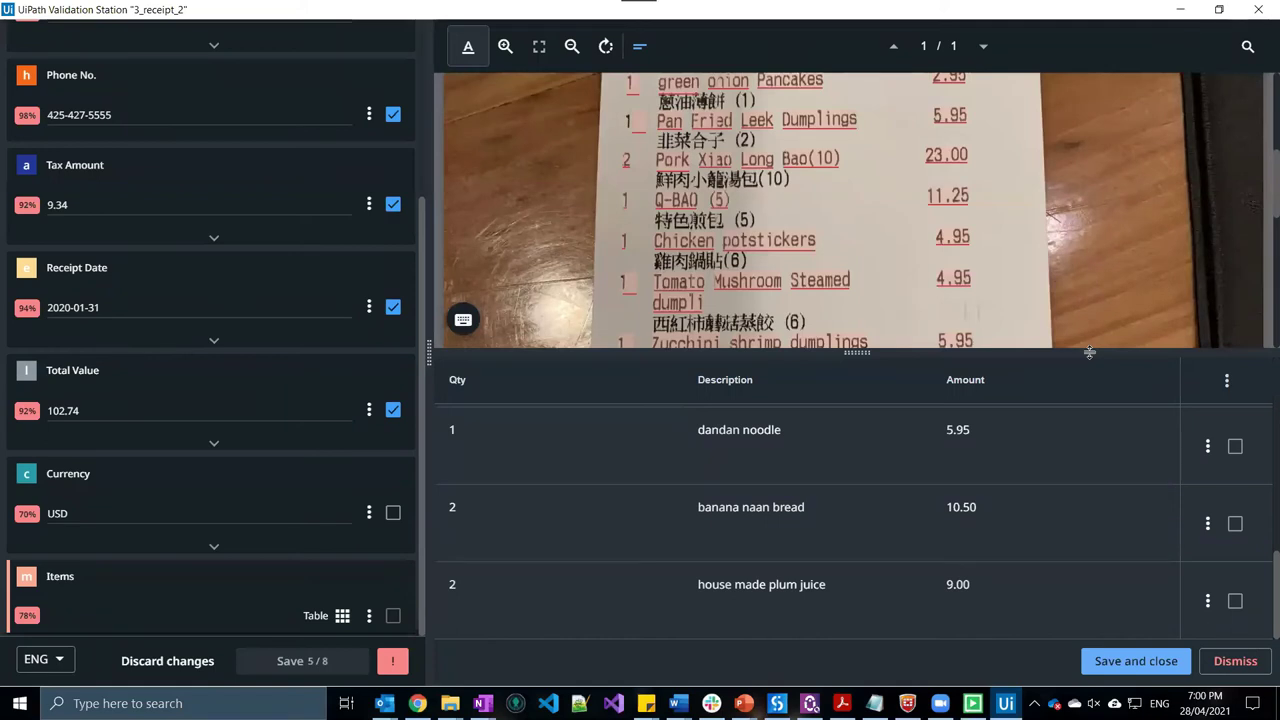
left_click_drag(1120, 372, 1122, 440)
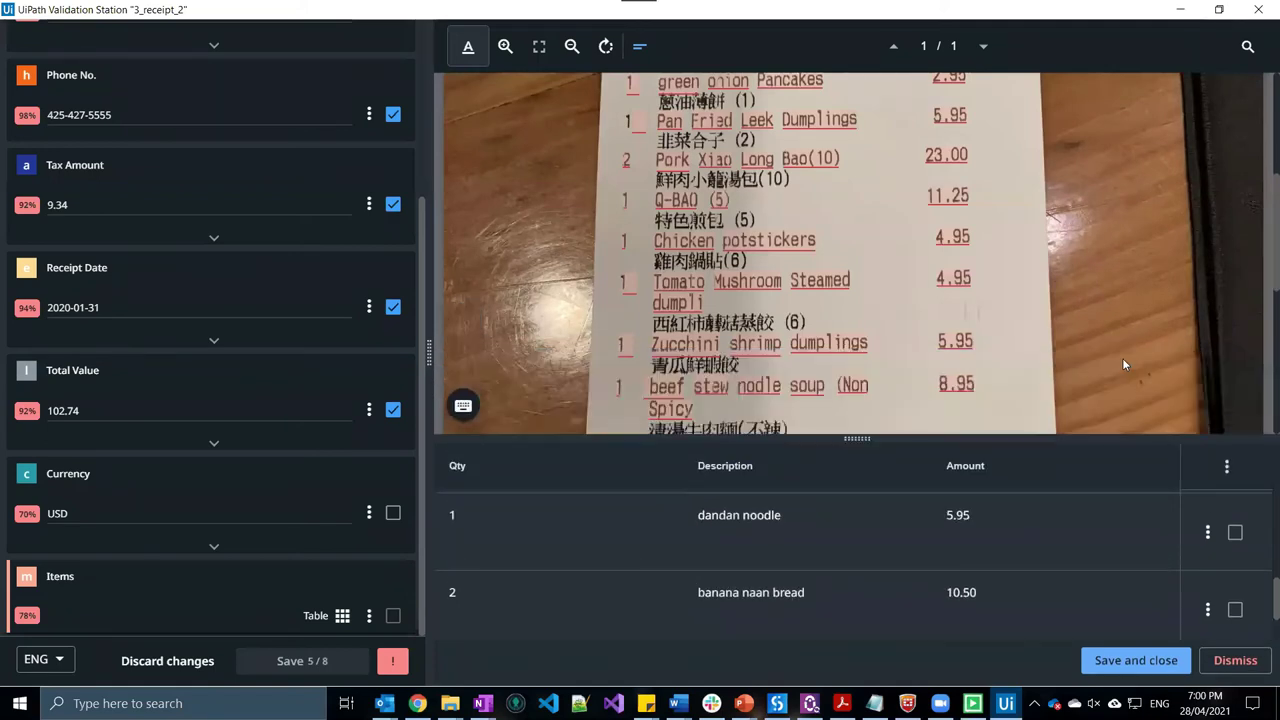
left_click(1137, 668)
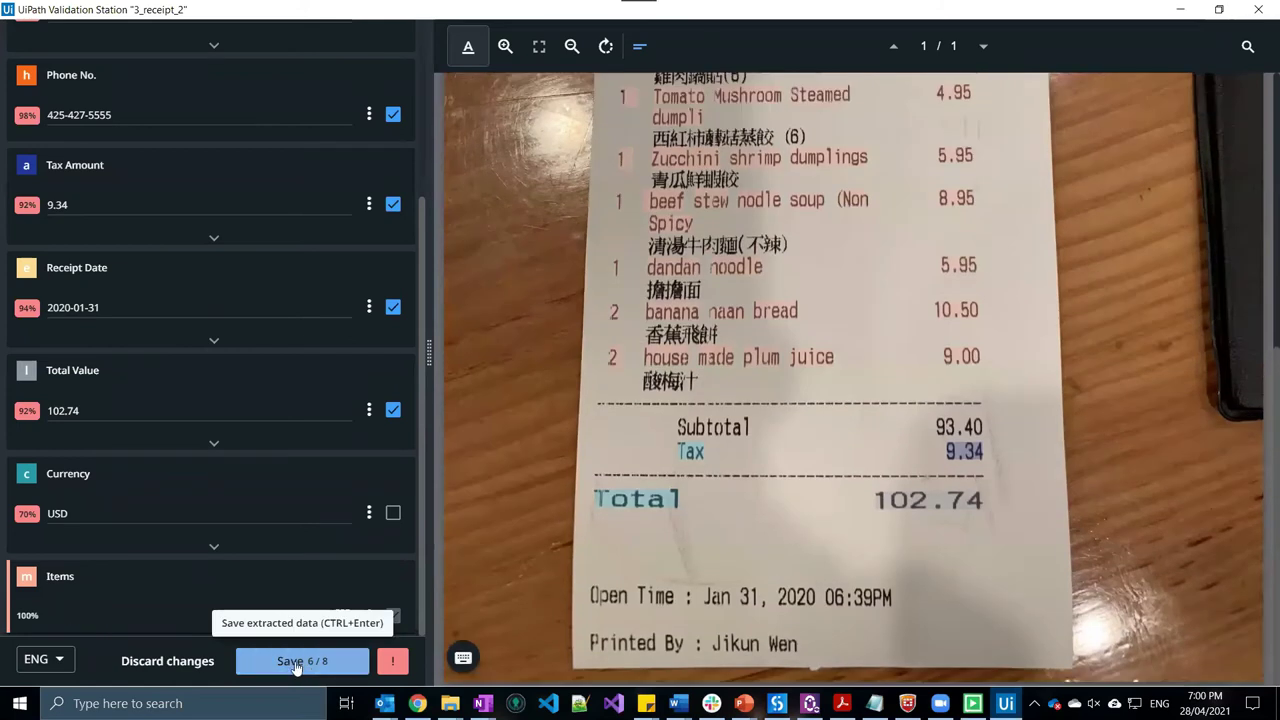
left_click(296, 662)
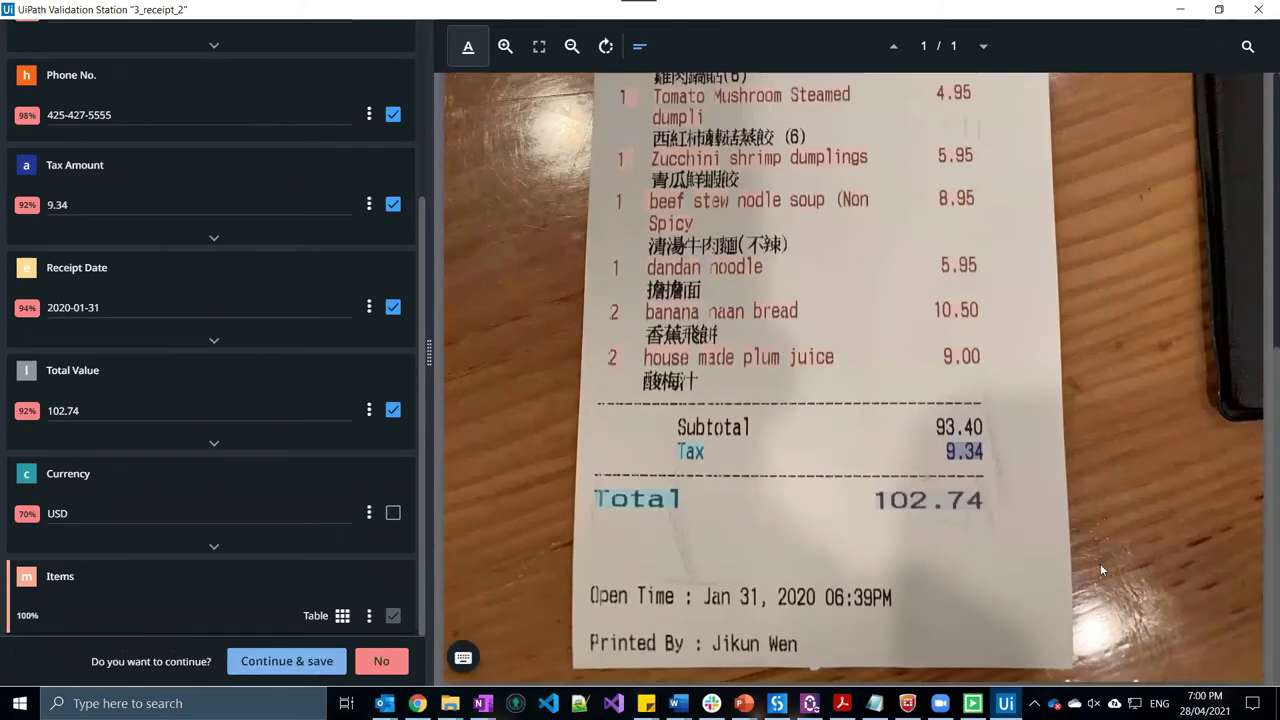
key("Return")
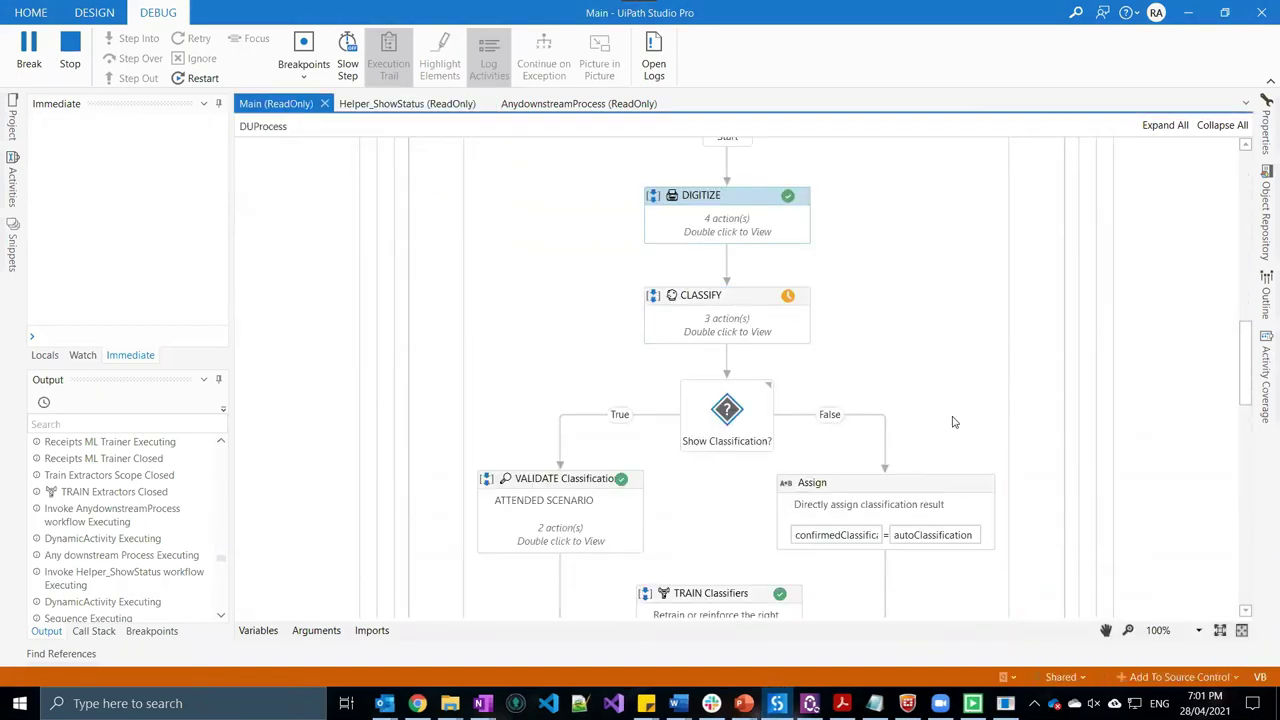
Answer Yes to viewing Classification Station, check the available document types, and keep the card classified as Identification Cards
left_click(526, 343)
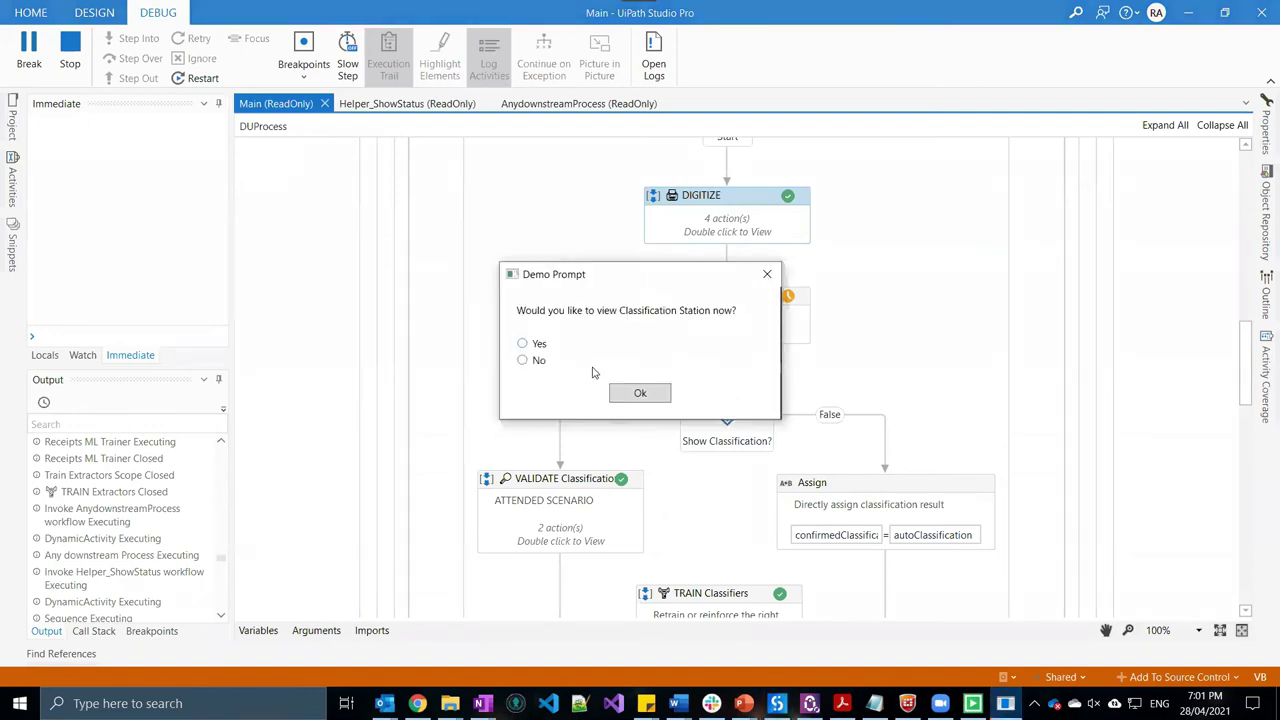
left_click(643, 396)
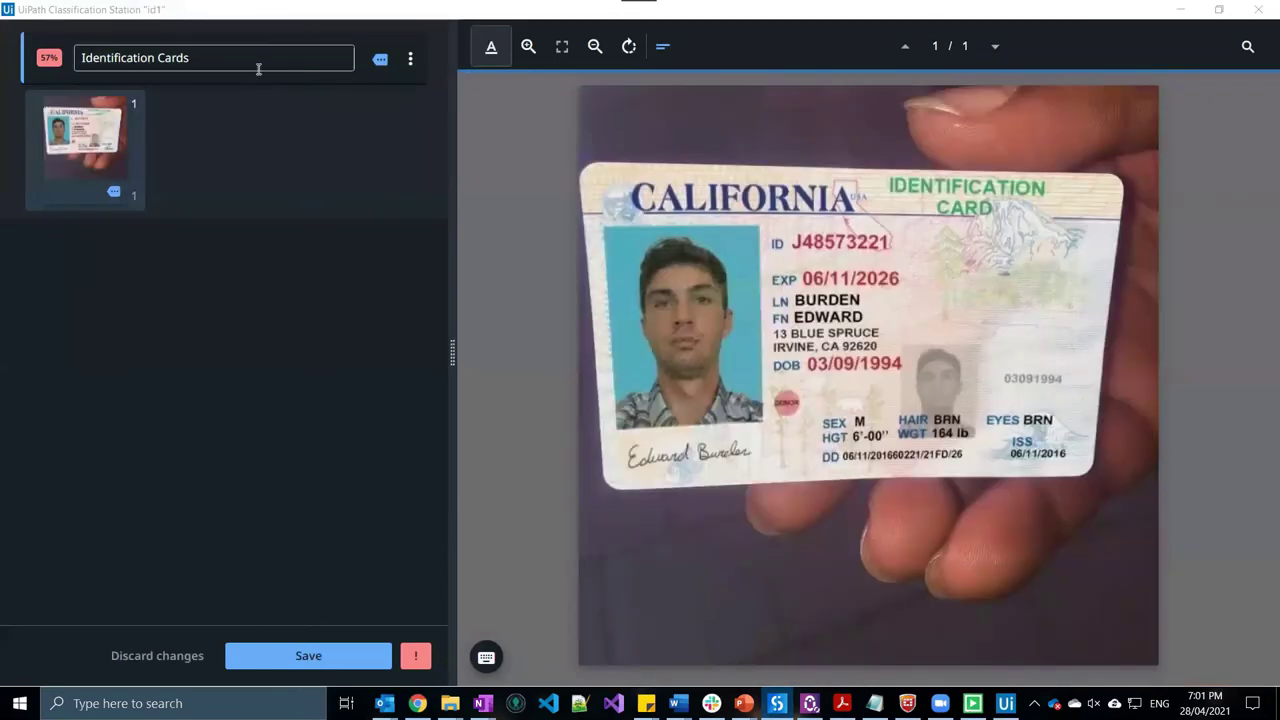
left_click(213, 58)
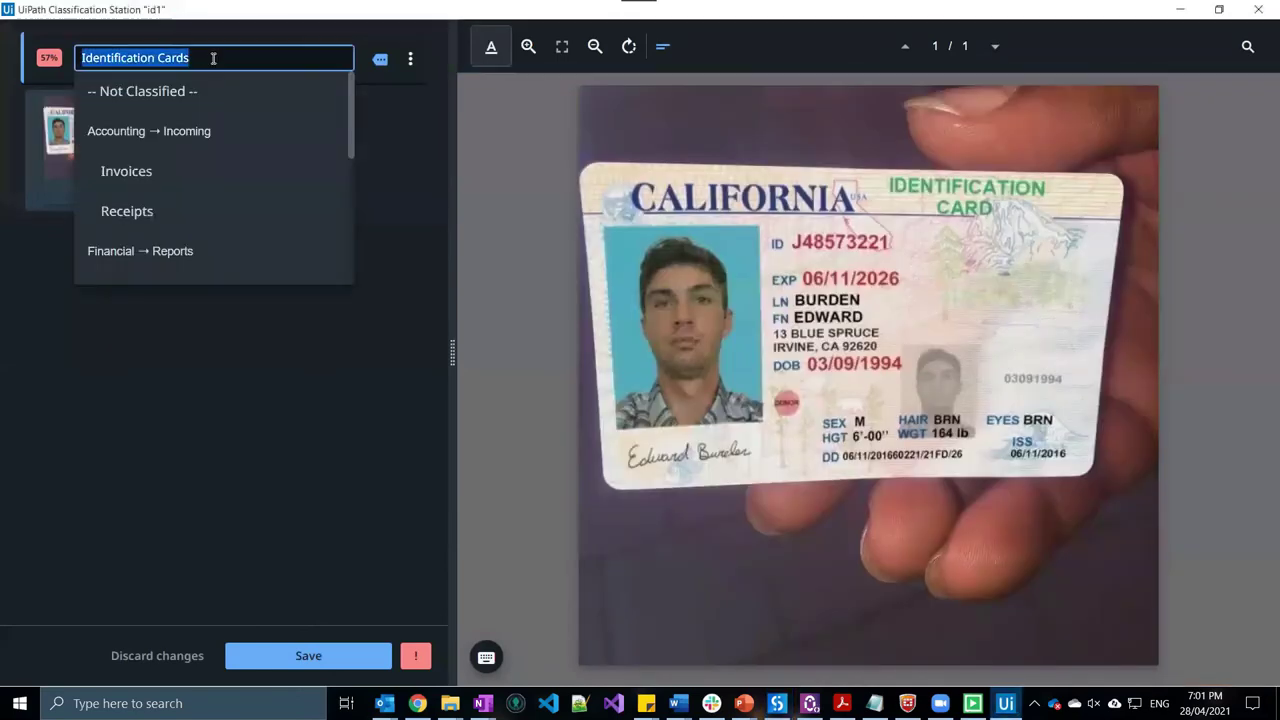
left_click(233, 74)
left_click(229, 60)
left_click(229, 60)
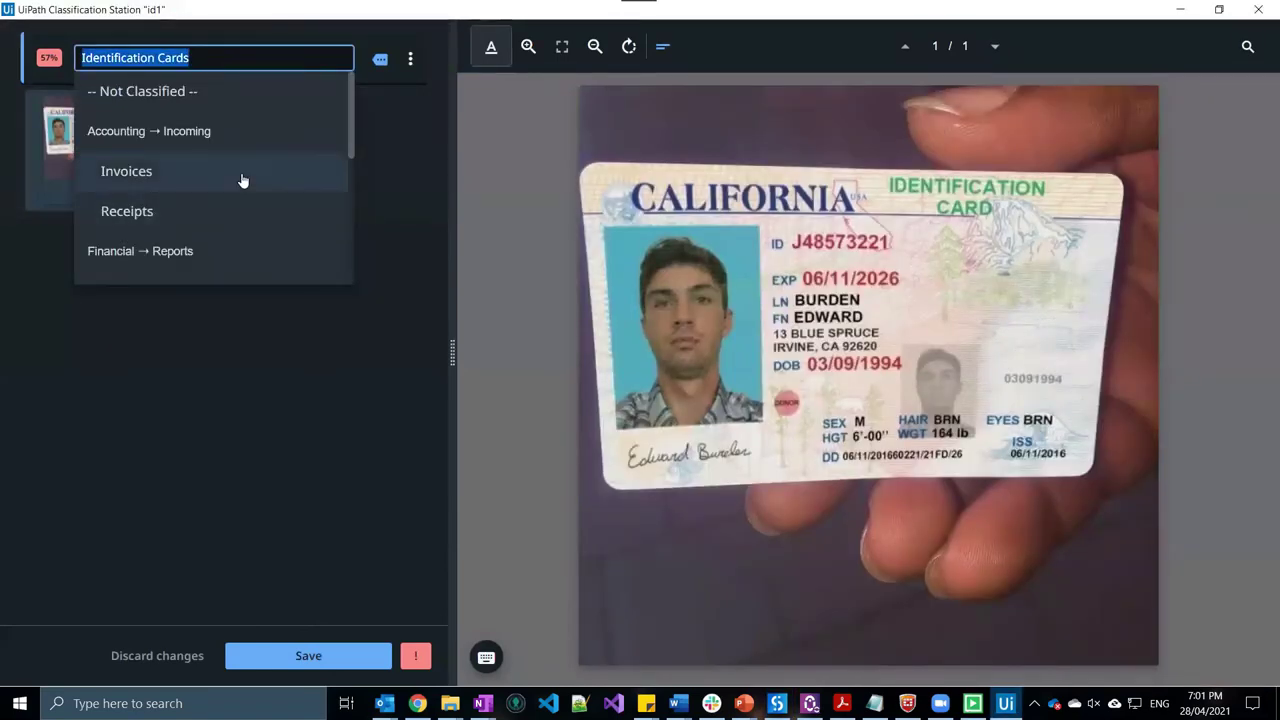
scroll(222, 195, "down", 3)
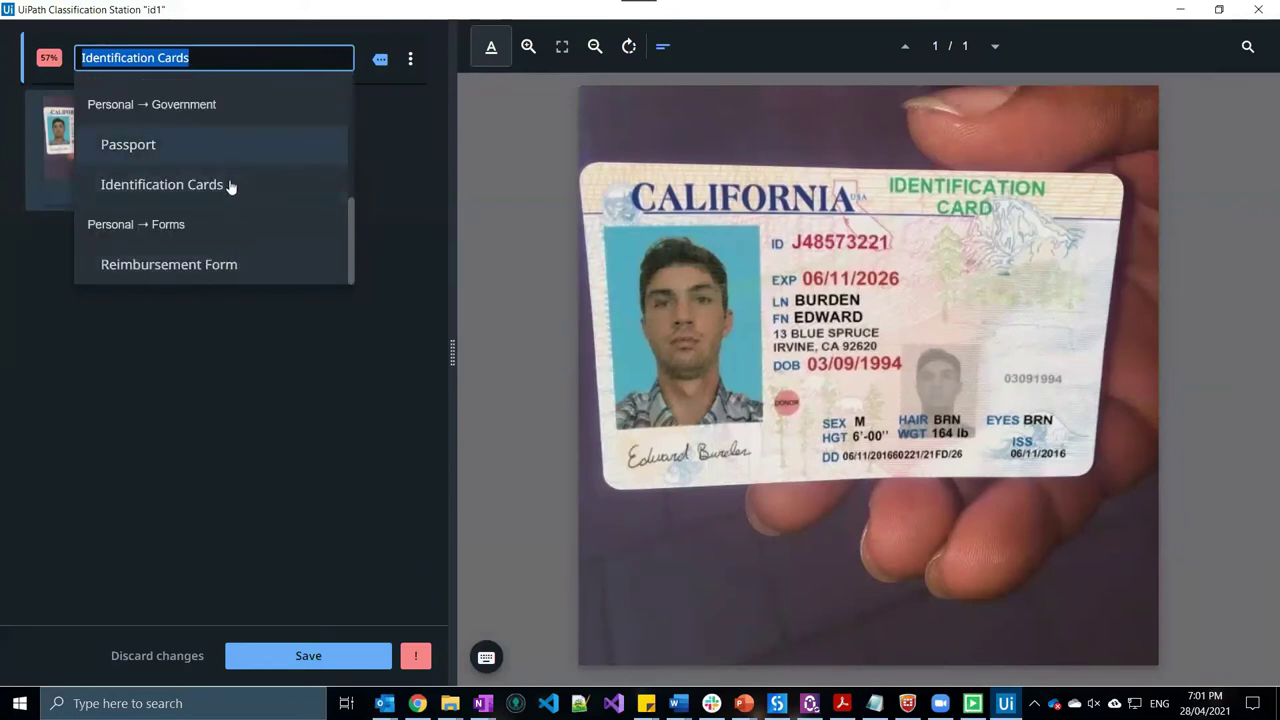
left_click(389, 168)
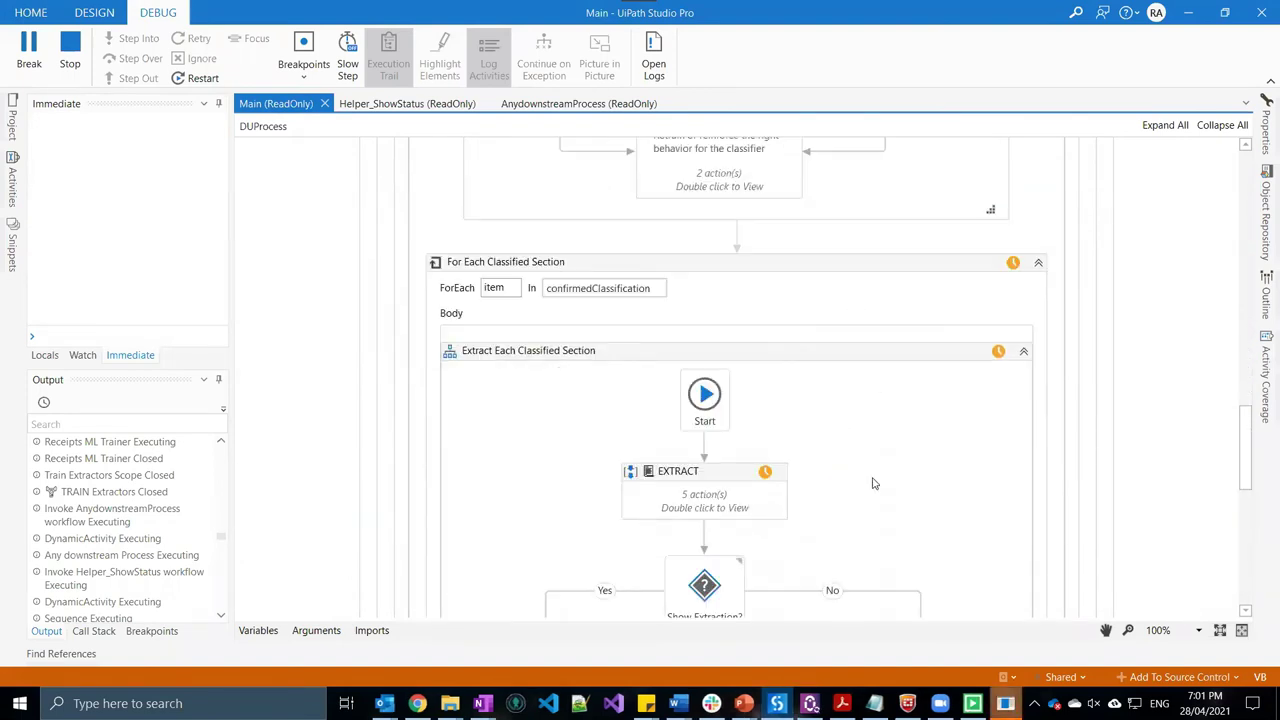
Answer Yes to viewing Validation Station, confirm the card's ID Number and ID Number 2, and reapply the ID Number 2 value
left_click(522, 344)
left_click(645, 393)
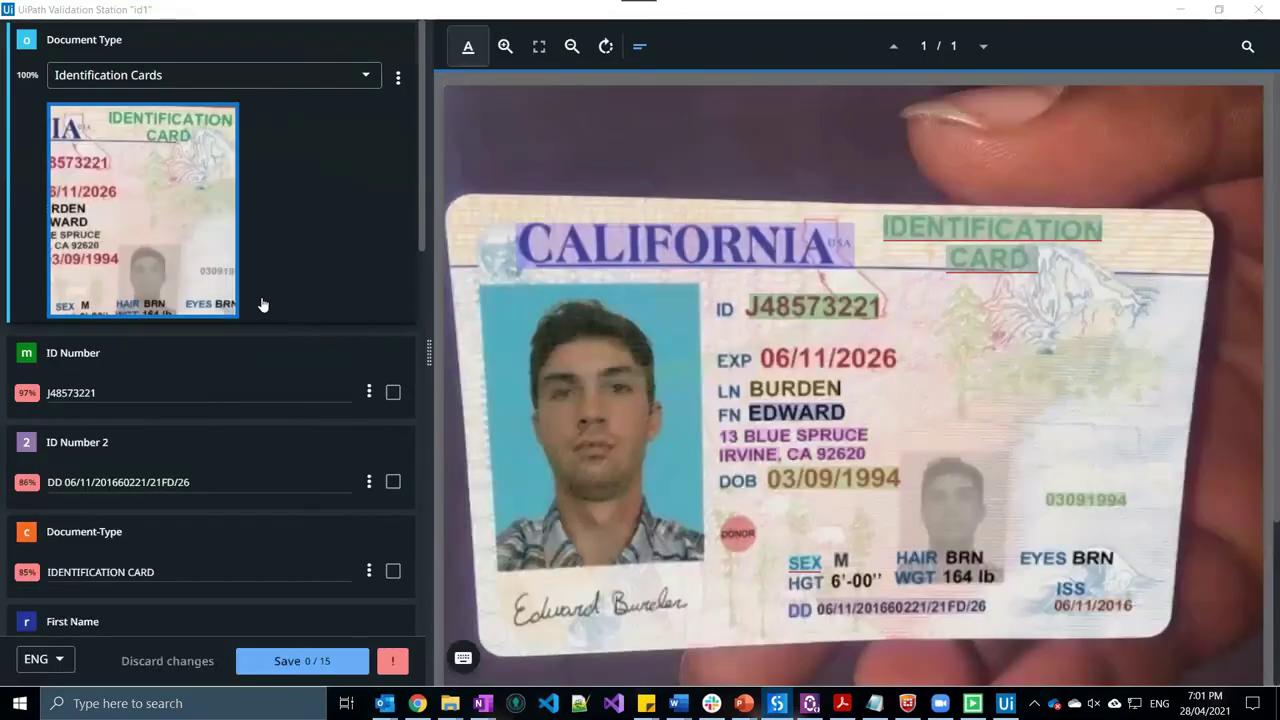
scroll(205, 193, "down", 2)
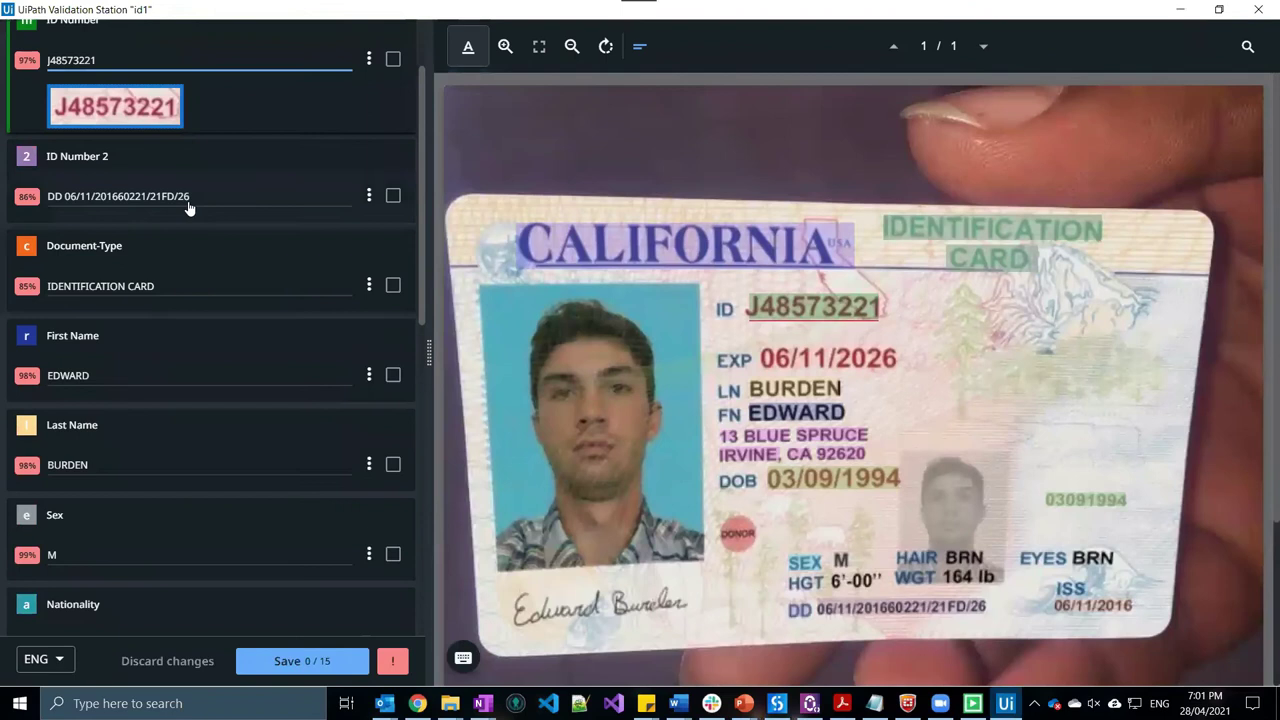
key("Return")
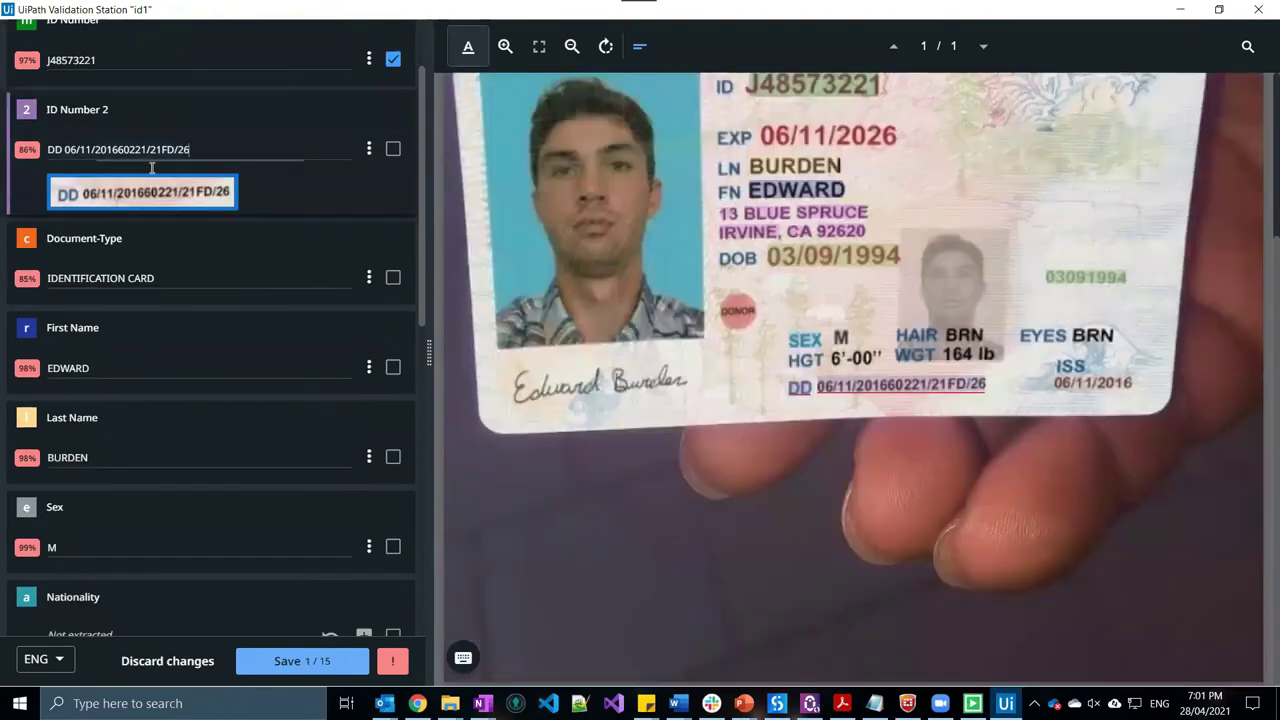
key("Return")
left_click(165, 308)
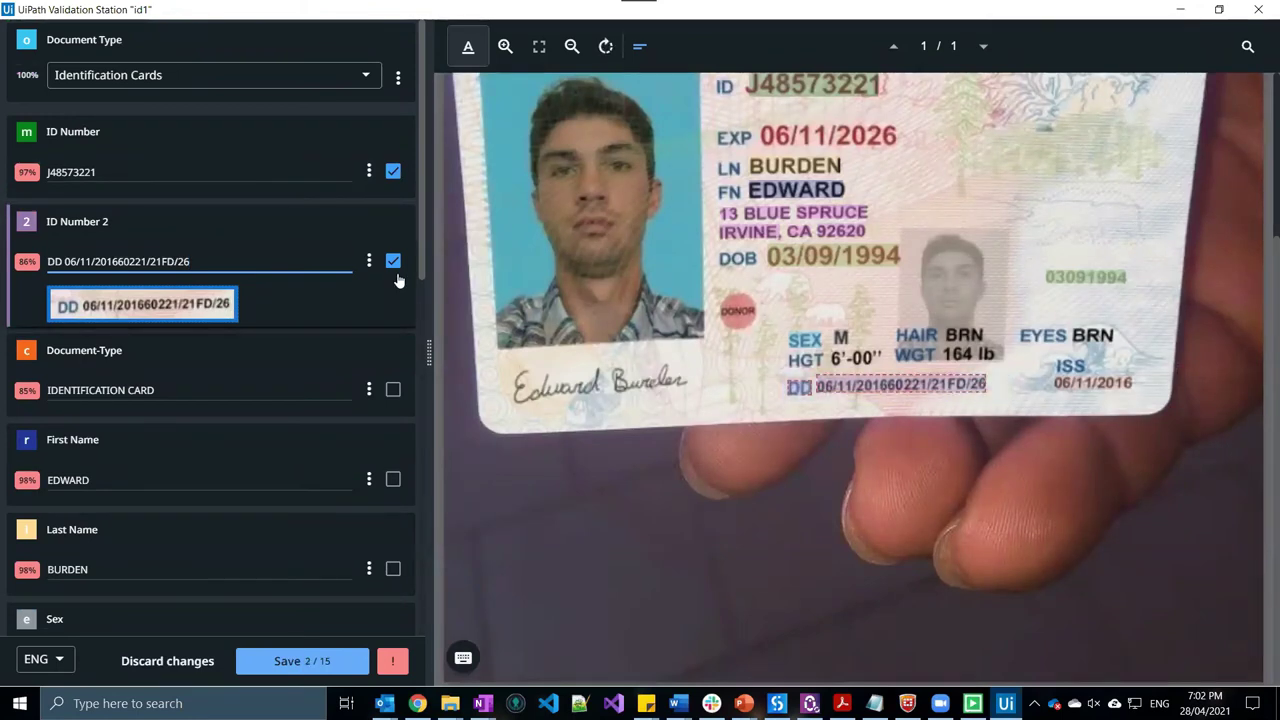
left_click(369, 260)
left_click(271, 289)
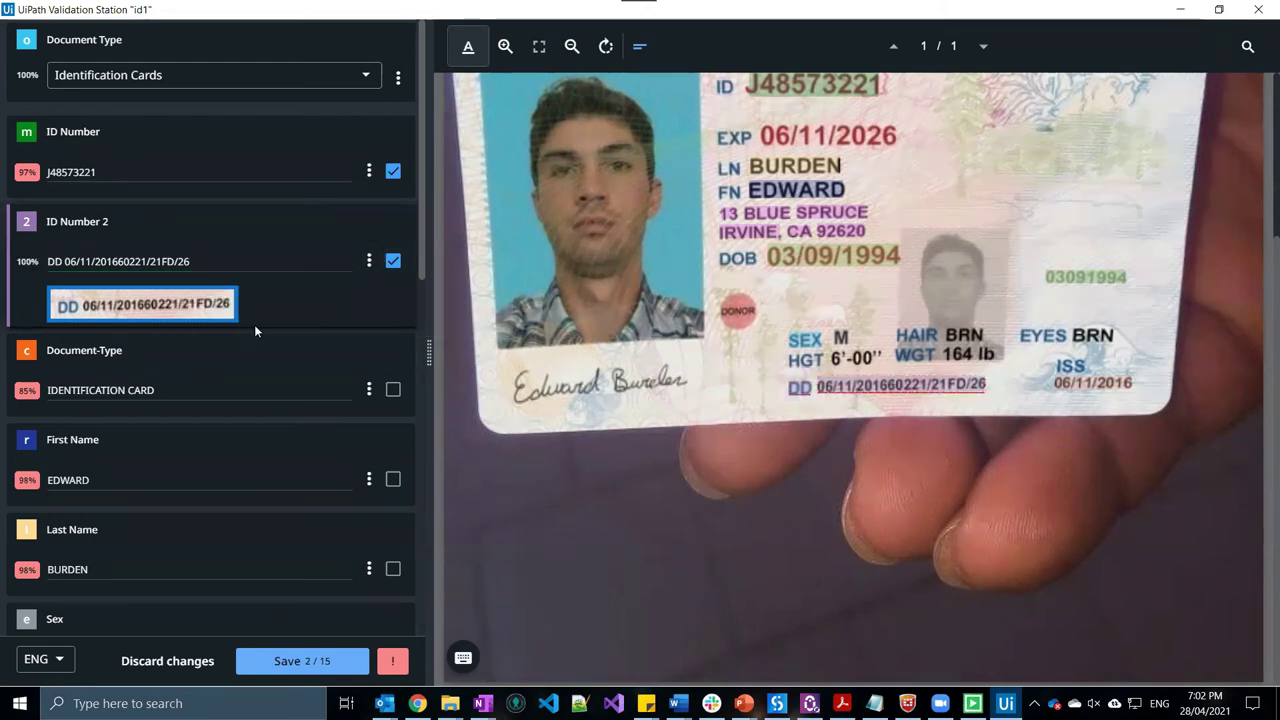
Confirm the identification card's Document-Type, Last Name and Sex fields against the card image
scroll(241, 331, "down", 1)
scroll(237, 320, "down", 2)
left_click(186, 141)
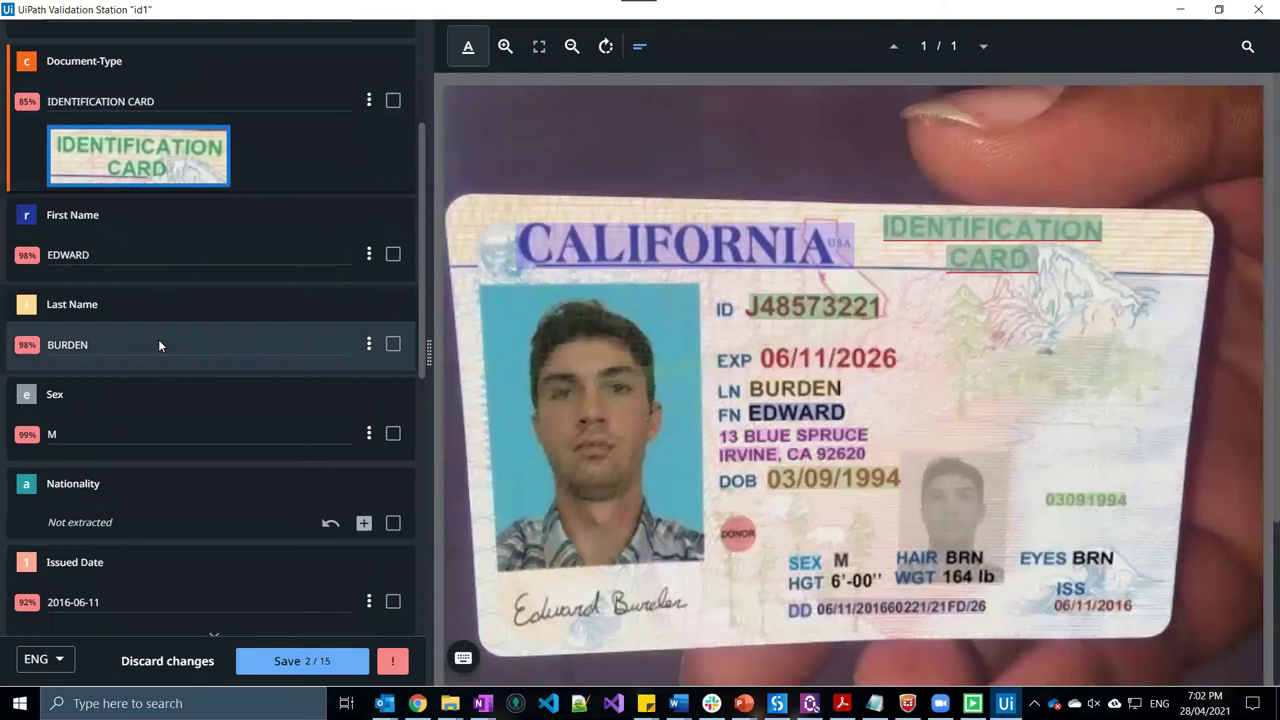
left_click(158, 339)
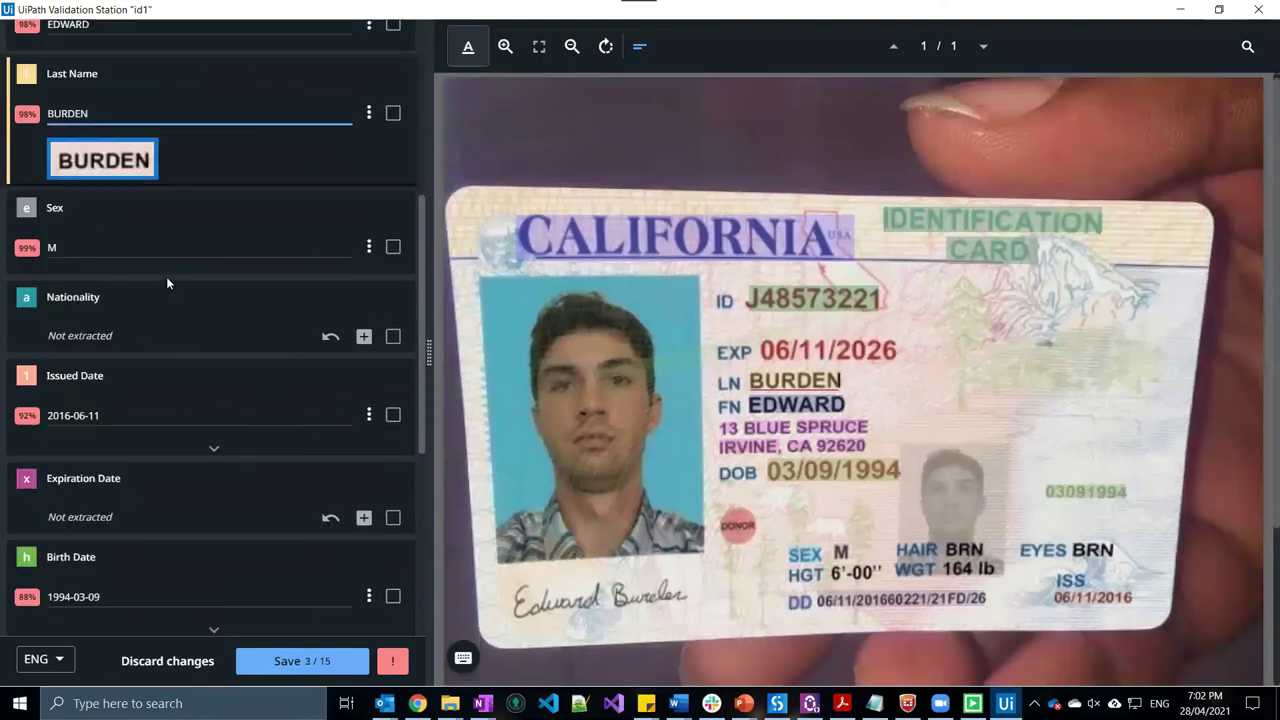
key("Return")
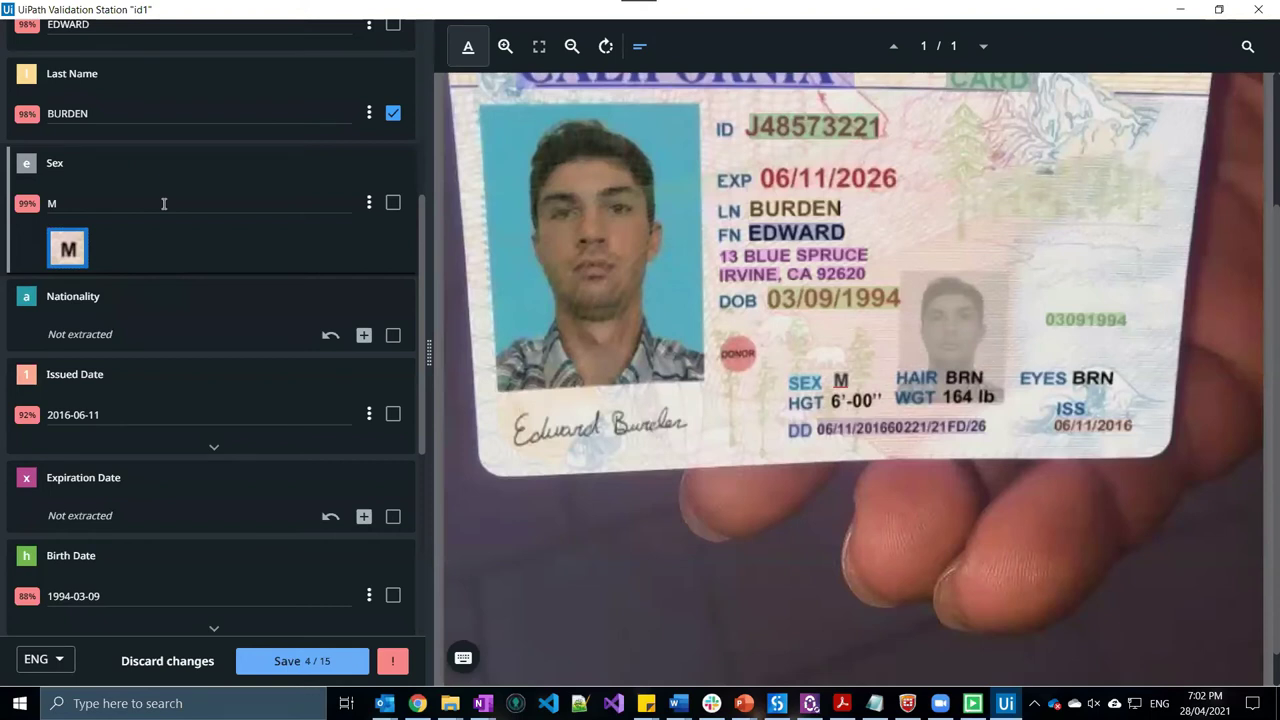
scroll(164, 203, "down", 3)
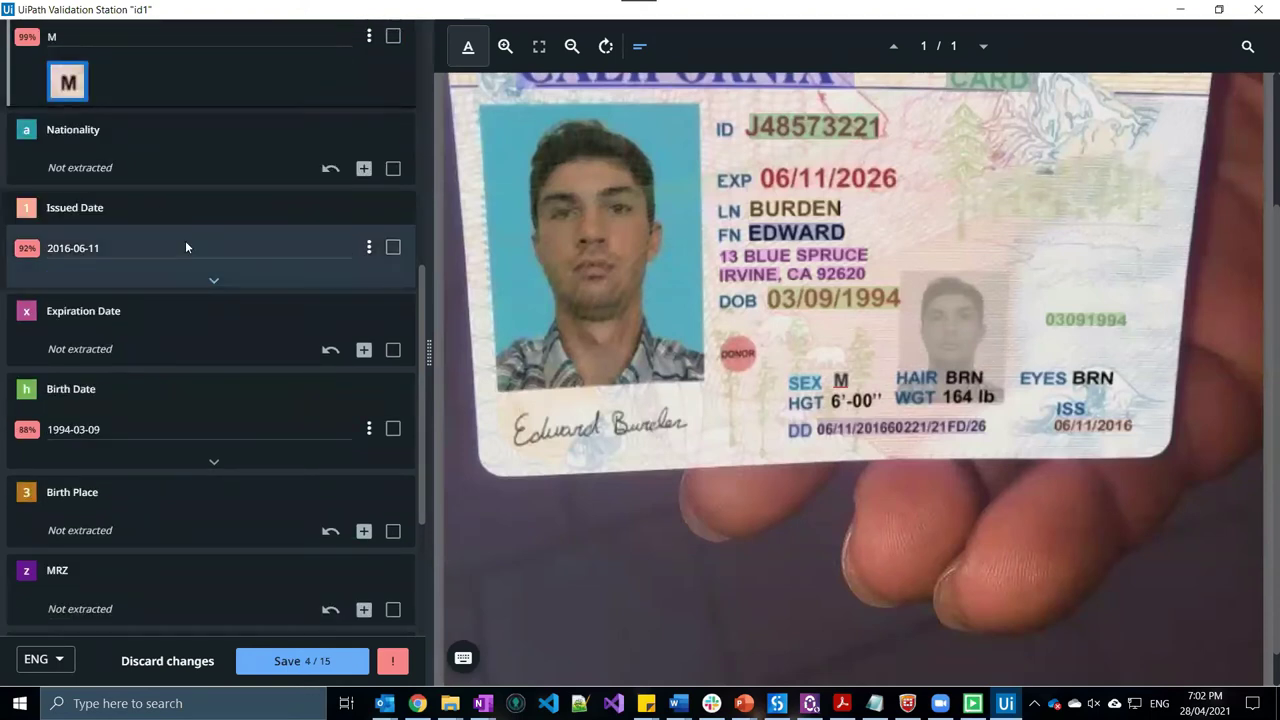
left_click(185, 247)
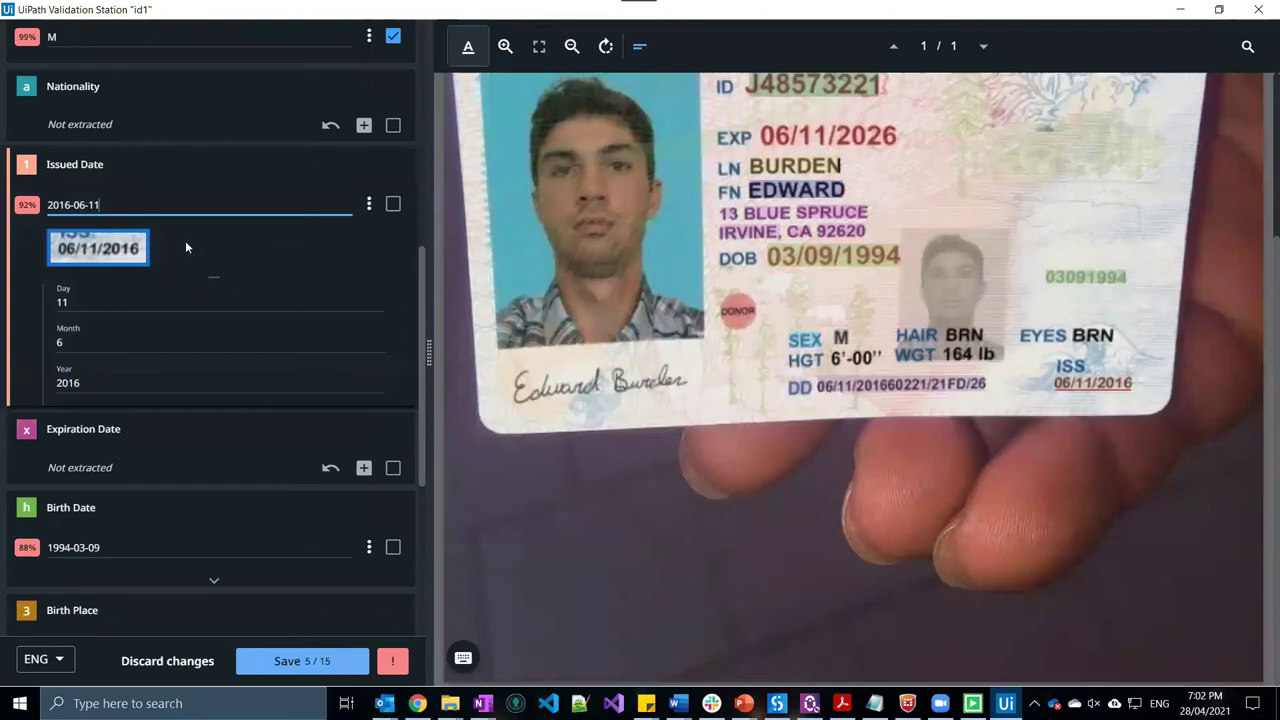
Confirm the card's Issued Date, Birth Date and Address fields and save the extracted data
scroll(188, 266, "down", 4)
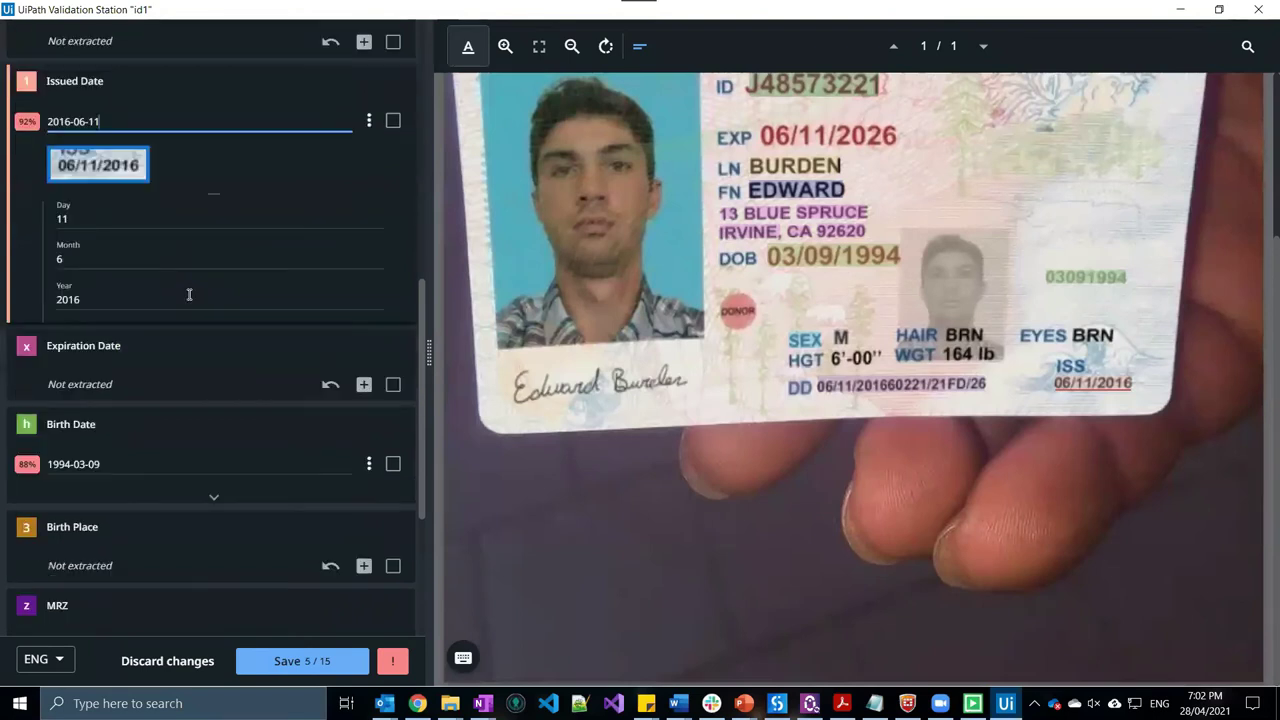
left_click(195, 332)
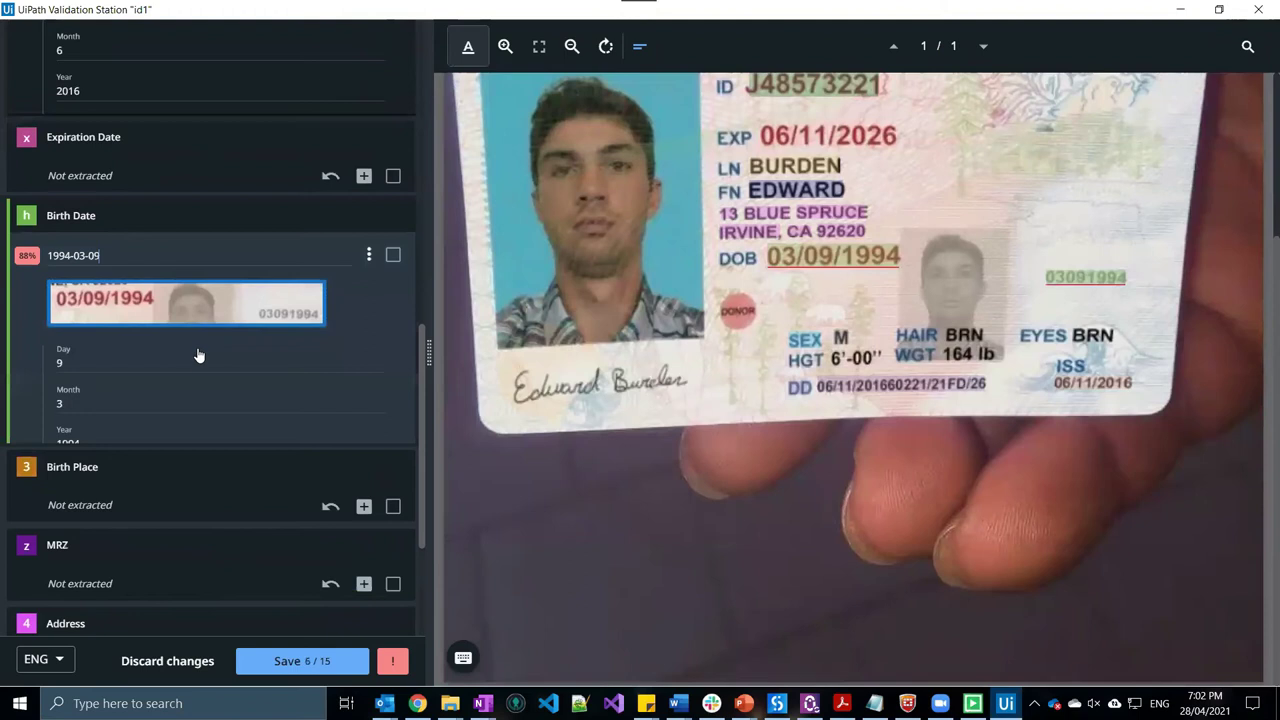
scroll(181, 460, "down", 3)
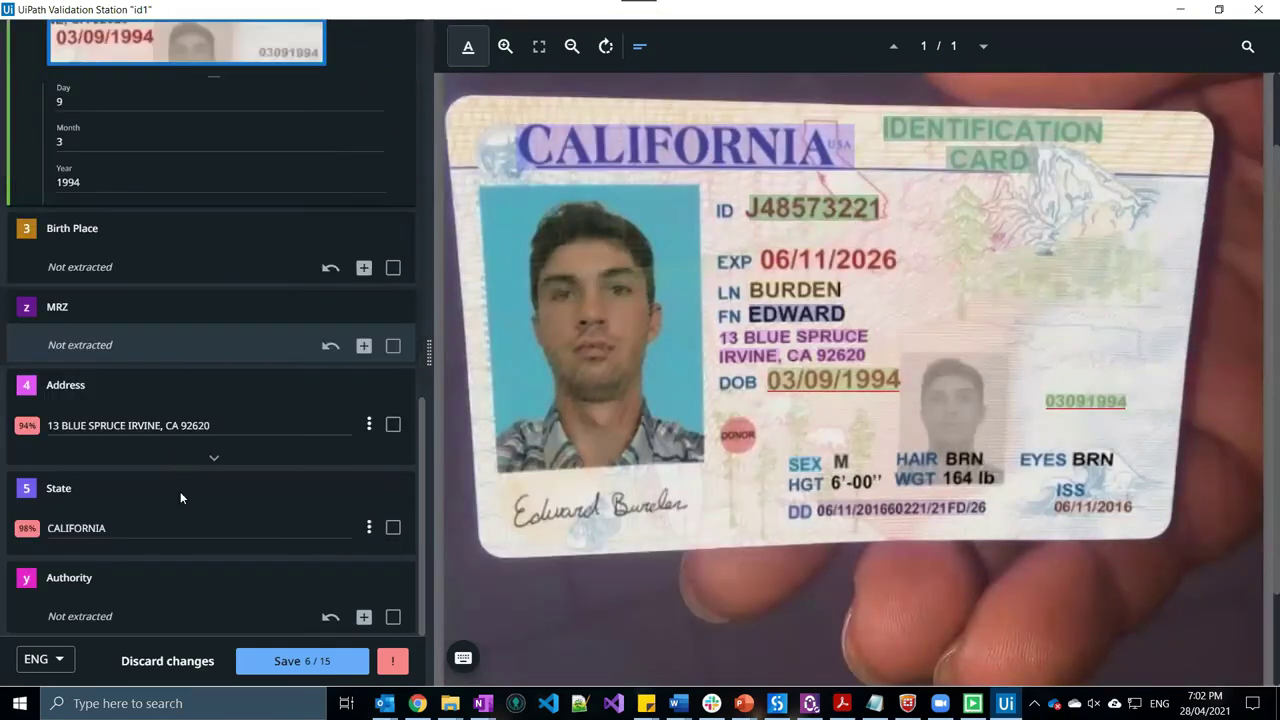
key("Return")
key("Return")
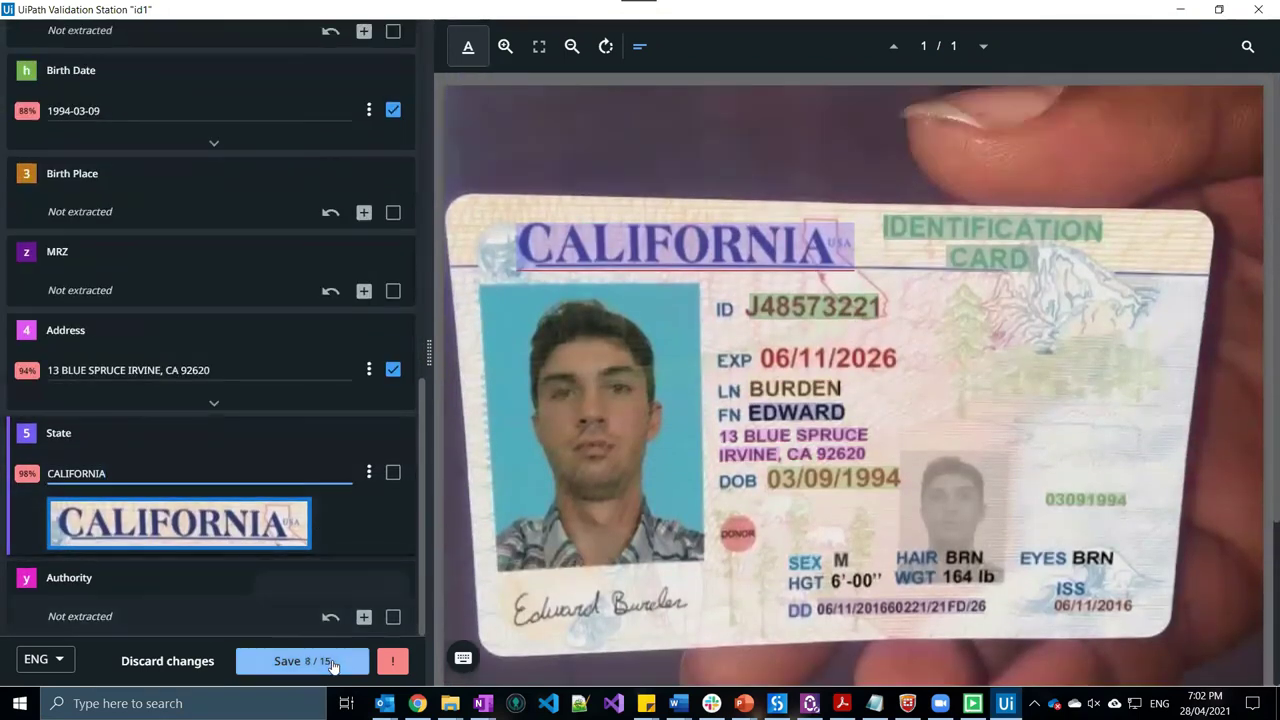
left_click(329, 659)
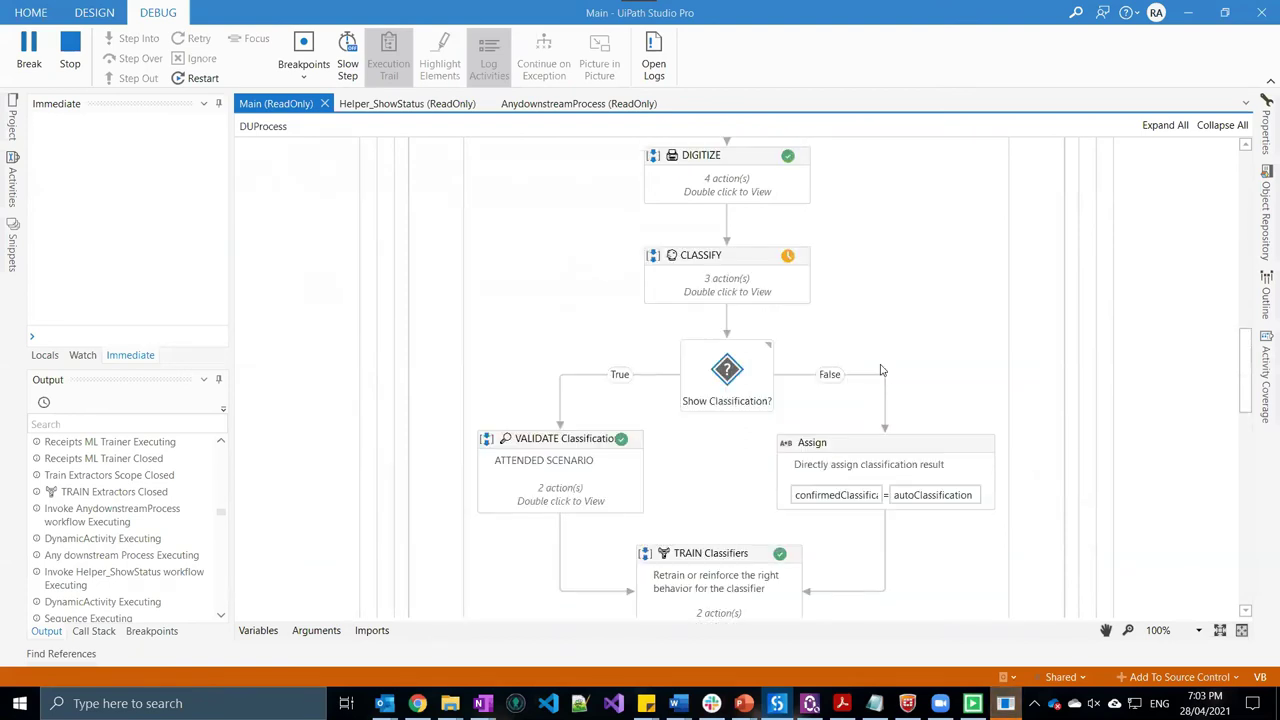
Answer Yes to viewing Classification Station and Yes to viewing Validation Station for the passport document
left_click(524, 344)
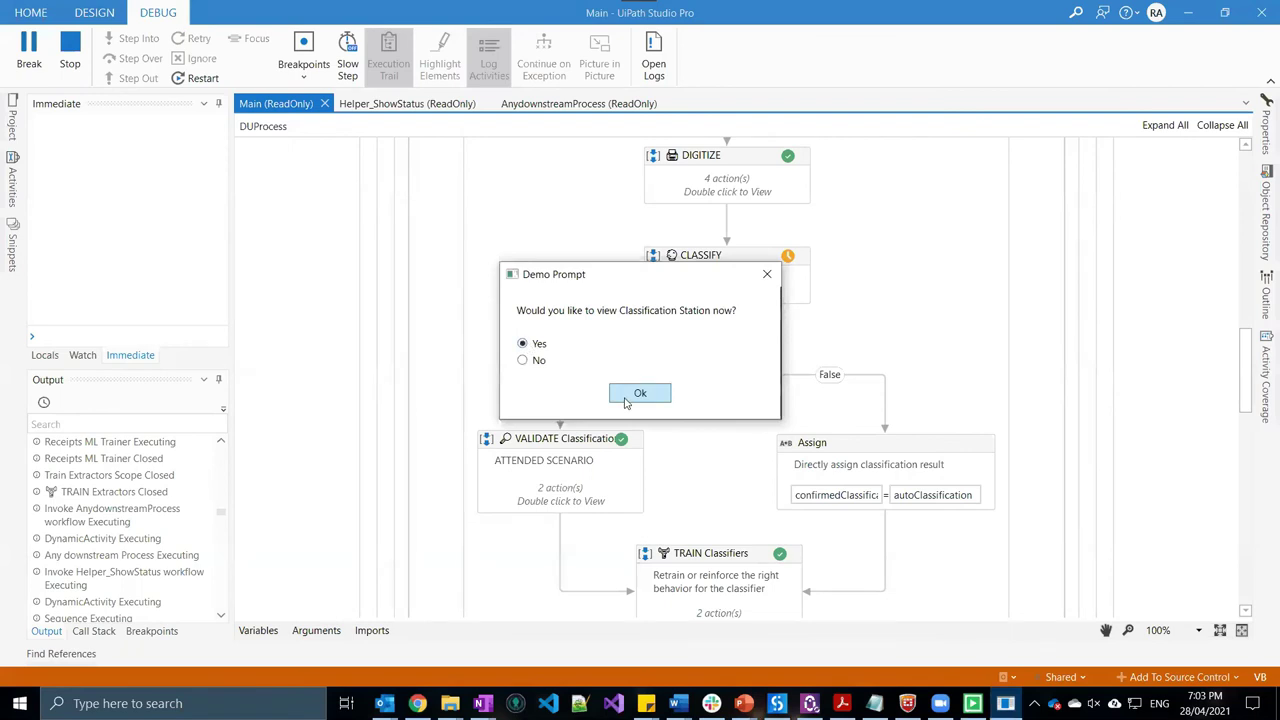
left_click(638, 394)
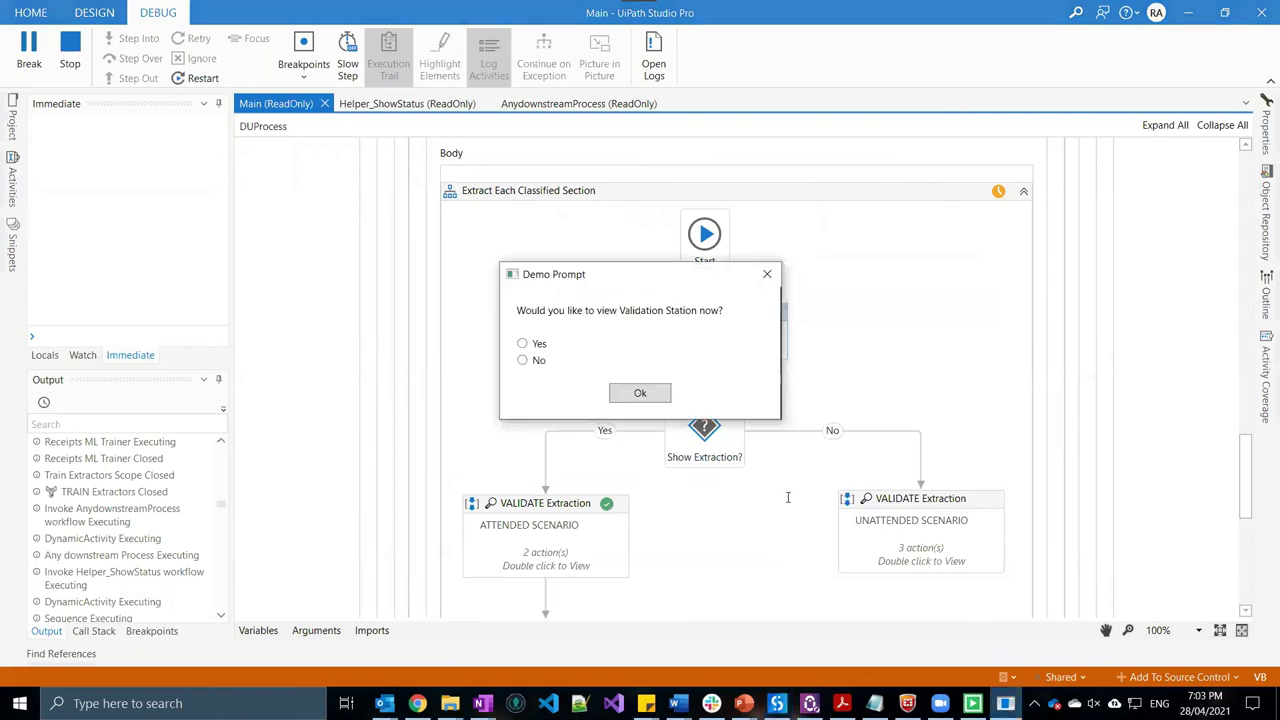
left_click(538, 347)
left_click(637, 393)
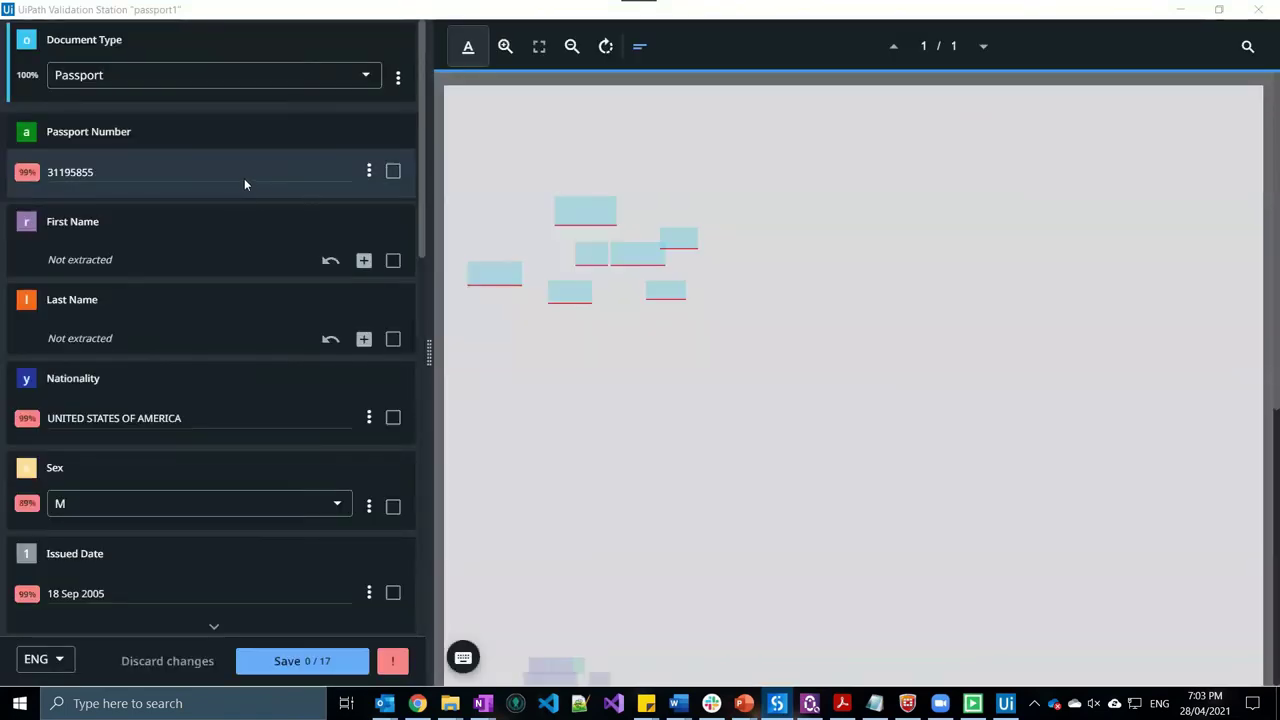
Confirm the passport's Passport Number and Nationality fields and check its Issued Date against the passport image
left_click(244, 181)
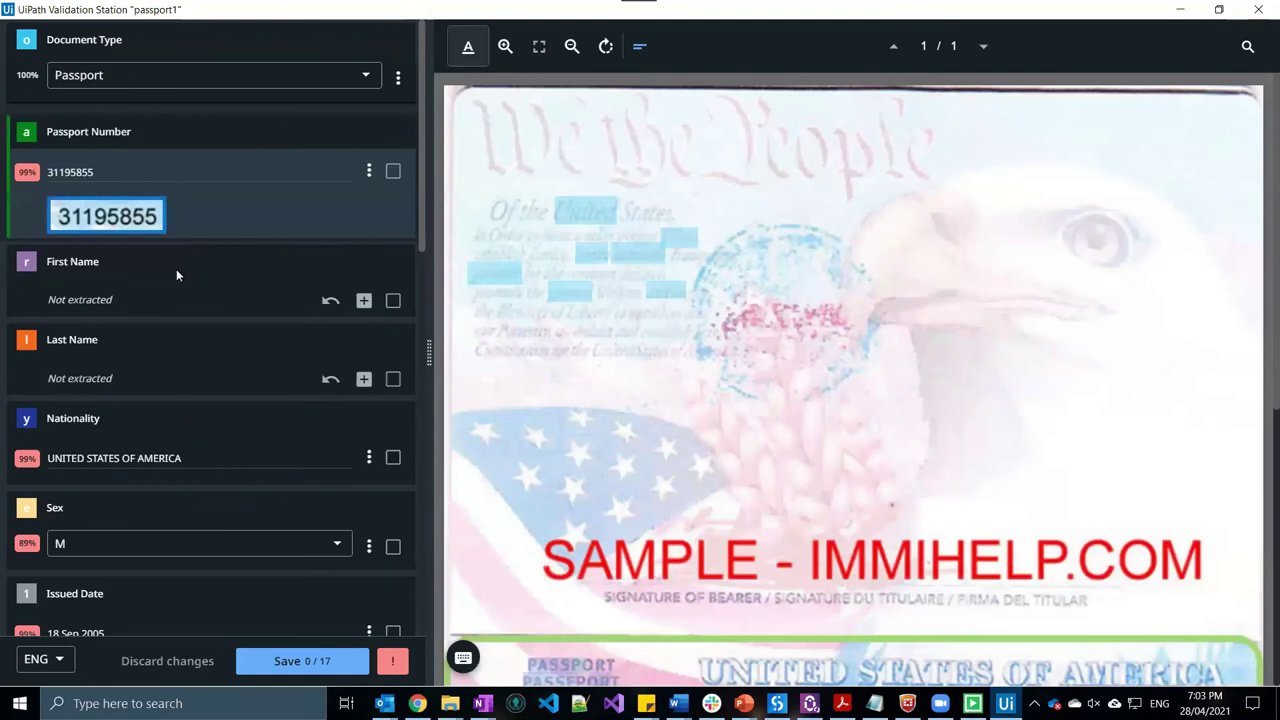
scroll(178, 270, "down", 2)
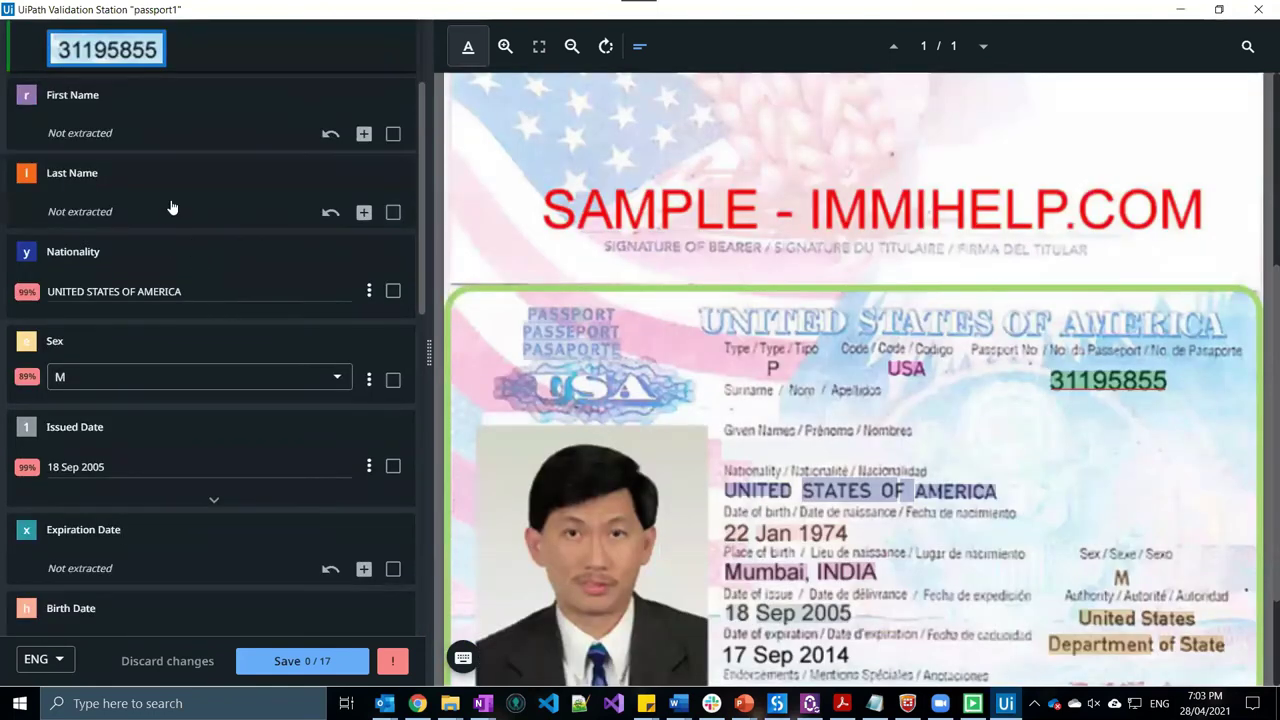
left_click(176, 286)
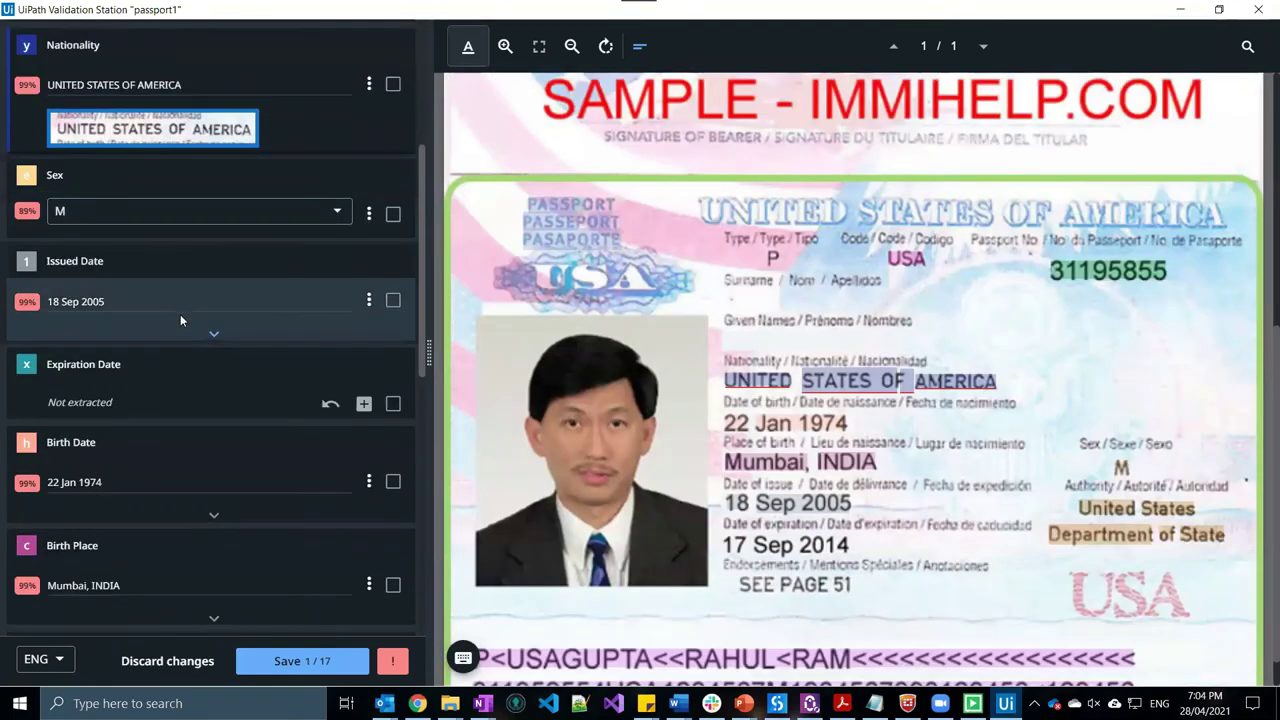
left_click(180, 314)
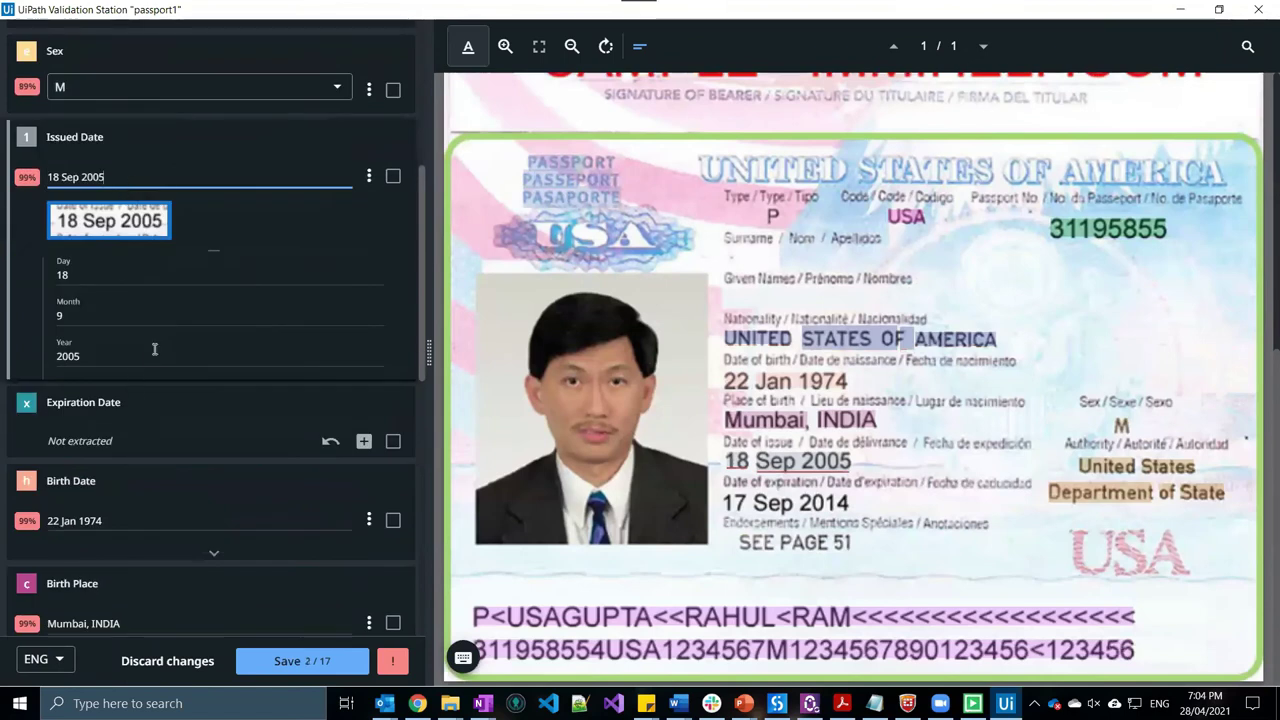
scroll(143, 449, "down", 3)
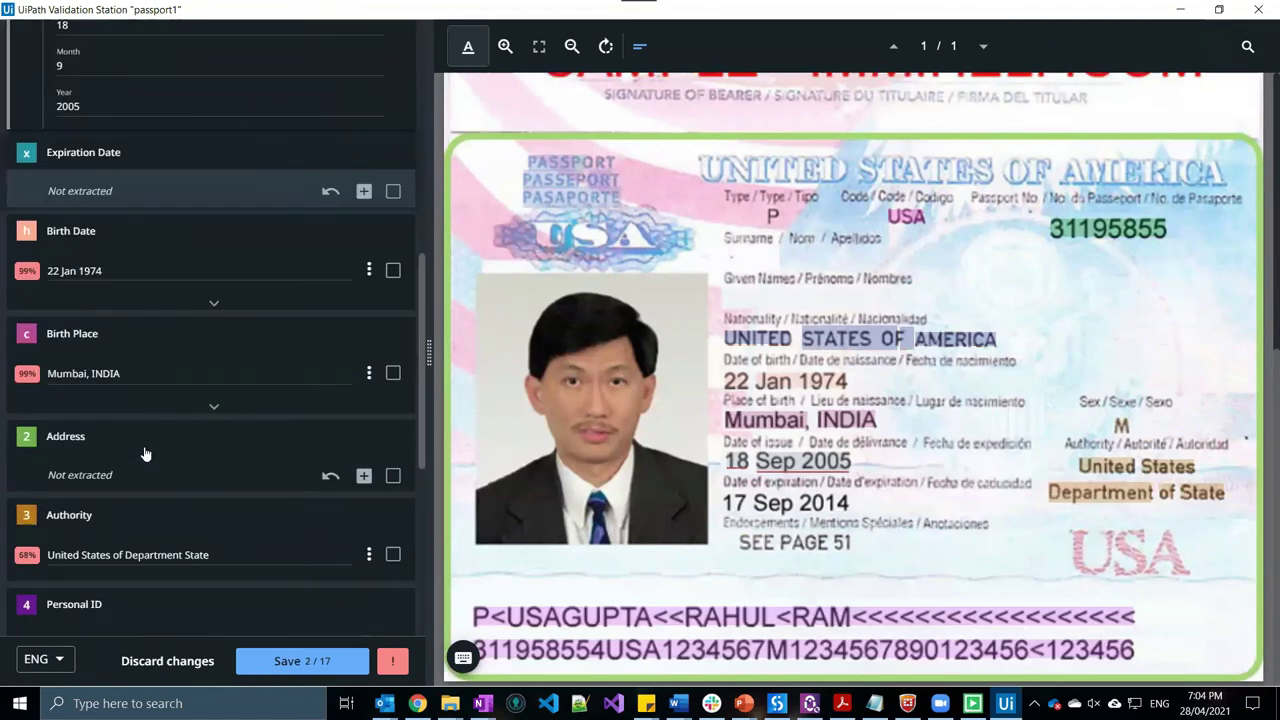
Confirm the passport's Authority, MRZ and Document-Type fields and save the extracted data, letting the remaining fields be confirmed automatically
left_click(131, 310)
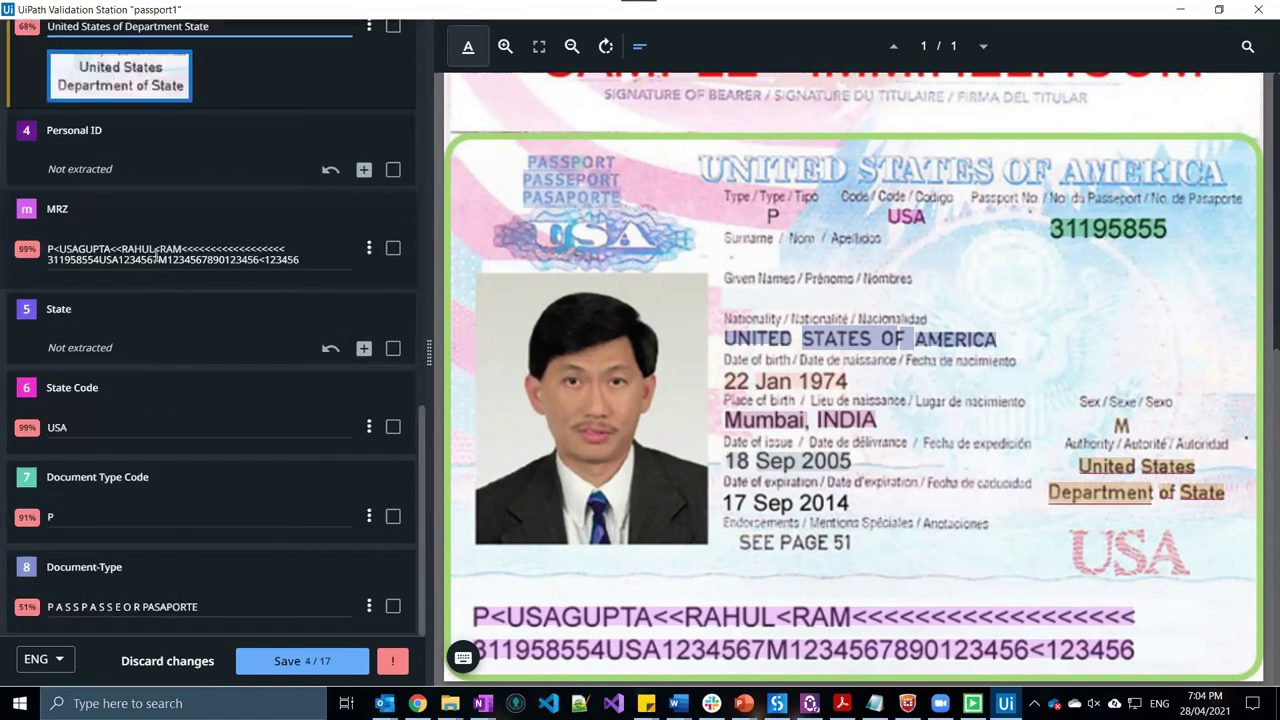
left_click(124, 610)
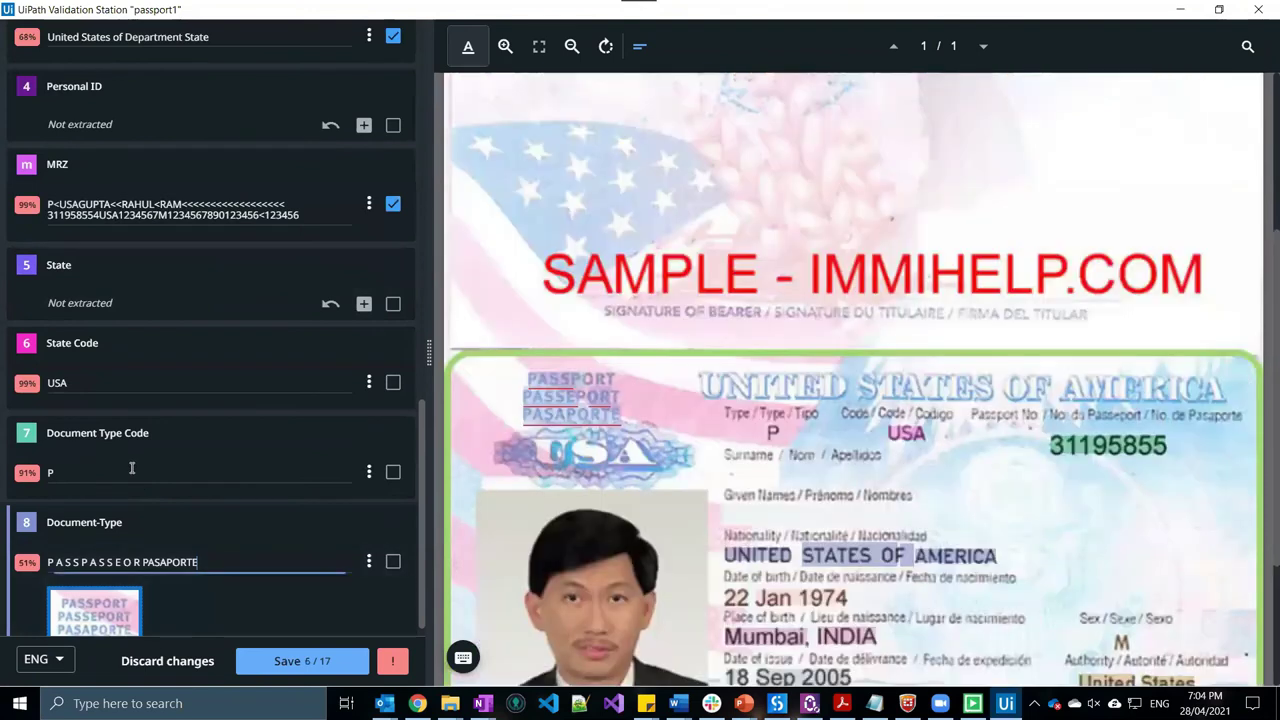
key("Return")
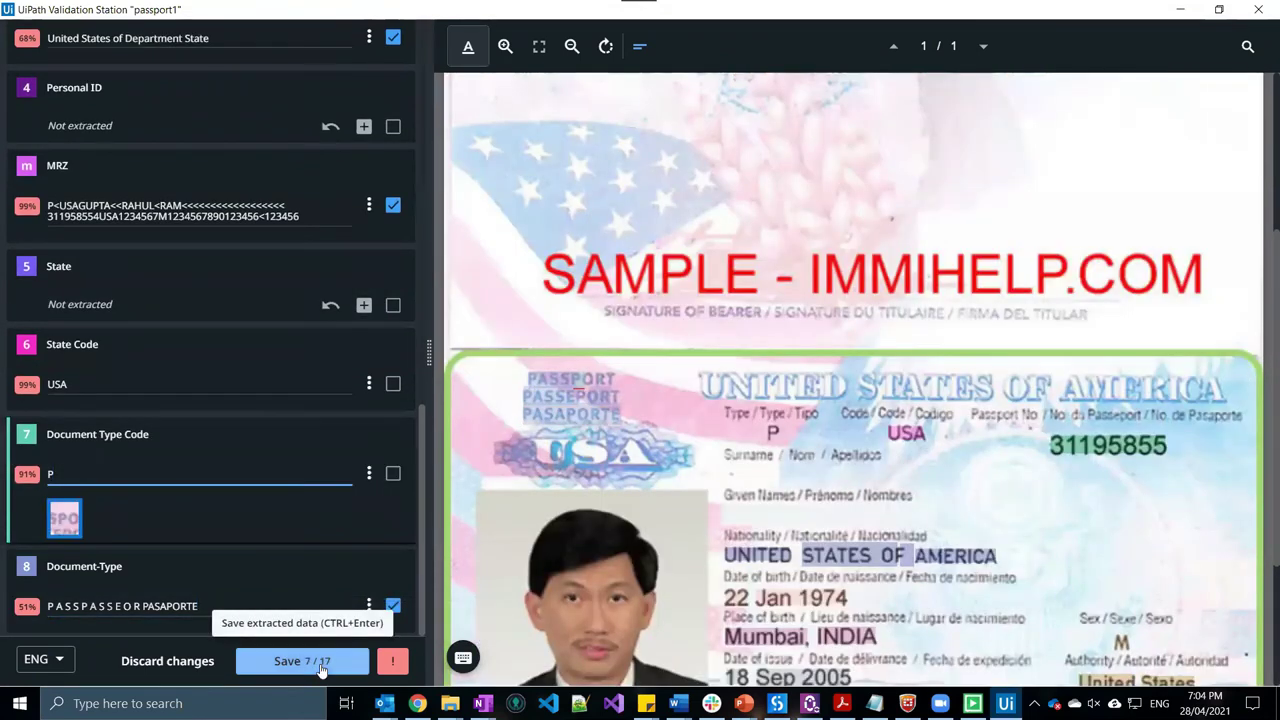
left_click(322, 671)
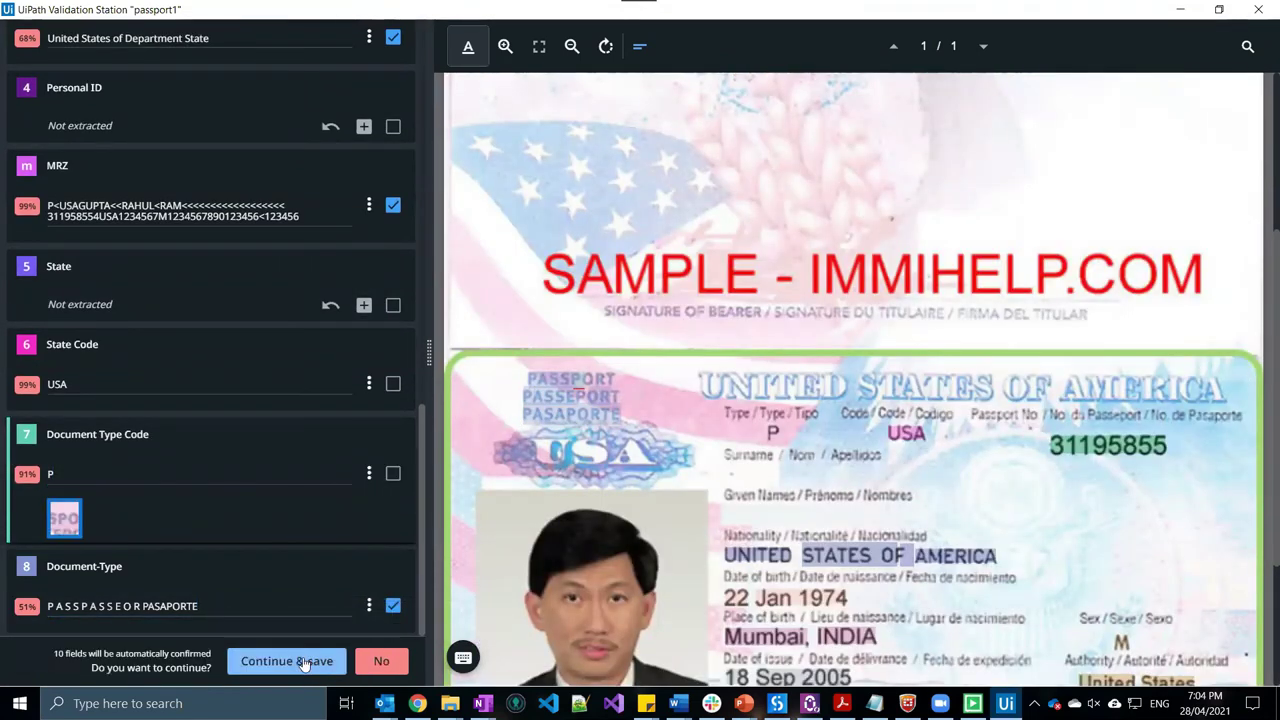
scroll(542, 590, "down", 3)
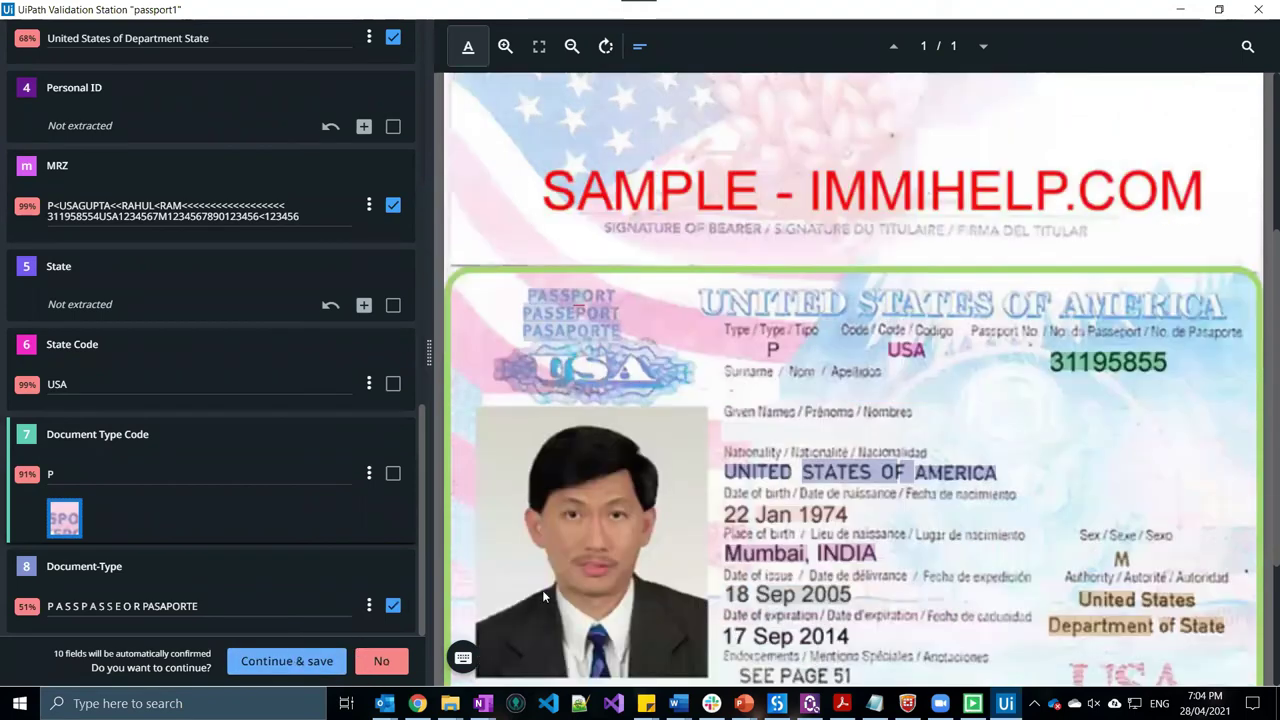
key("Return")
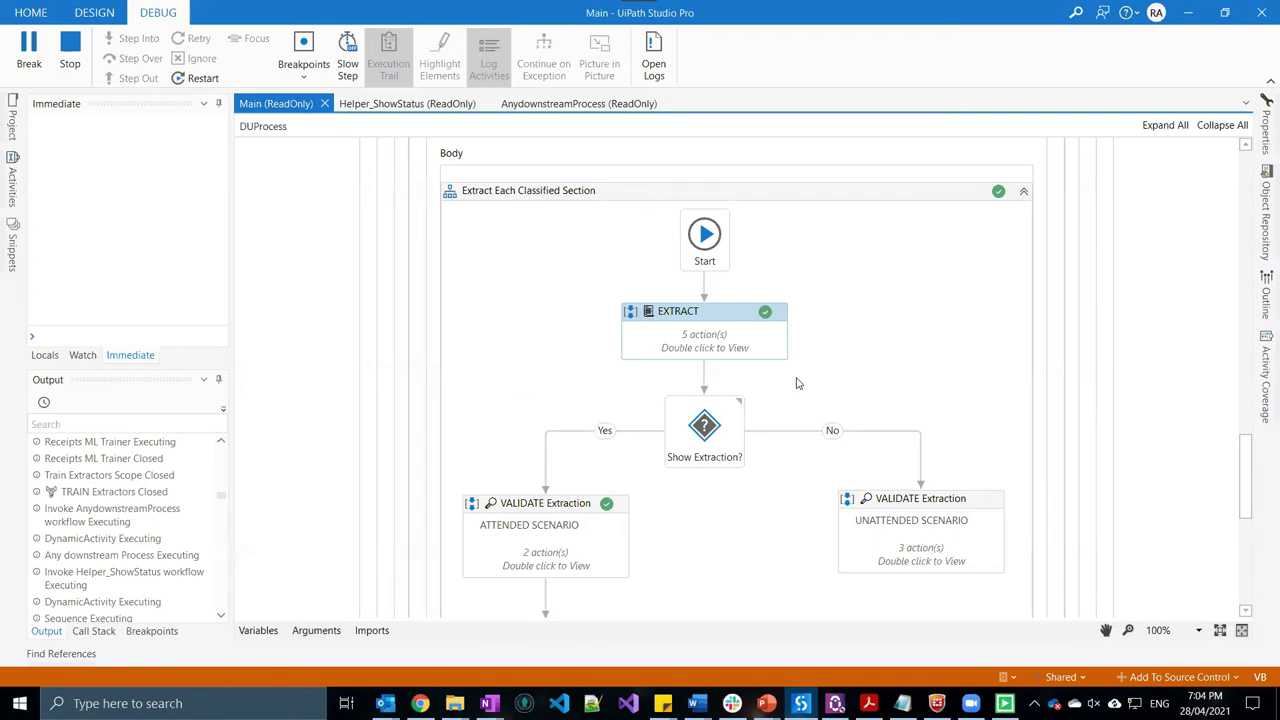
Answer Yes to viewing Classification Station for the next document and save its classification as Reimbursement Form
scroll(879, 415, "up", 10)
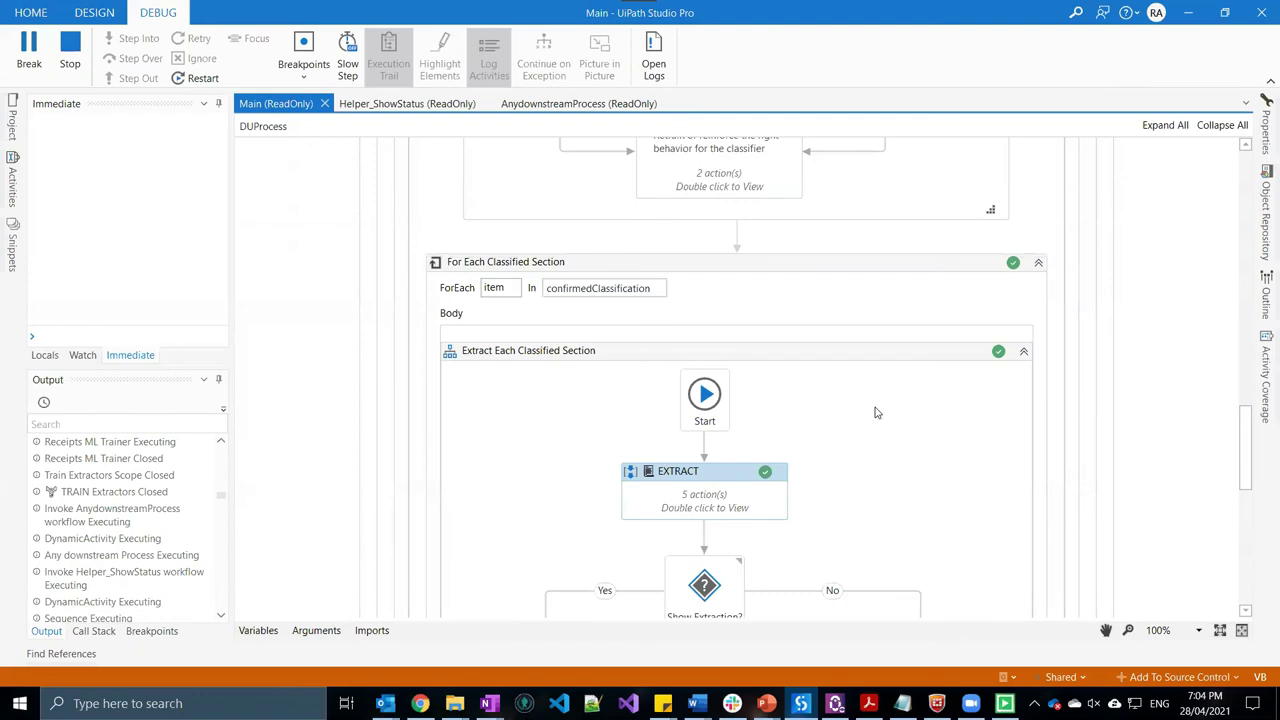
scroll(879, 417, "up", 5)
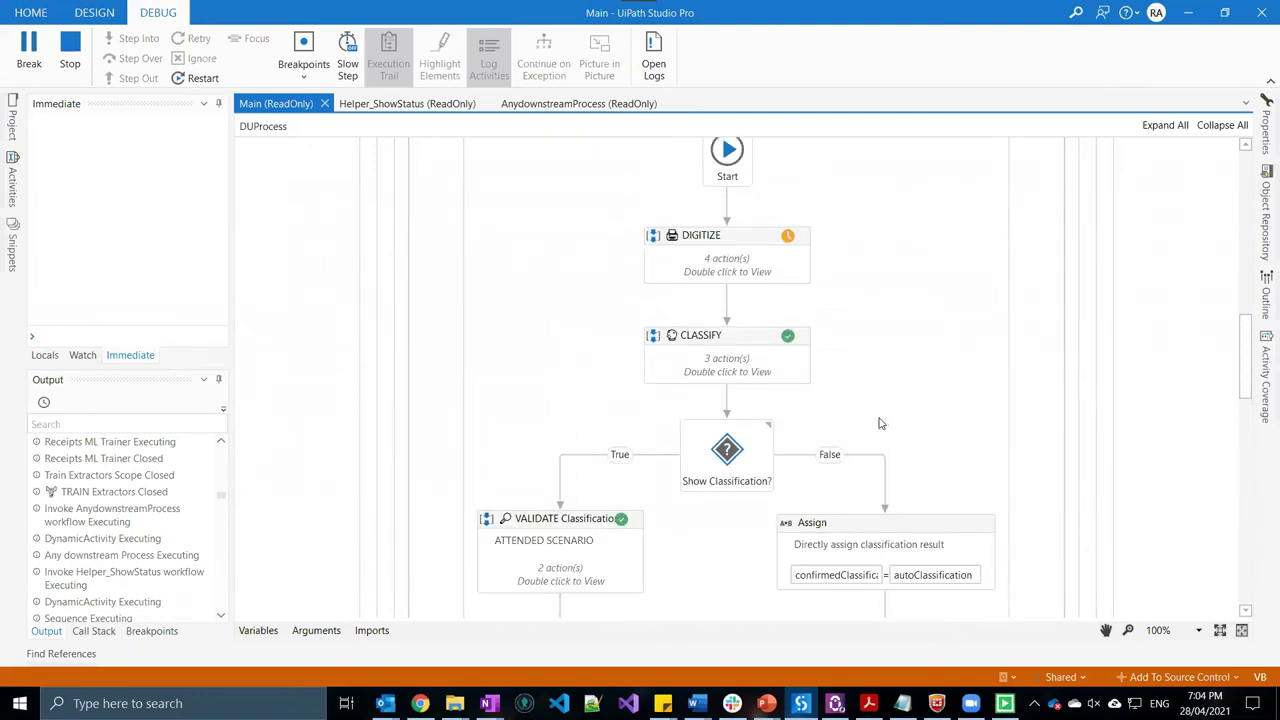
left_click(758, 238)
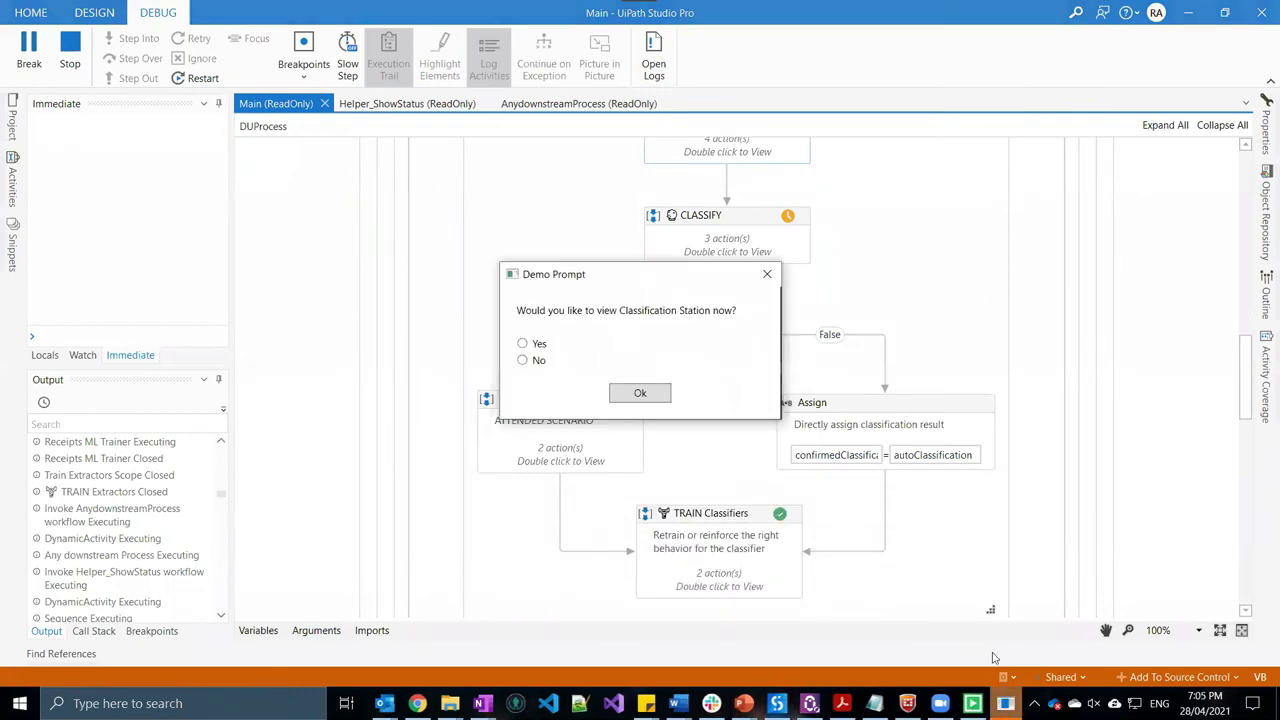
left_click(528, 344)
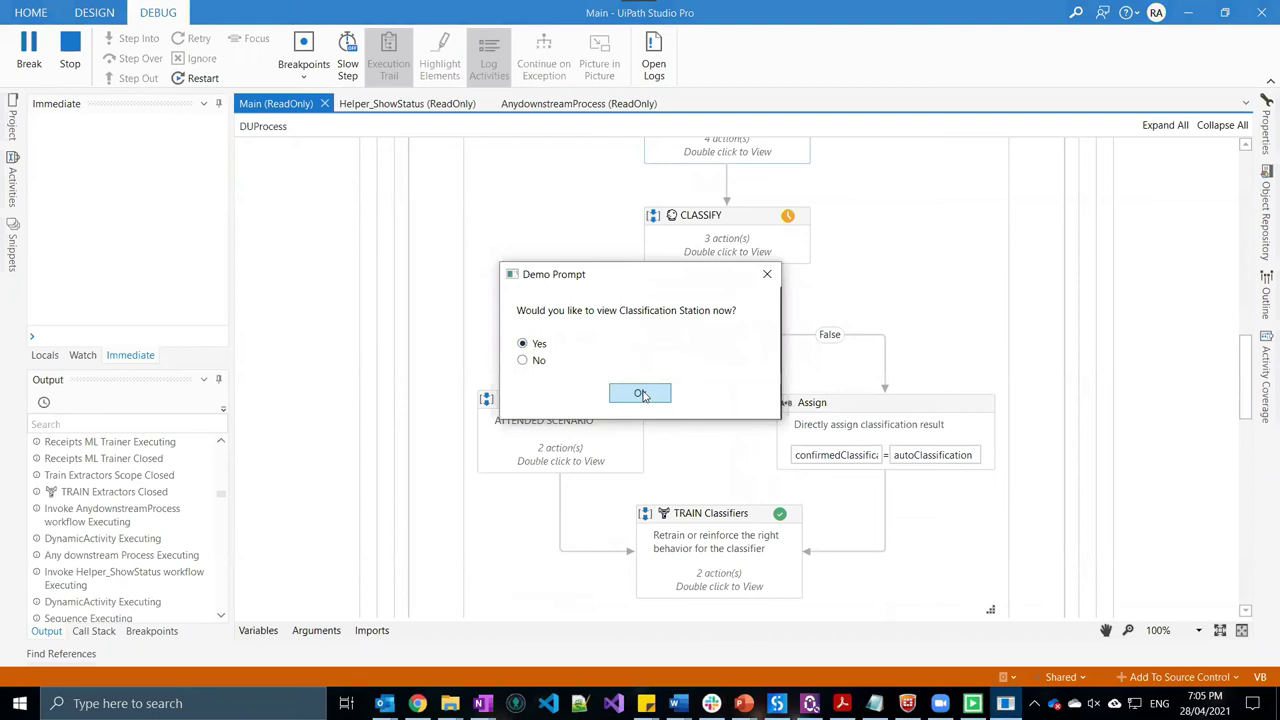
left_click(641, 398)
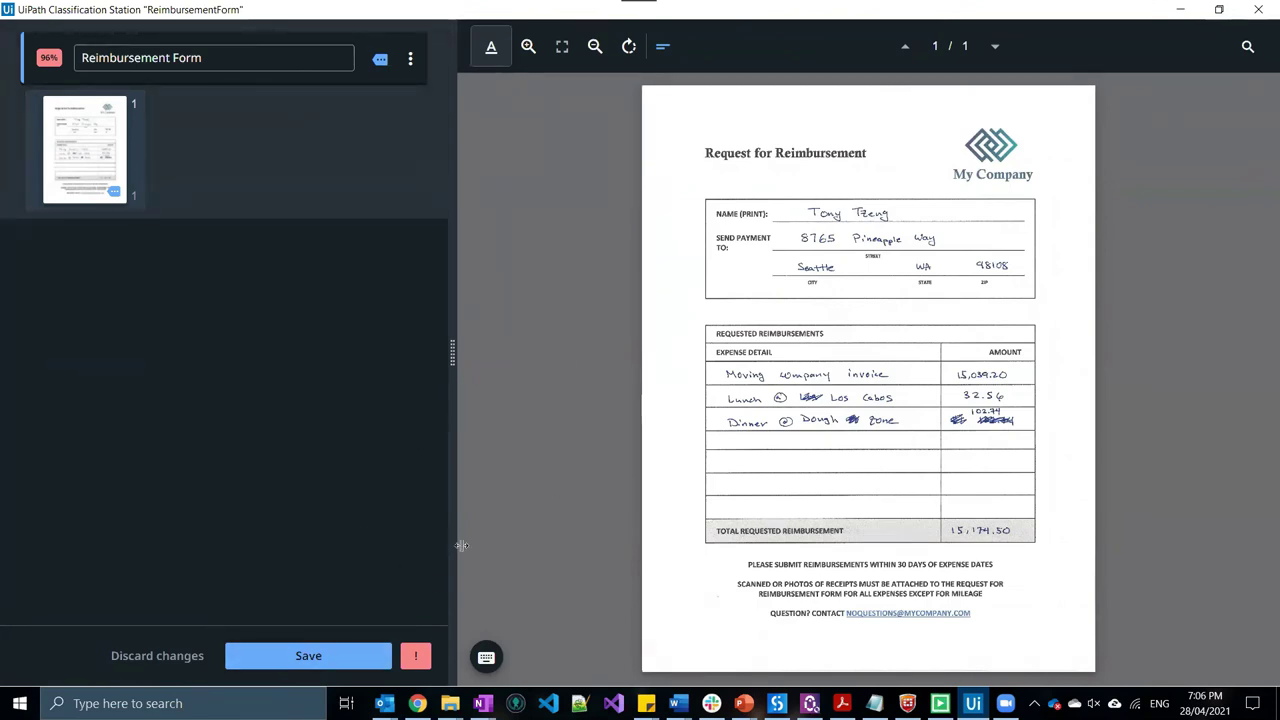
left_click(340, 667)
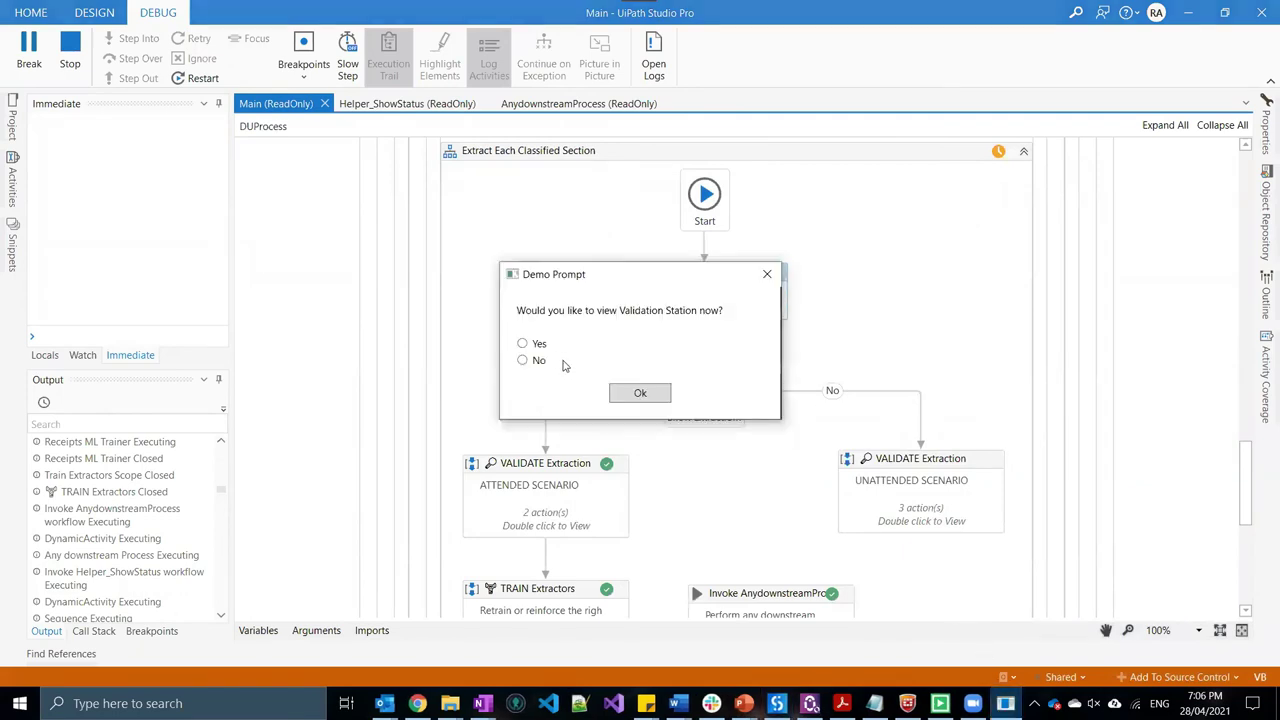
Answer Yes to viewing Validation Station and confirm the reimbursement form's Name and Street fields
left_click(538, 345)
left_click(630, 396)
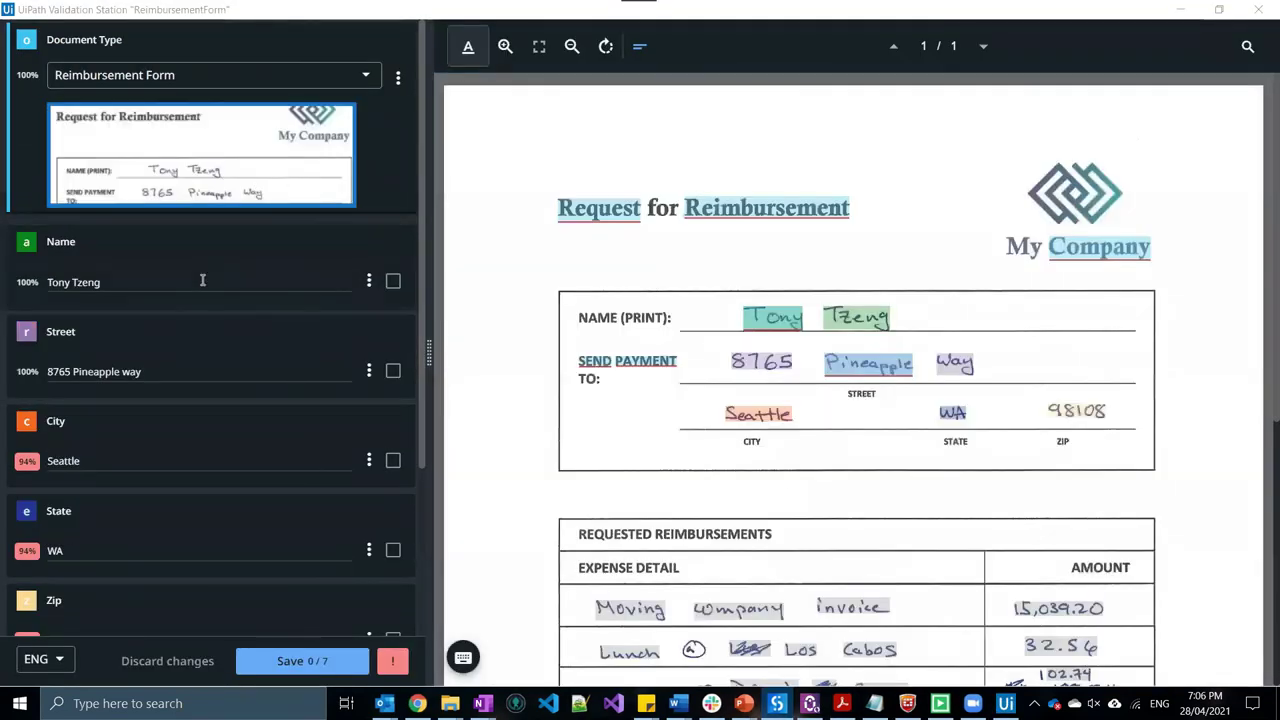
left_click(238, 278)
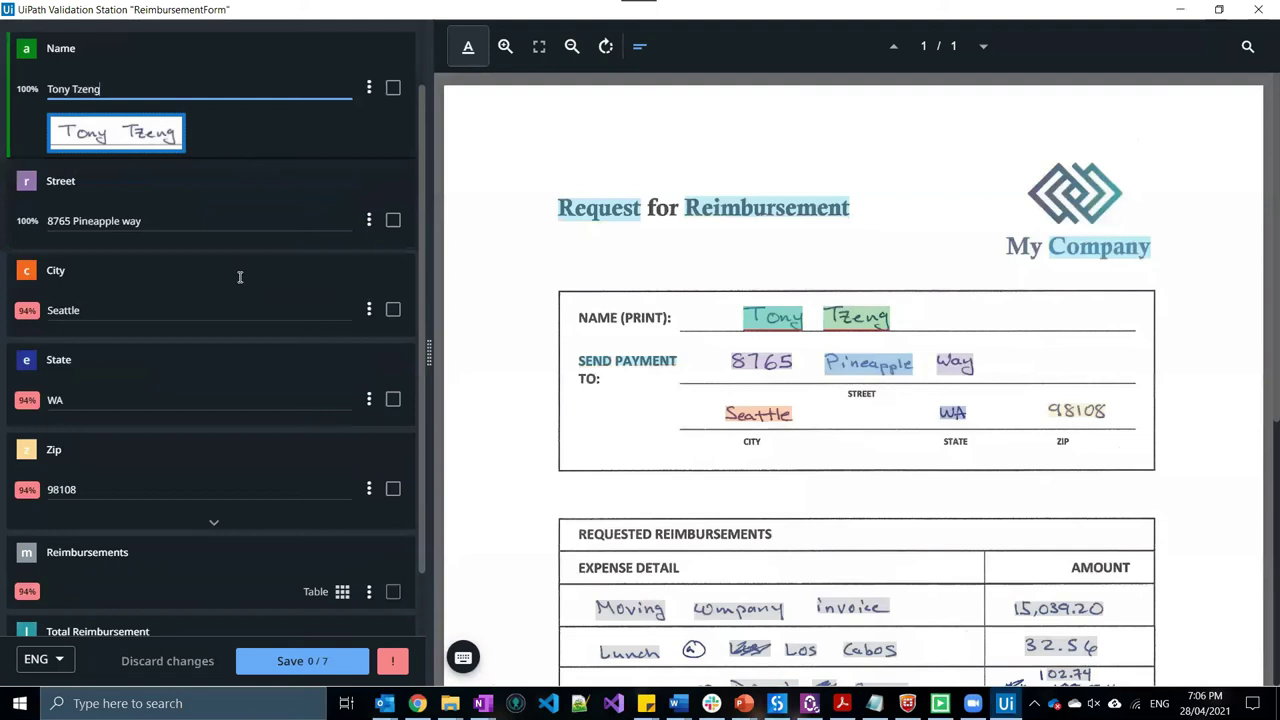
key("Return")
key("Return")
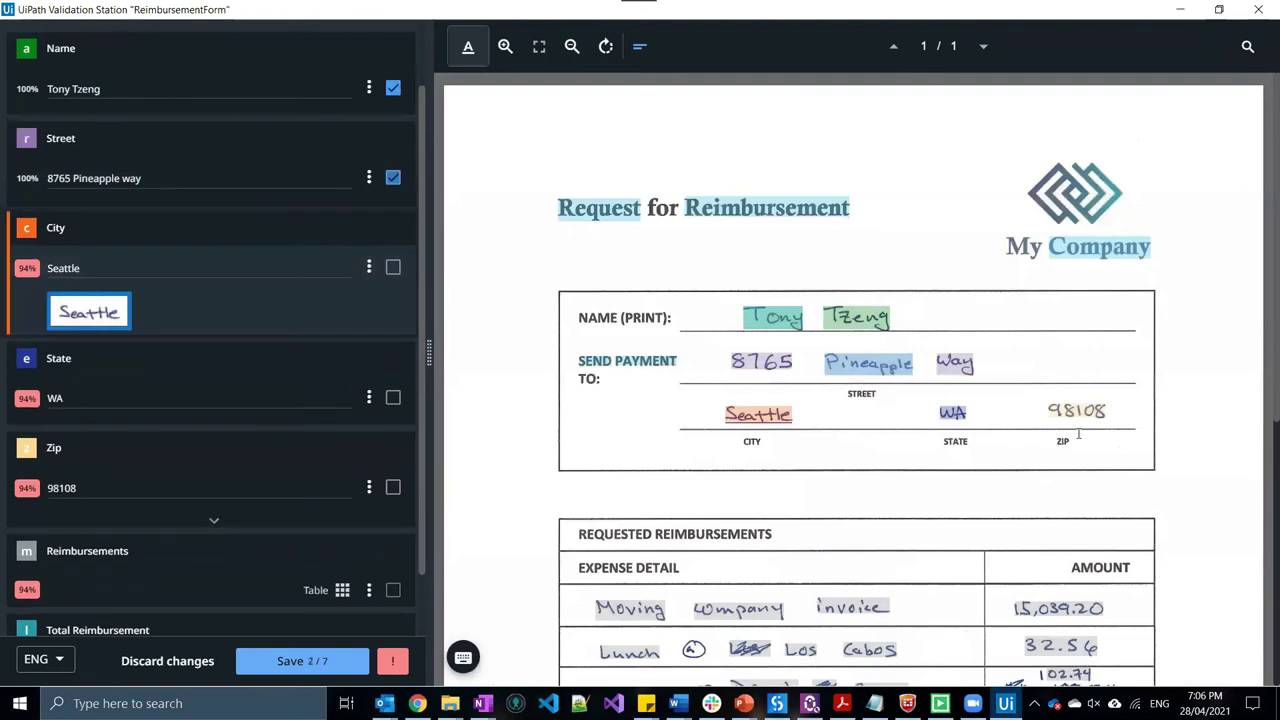
scroll(1018, 440, "down", 1)
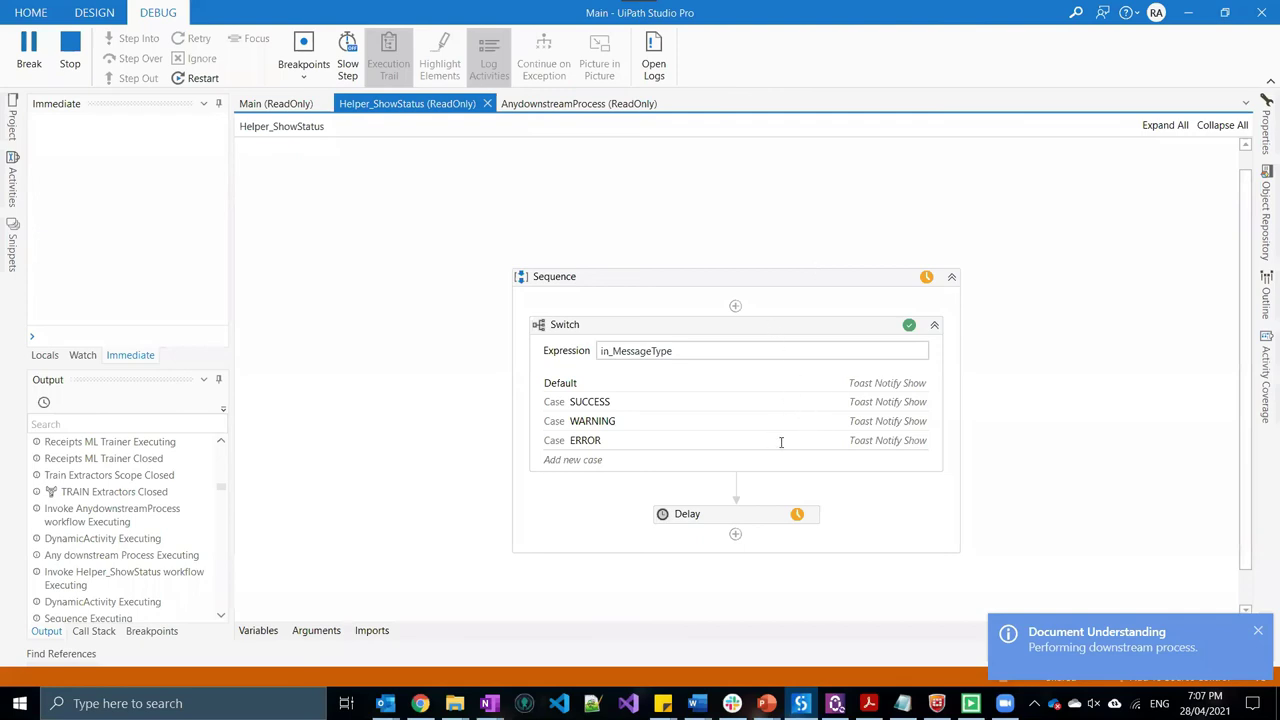
Review the Main workflow from the classification stage through the attended and unattended extraction validation to the downstream process
scroll(779, 442, "down", 10)
scroll(779, 442, "down", 10)
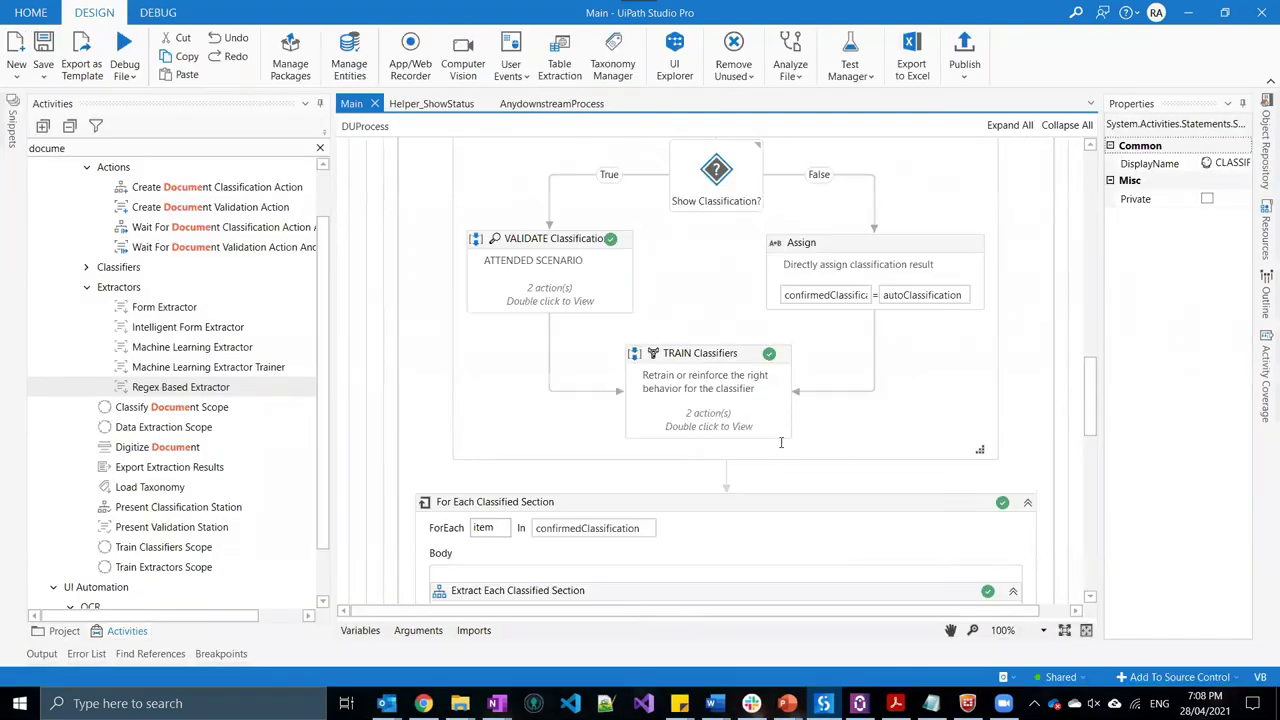
scroll(777, 440, "up", 8)
scroll(748, 433, "down", 2)
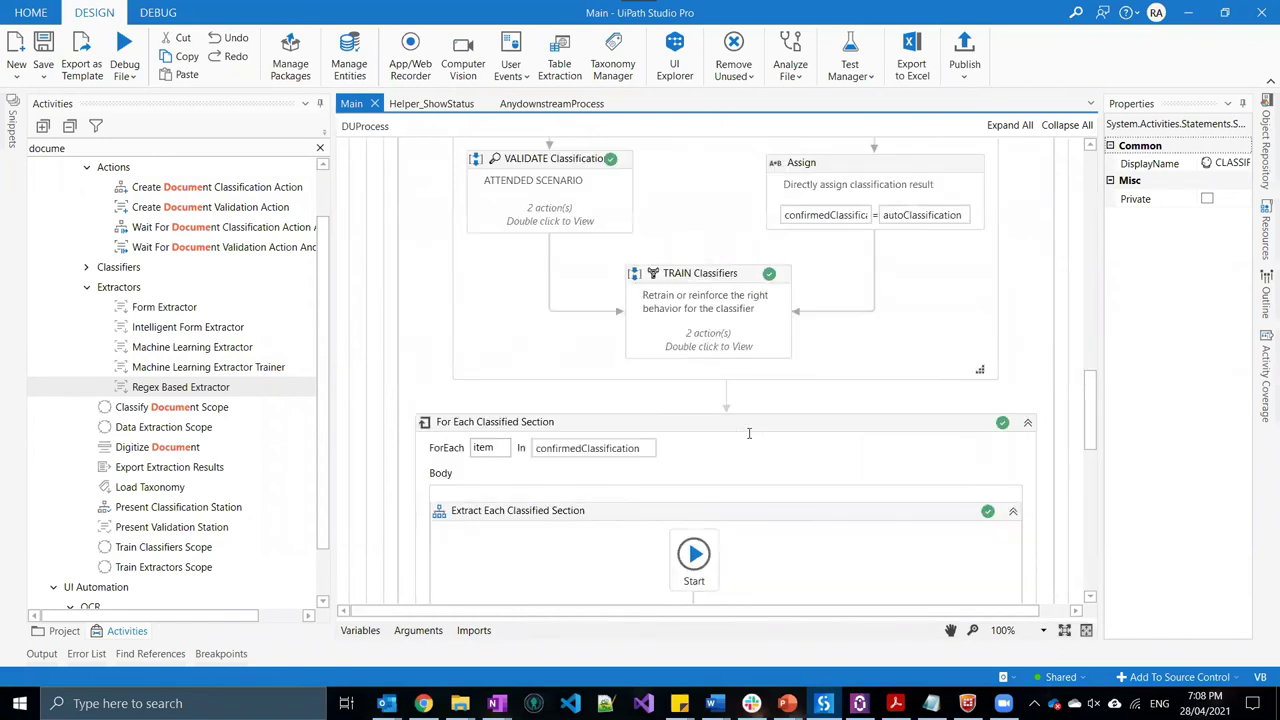
scroll(748, 433, "down", 6)
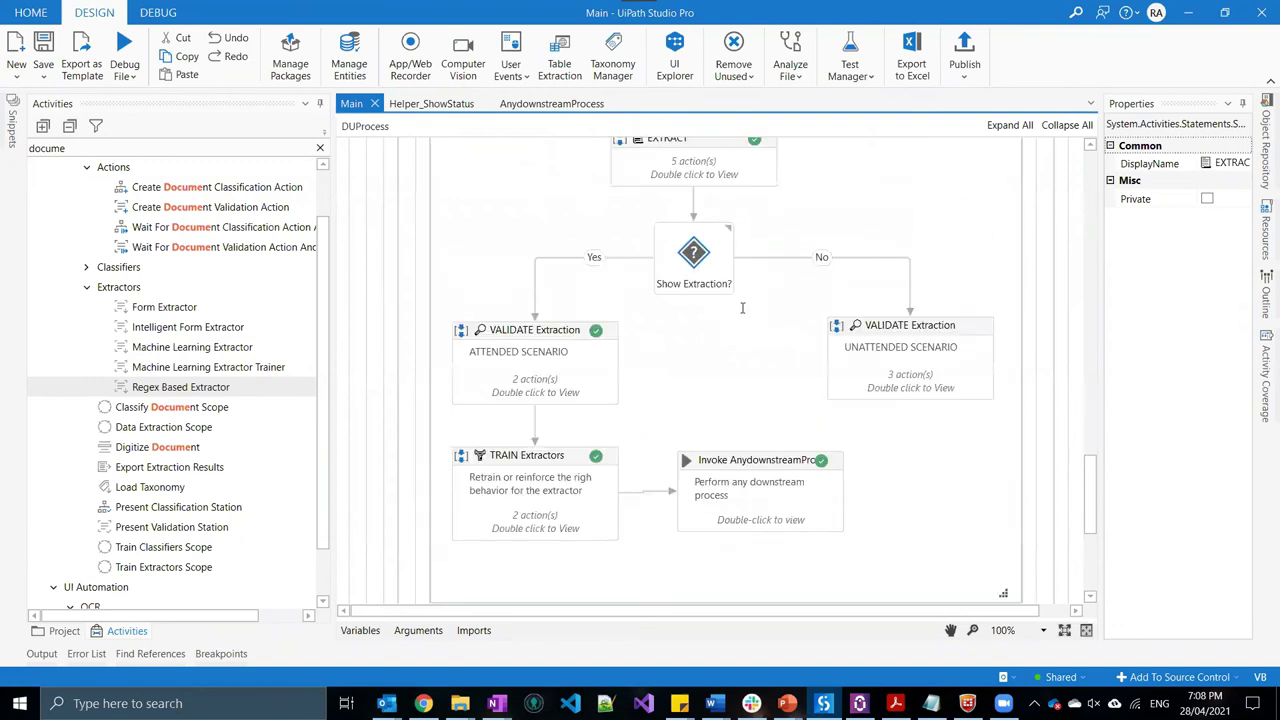
scroll(770, 360, "up", 1)
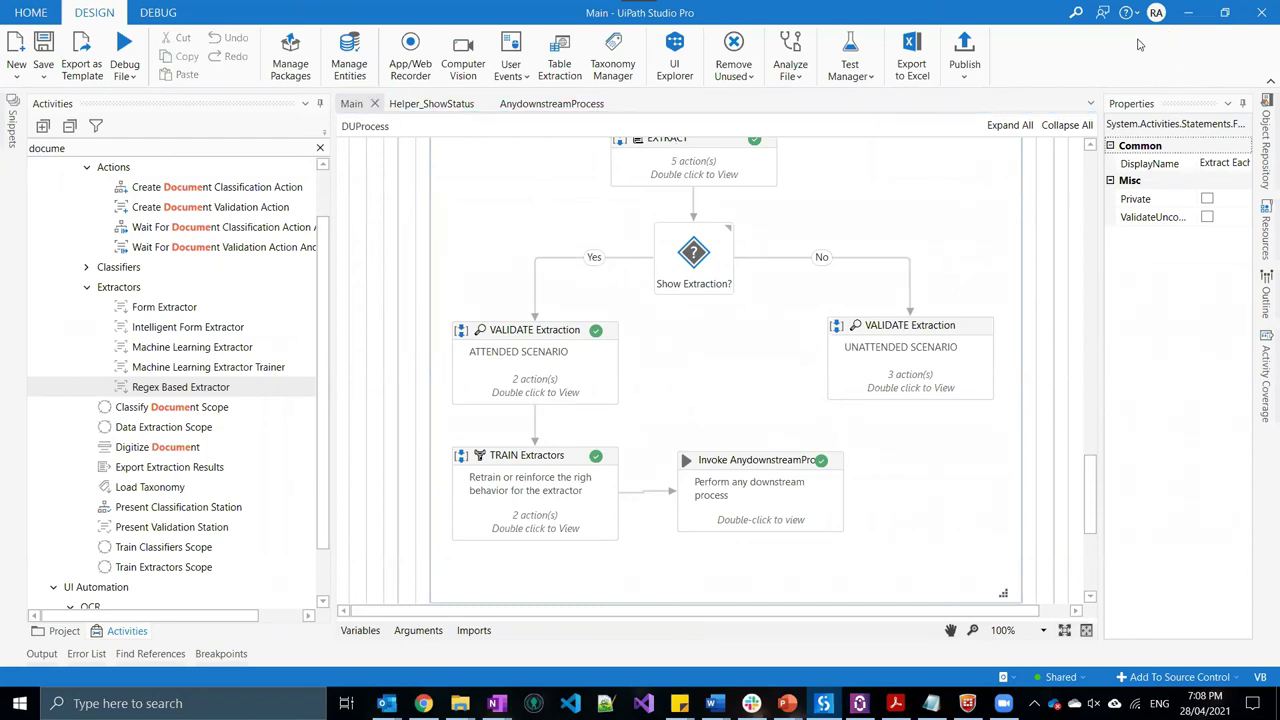
Switch to Outlook, closing the FortiClient VPN window, and open PO Package 2.pdf from the "New orders attached" email
left_click(1197, 13)
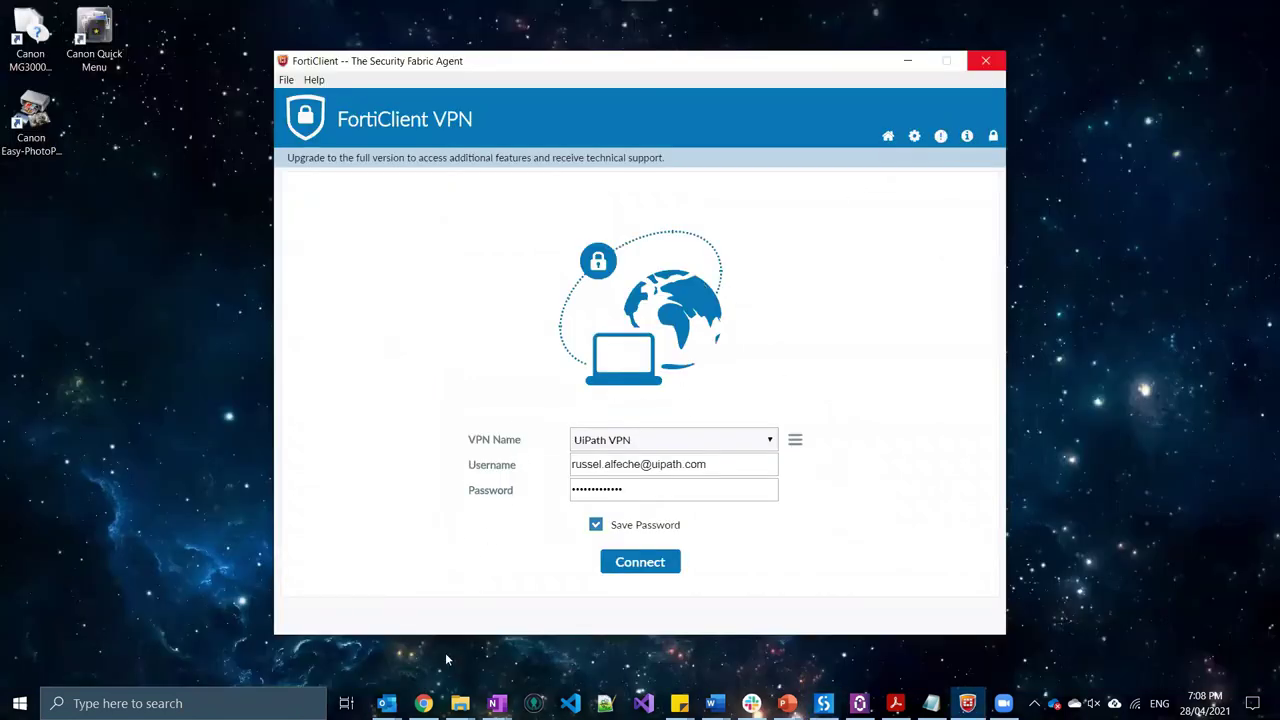
key("alt+F4")
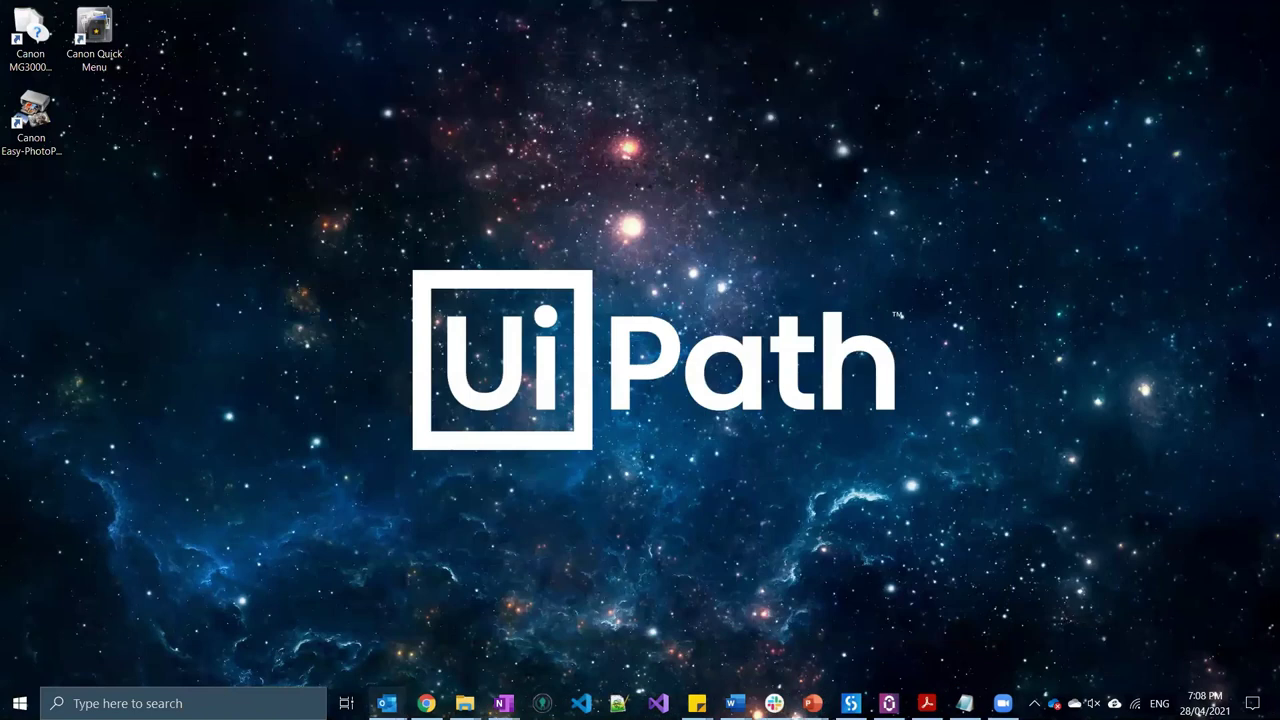
mouse_move(386, 703)
left_click(386, 703)
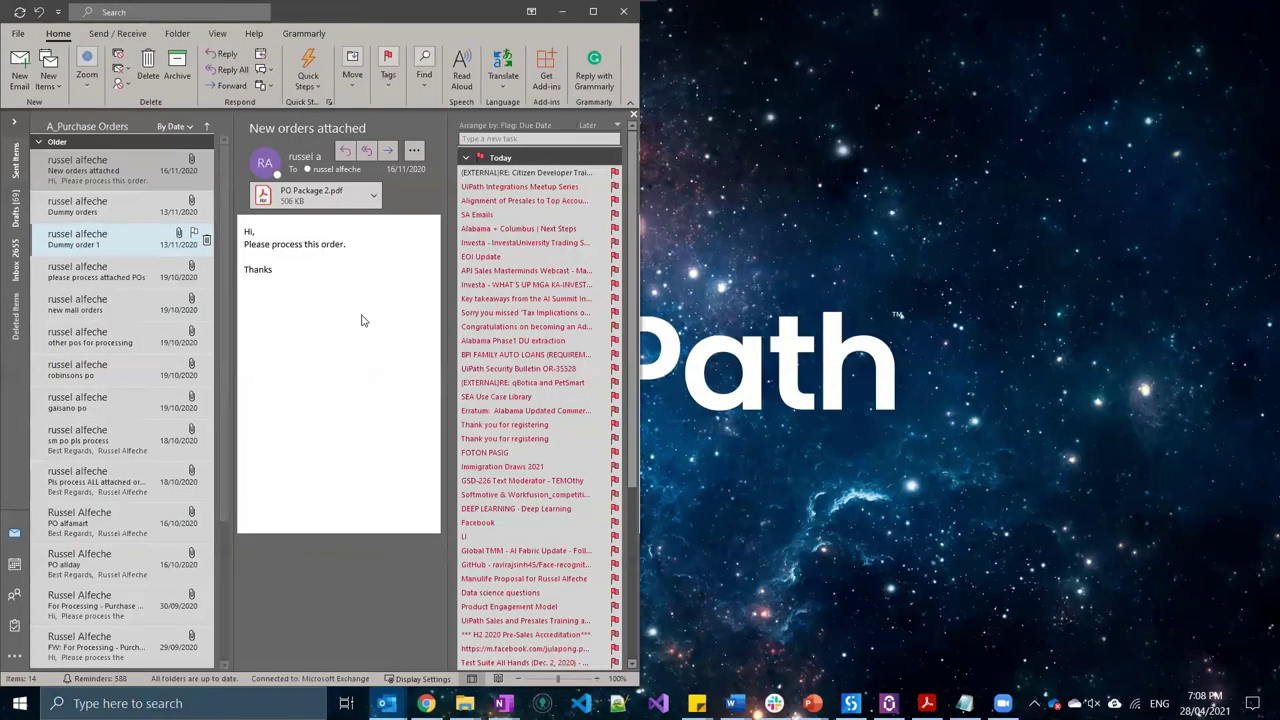
key("super+Left")
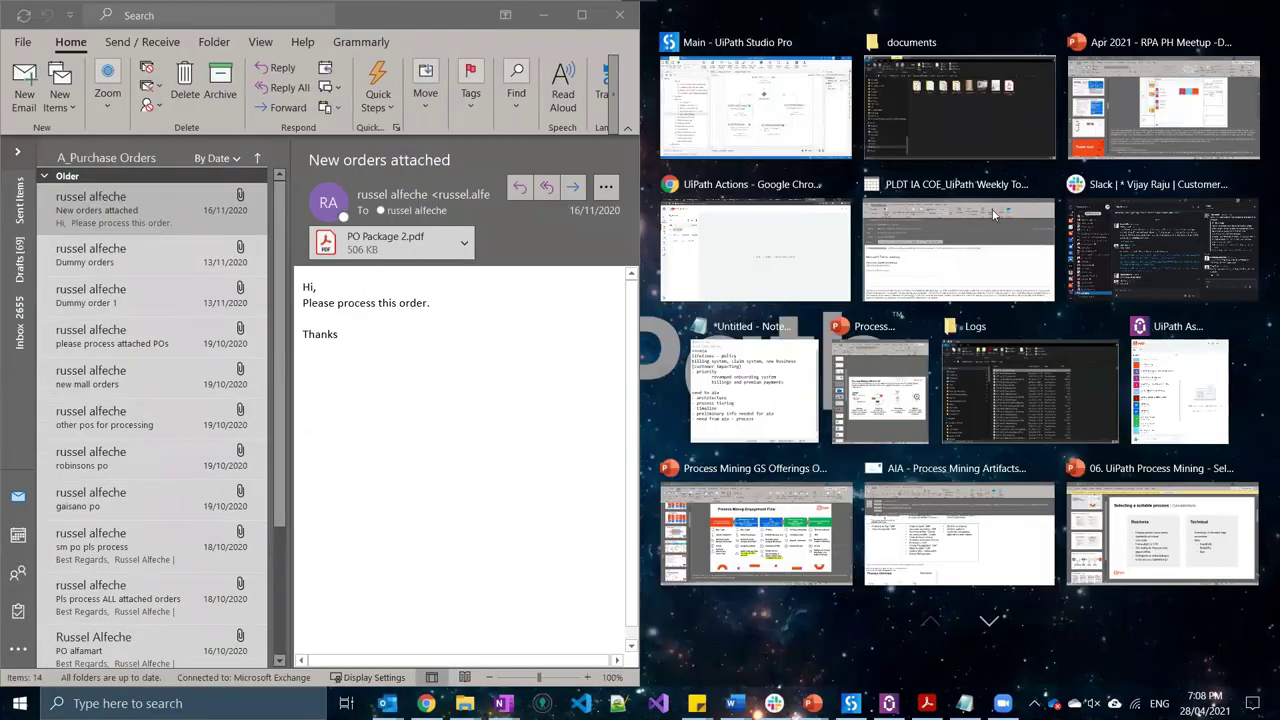
left_click(631, 415)
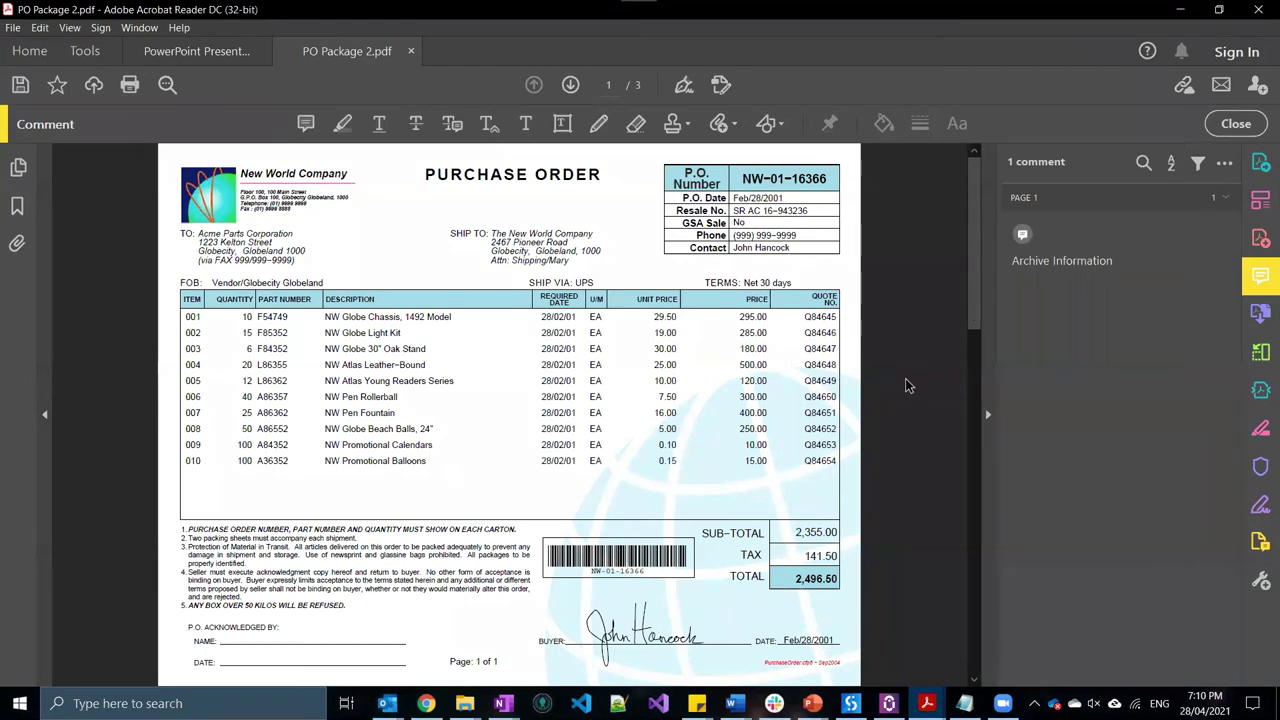
Compare the layouts of the first two purchase orders in PO Package 2.pdf
scroll(908, 386, "down", 3)
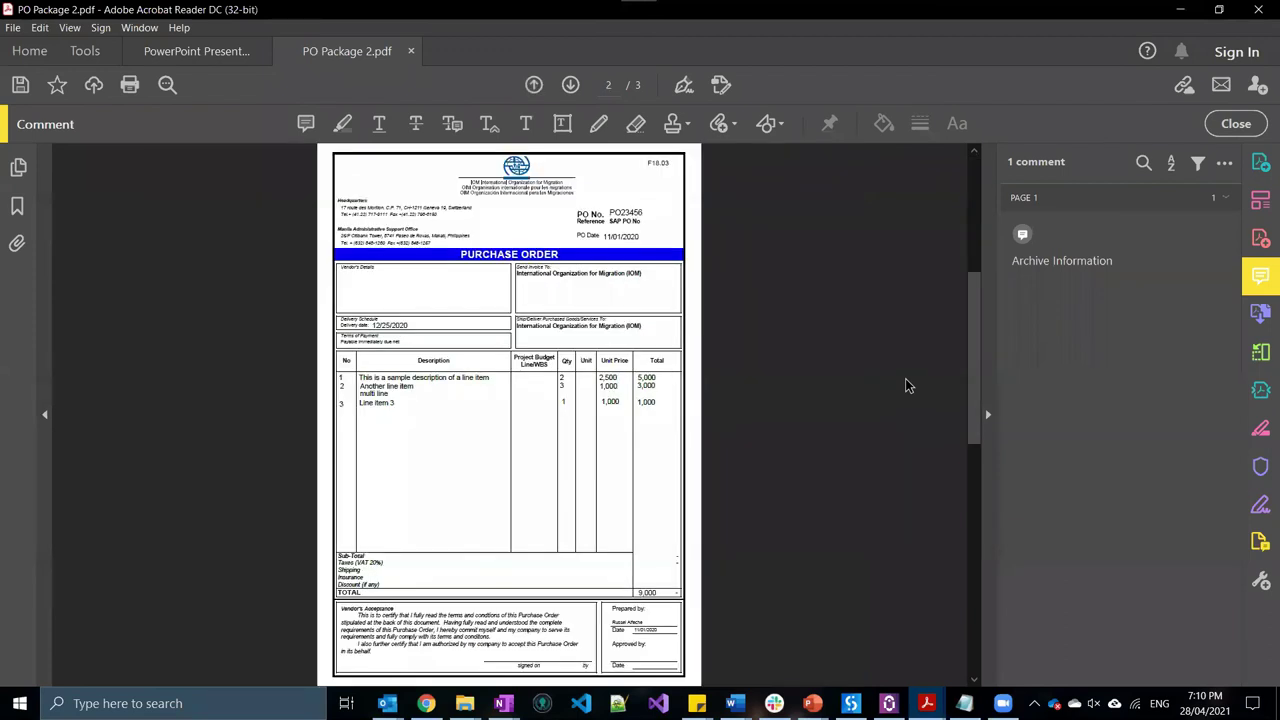
scroll(908, 386, "up", 3)
scroll(908, 386, "down", 3)
scroll(908, 386, "up", 3)
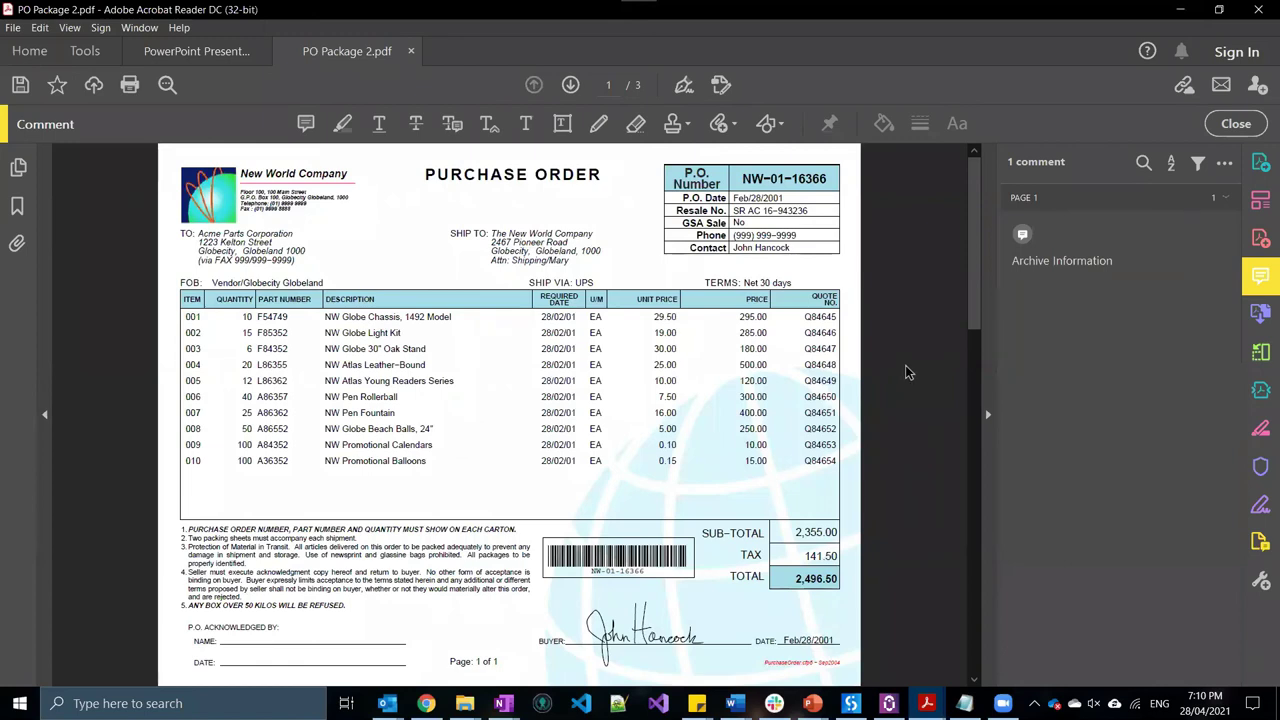
Review the pages of PO Package 2.pdf, including the second order's terms and conditions page, and close only that document
scroll(908, 372, "down", 3)
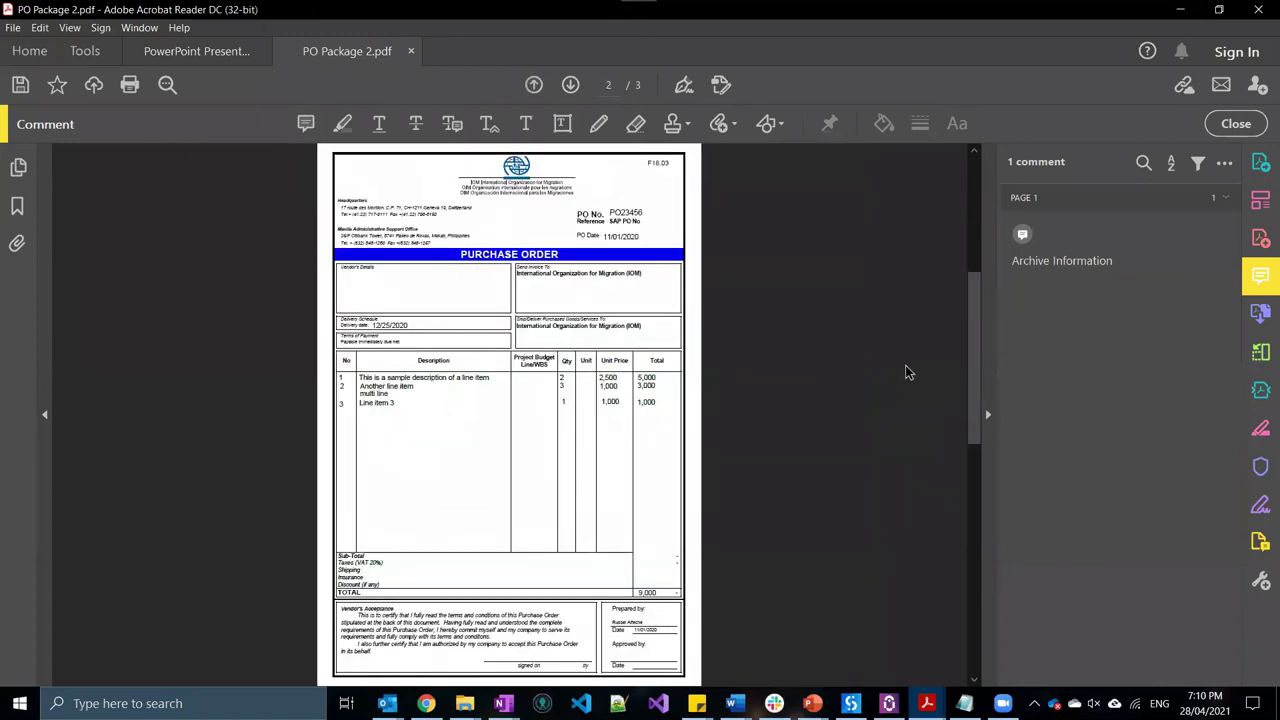
scroll(908, 372, "up", 3)
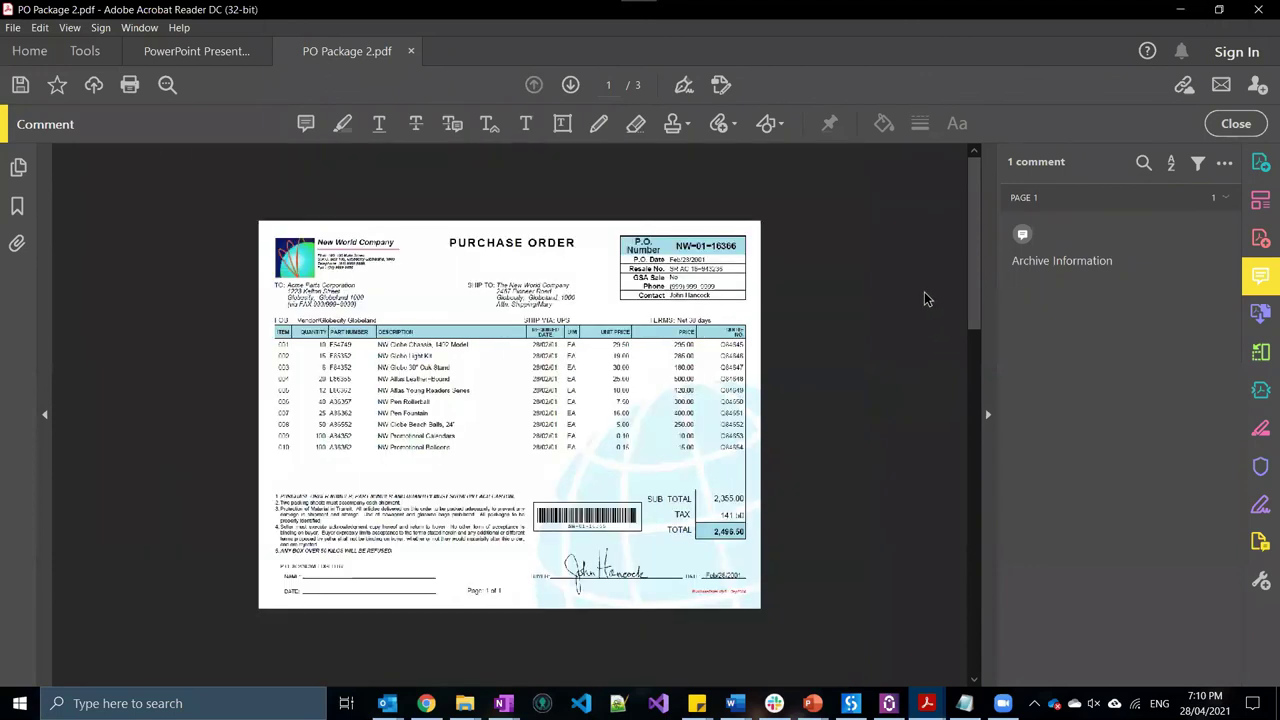
scroll(925, 298, "down", 3)
scroll(949, 423, "down", 3)
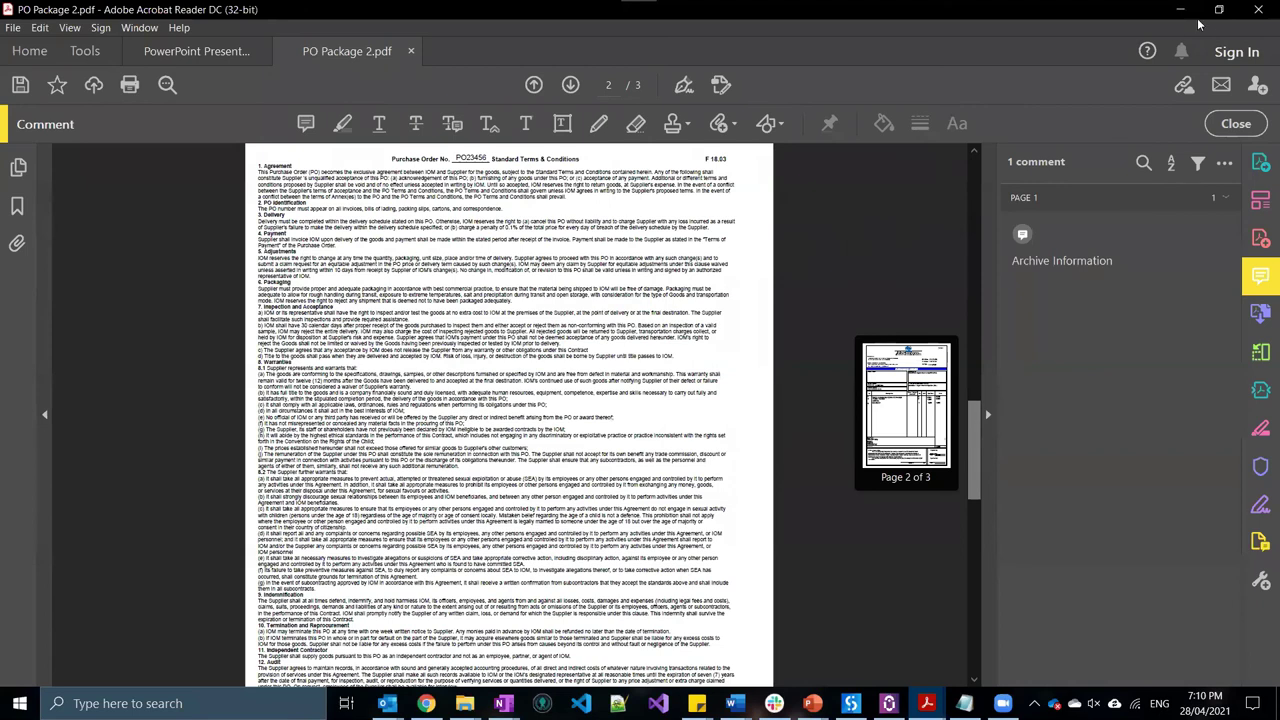
key("Home")
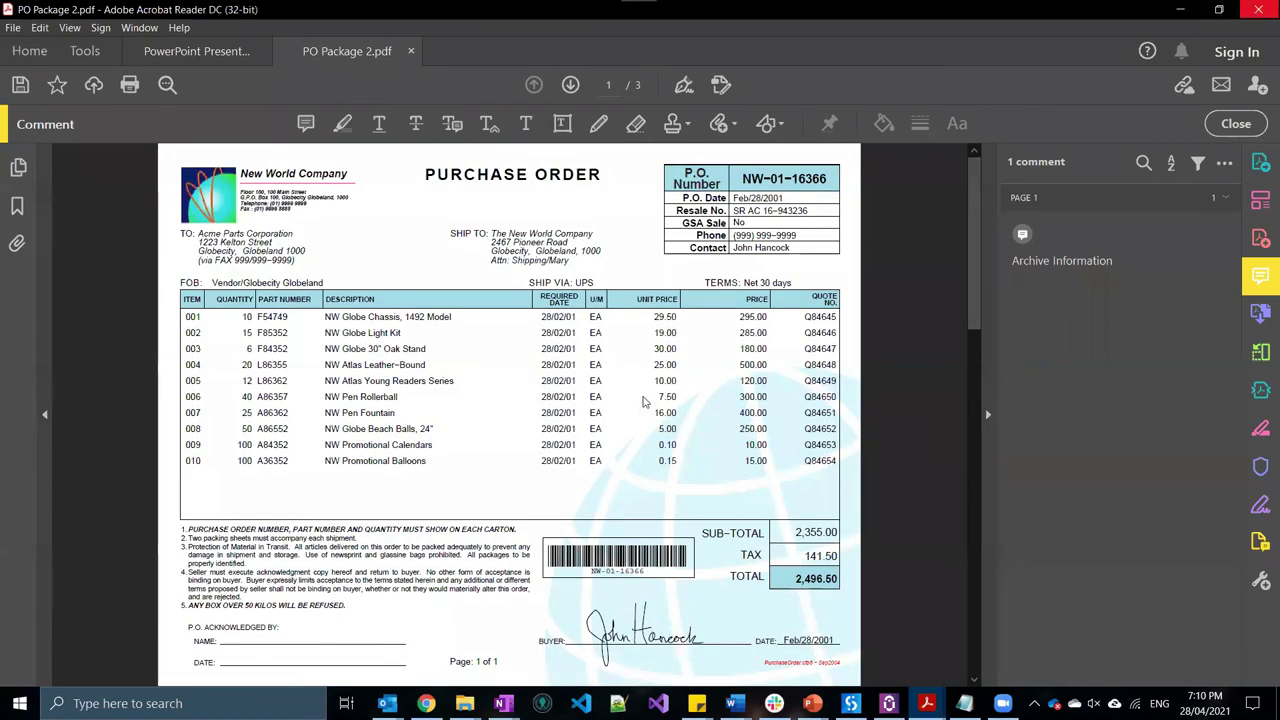
key("alt+F4")
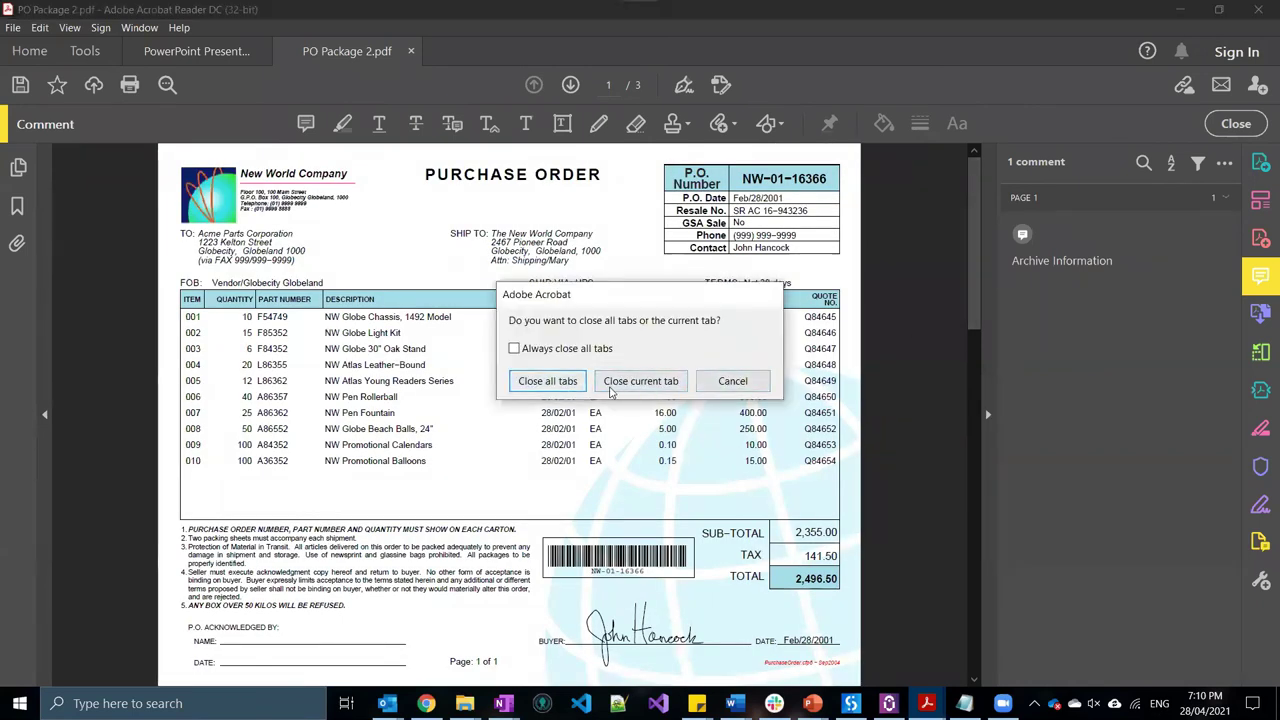
left_click(645, 382)
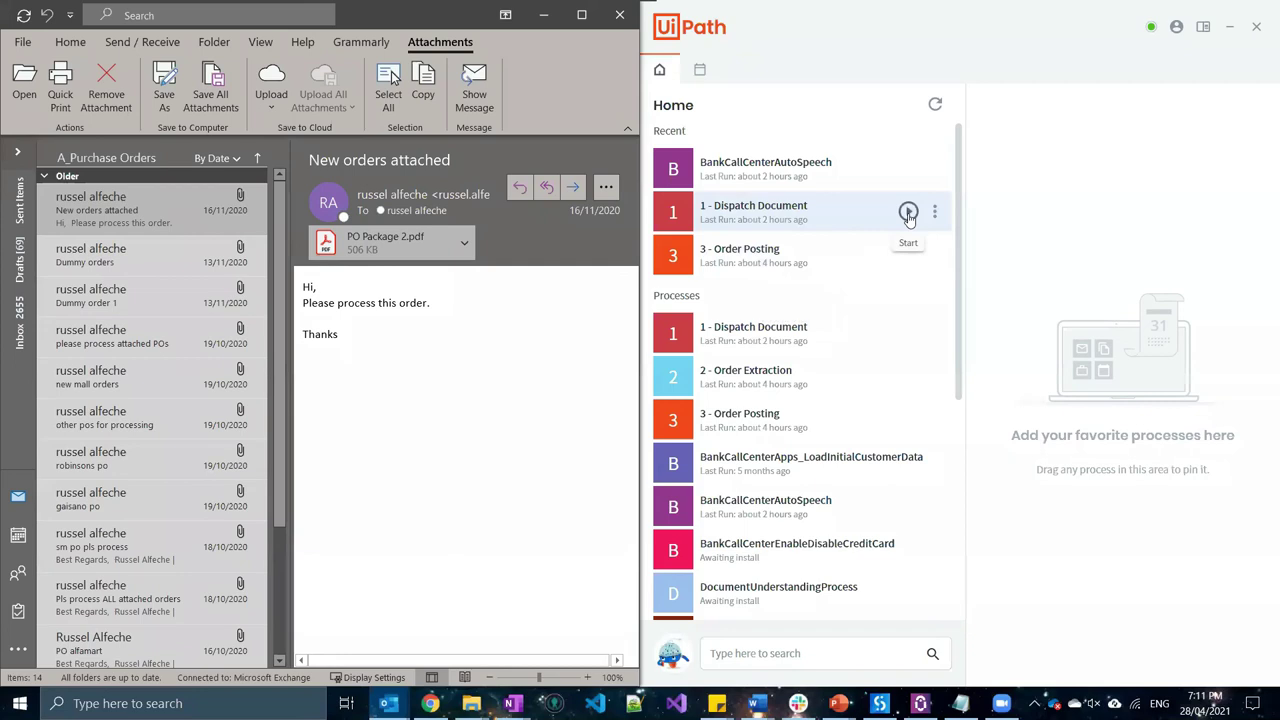
Start the 1 - Dispatch Document process and mark the "New orders attached" email as unread
left_click(907, 213)
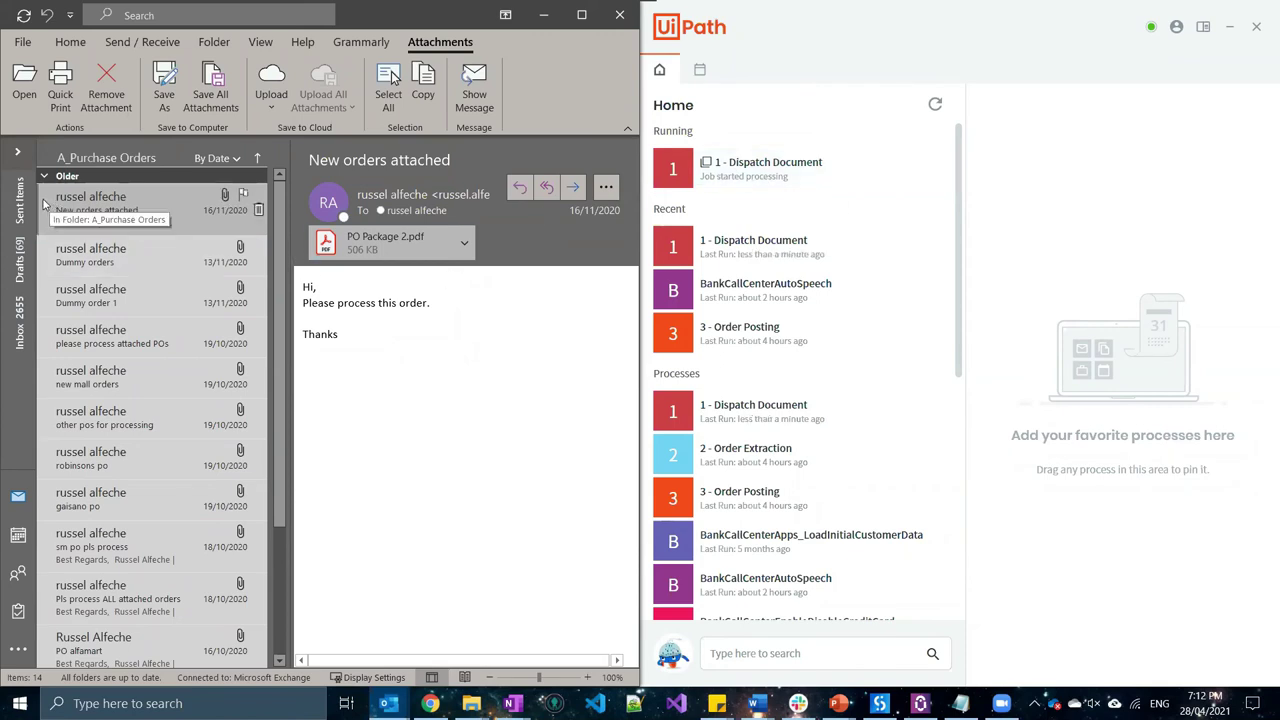
right_click(142, 204)
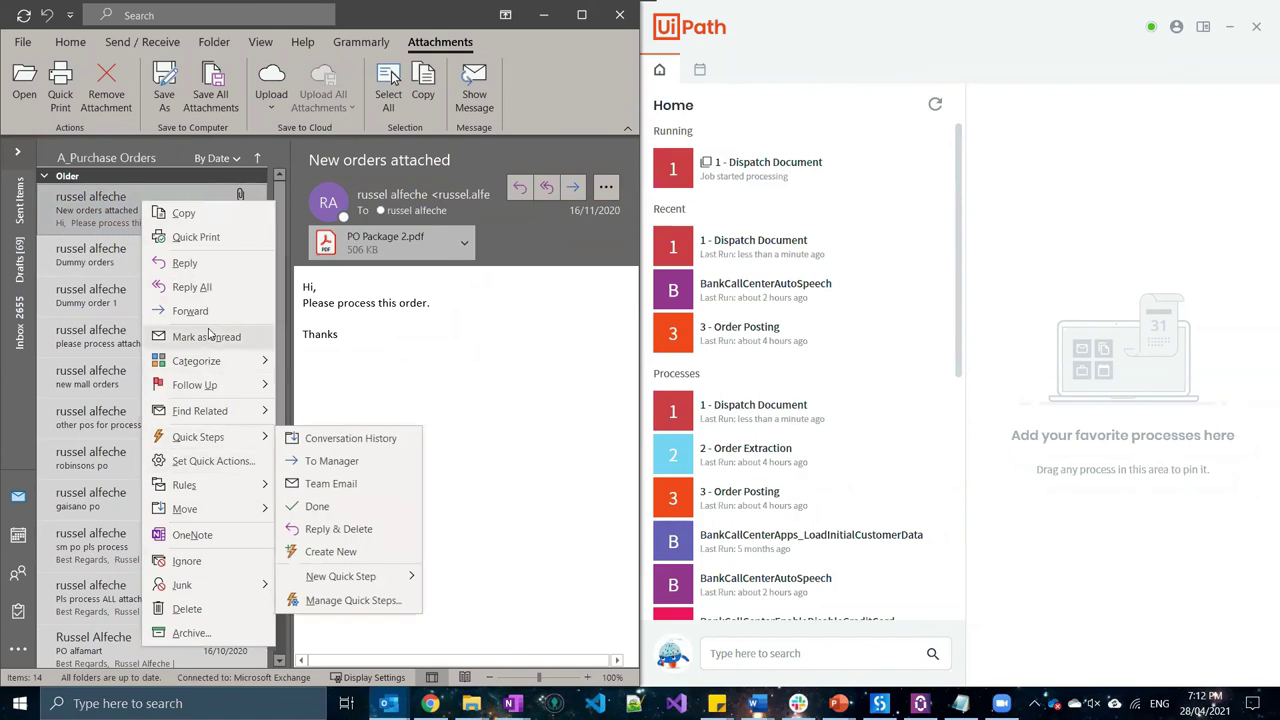
left_click(209, 336)
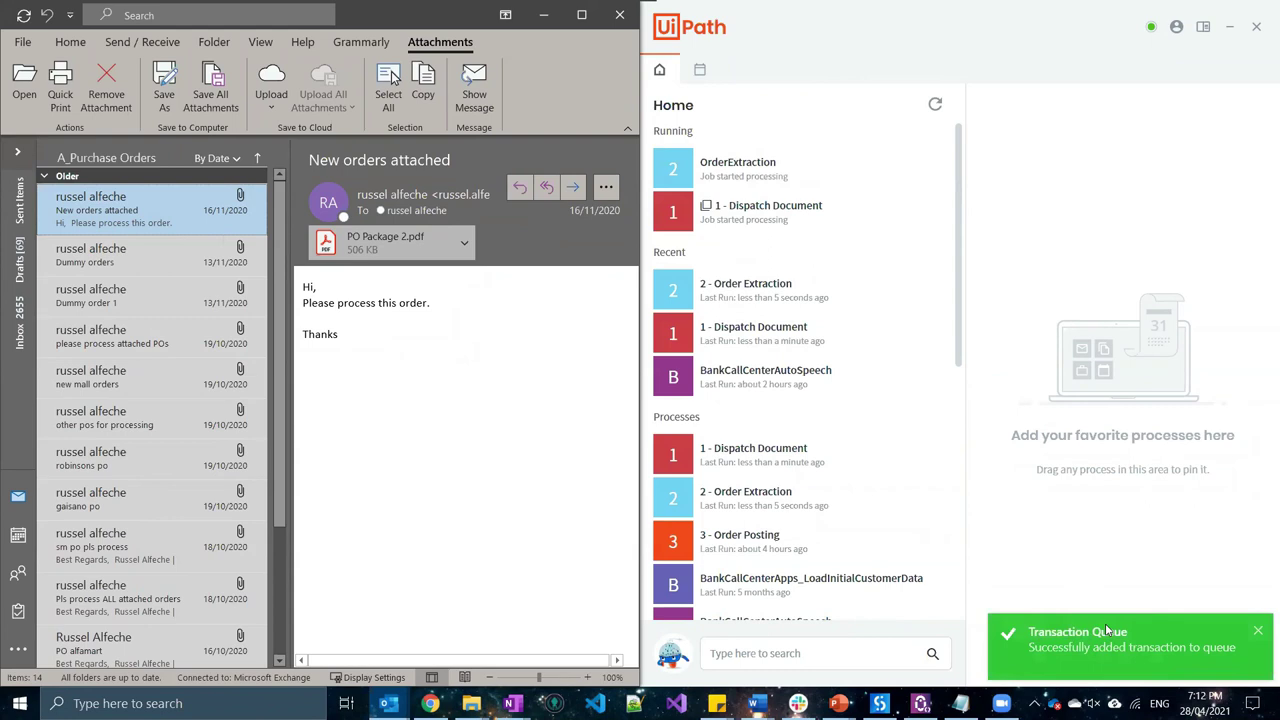
mouse_move(760, 185)
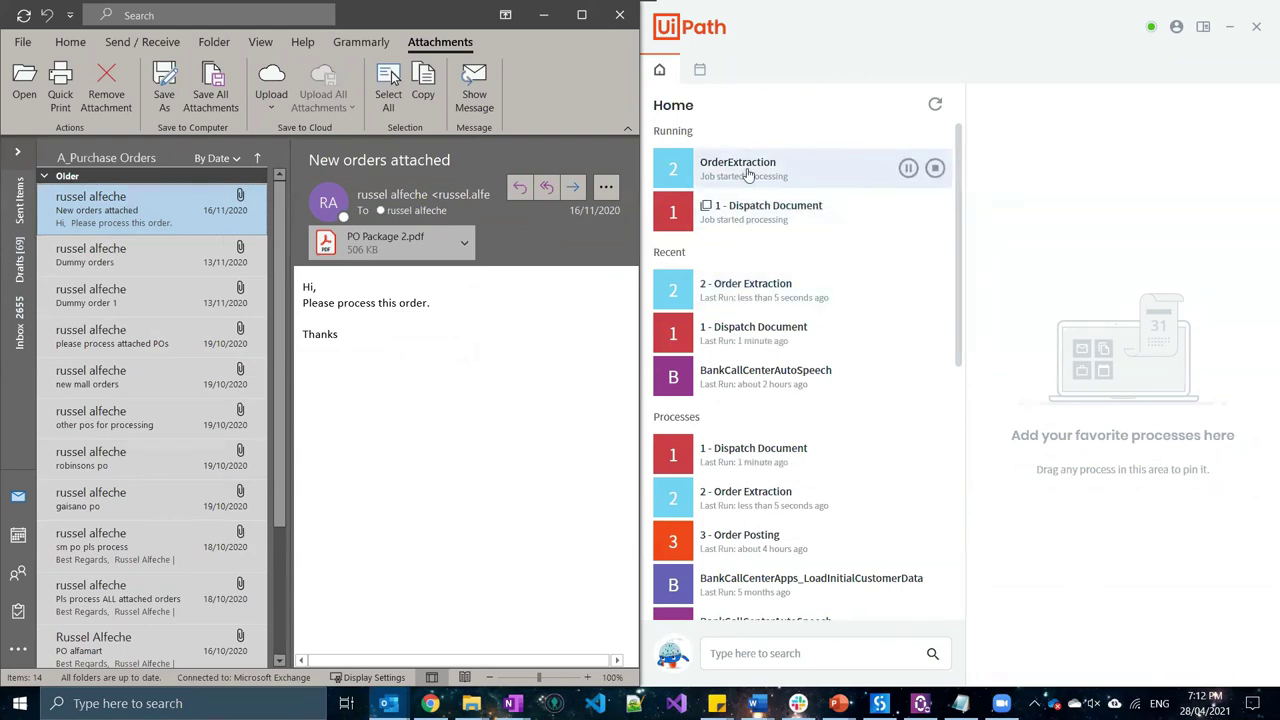
left_click(467, 235)
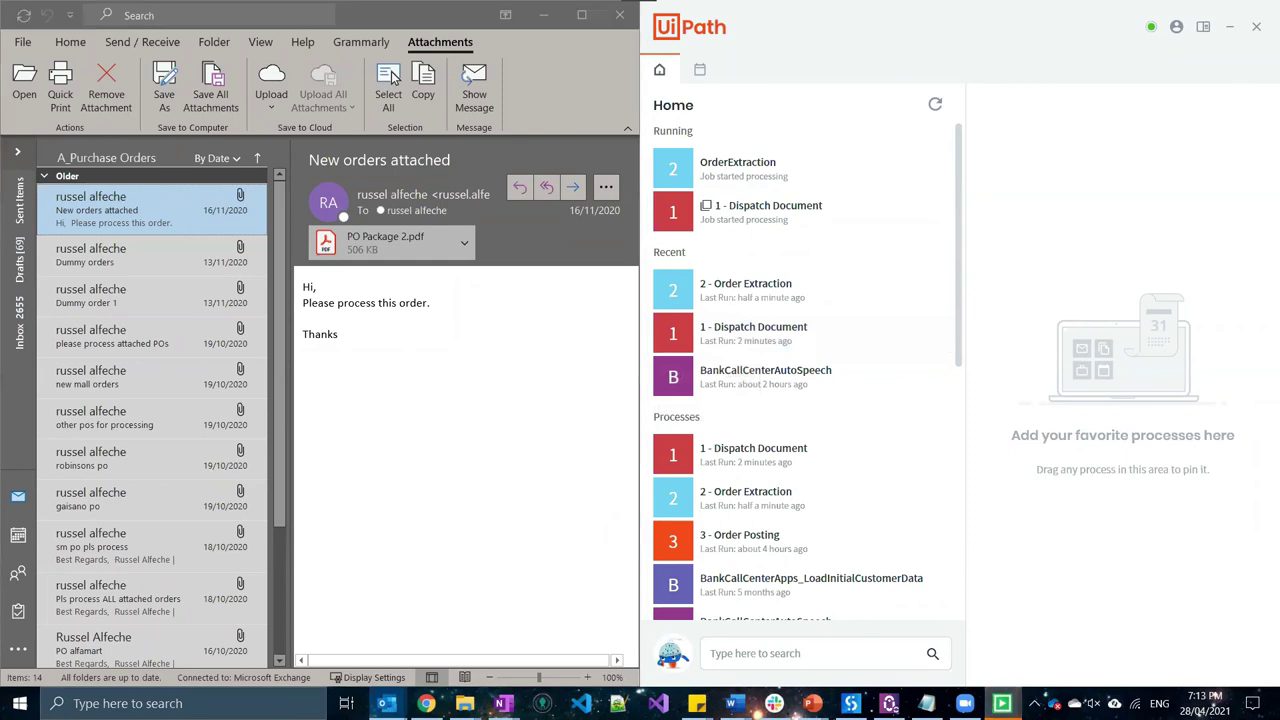
Bring up the Demo Prompt and answer Yes to viewing the splits and classifications
mouse_move(1001, 703)
left_click(1053, 607)
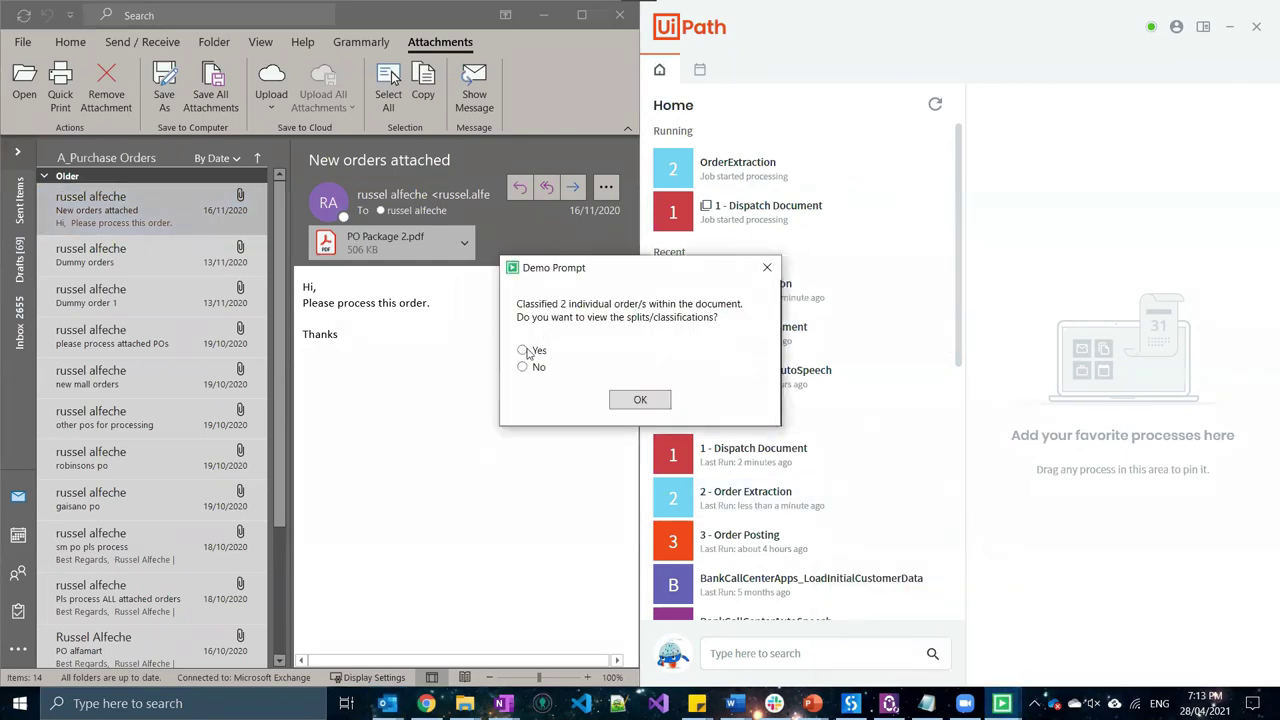
left_click(523, 351)
left_click(622, 400)
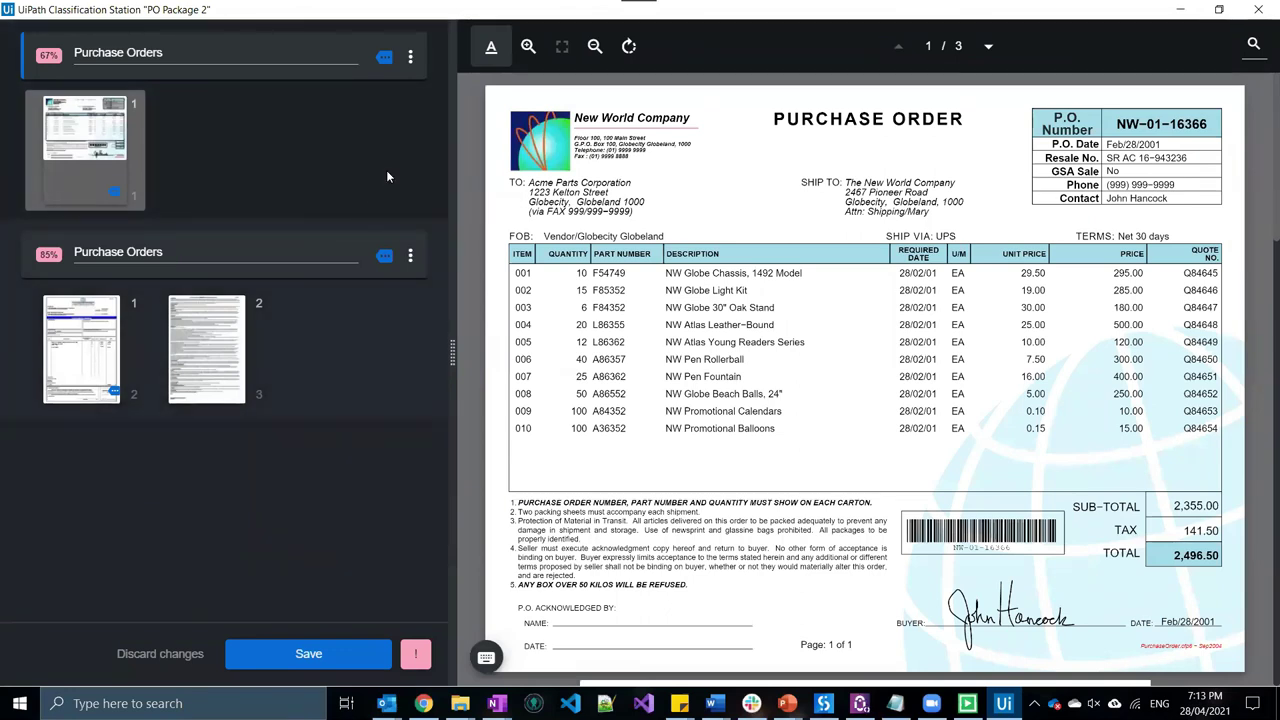
Show page 2 of the package and inspect the document types available for the second purchase order
left_click_drag(101, 389, 140, 352)
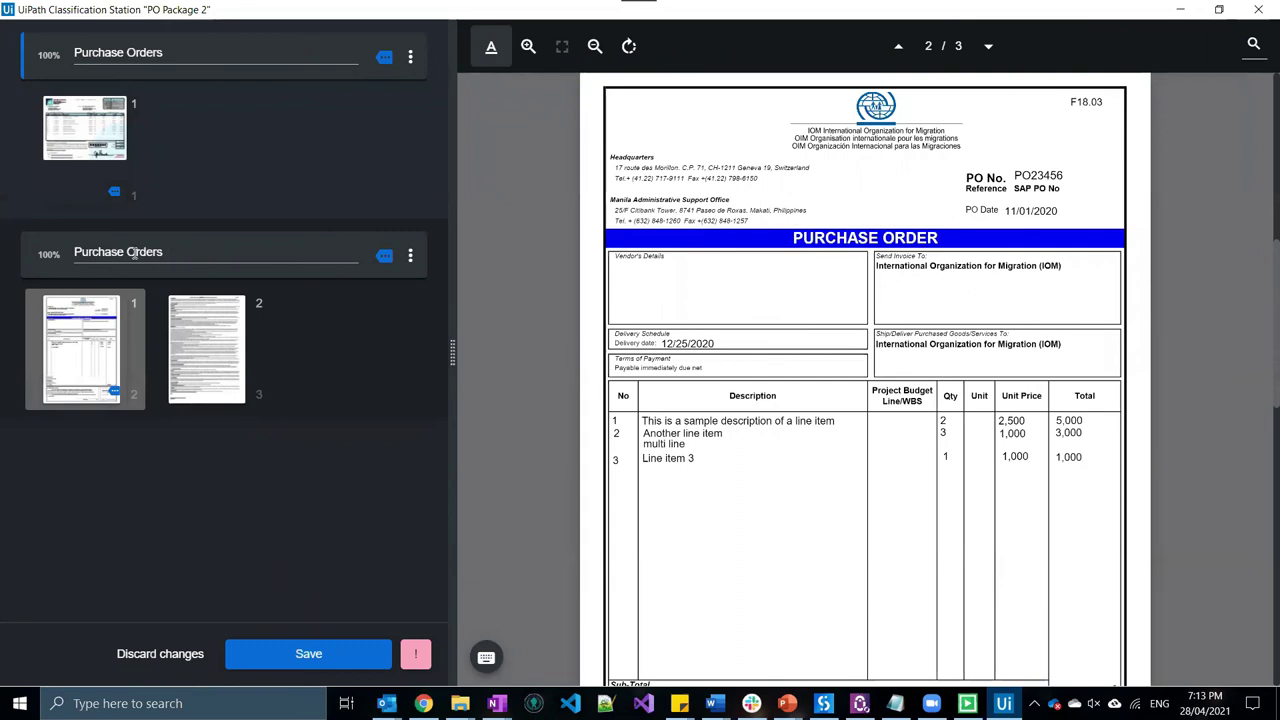
left_click(166, 251)
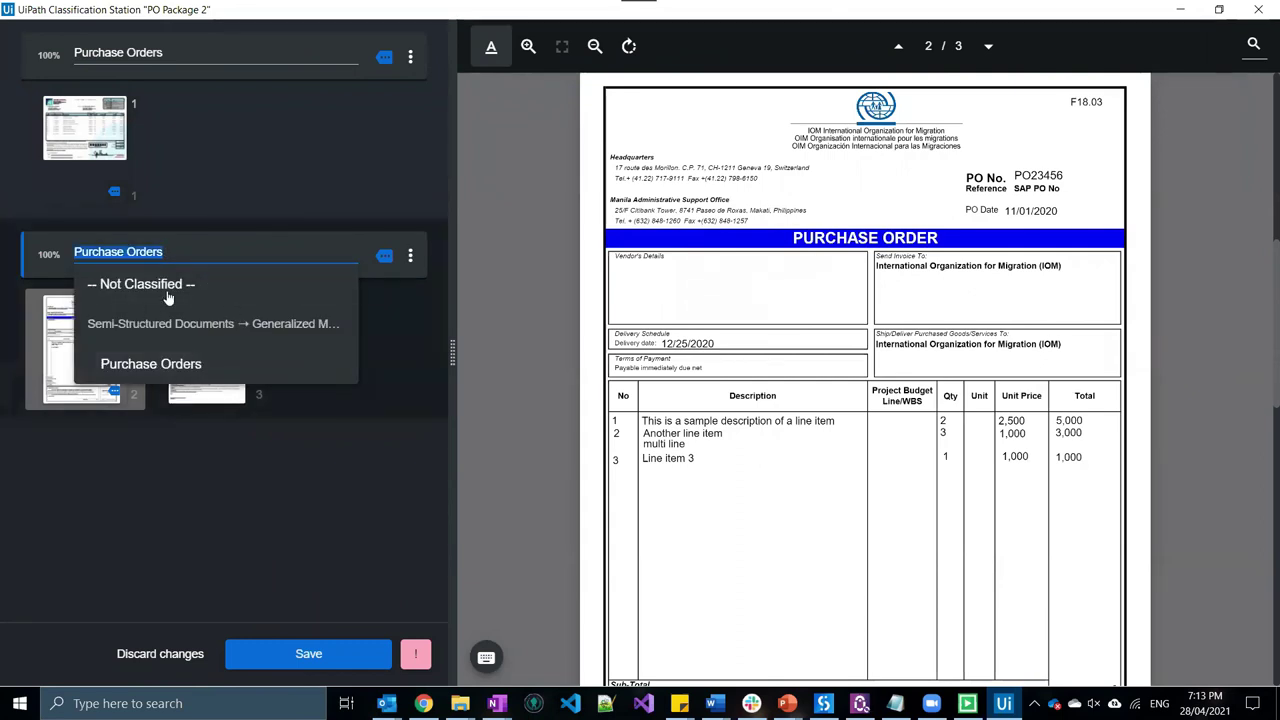
left_click(211, 251)
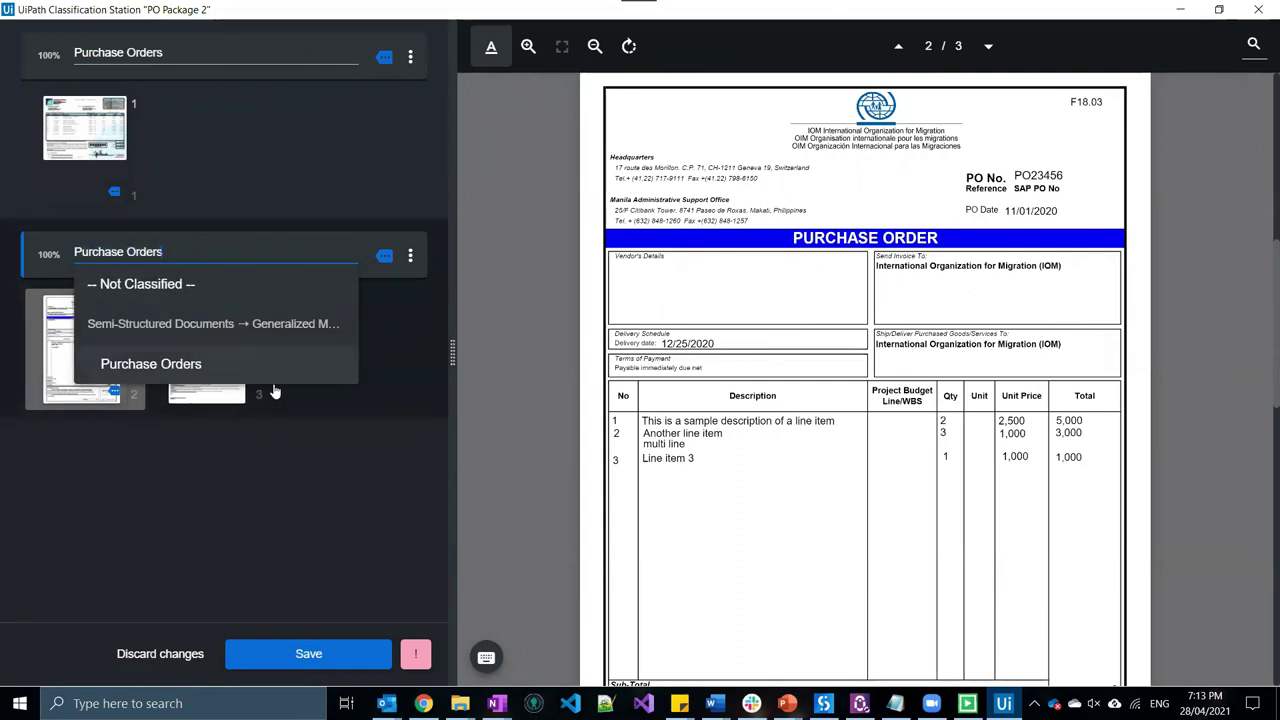
Split the terms and conditions page from the second purchase order, leave it as Not Classified, and save the classification
left_click_drag(180, 348, 106, 517)
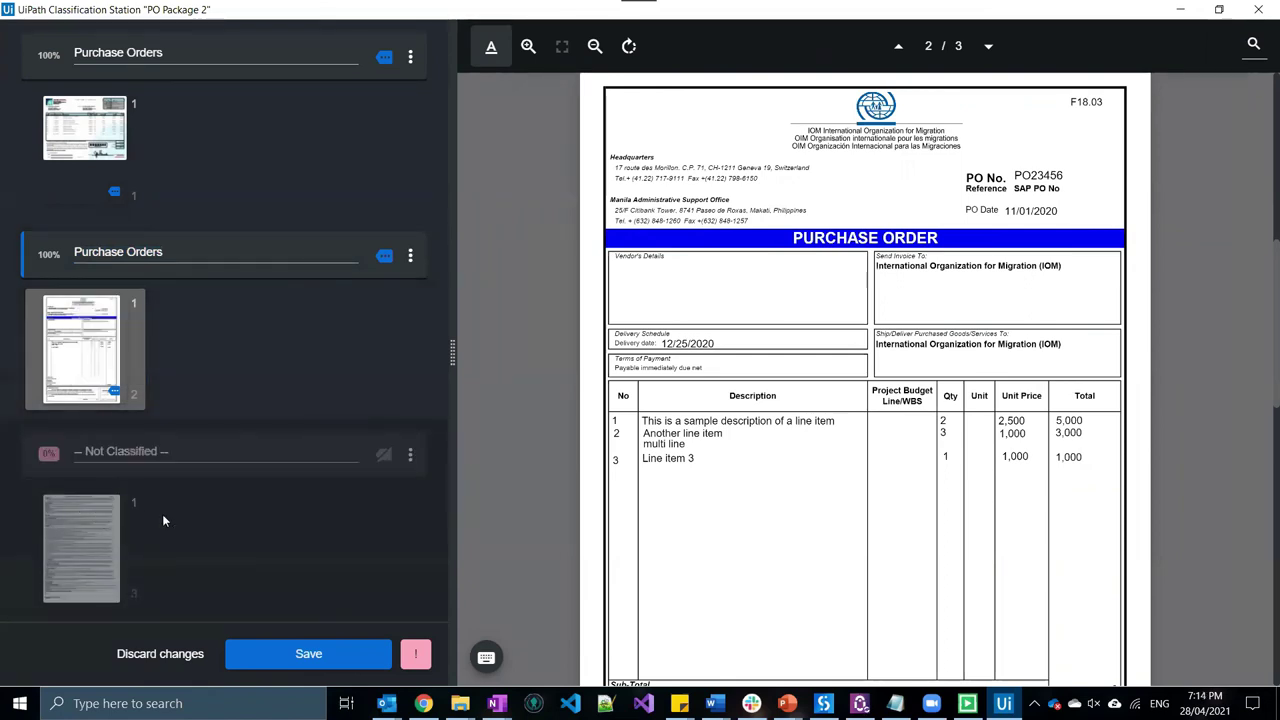
left_click(156, 451)
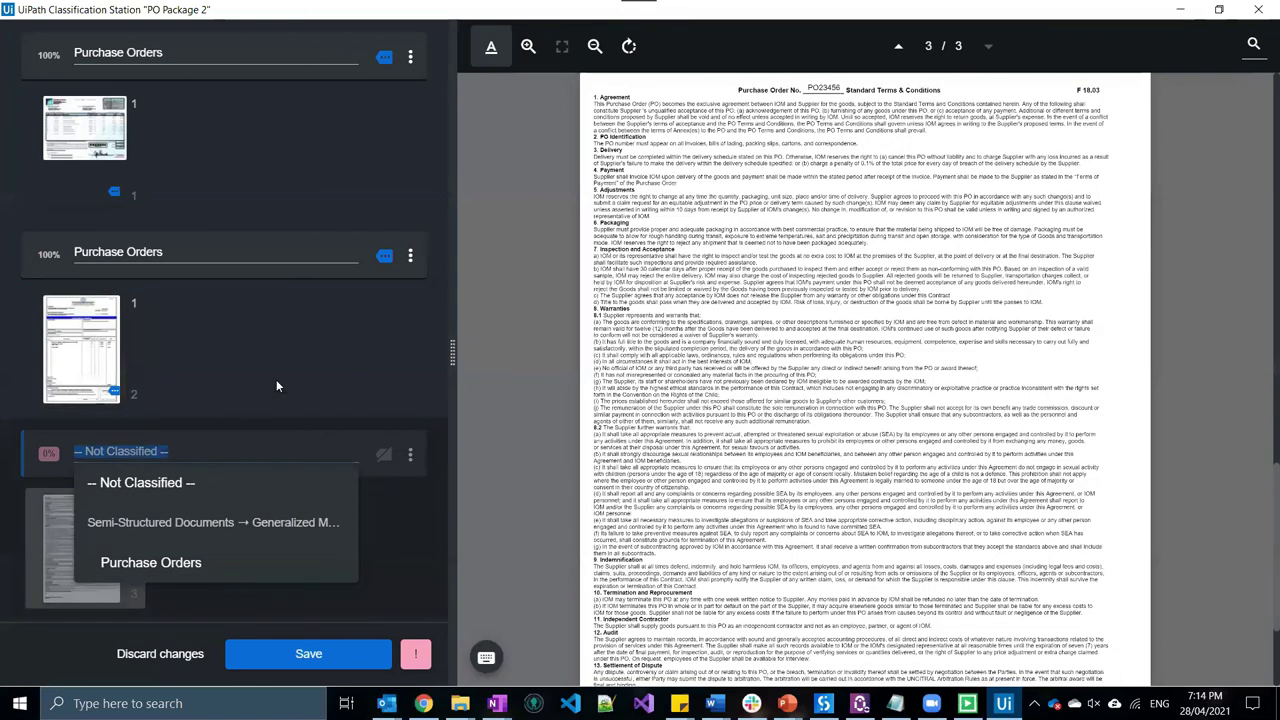
left_click(309, 406)
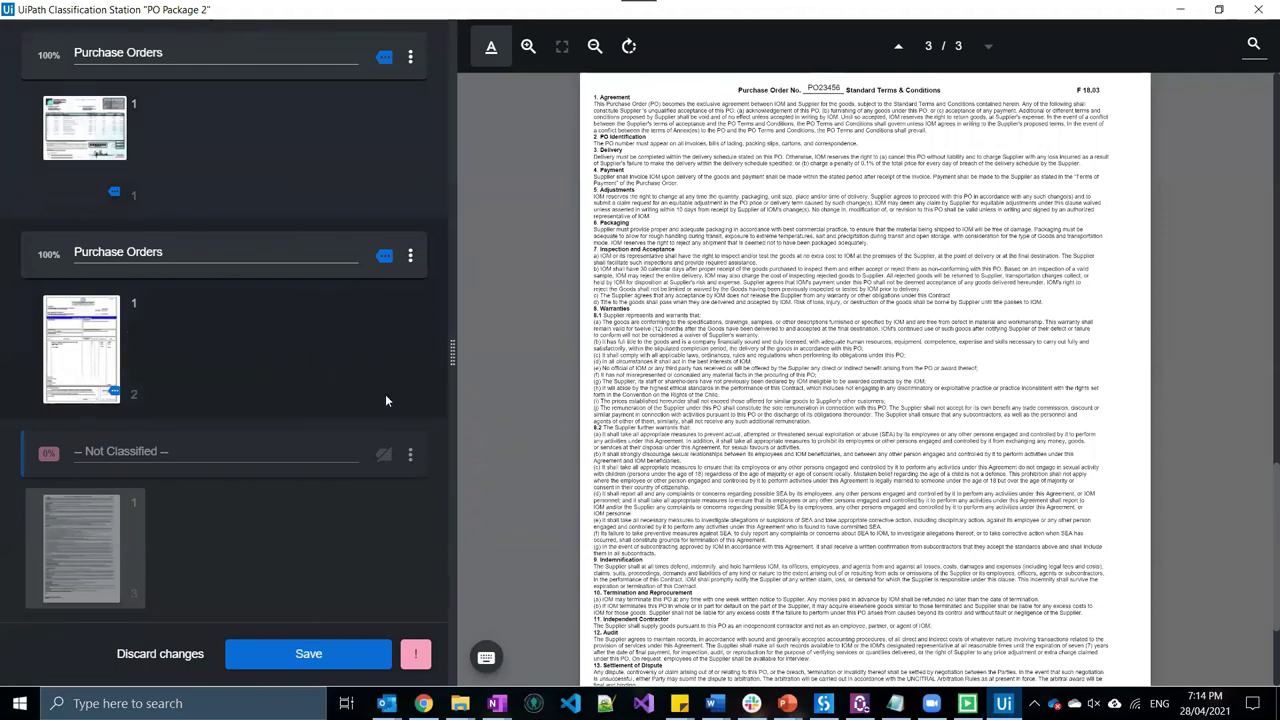
left_click(319, 661)
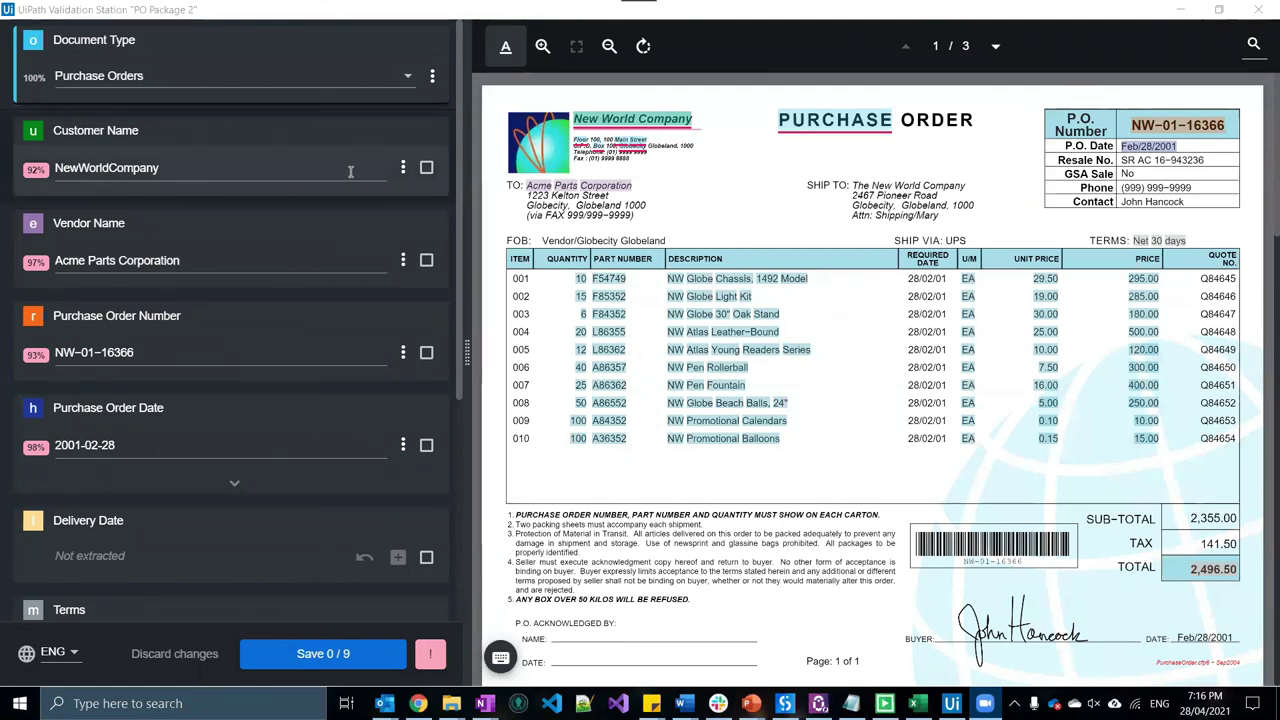
Check the extracted Purchase Order Number, Purchase Order Date and Terms fields against the first purchase order
scroll(280, 205, "down", 3)
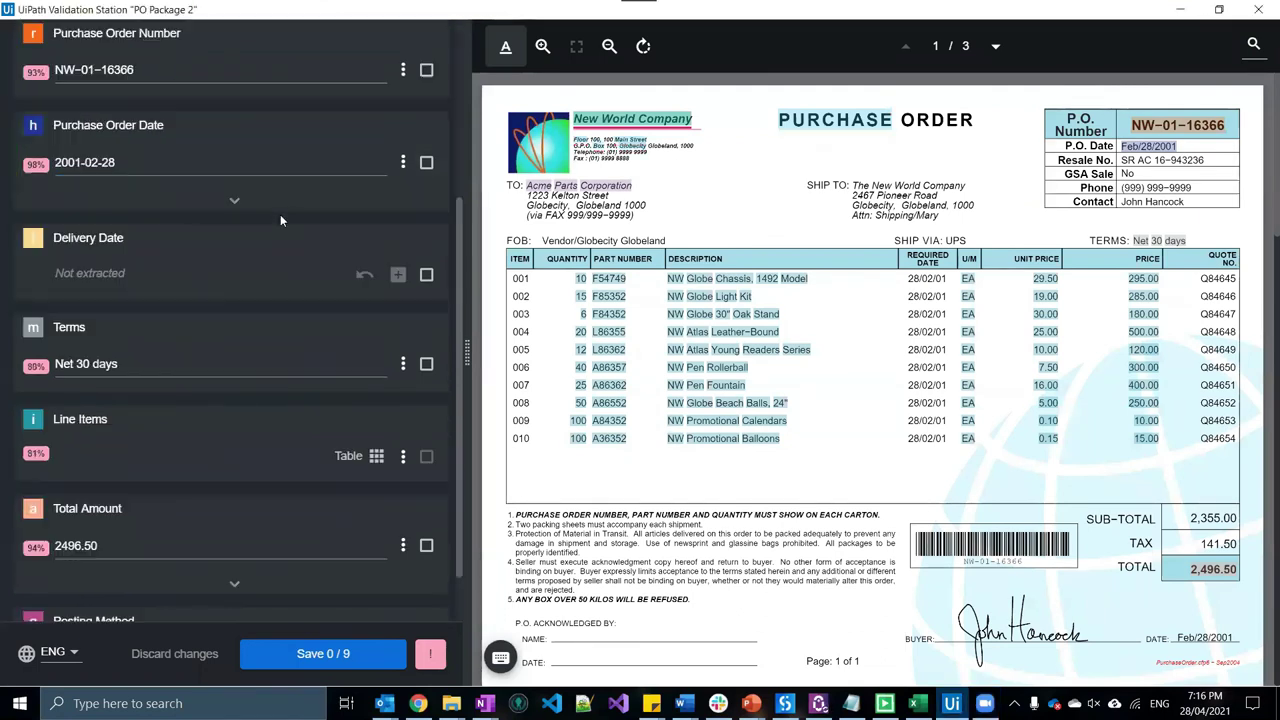
scroll(237, 199, "up", 3)
left_click(171, 271)
scroll(171, 271, "down", 3)
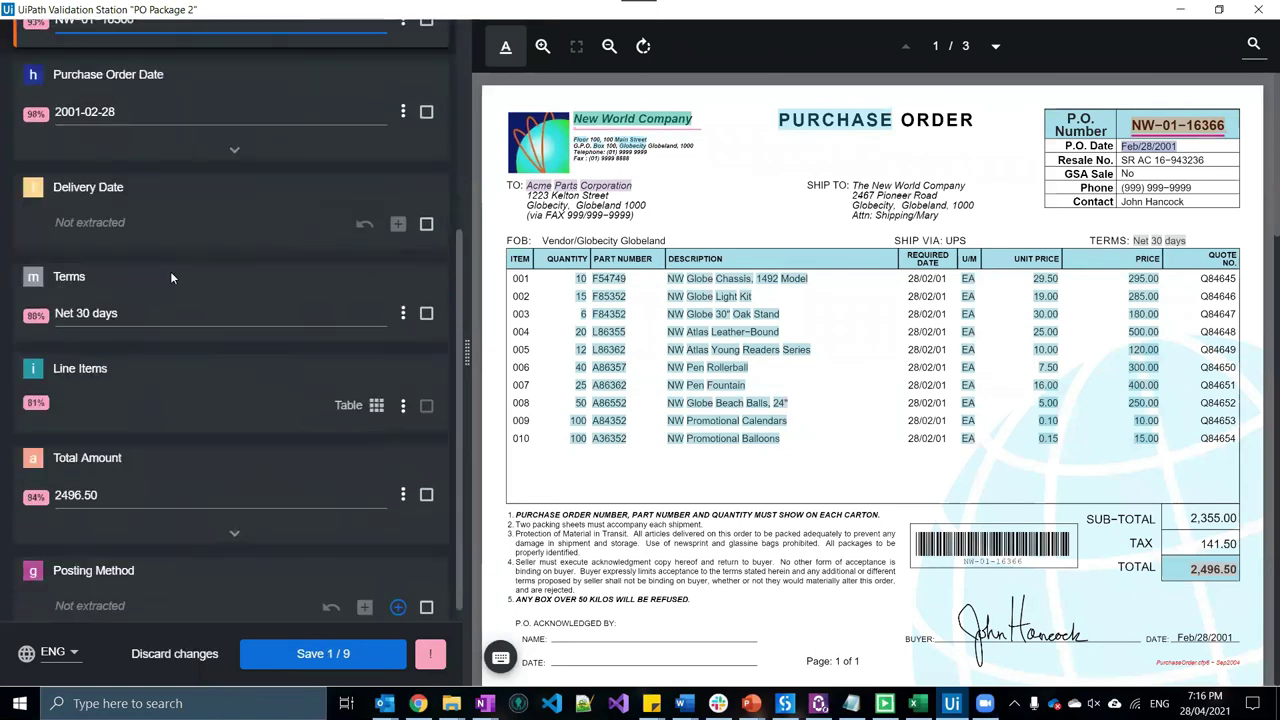
left_click(170, 111)
scroll(200, 277, "down", 1)
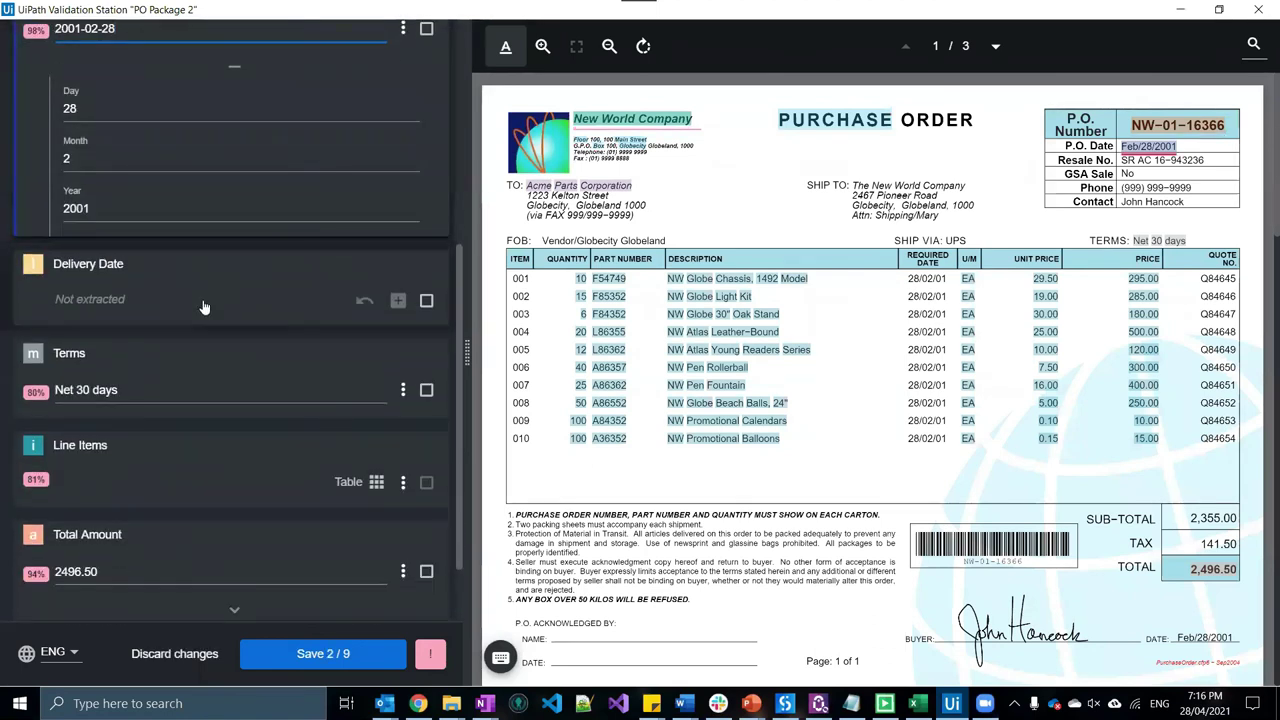
left_click(197, 389)
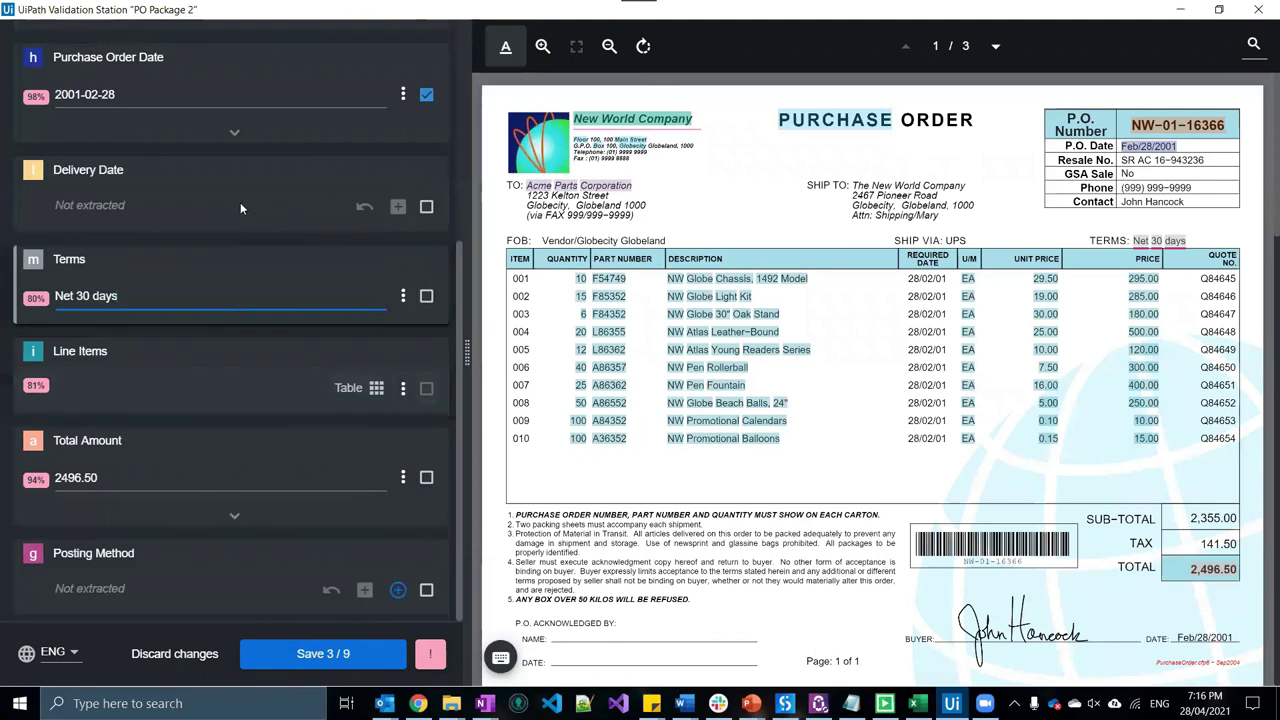
Recheck the Customer Name and Vendor Name fields, and compare the extracted Total Amount with the total on the document
scroll(300, 168, "up", 2)
scroll(300, 168, "up", 1)
scroll(302, 172, "up", 2)
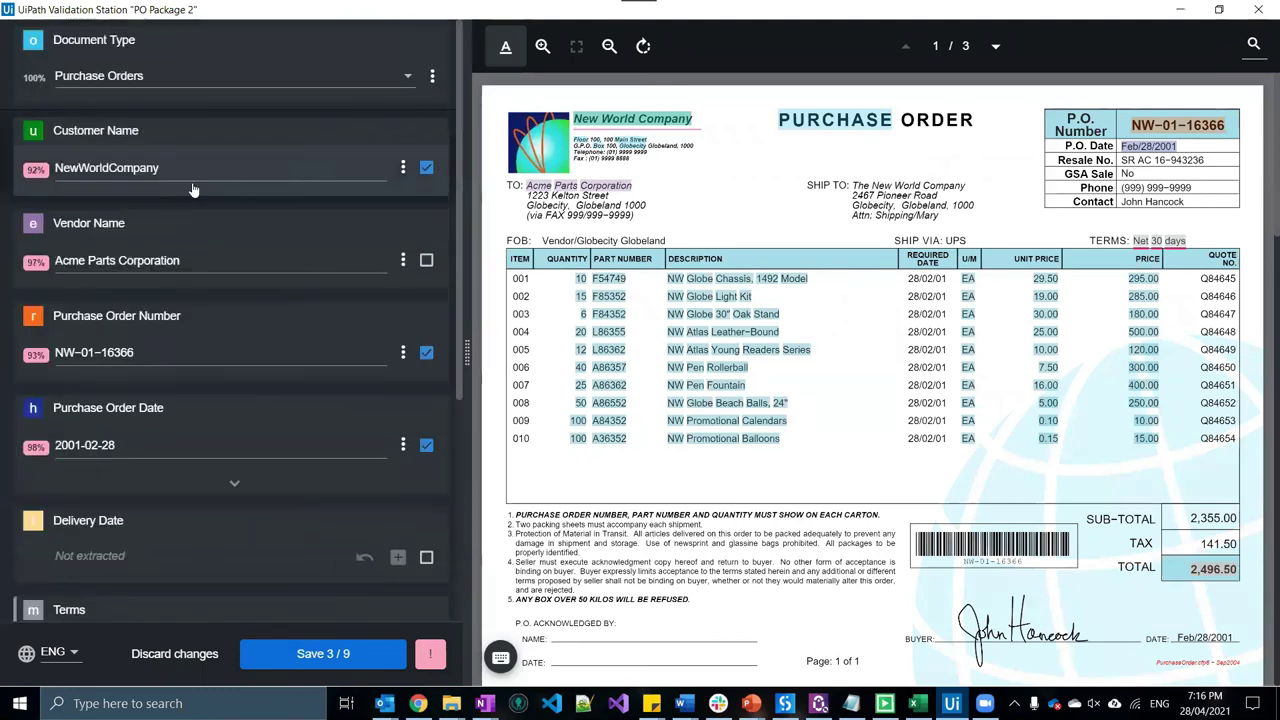
scroll(196, 238, "down", 5)
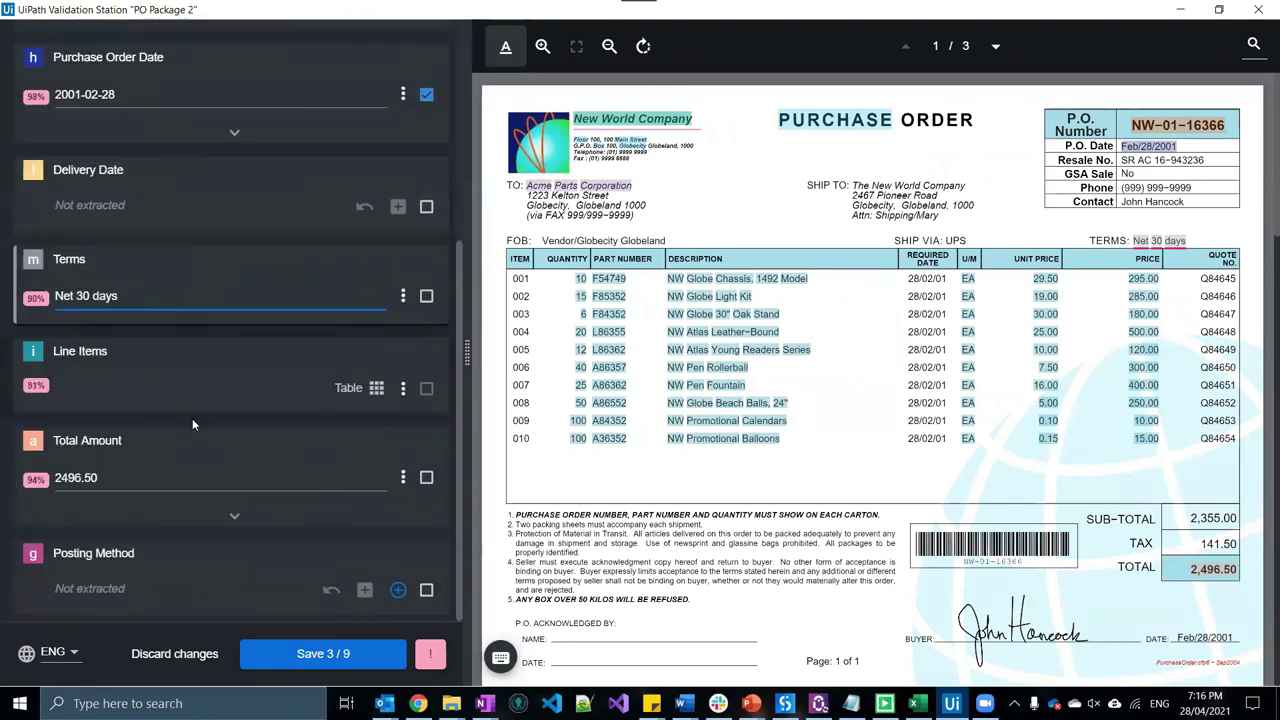
left_click(149, 481)
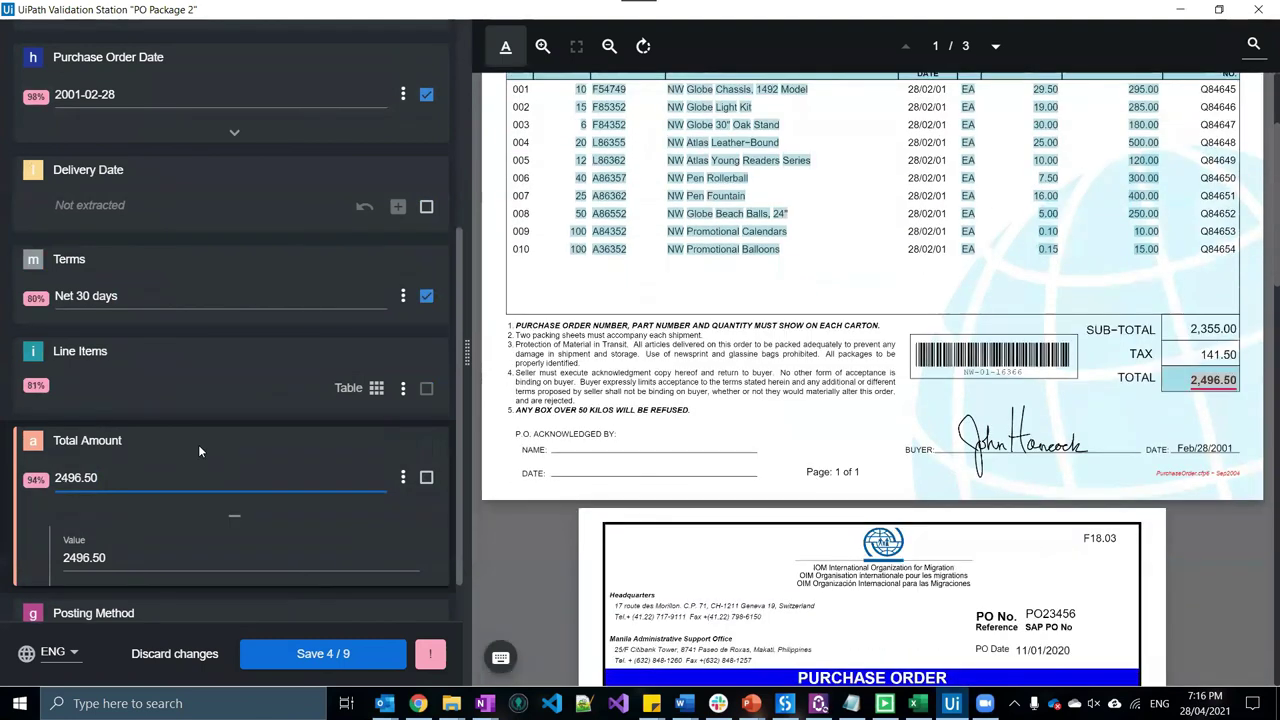
Look over all extracted fields from Document Type to Posting Method once more and save the extracted data
scroll(265, 420, "down", 1)
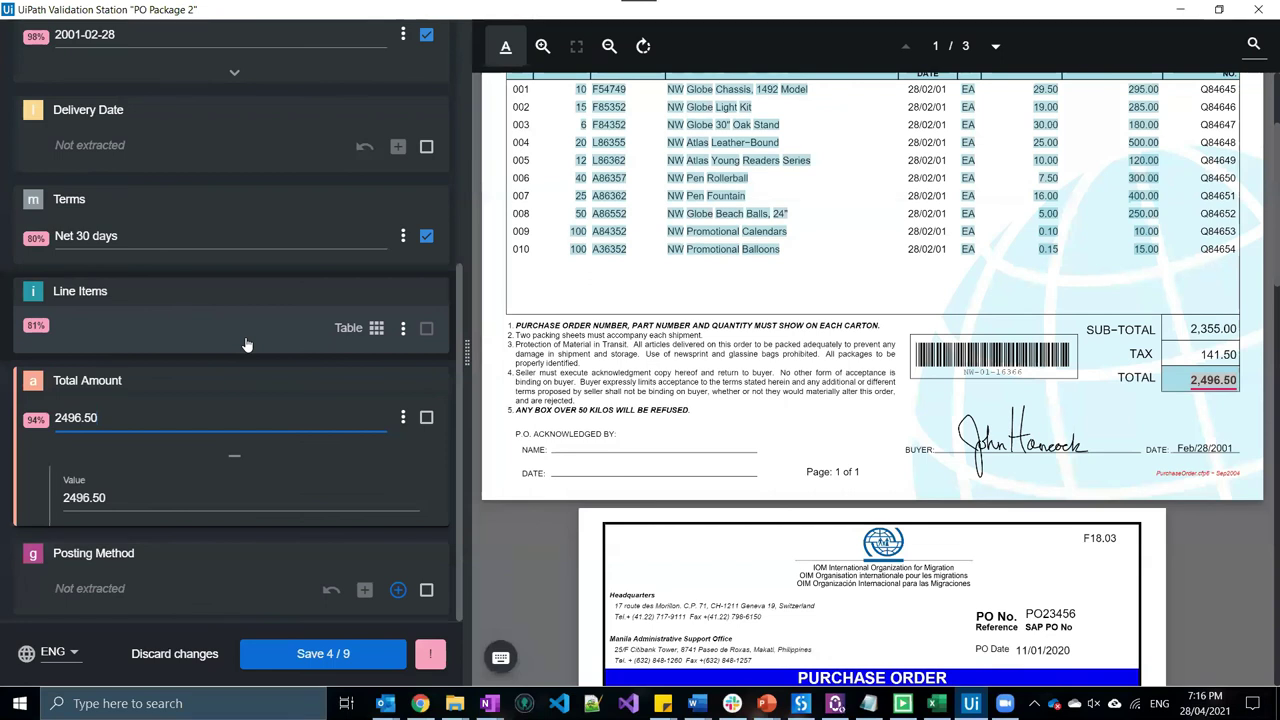
scroll(334, 325, "up", 5)
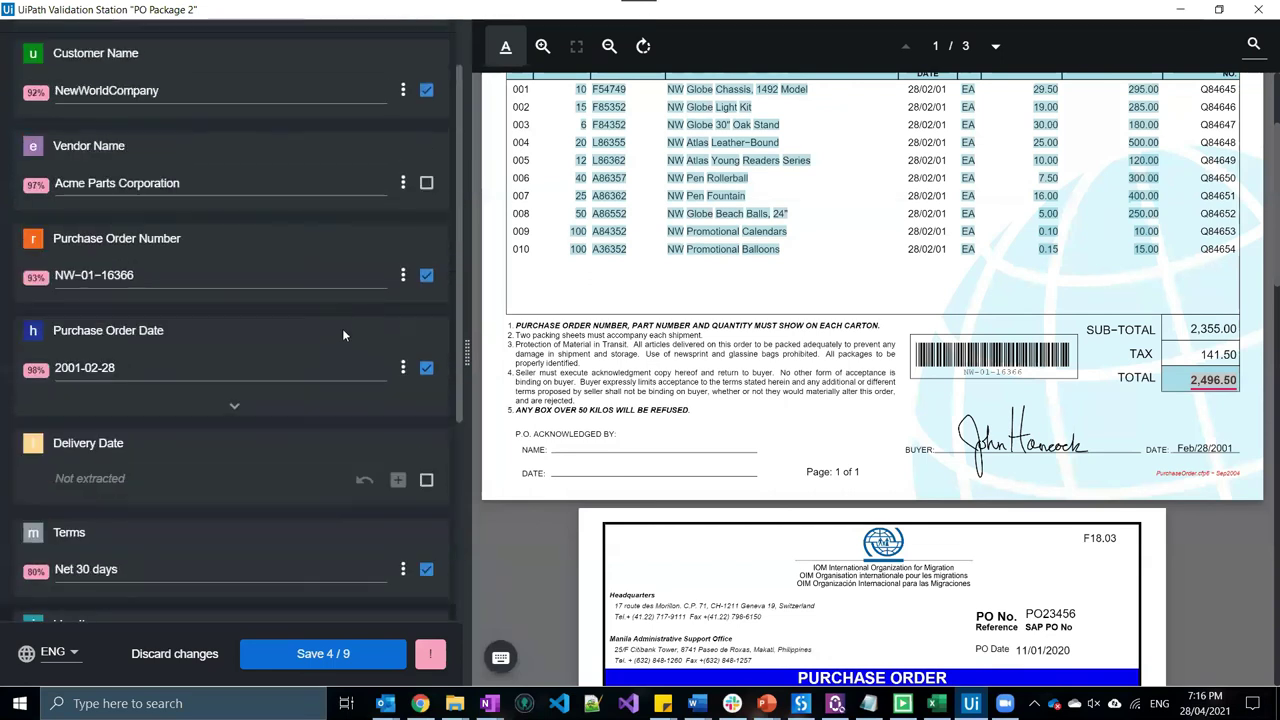
scroll(356, 399, "down", 5)
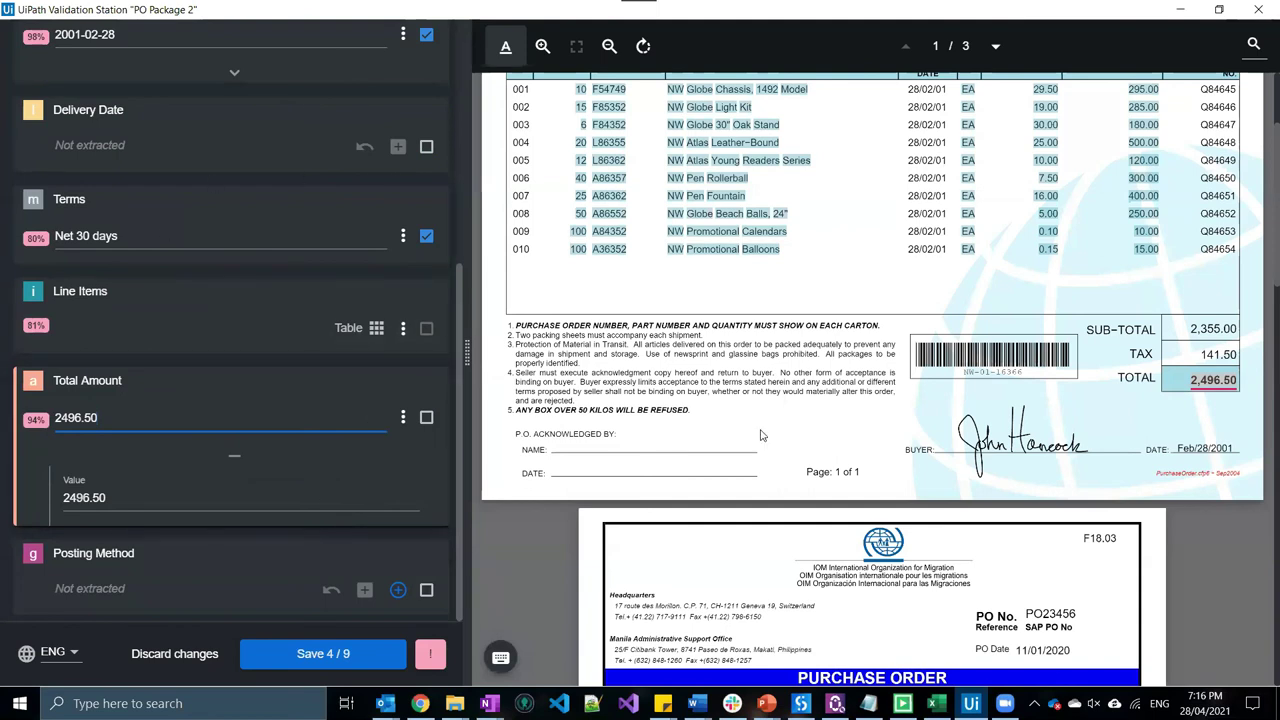
scroll(293, 447, "up", 5)
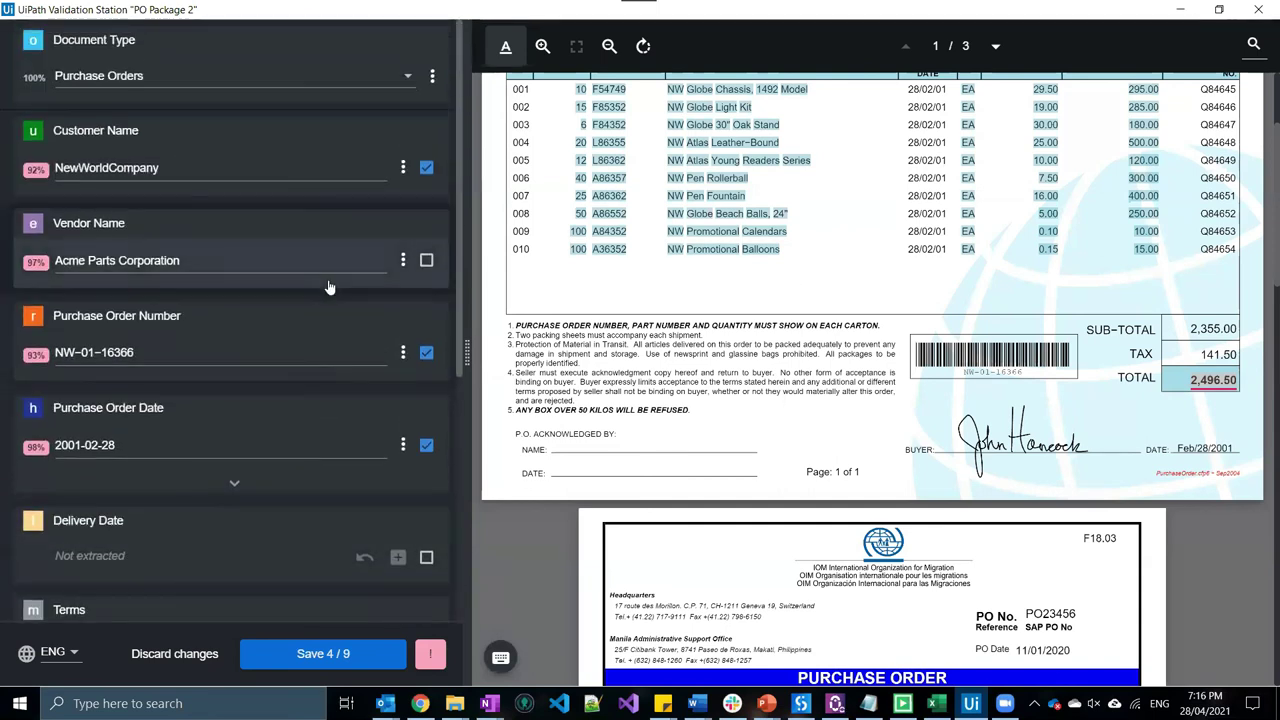
scroll(359, 393, "down", 5)
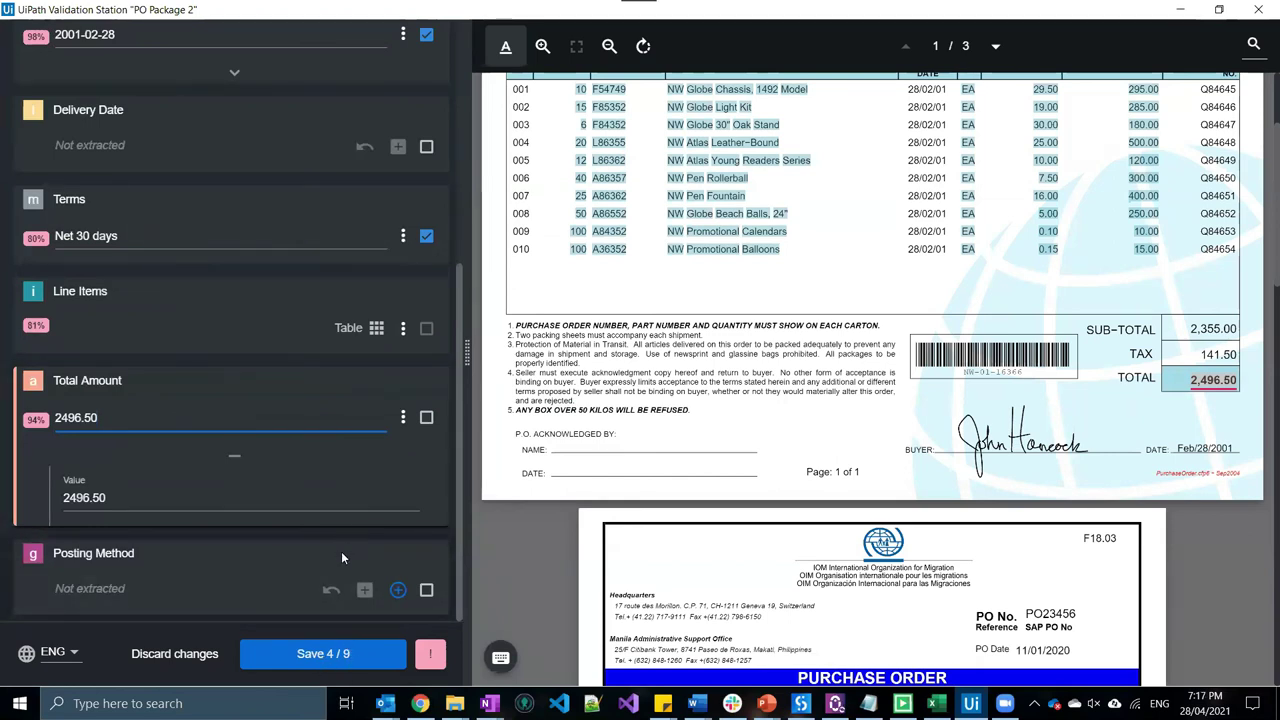
scroll(314, 414, "up", 3)
scroll(330, 520, "down", 3)
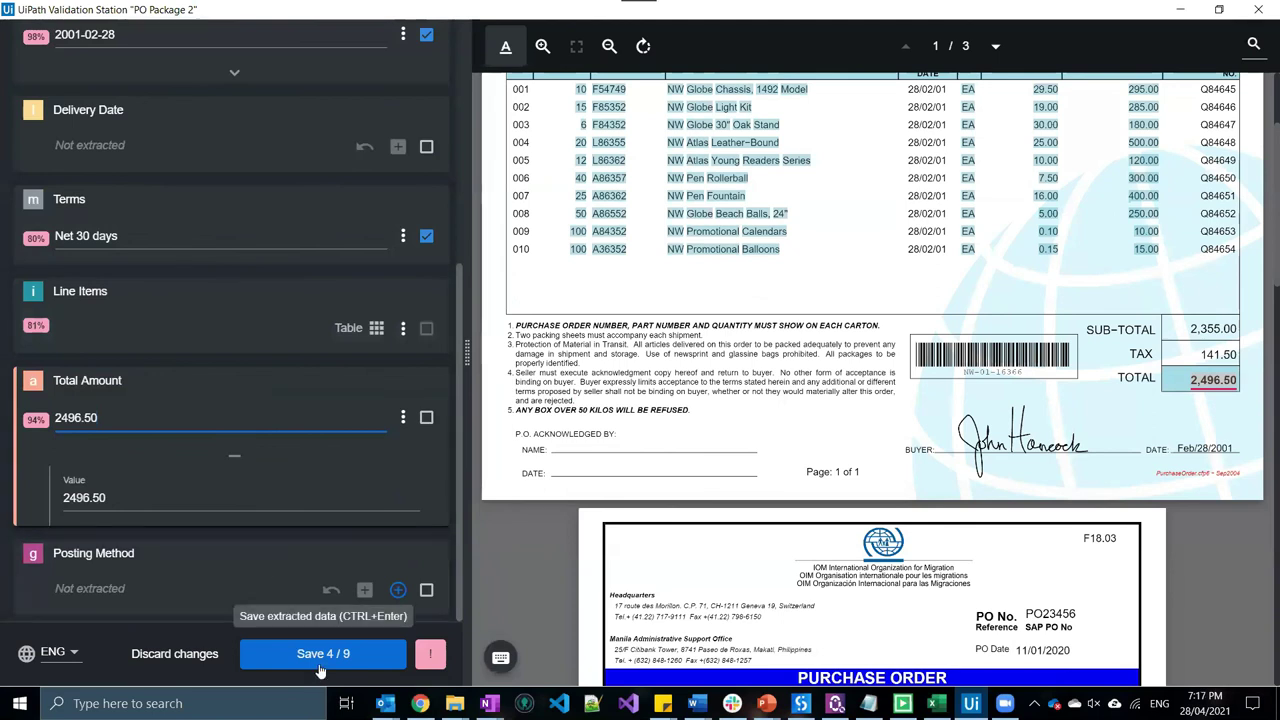
left_click(320, 670)
left_click(335, 660)
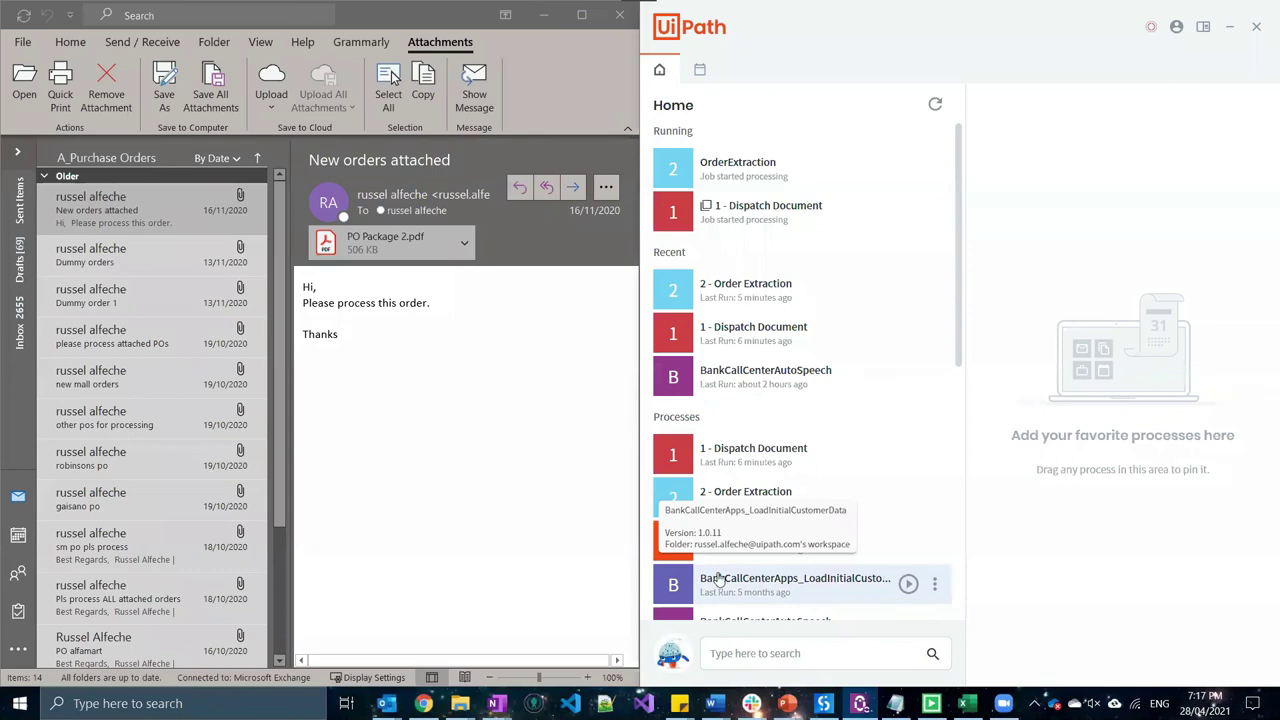
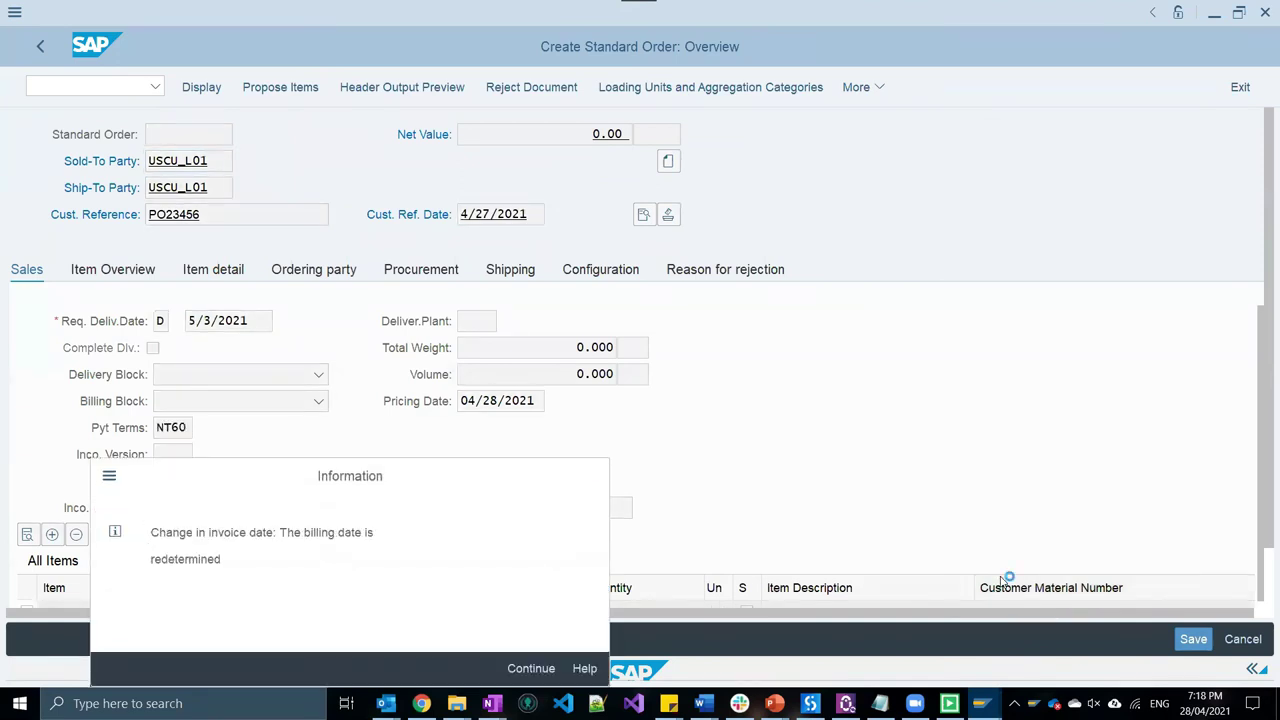
Enter material R-1004 with requirement segment 2 and material R-1002 with 4 as order items, and save the standard order
type("1004")
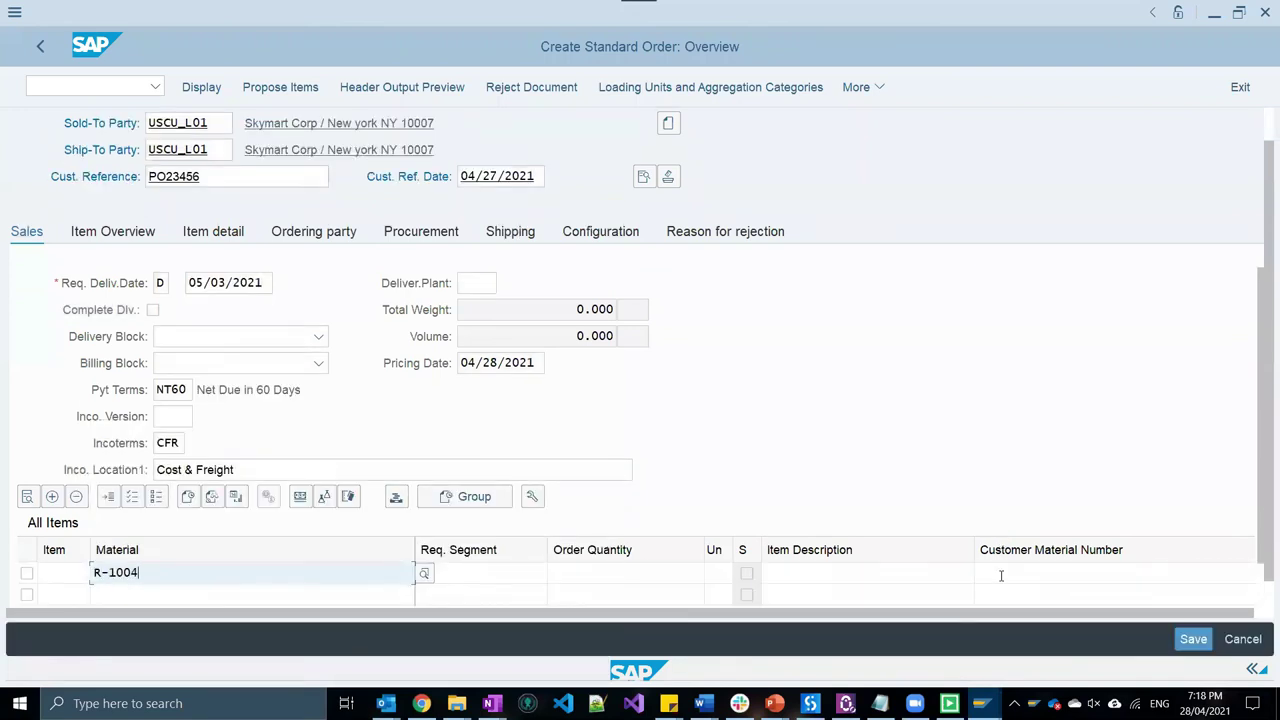
key("Tab")
key("Return")
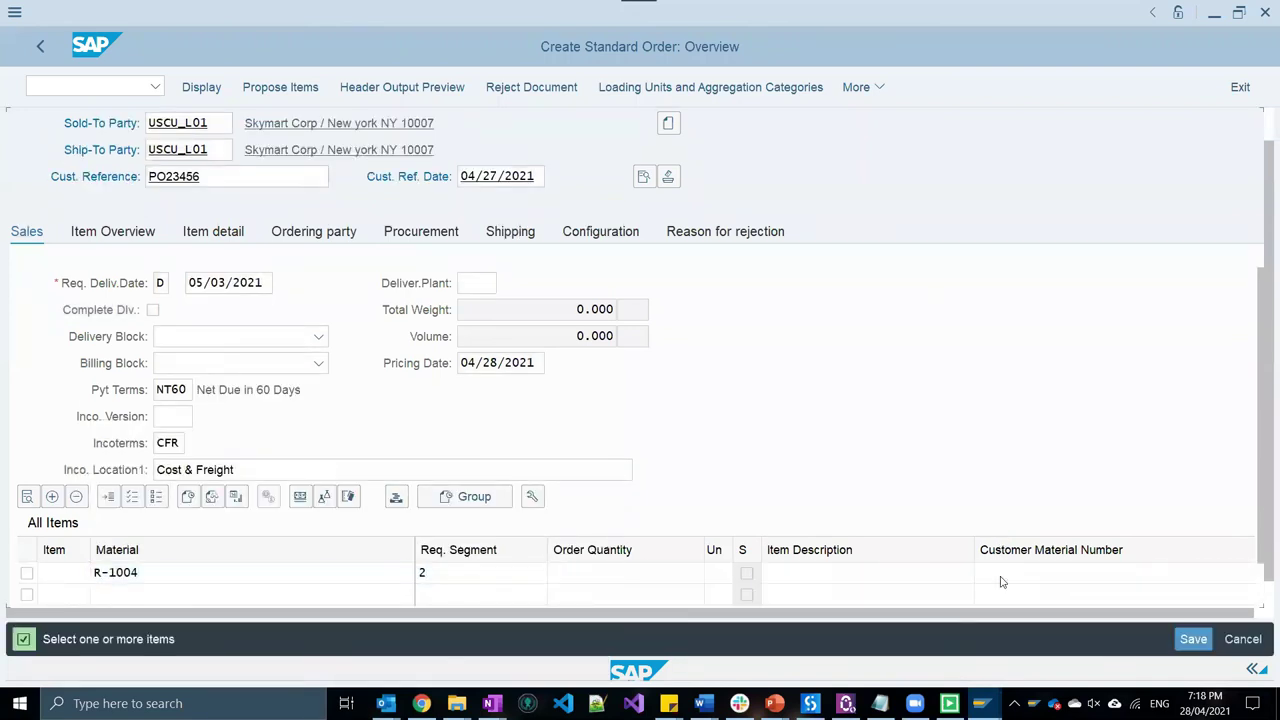
type("R-1002")
key("Tab")
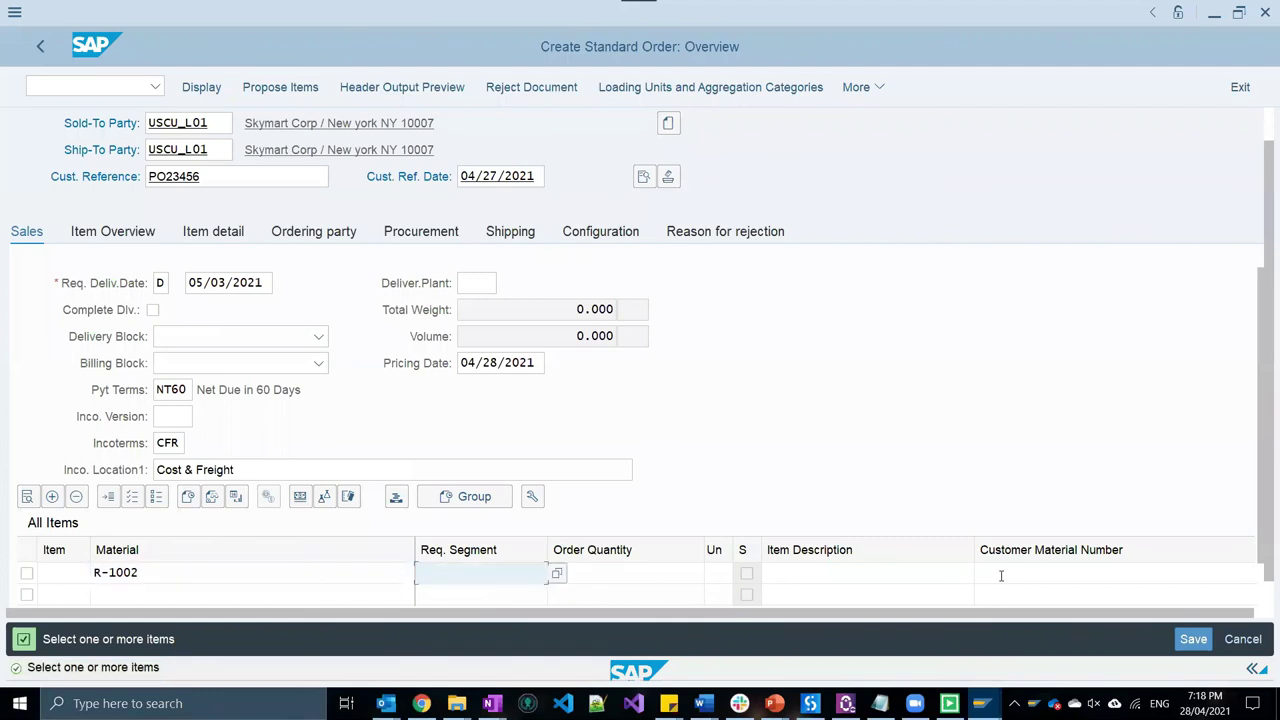
type("4")
key("Return")
key("ctrl+s")
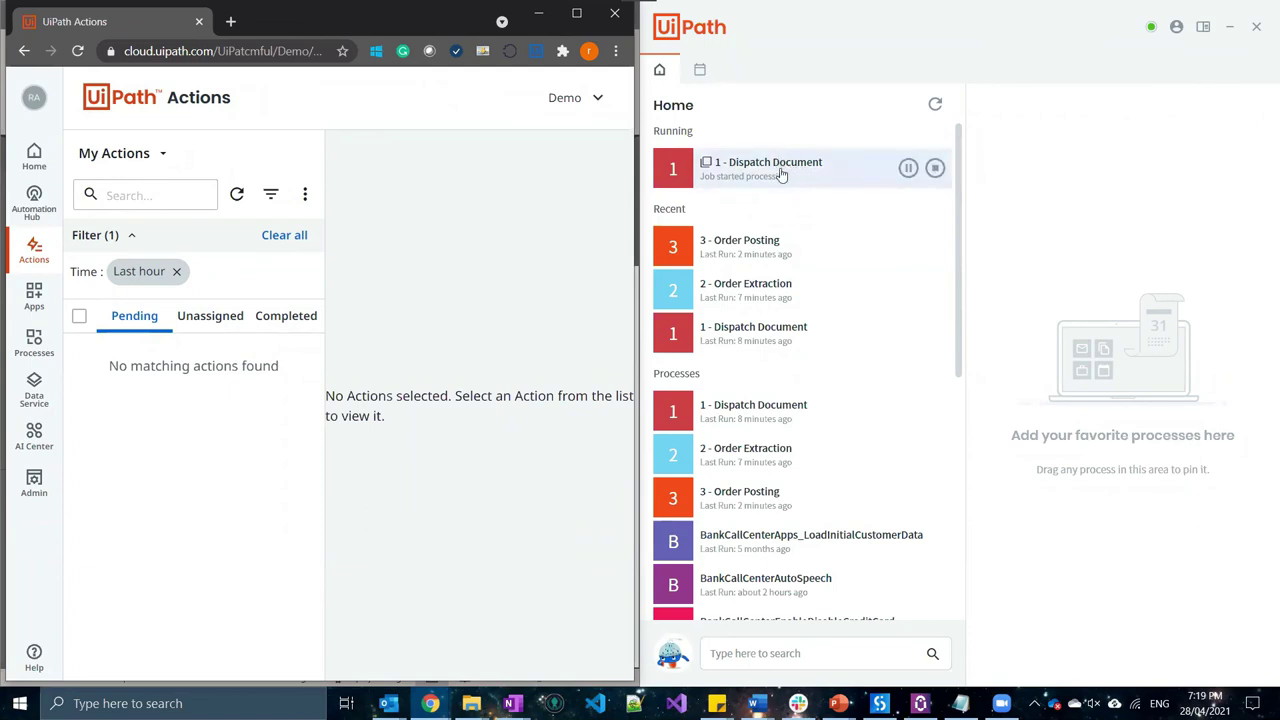
Switch to UiPath Actions, open the unassigned purchase order approval action and look through its form
left_click(212, 318)
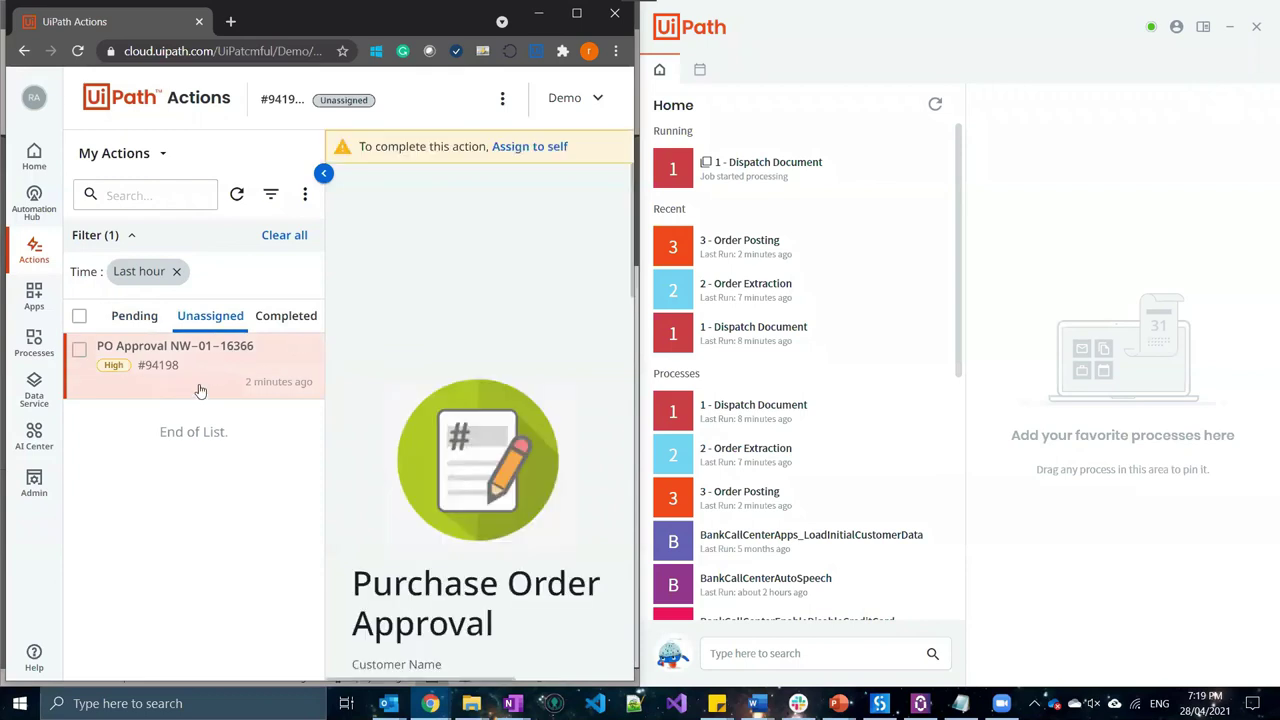
scroll(452, 325, "down", 5)
scroll(470, 350, "up", 5)
scroll(521, 447, "down", 5)
scroll(535, 410, "up", 5)
scroll(545, 398, "down", 3)
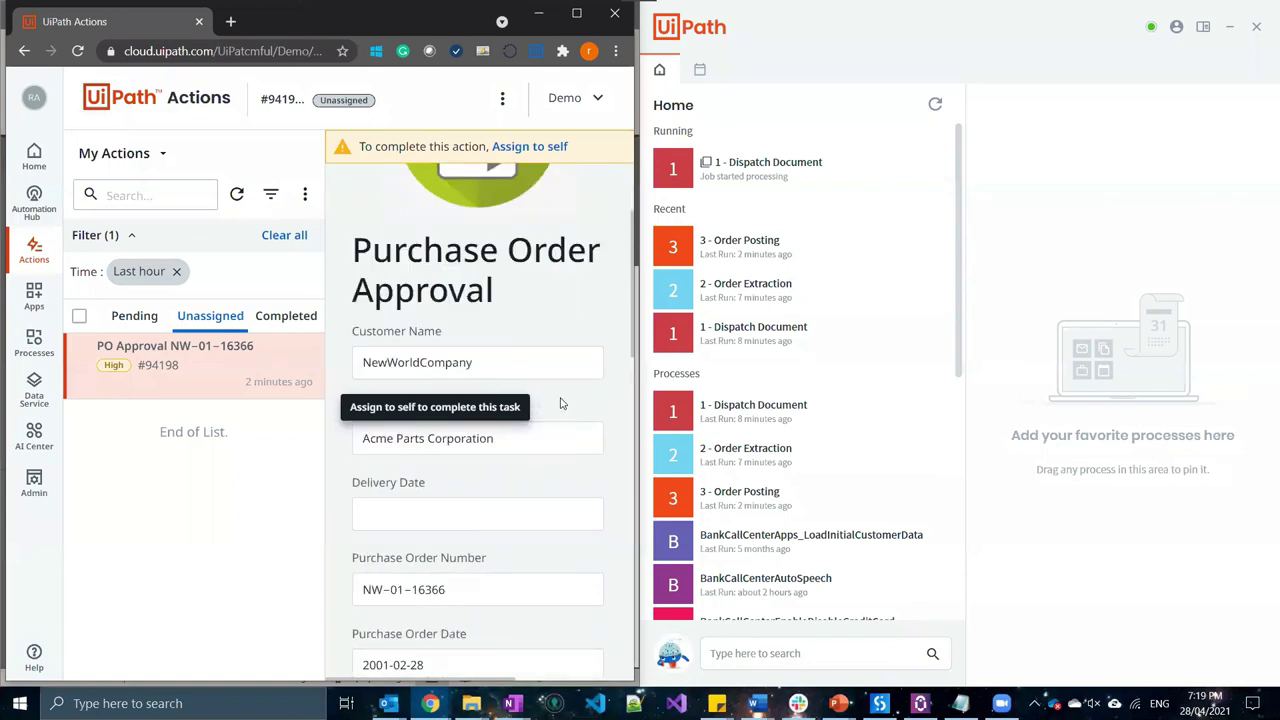
scroll(560, 403, "down", 5)
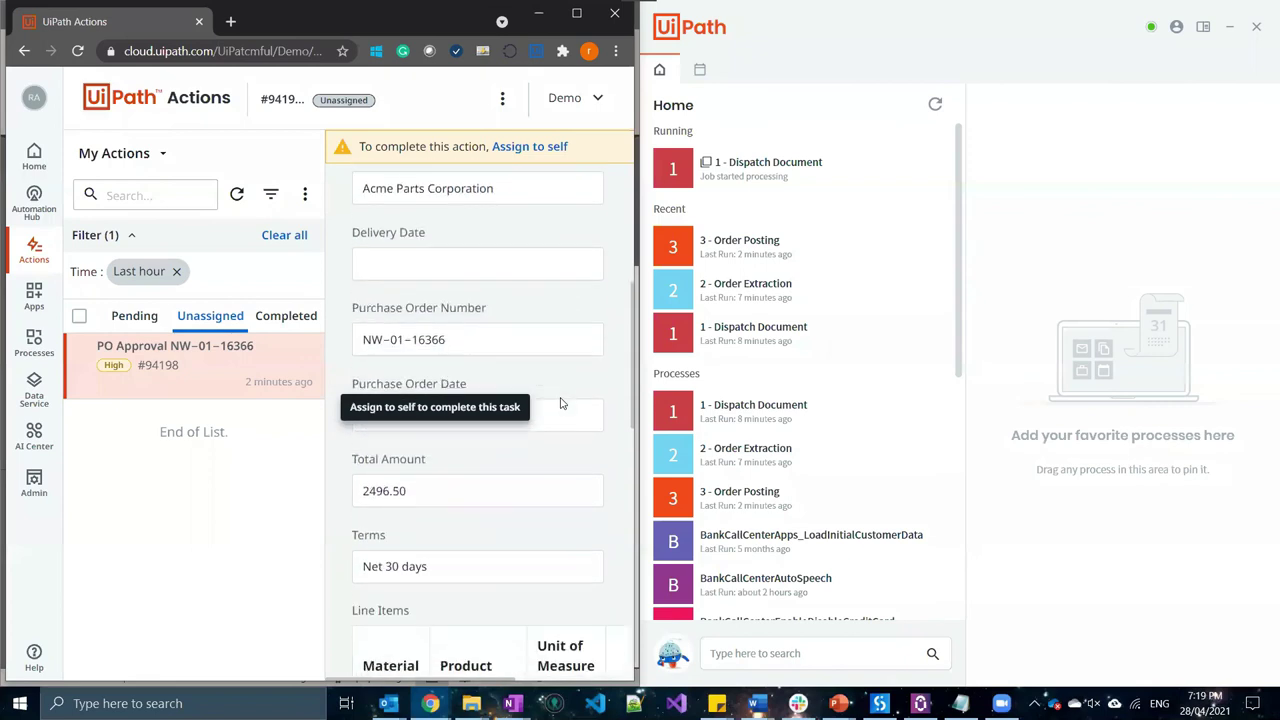
Check the Customer Name, Vendor Name, Delivery Date and Purchase Order Number fields in the approval form
scroll(560, 403, "up", 3)
left_click_drag(502, 289, 360, 282)
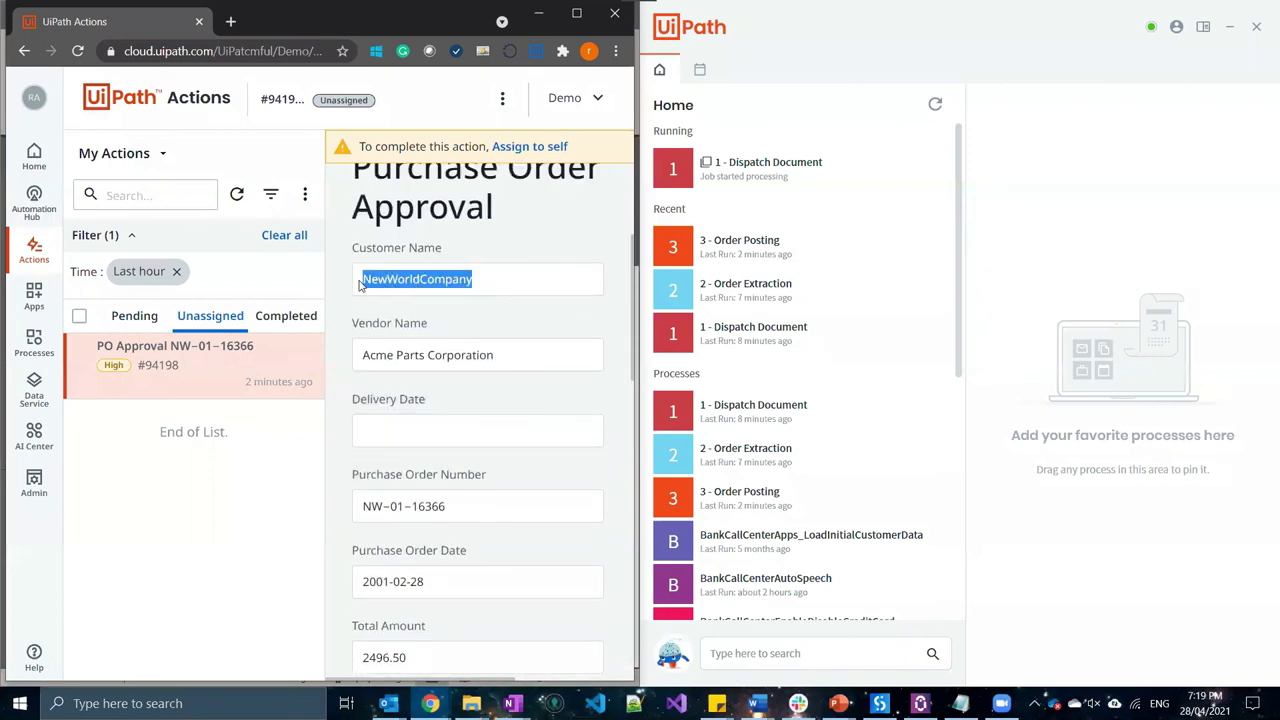
scroll(484, 355, "down", 3)
left_click_drag(505, 194, 387, 223)
left_click(486, 279)
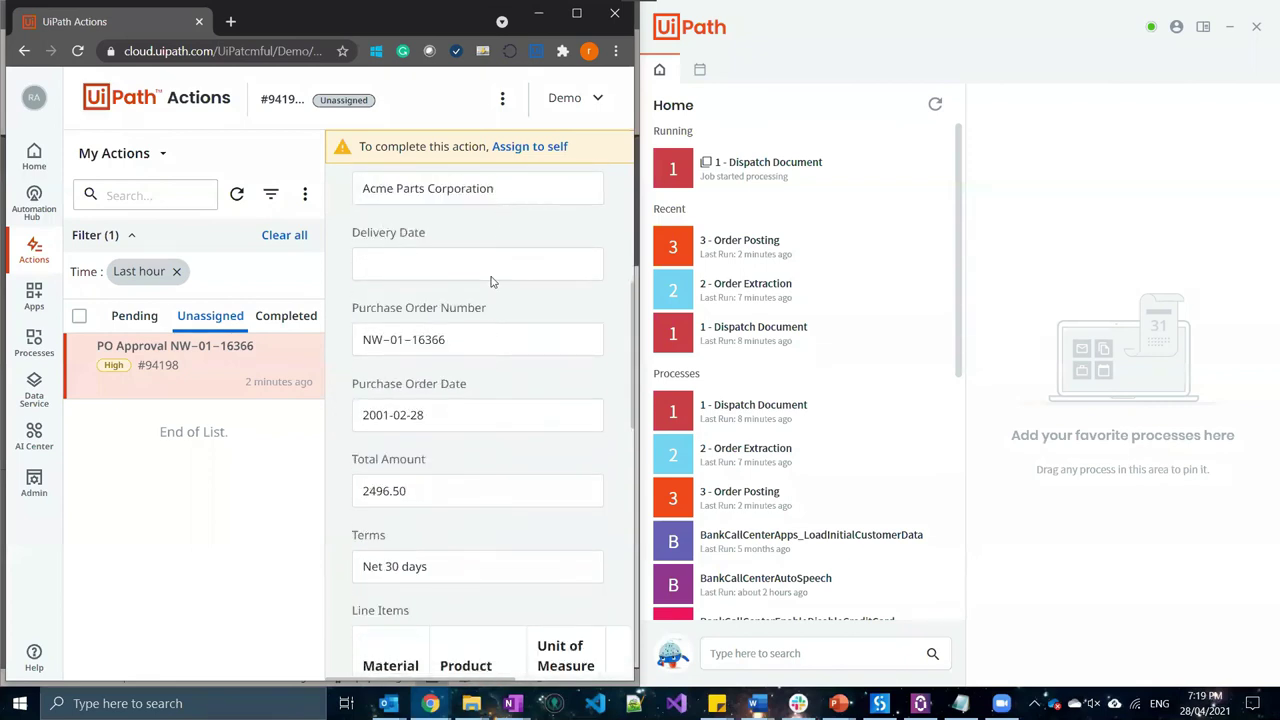
scroll(516, 336, "down", 2)
scroll(516, 336, "down", 3)
scroll(516, 336, "up", 3)
scroll(474, 337, "up", 1)
left_click_drag(469, 346, 358, 341)
scroll(479, 330, "up", 2)
scroll(480, 330, "down", 2)
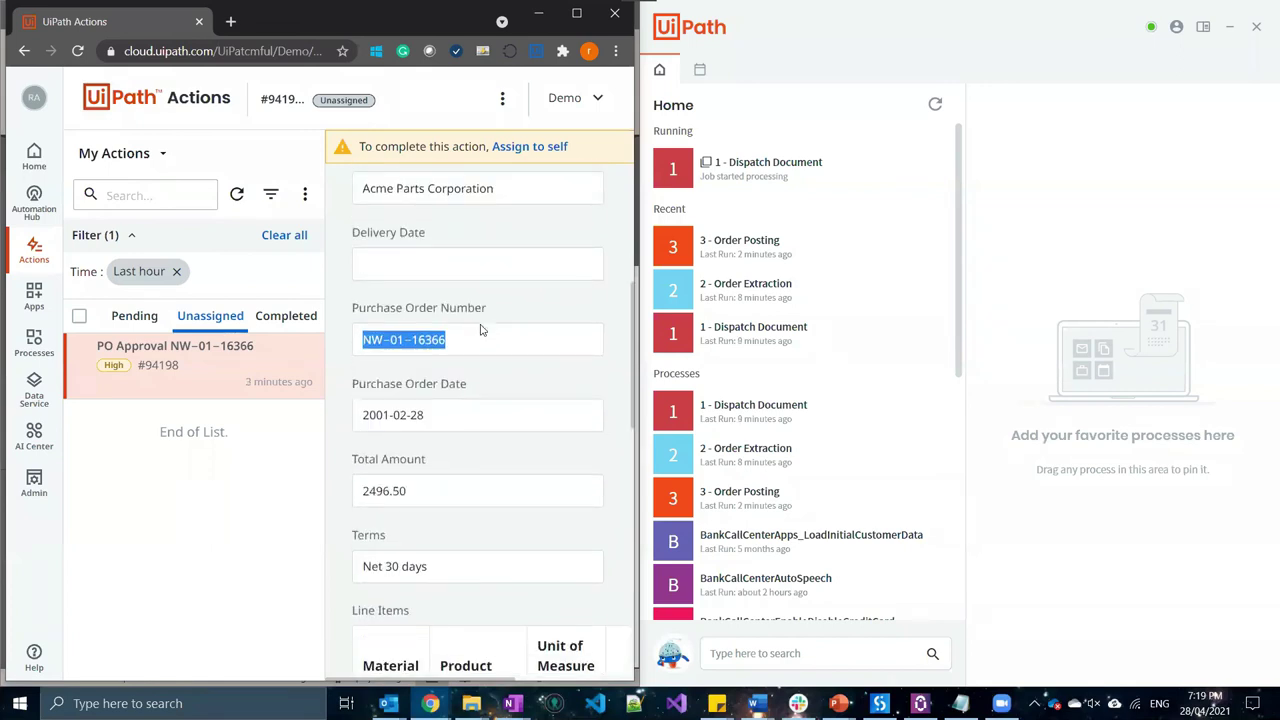
Review the line items, Posting Method and approval options, and assign the purchase order approval action to yourself
scroll(515, 330, "down", 5)
scroll(517, 330, "down", 4)
scroll(517, 330, "up", 3)
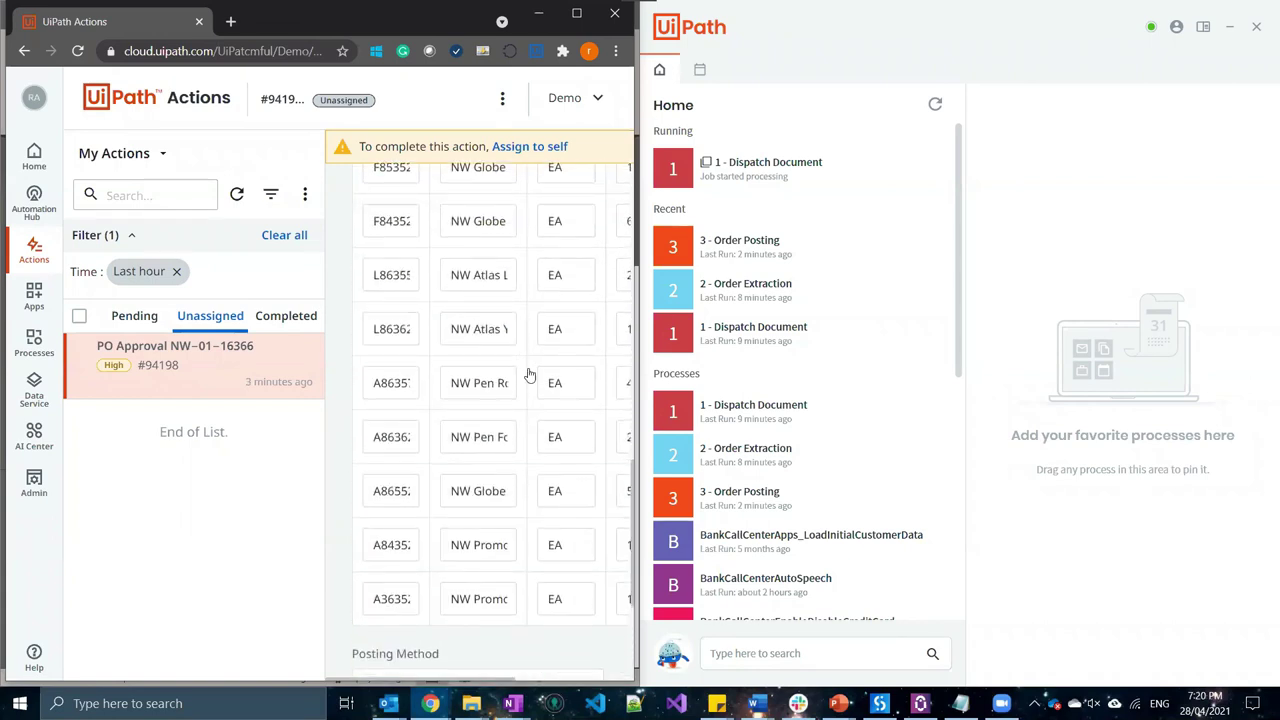
scroll(530, 375, "down", 3)
scroll(520, 430, "down", 1)
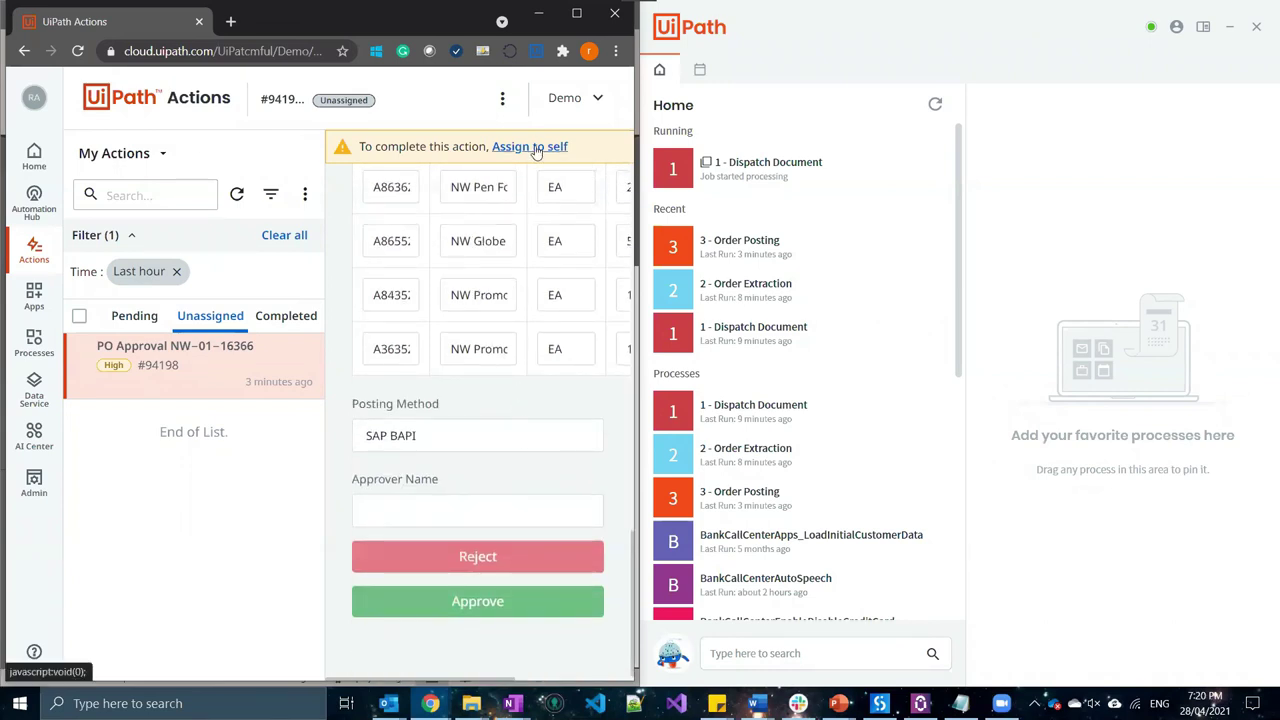
left_click(530, 147)
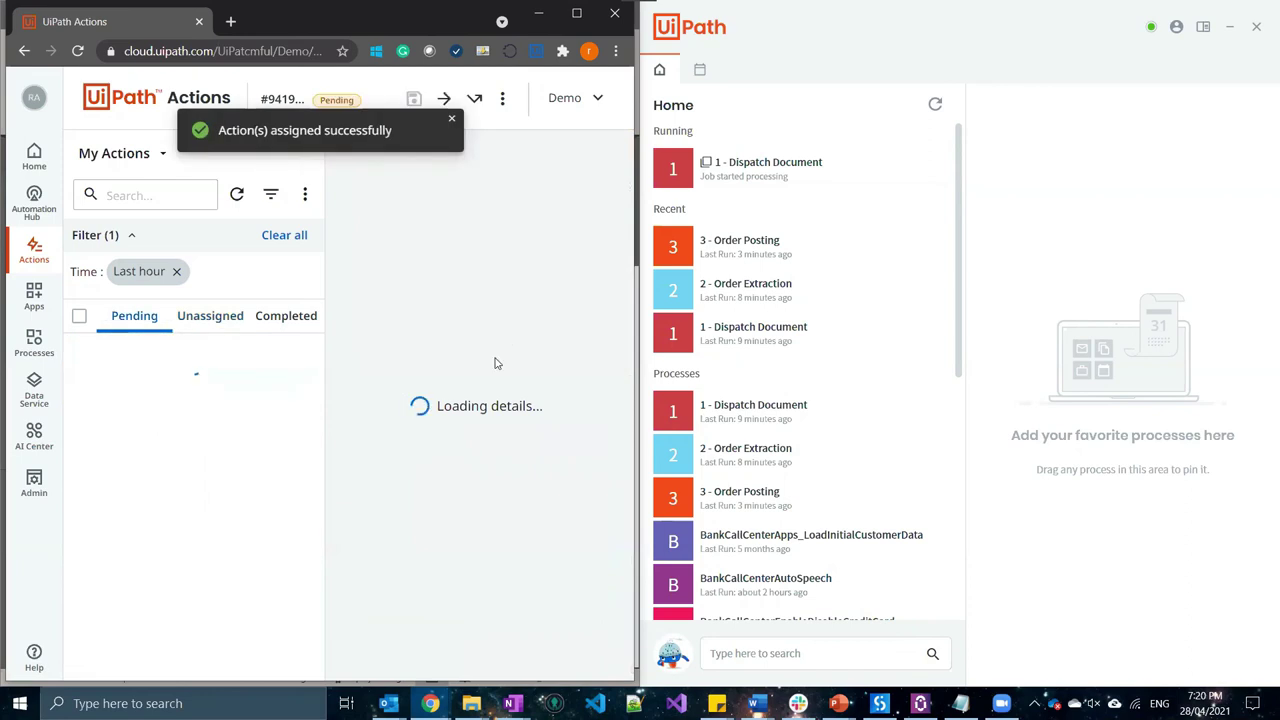
Look over the assigned action's order fields and line items, and view the available Posting Method options
scroll(491, 477, "down", 5)
scroll(489, 480, "up", 3)
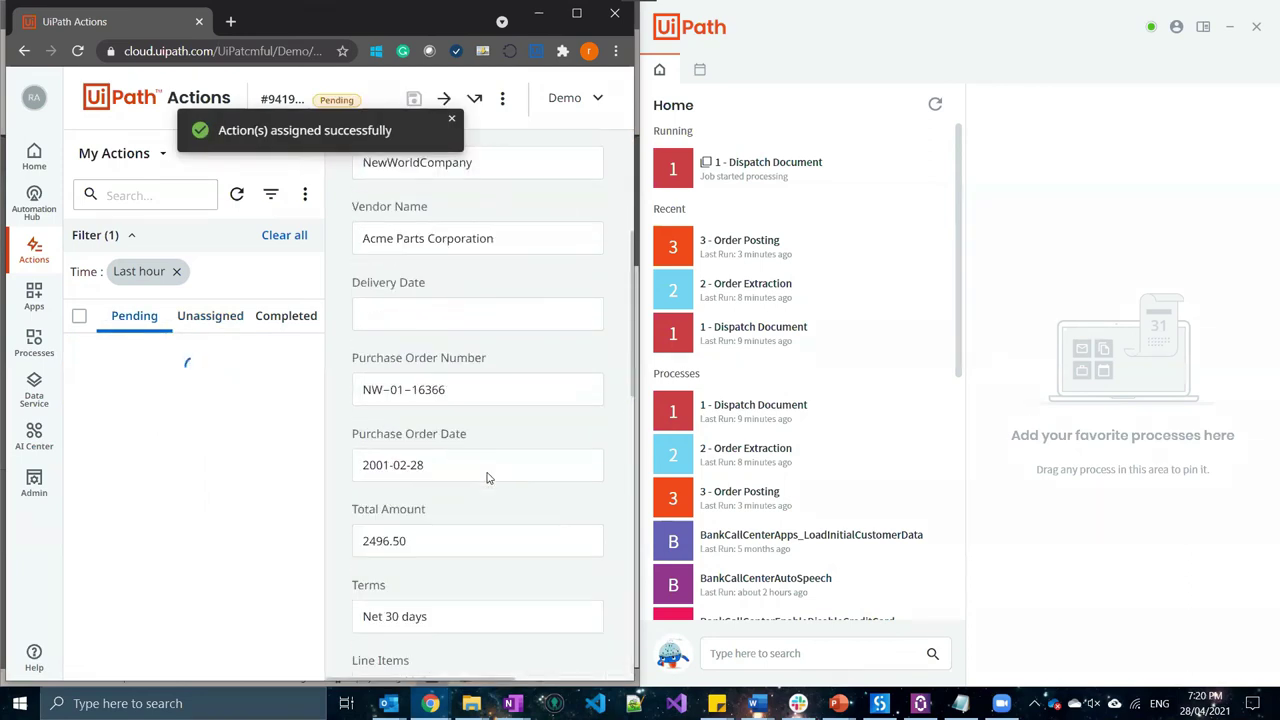
scroll(487, 477, "down", 3)
scroll(487, 477, "up", 1)
scroll(487, 477, "down", 3)
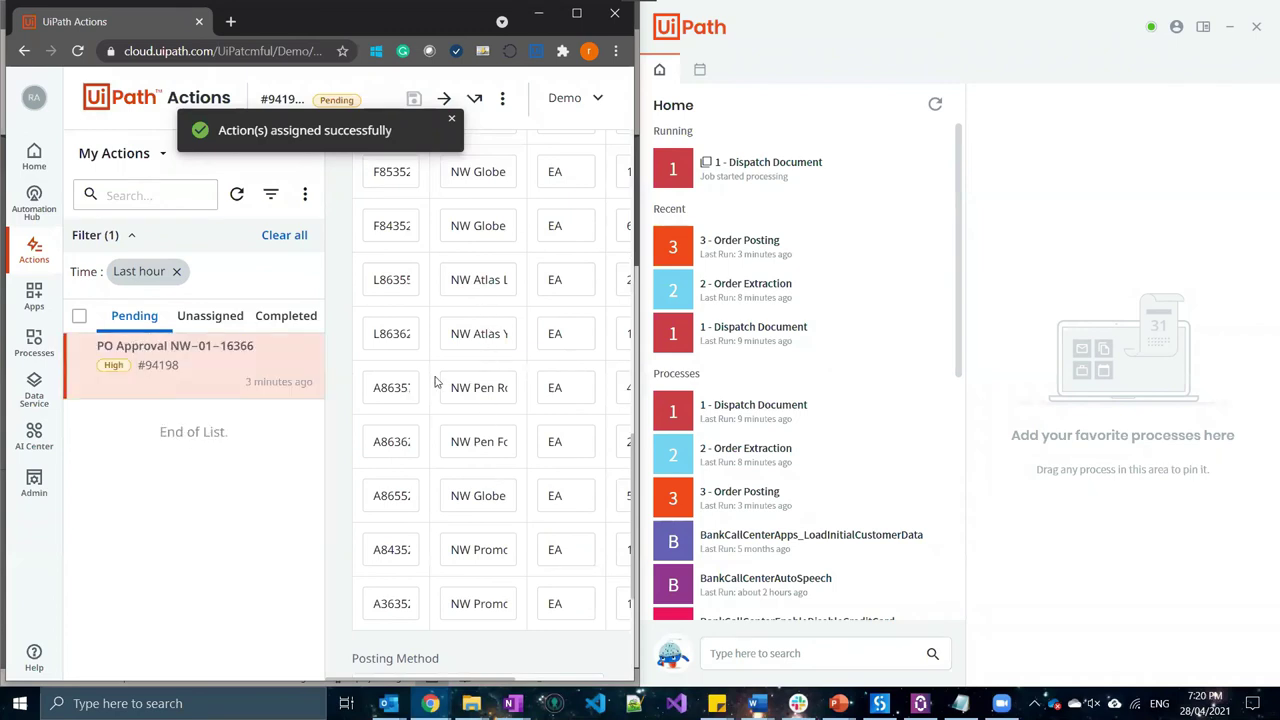
scroll(536, 343, "down", 3)
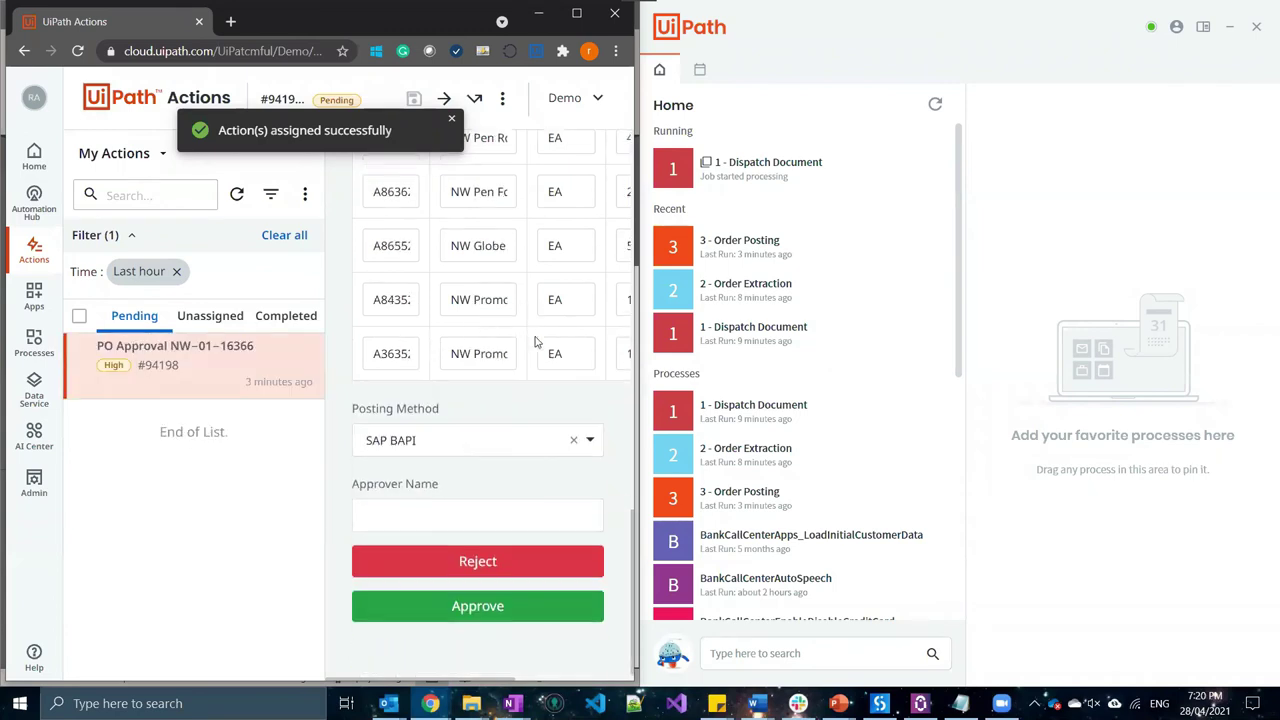
left_click(453, 122)
left_click(590, 435)
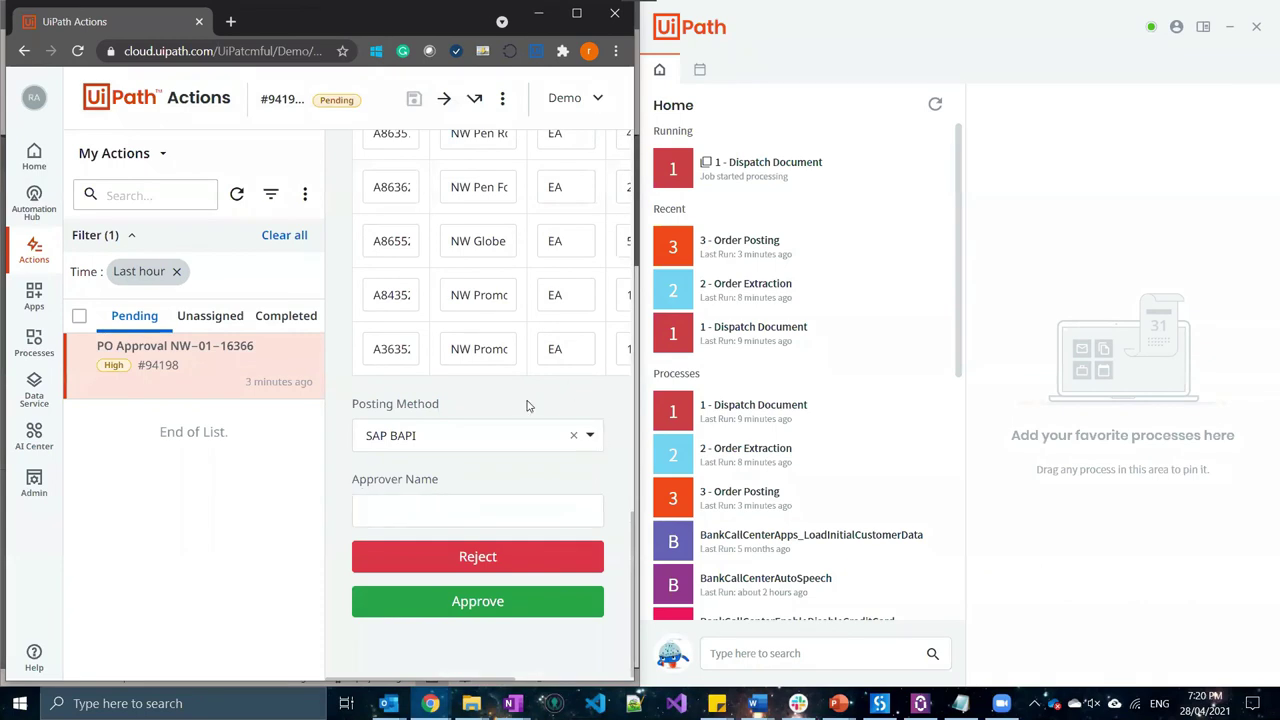
scroll(534, 400, "up", 3)
scroll(531, 403, "down", 3)
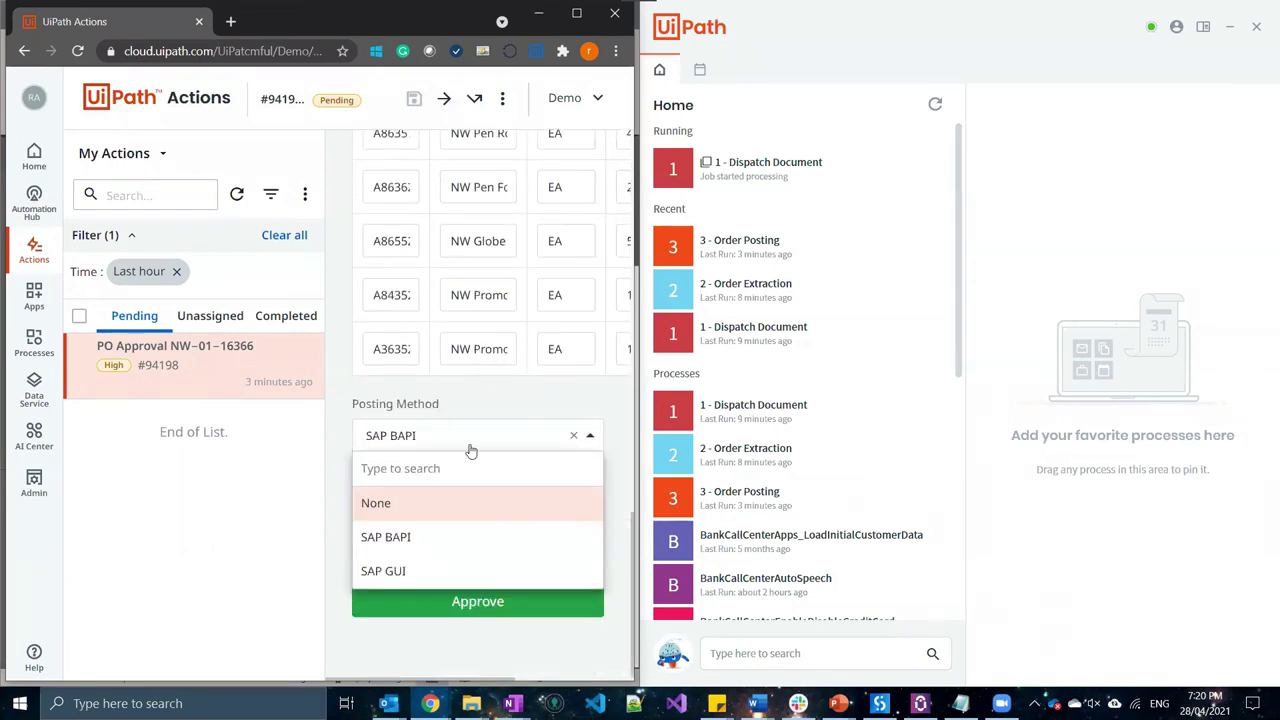
Approve the purchase order with the Posting Method left at SAP BAPI and mark the action as complete
left_click(596, 610)
left_click(594, 606)
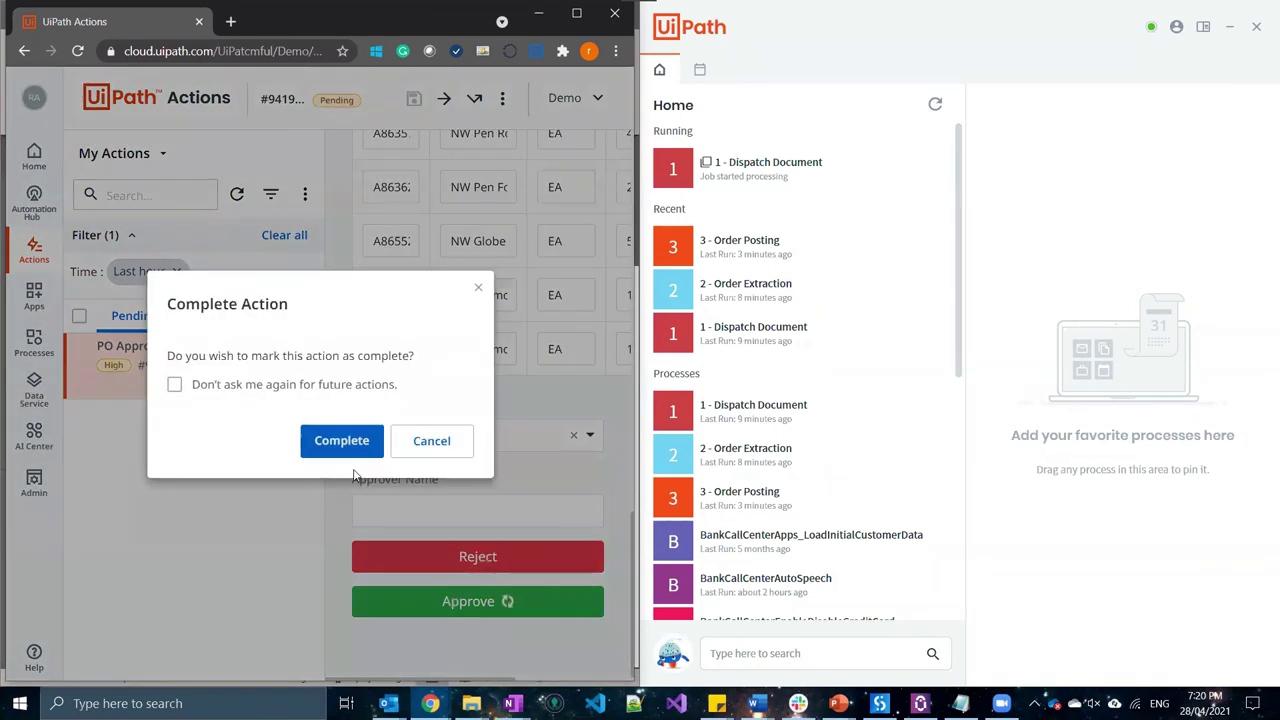
left_click(342, 441)
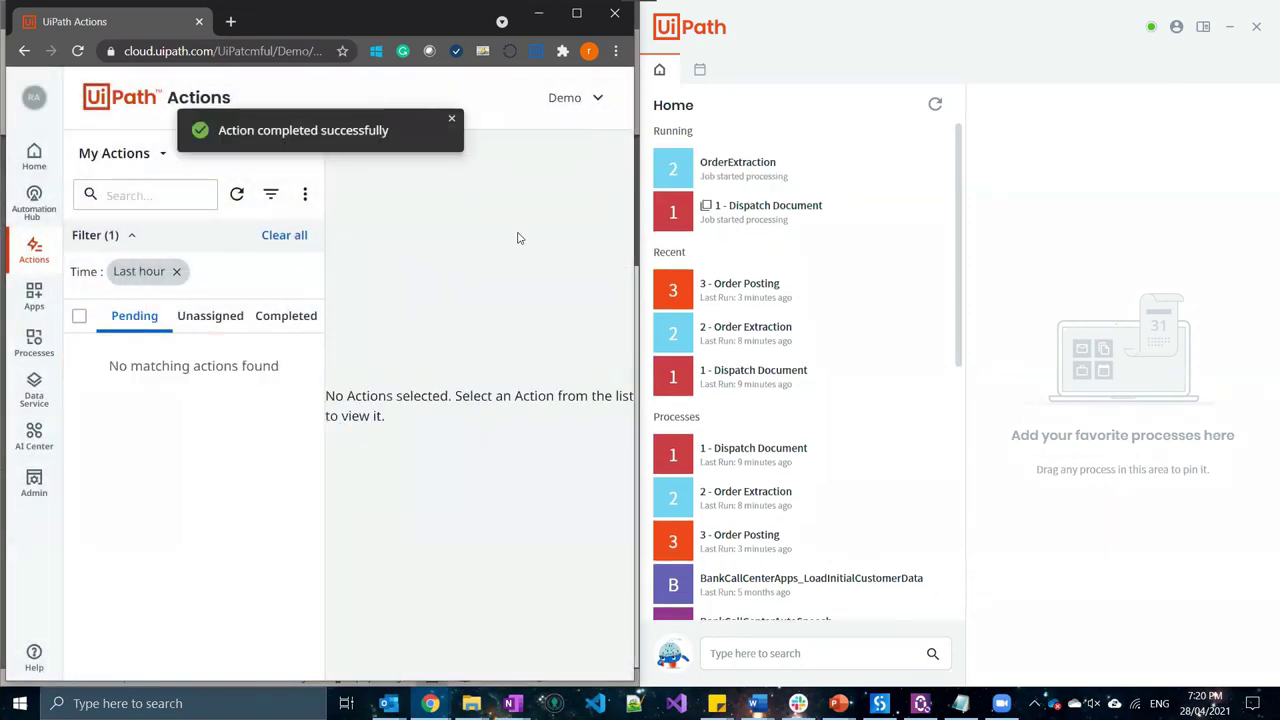
Check the running jobs in UiPath Assistant and maximize the UiPath Actions browser window
mouse_move(708, 157)
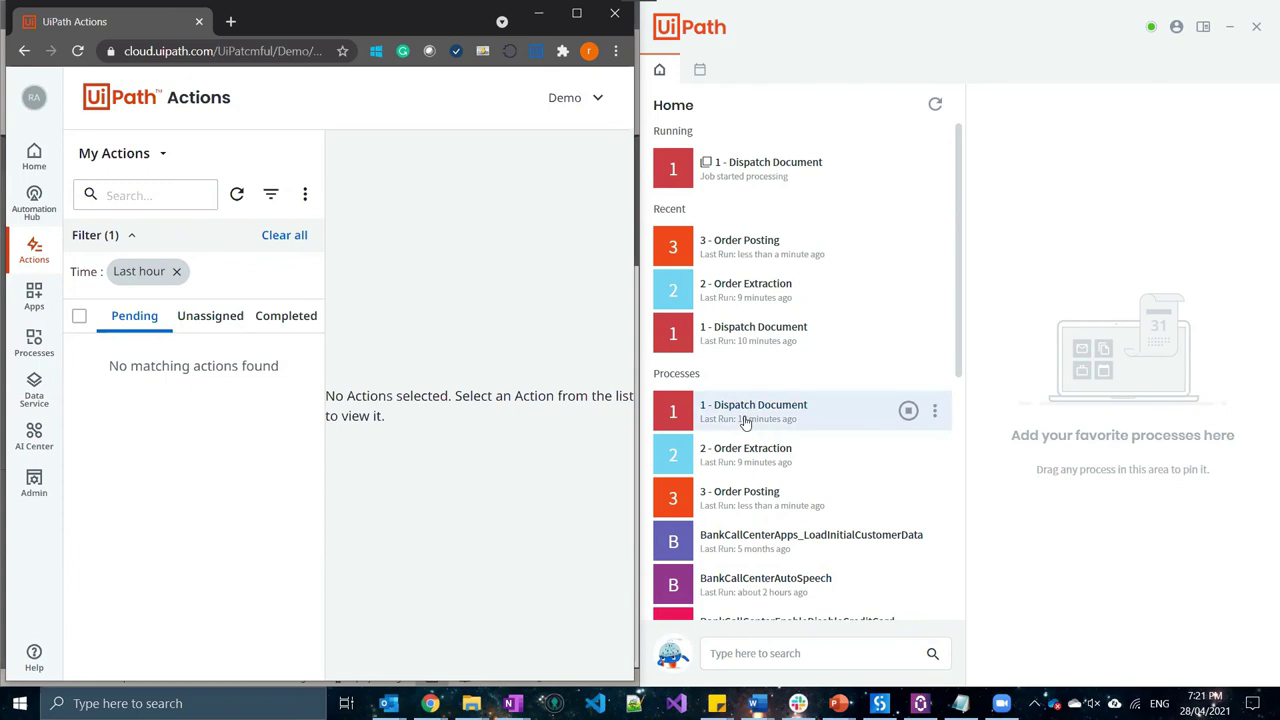
left_click(1041, 567)
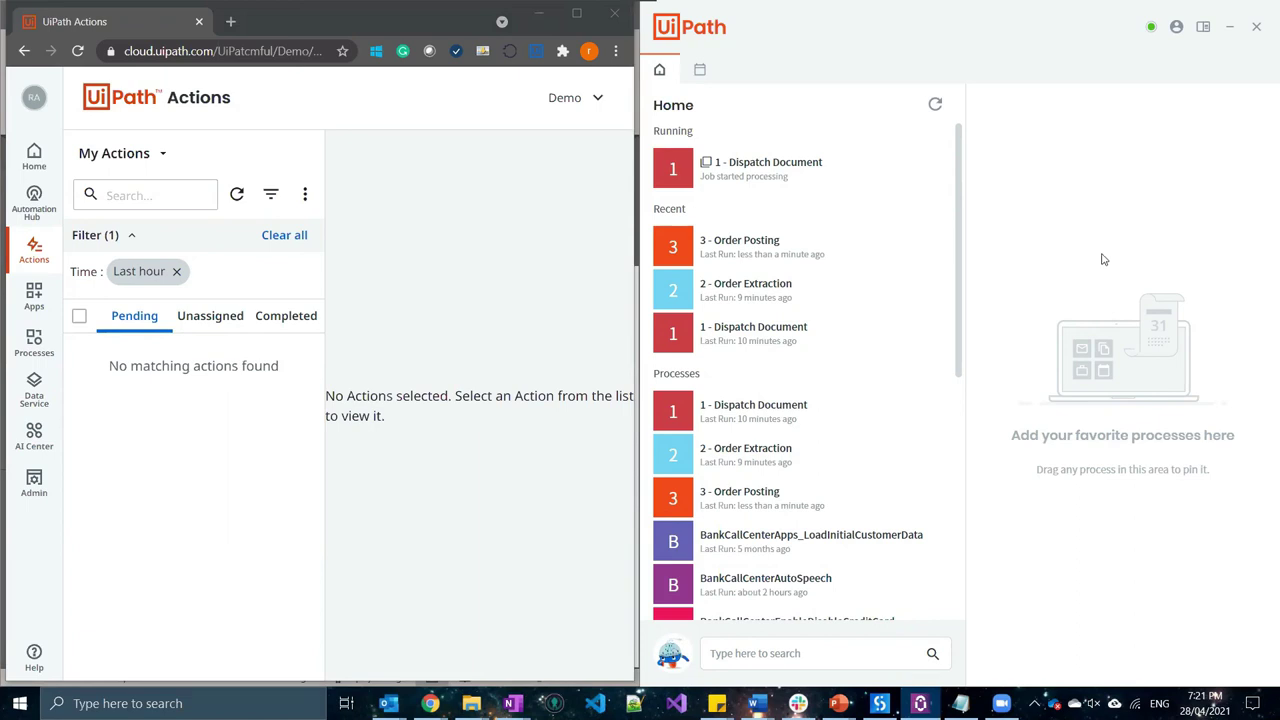
left_click(576, 14)
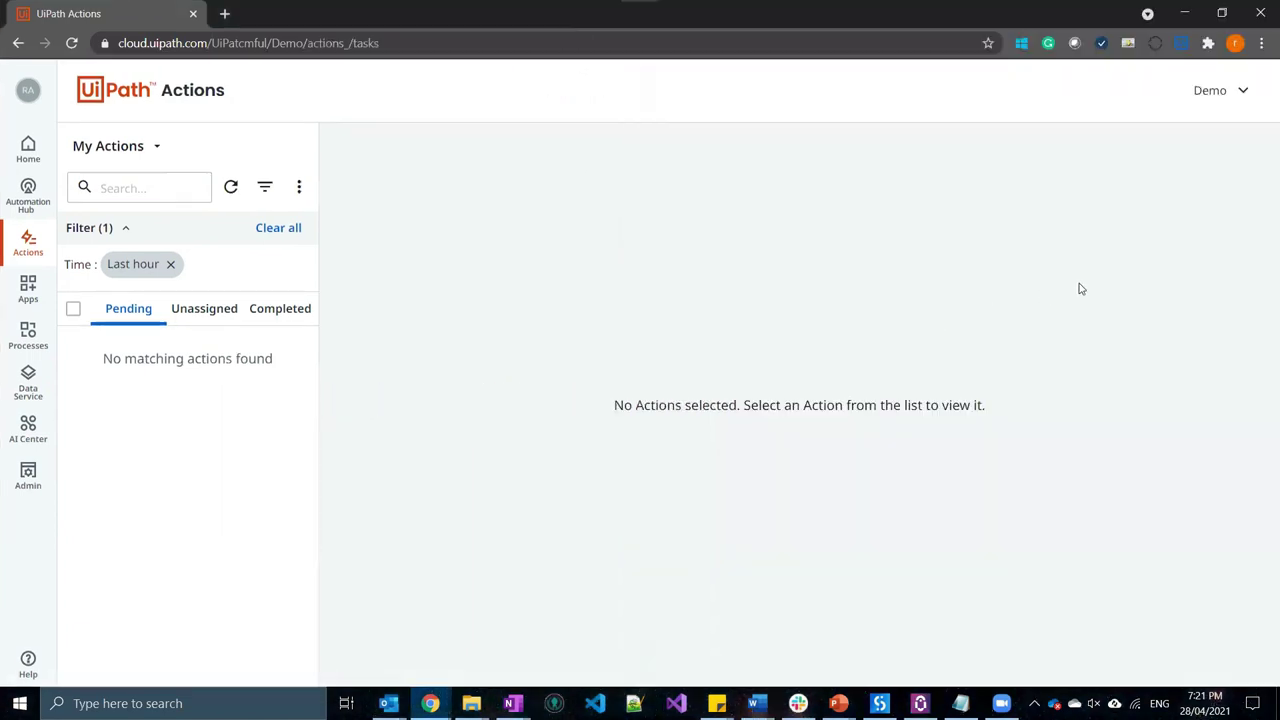